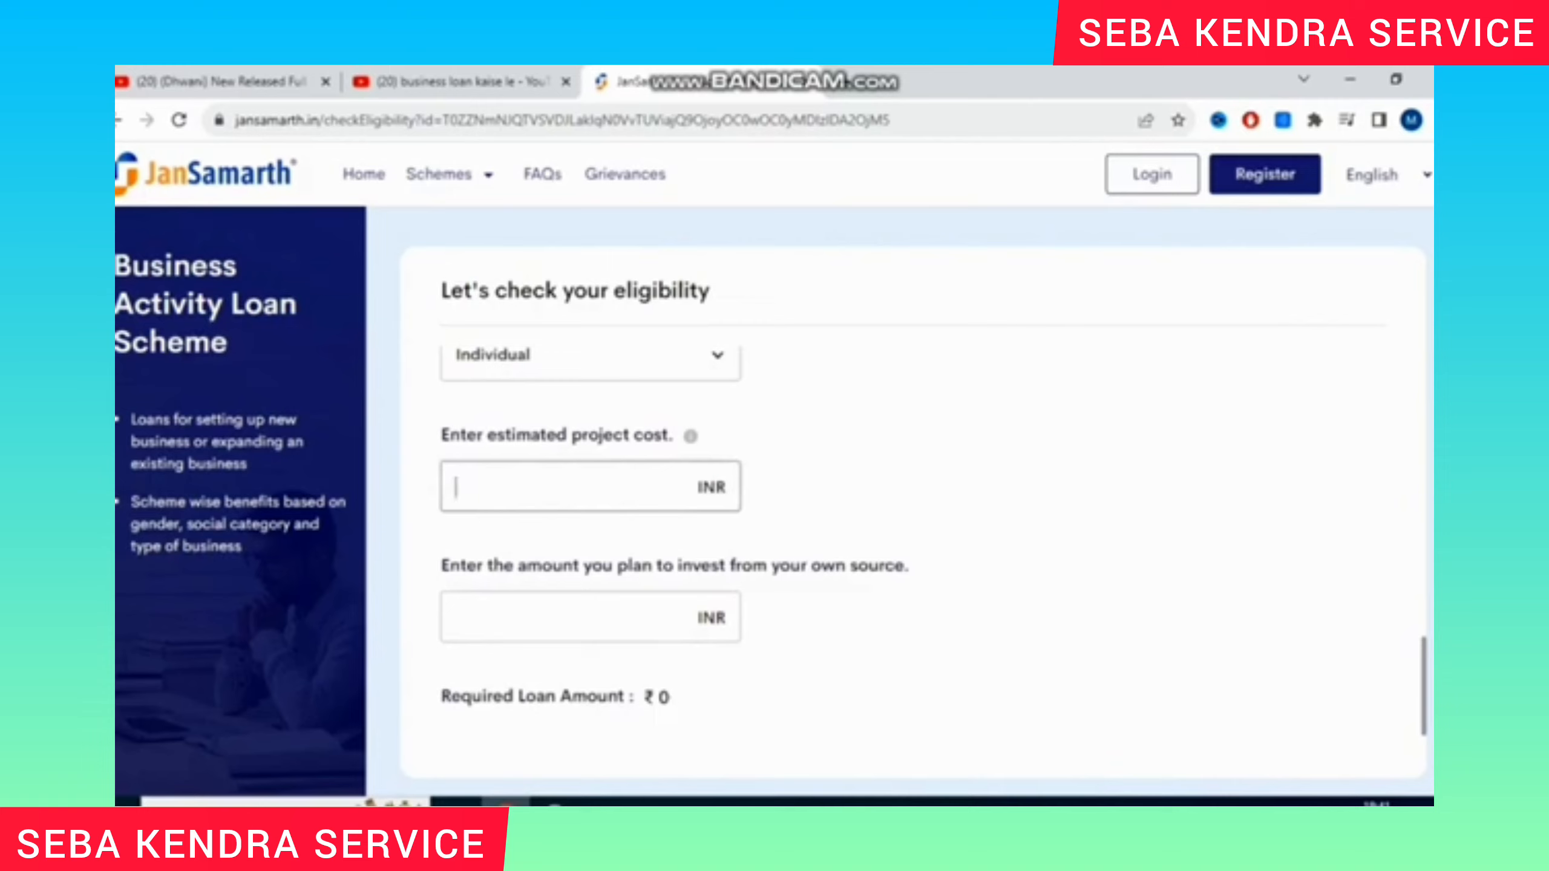
# Enter an estimated project cost of 2,00,000 INR and an own-source investment of 1,00,000 INR
pyautogui.write('200000')
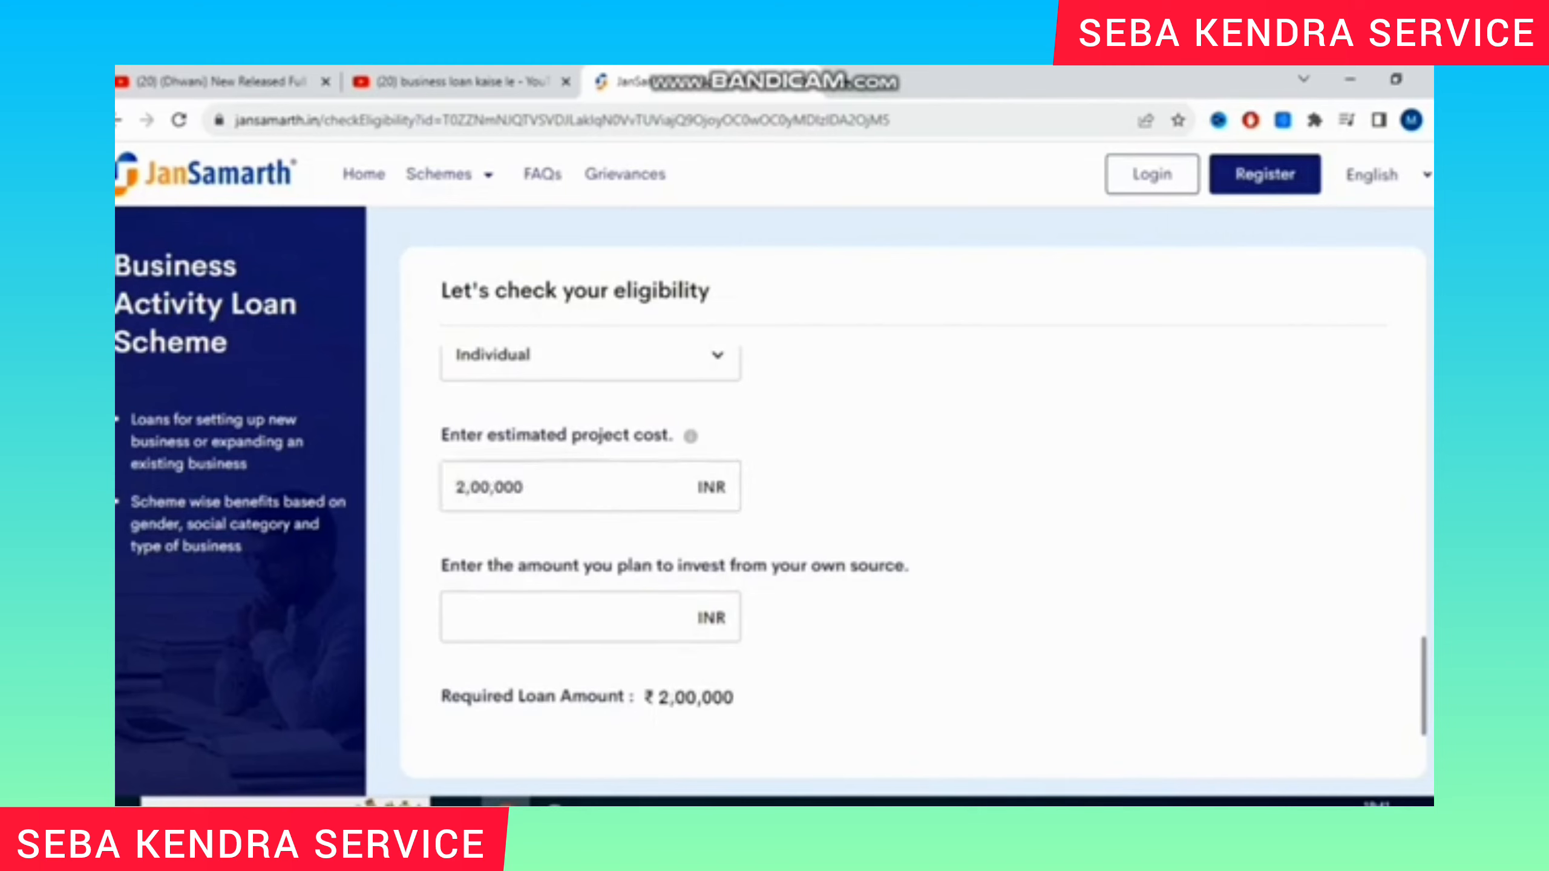
pyautogui.click(464, 618)
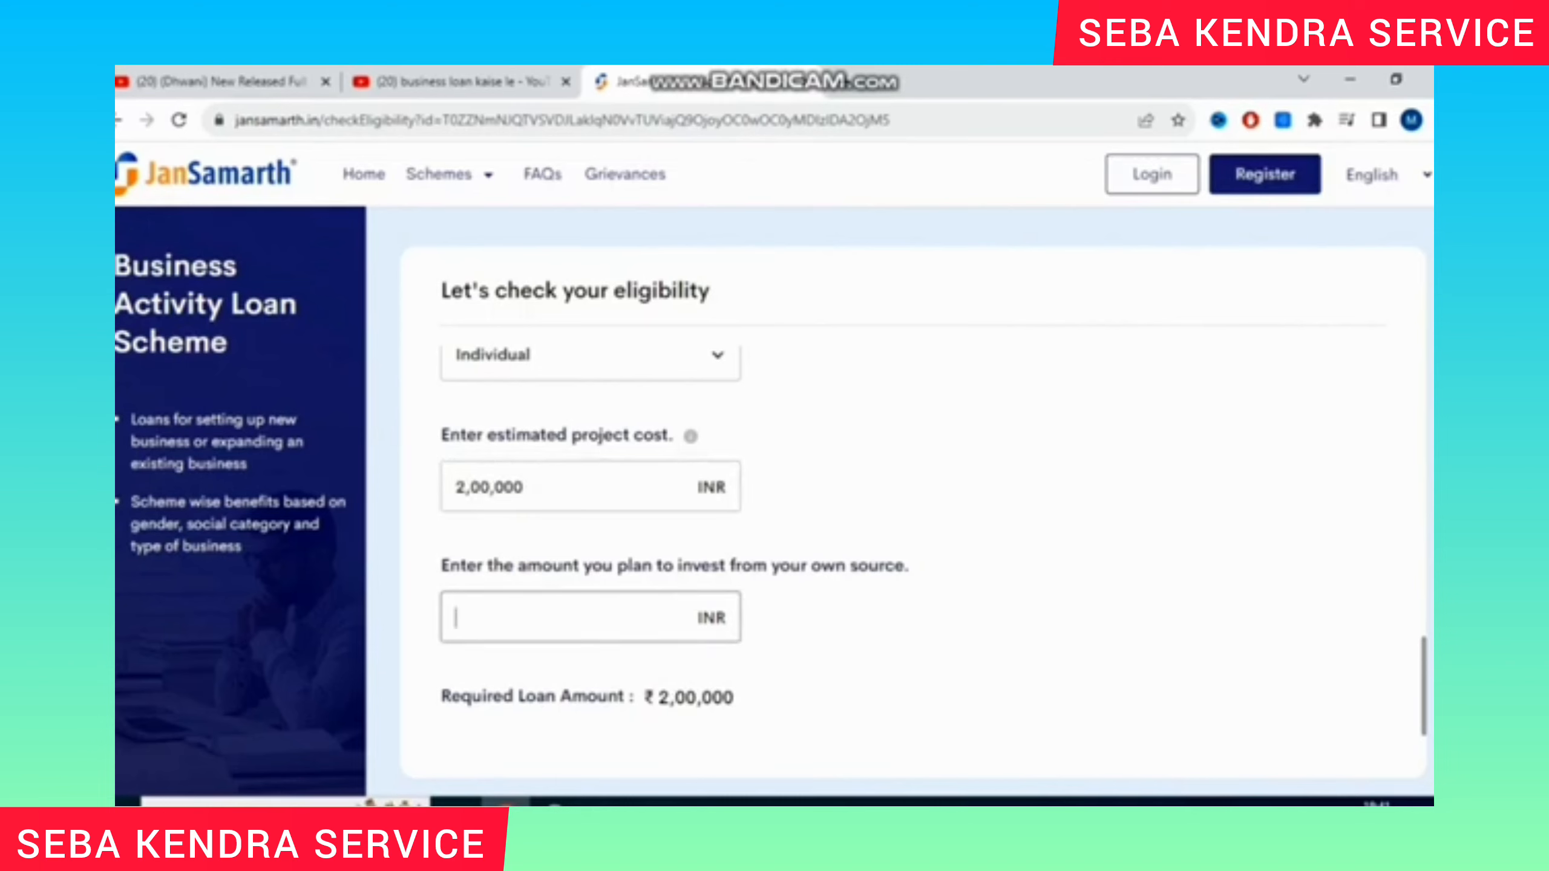
pyautogui.write('100000')
pyautogui.press('Tab')
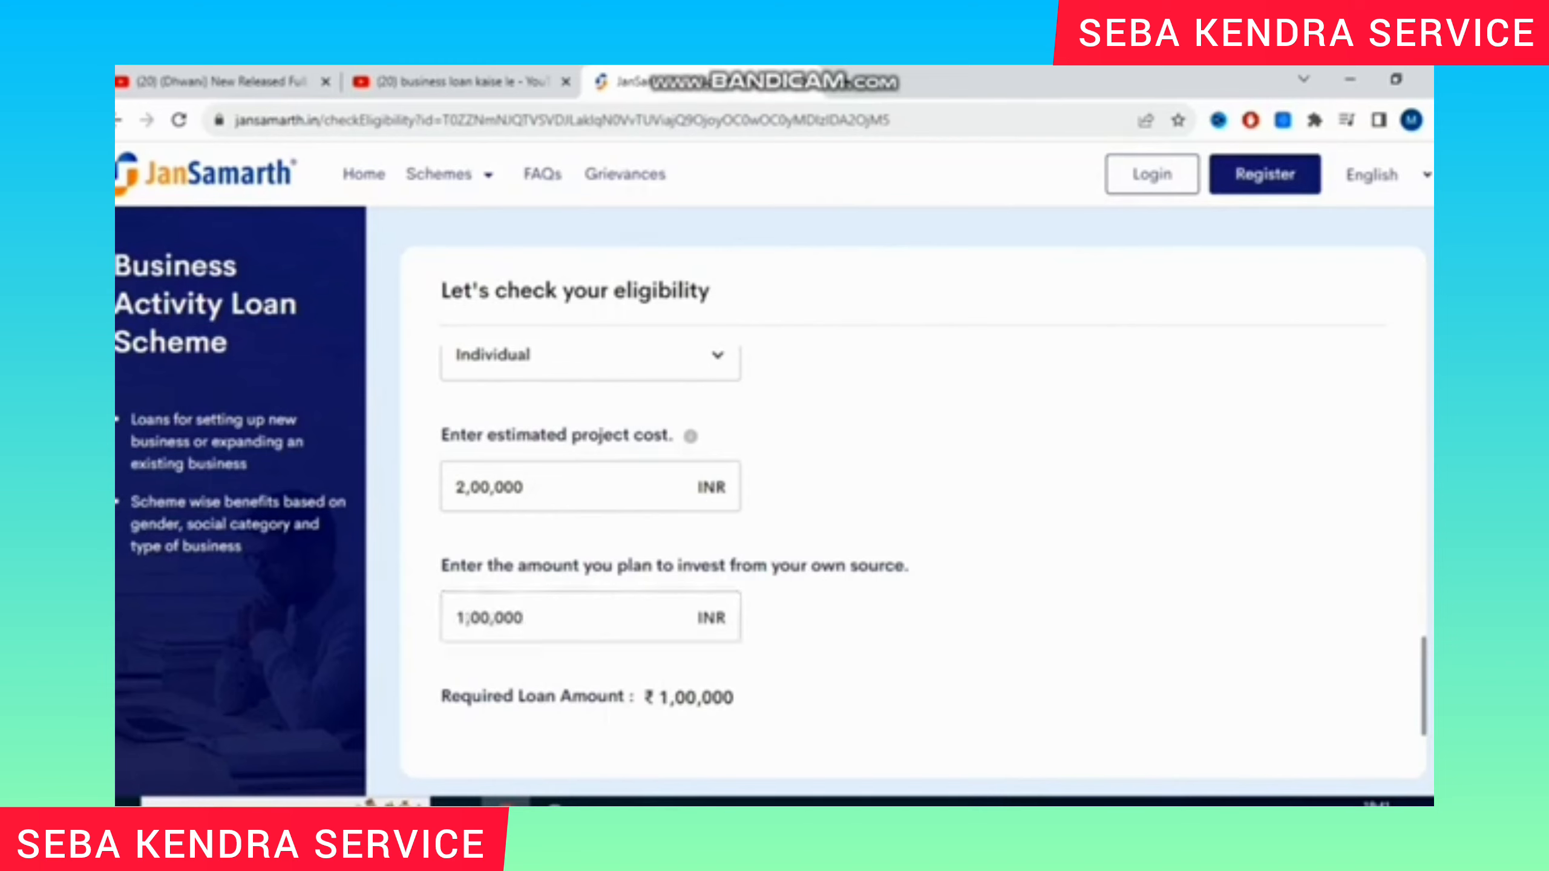
# Calculate the loan eligibility for the entered amounts
pyautogui.scroll(-2, 933, 553)
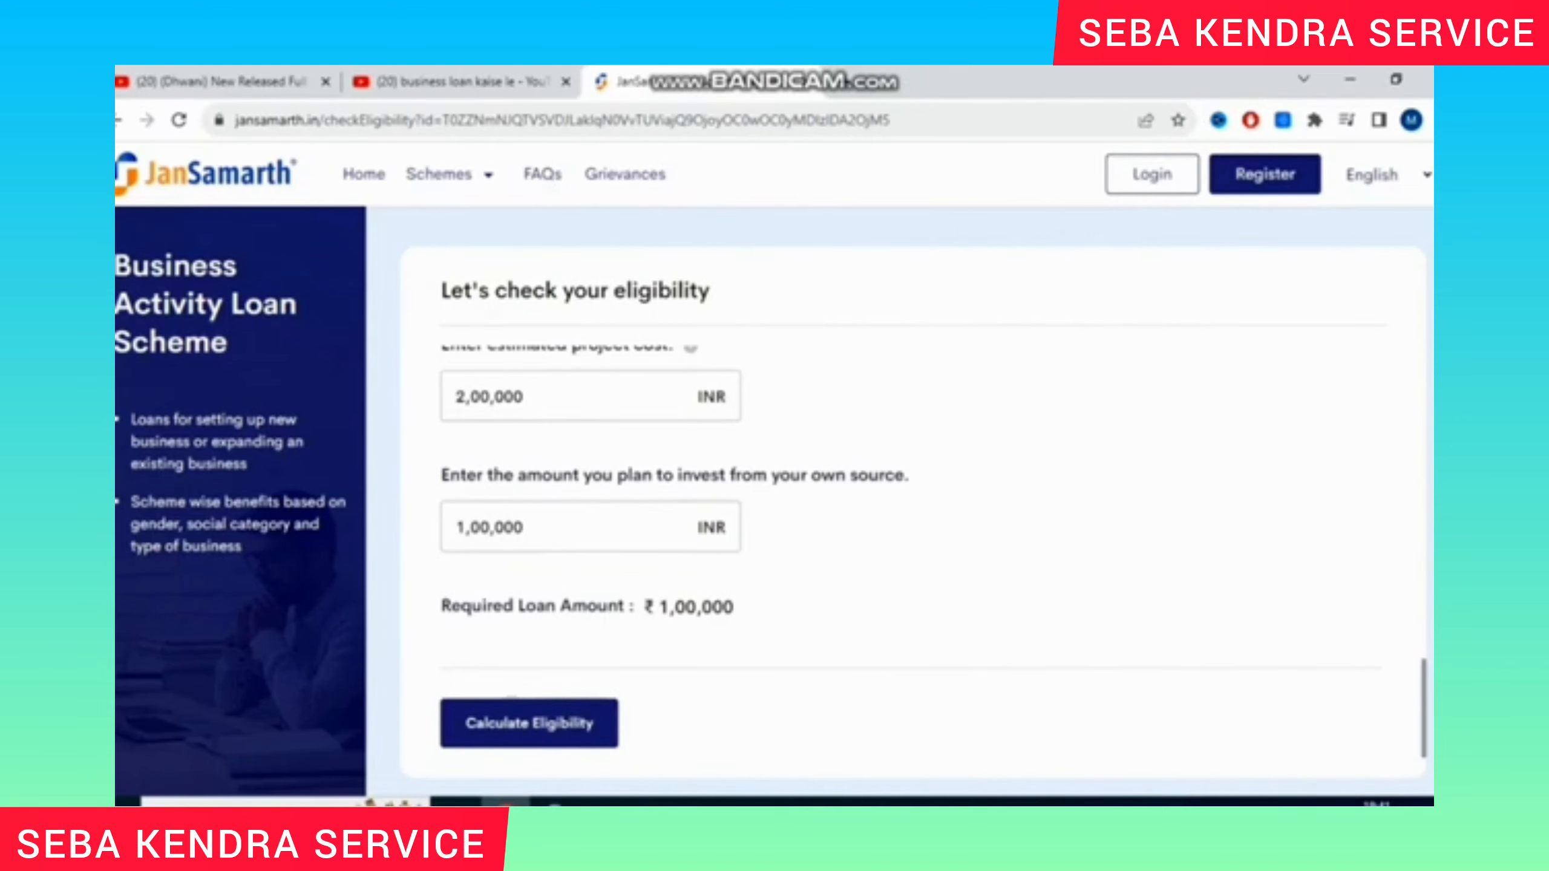
pyautogui.click(513, 708)
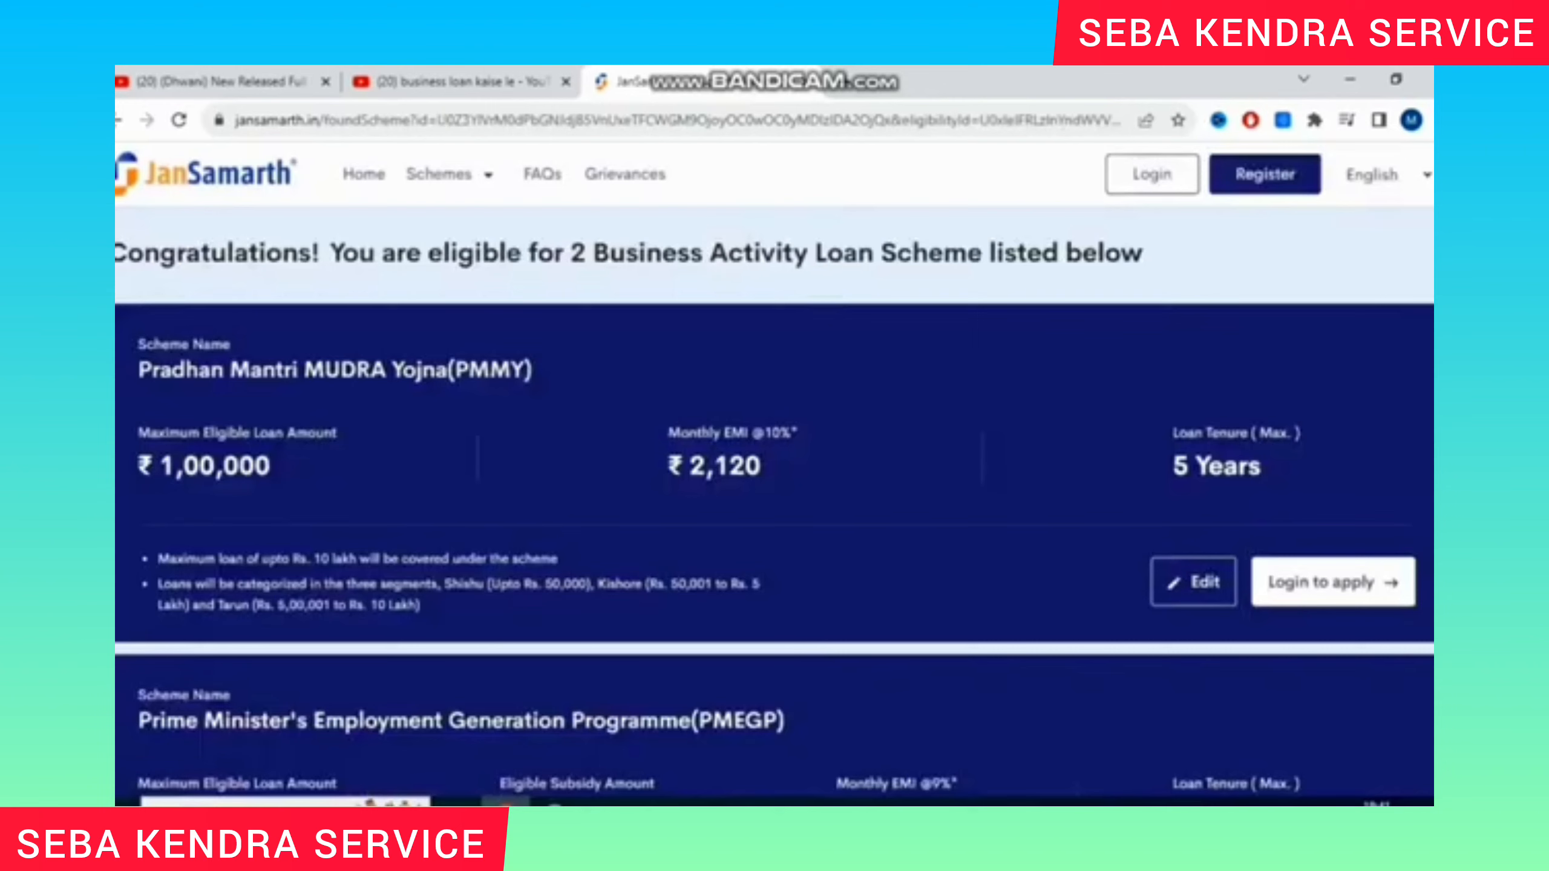
# Review the eligible loan schemes, comparing their loan amounts, subsidies, EMIs and tenures
pyautogui.scroll(-5, 774, 488)
pyautogui.scroll(5, 775, 488)
pyautogui.scroll(-5, 775, 500)
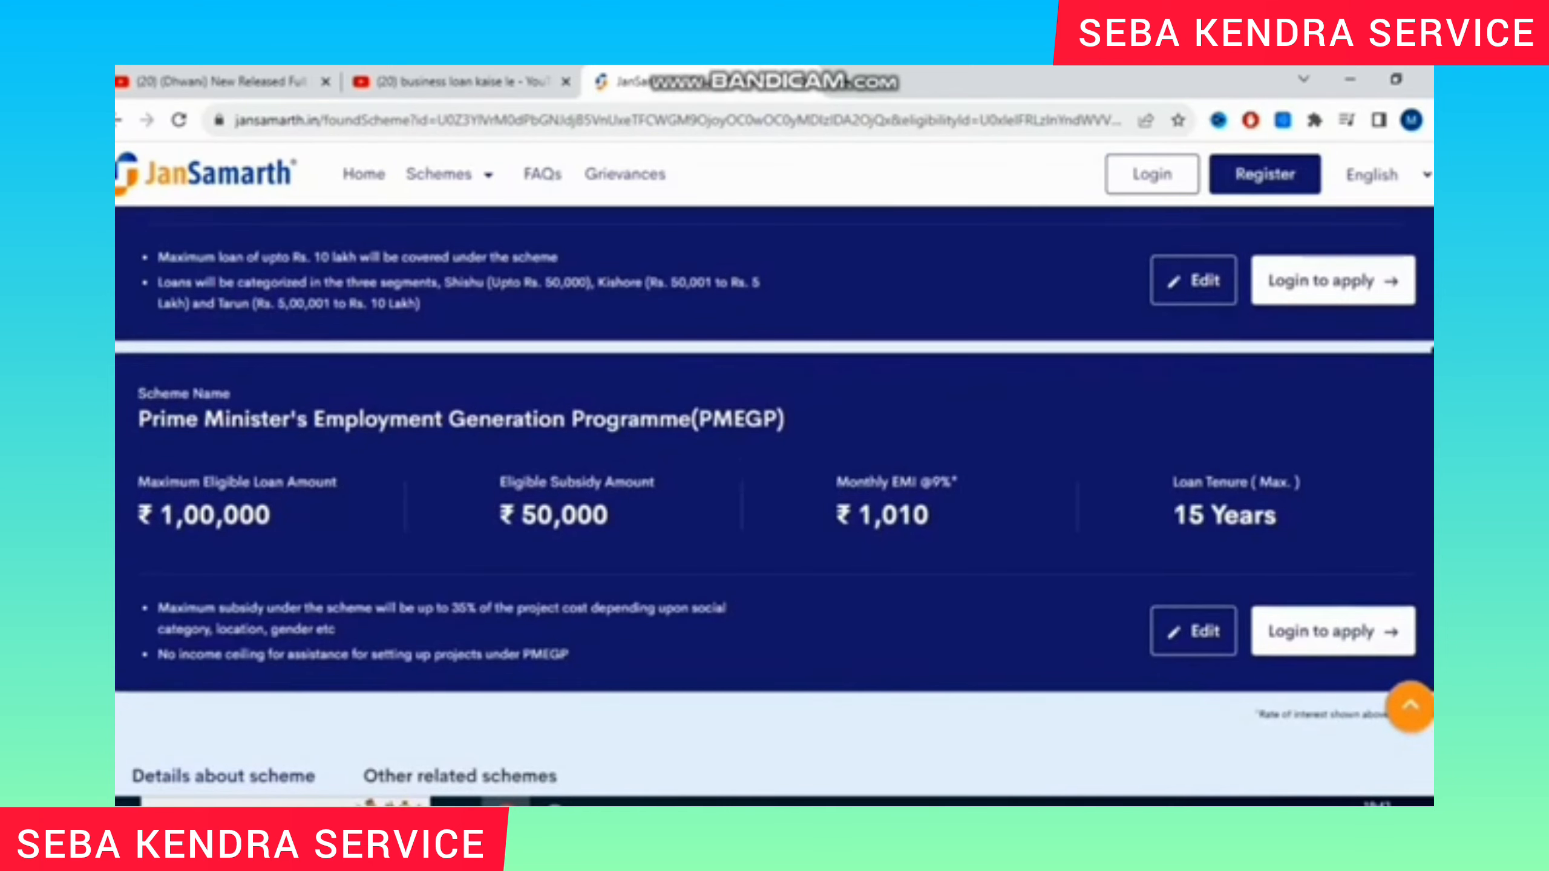
pyautogui.scroll(5, 775, 501)
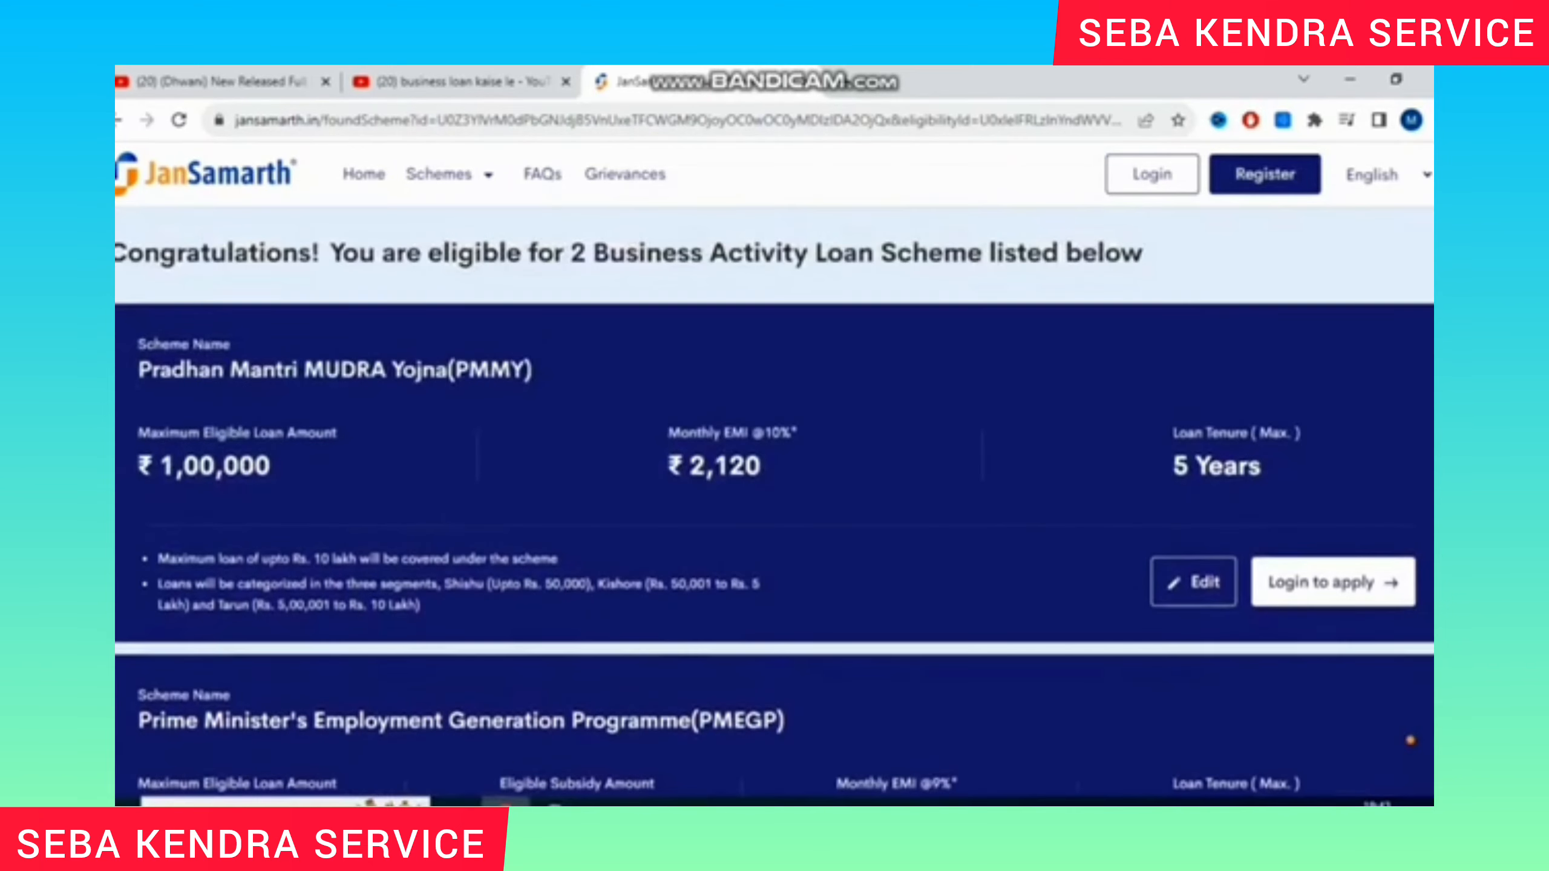
pyautogui.scroll(-3, 775, 501)
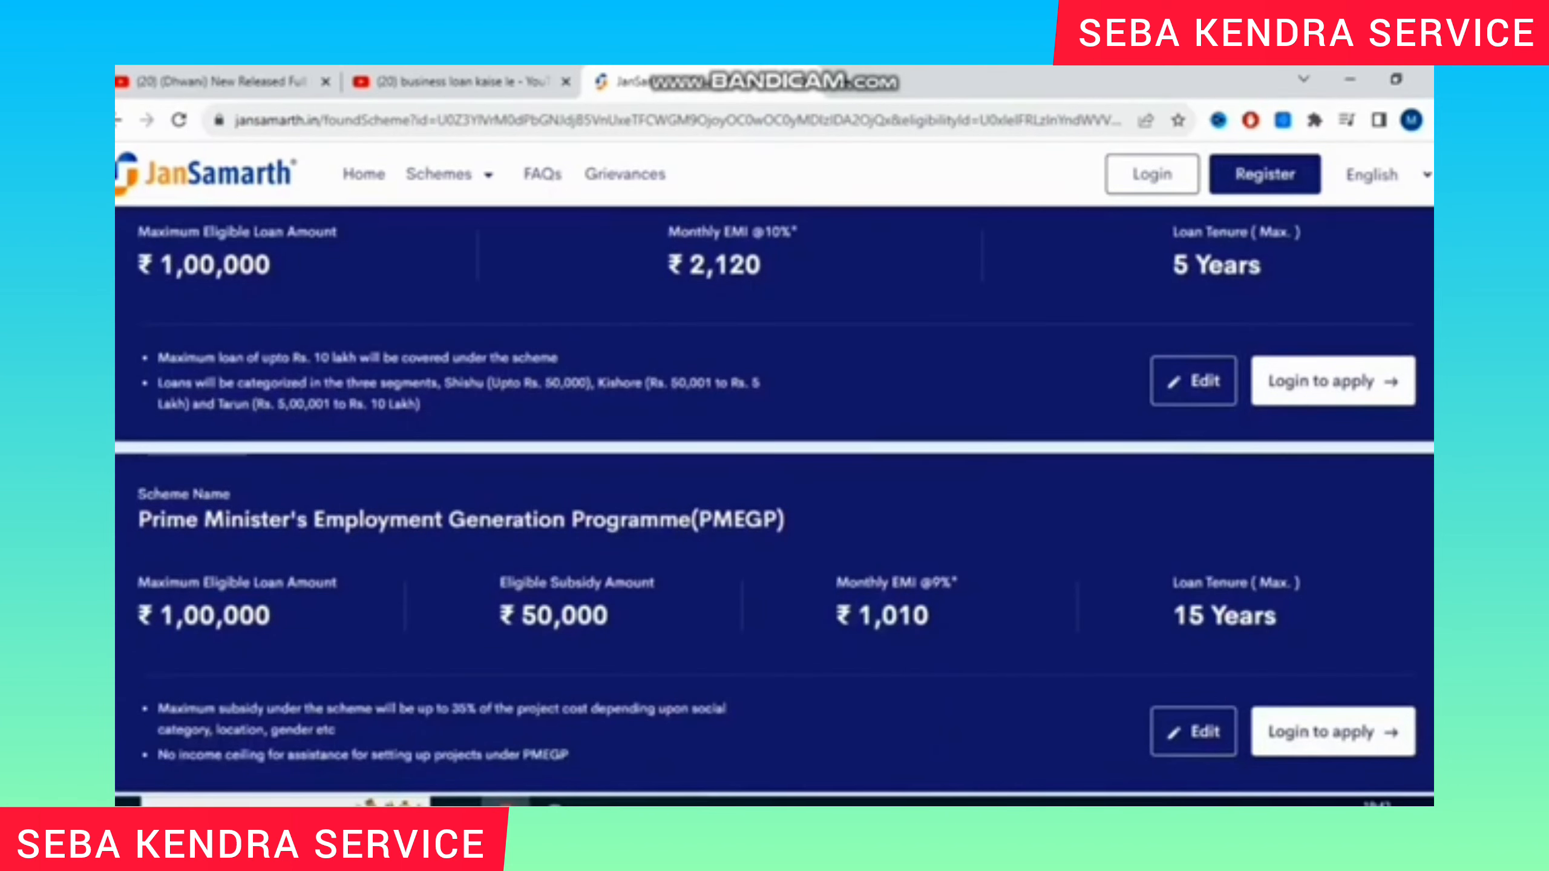
pyautogui.scroll(3, 775, 501)
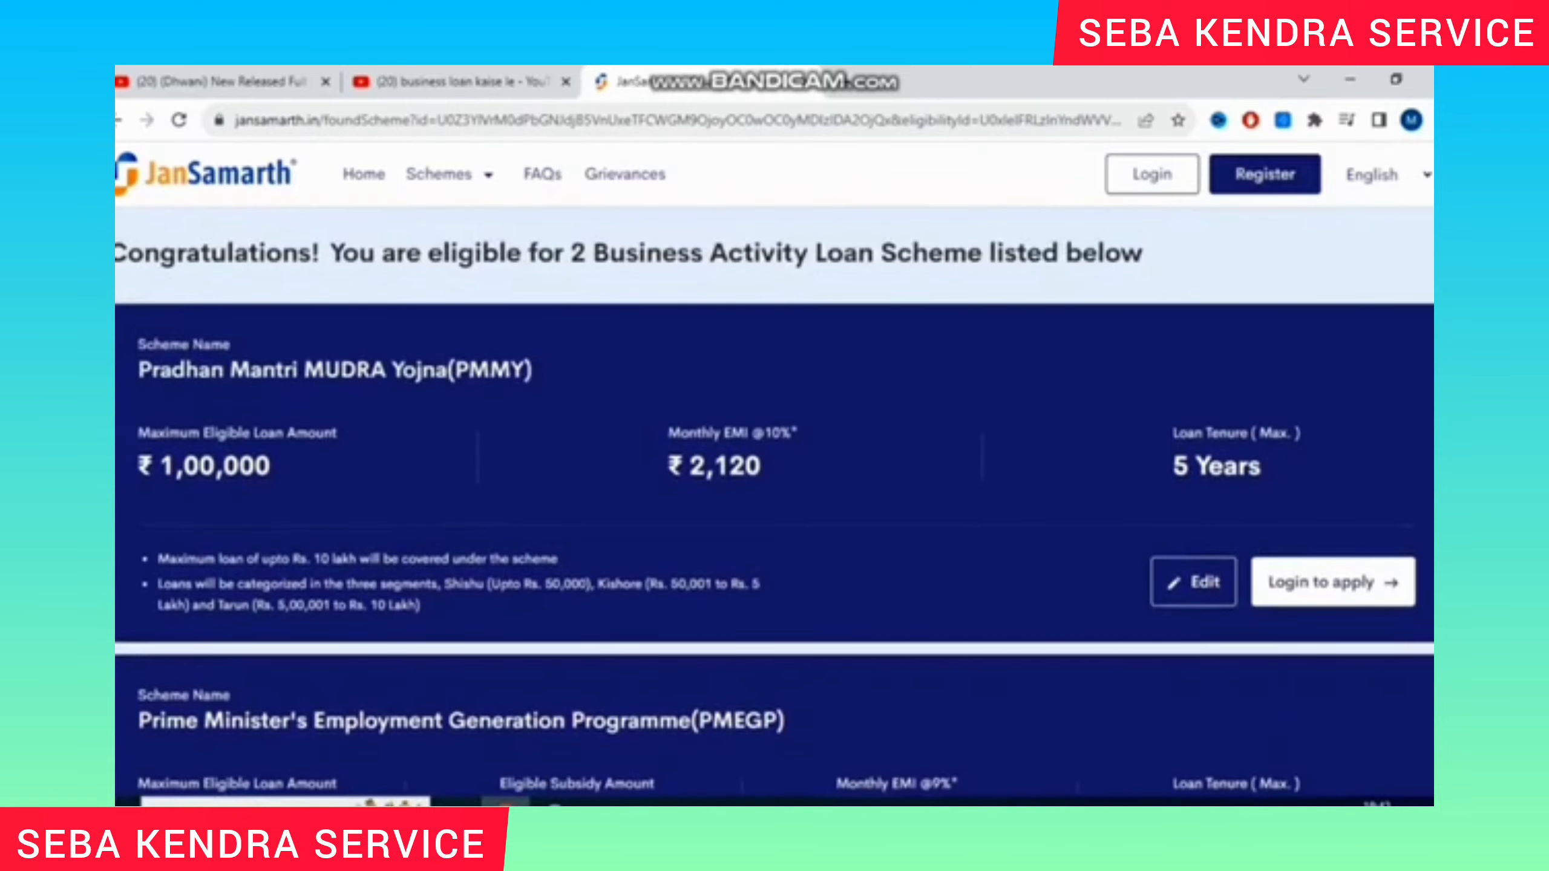
pyautogui.scroll(-3, 775, 500)
pyautogui.scroll(-2, 774, 511)
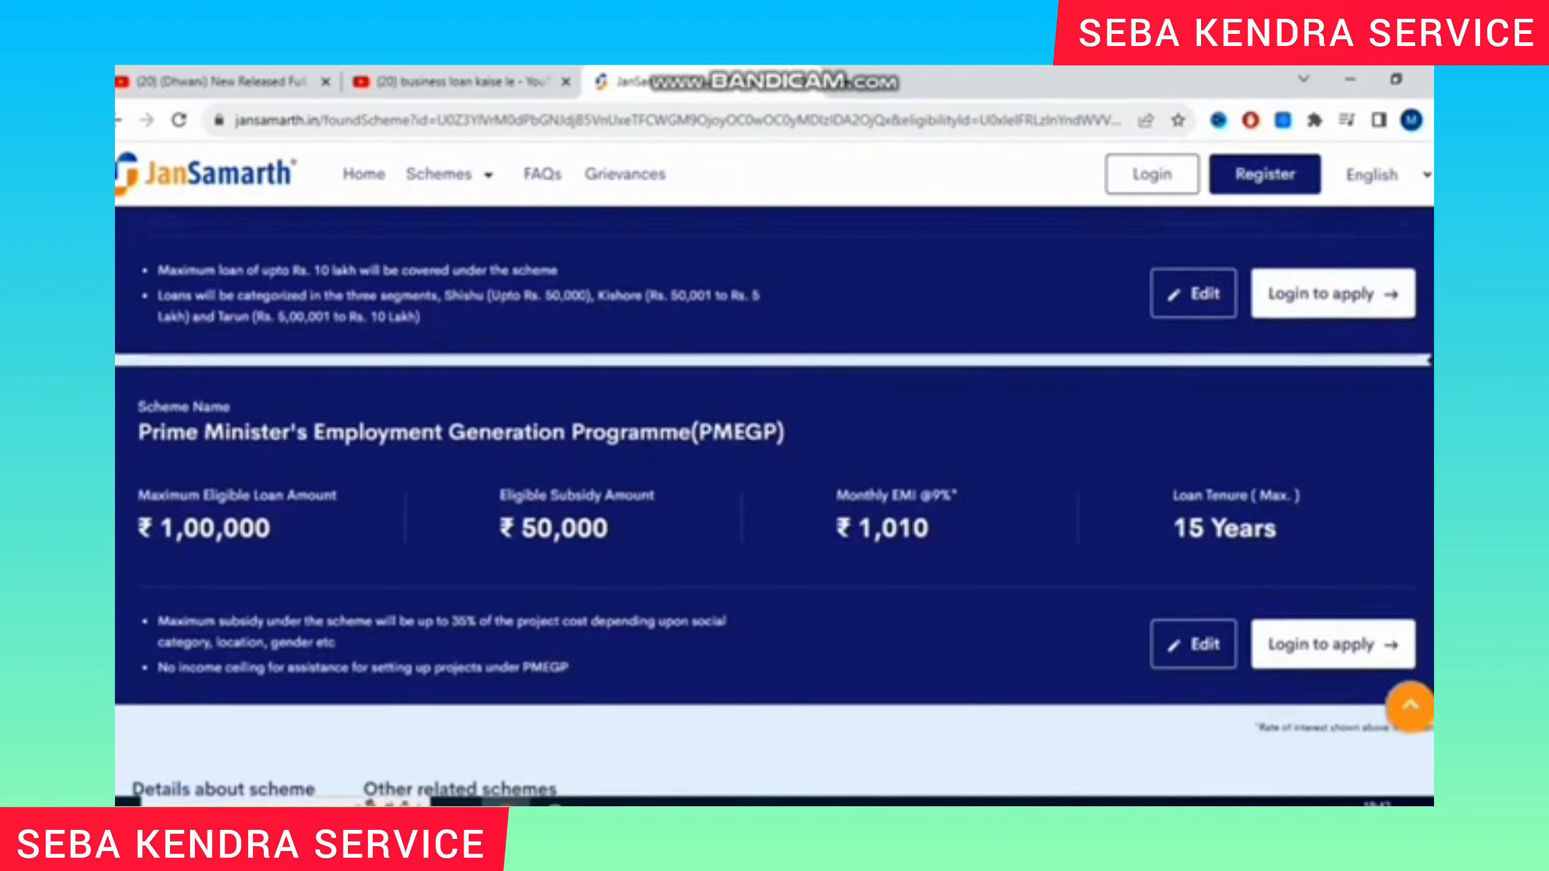
pyautogui.scroll(6, 775, 500)
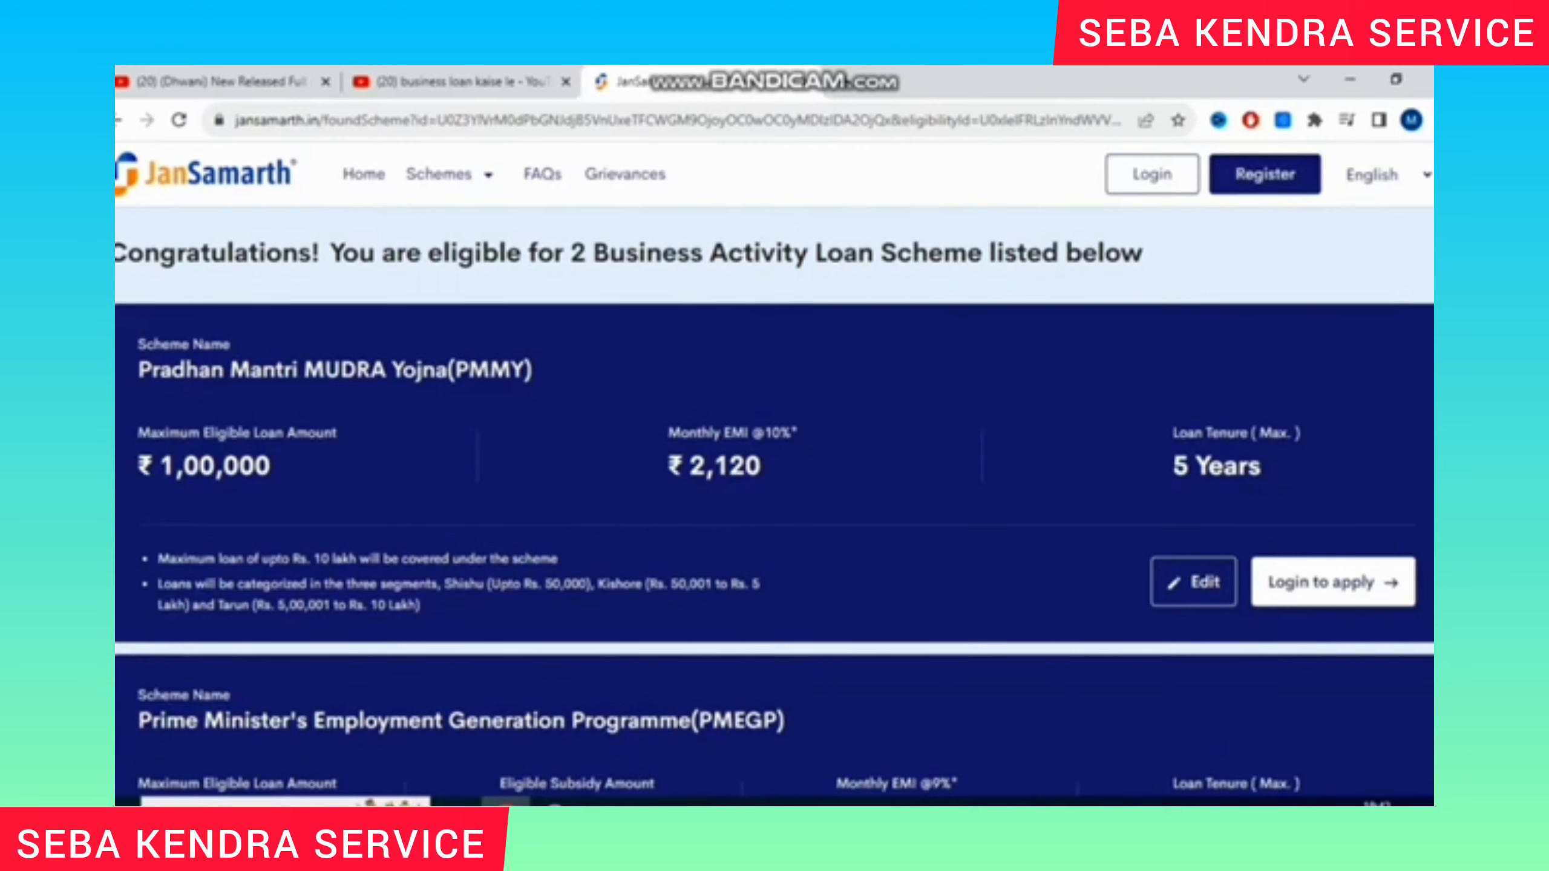
pyautogui.scroll(-3, 775, 507)
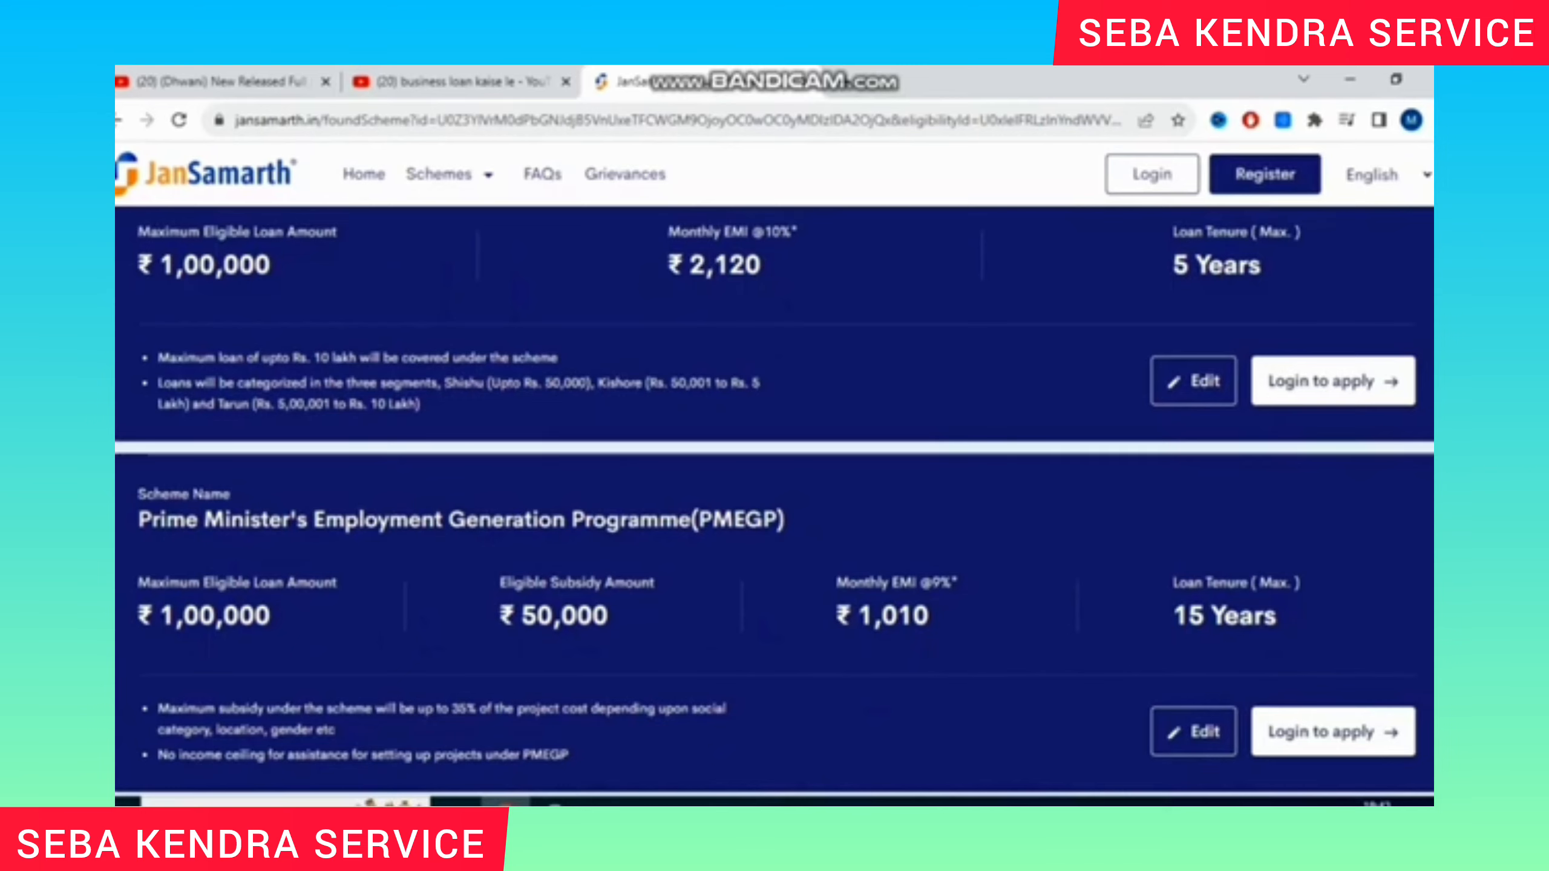
pyautogui.scroll(-3, 775, 504)
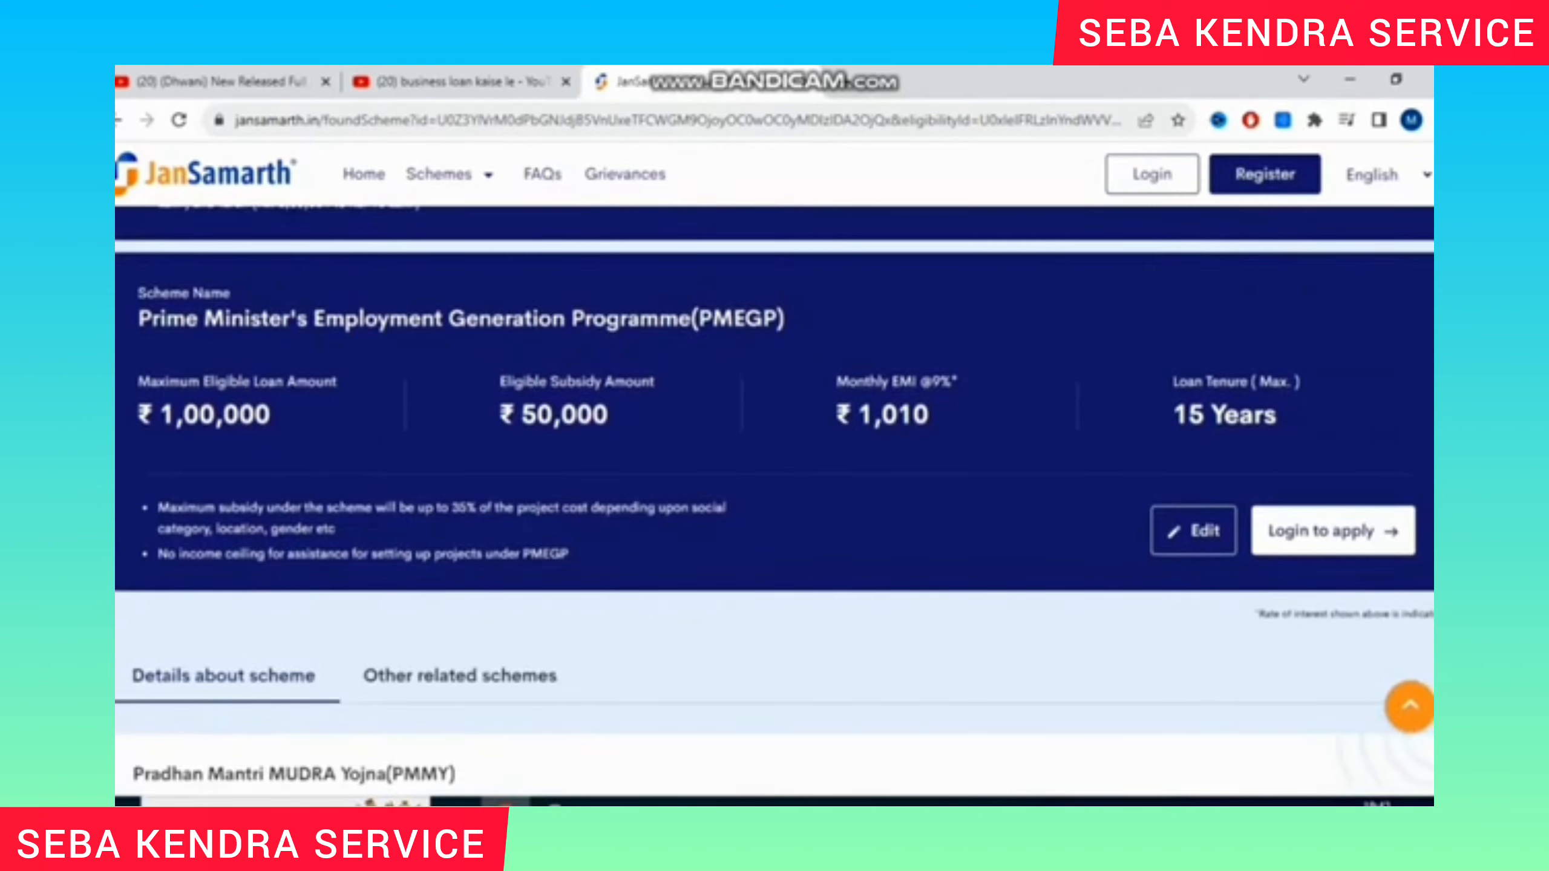
pyautogui.scroll(-5, 775, 504)
pyautogui.scroll(6, 775, 504)
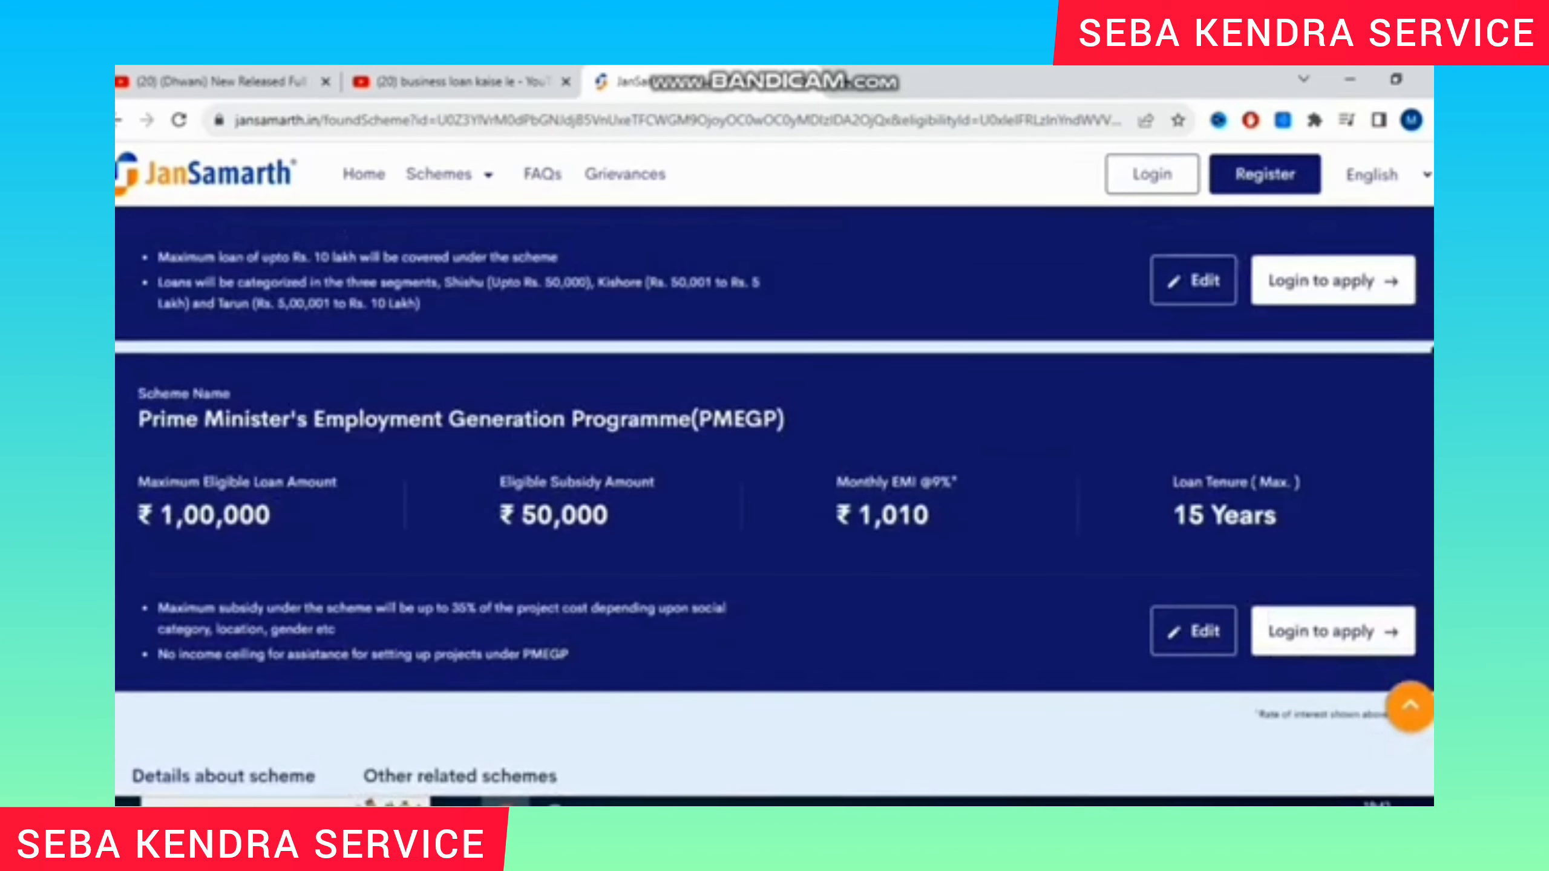
pyautogui.scroll(2, 774, 504)
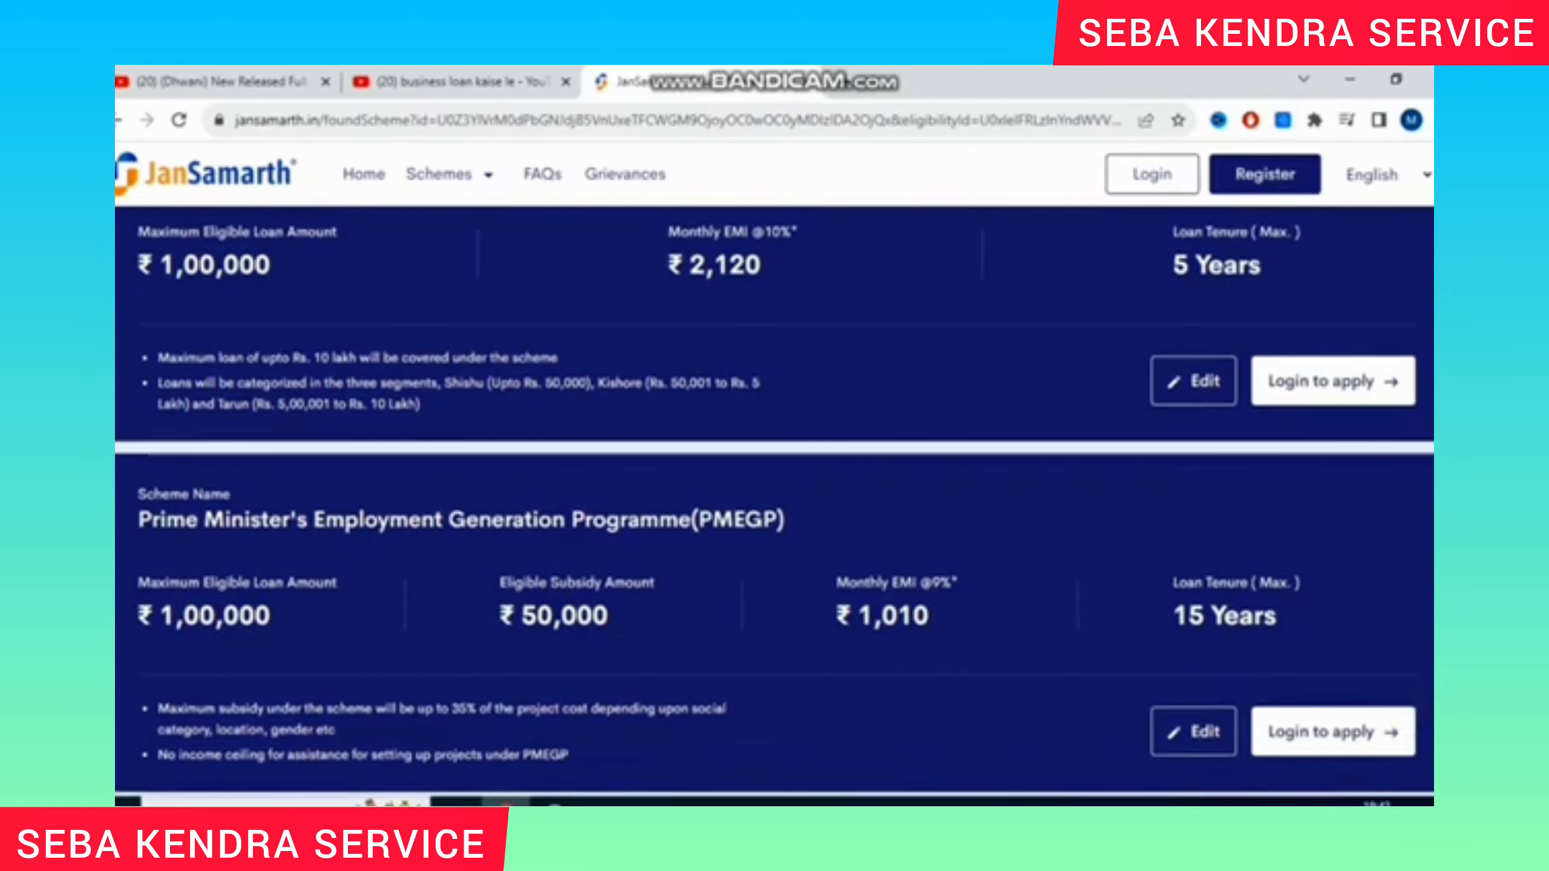
pyautogui.scroll(-2, 775, 504)
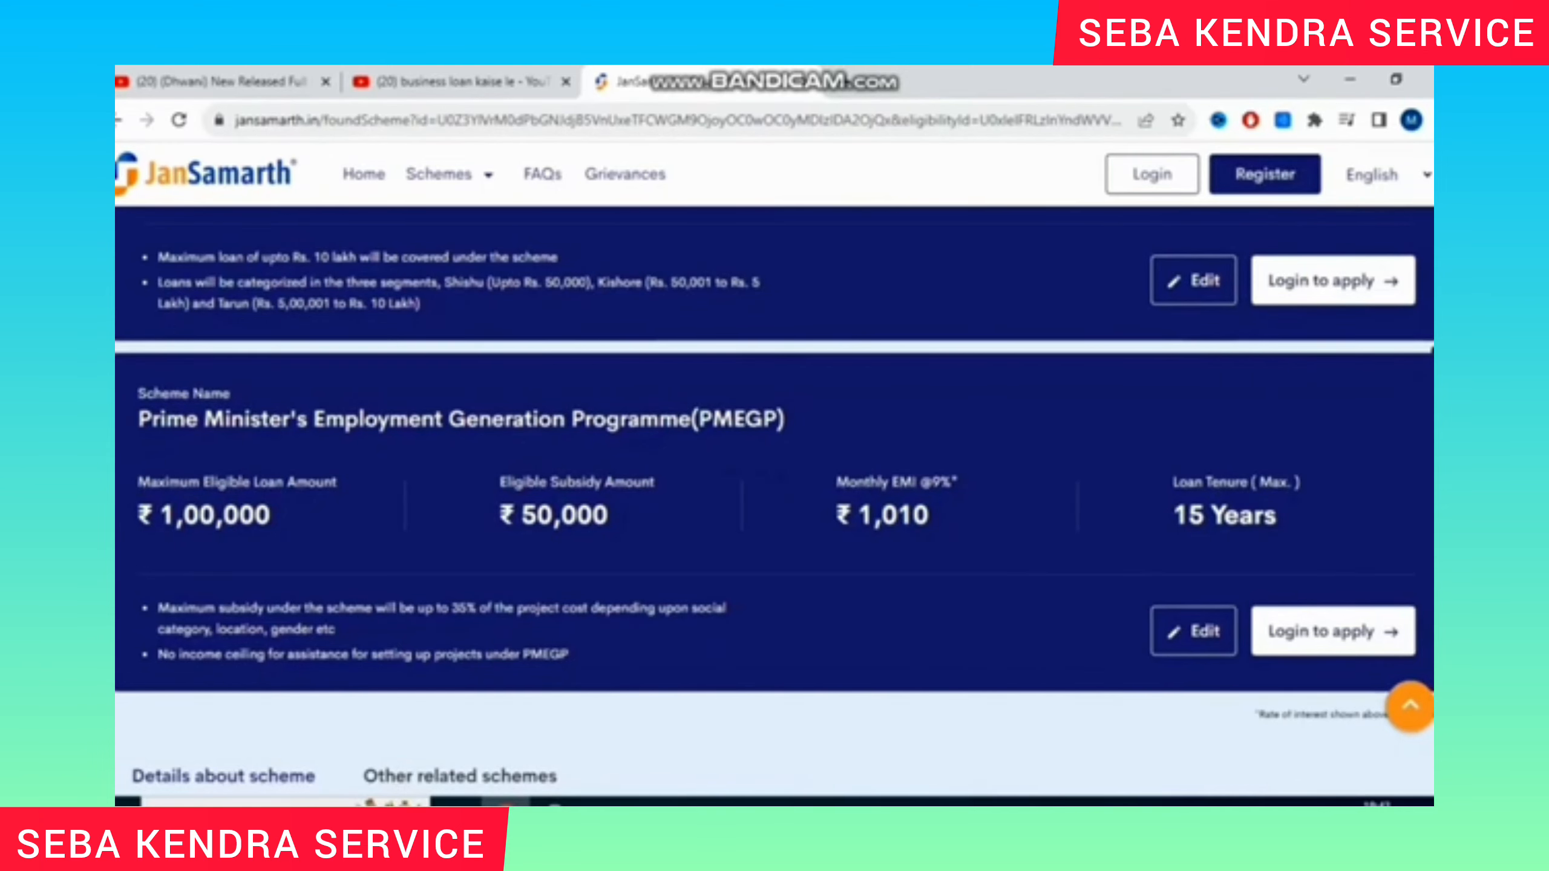
# Choose to apply for the PMEGP scheme and accept the privacy policy consent on the registration form
pyautogui.click(1313, 633)
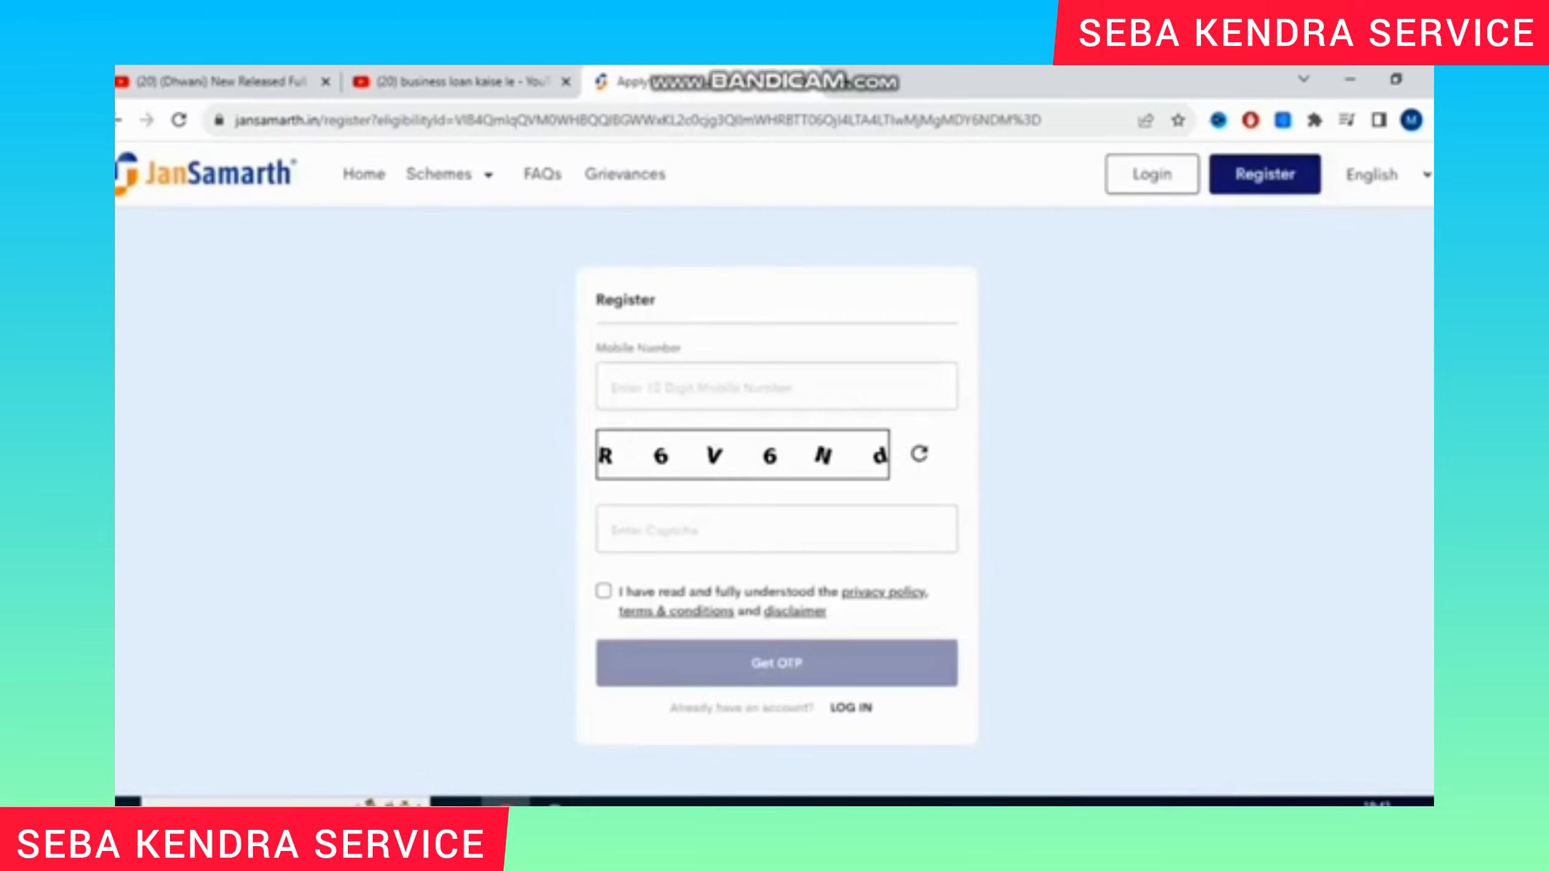
pyautogui.click(604, 591)
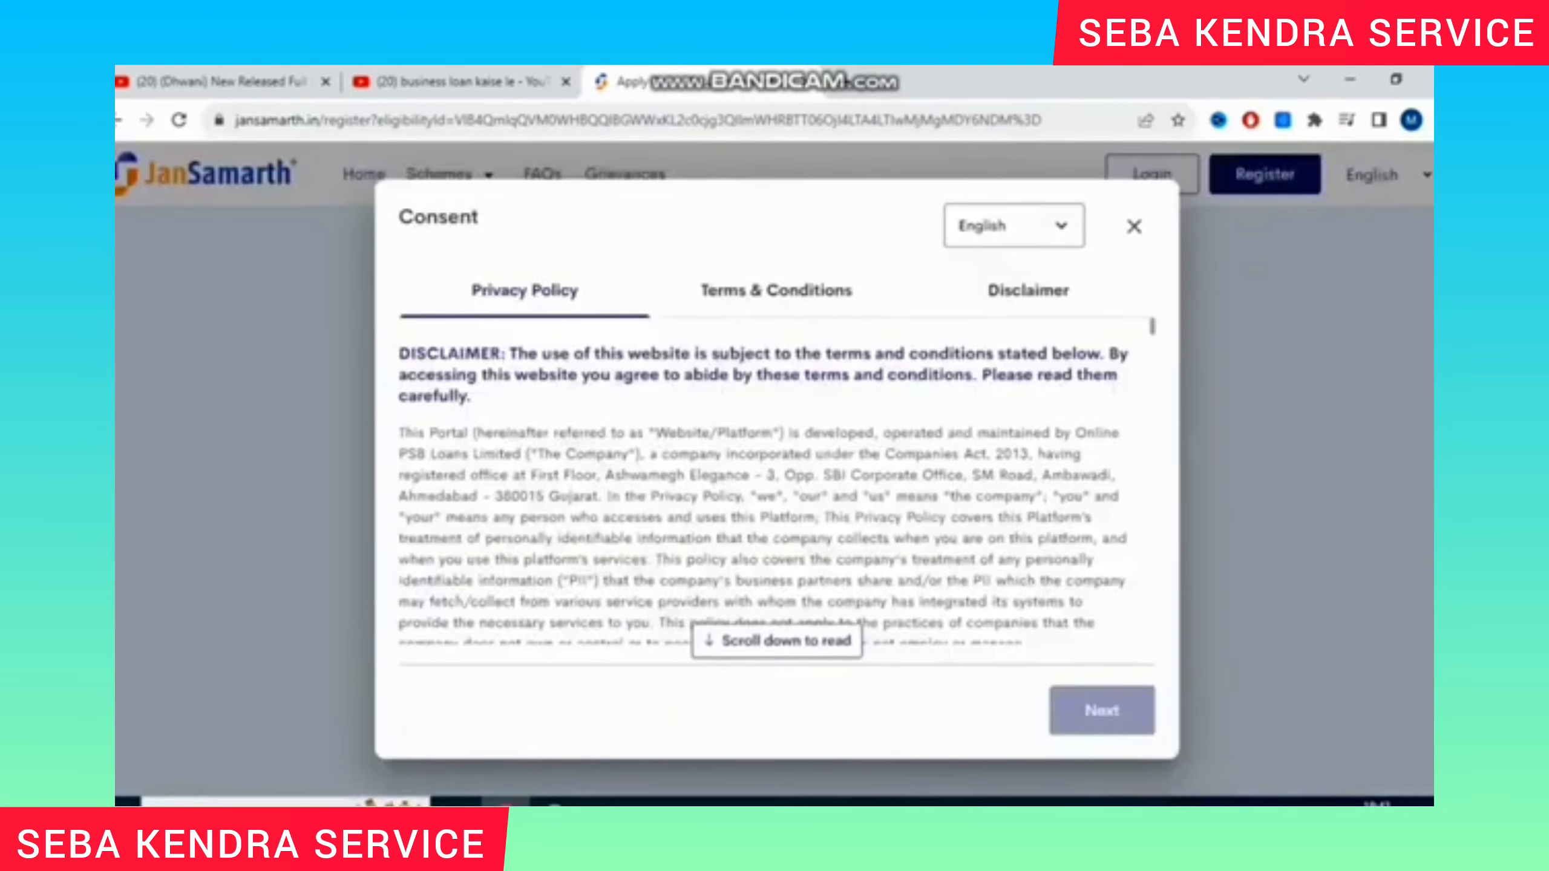
pyautogui.scroll(-20, 775, 482)
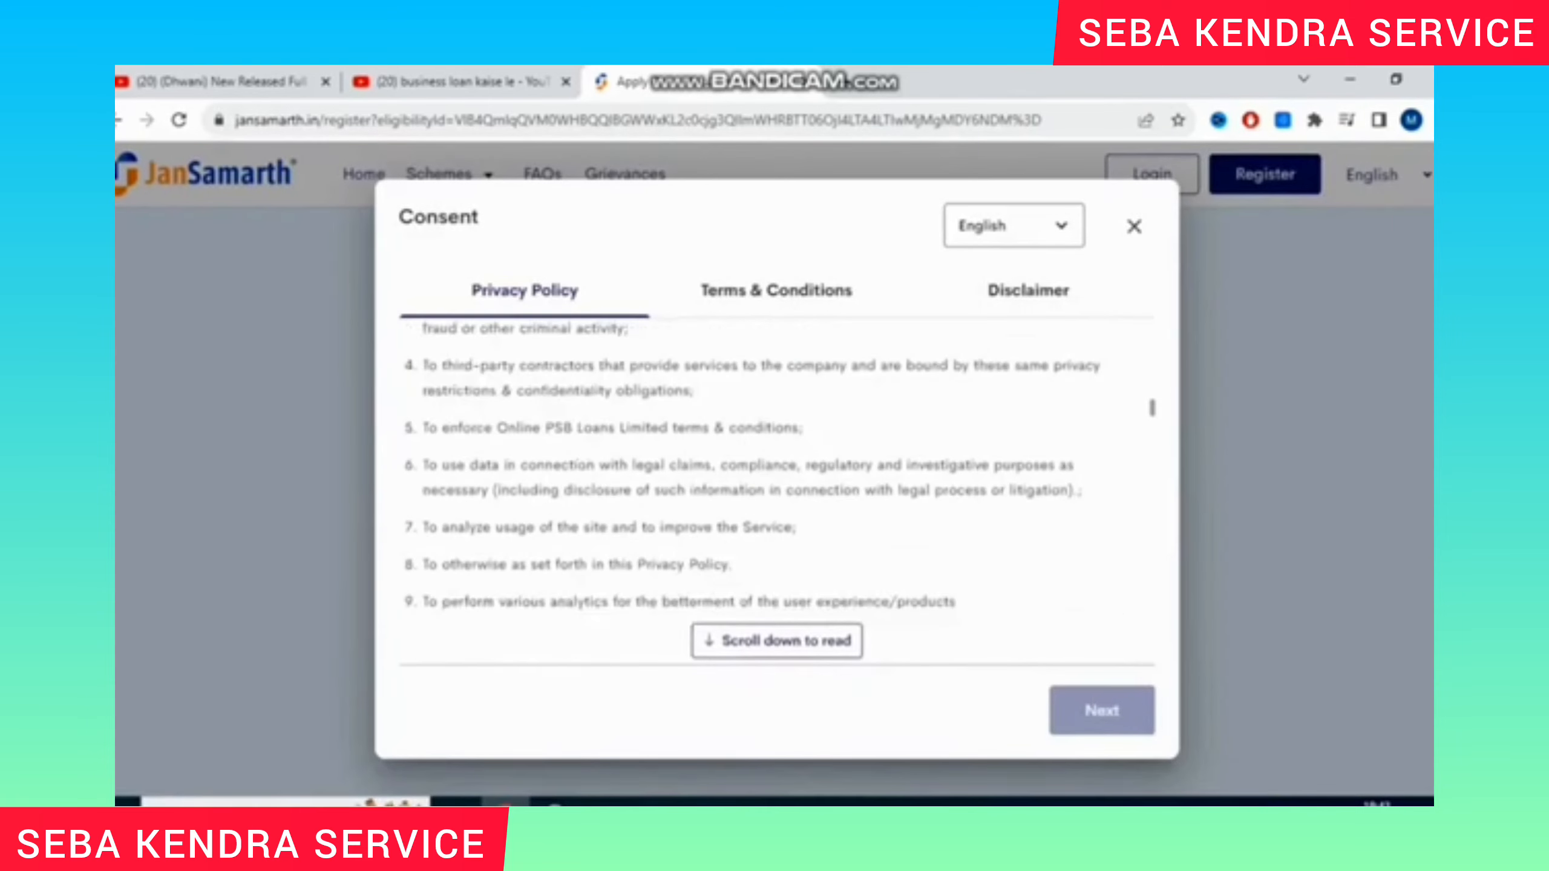
pyautogui.scroll(-10, 775, 482)
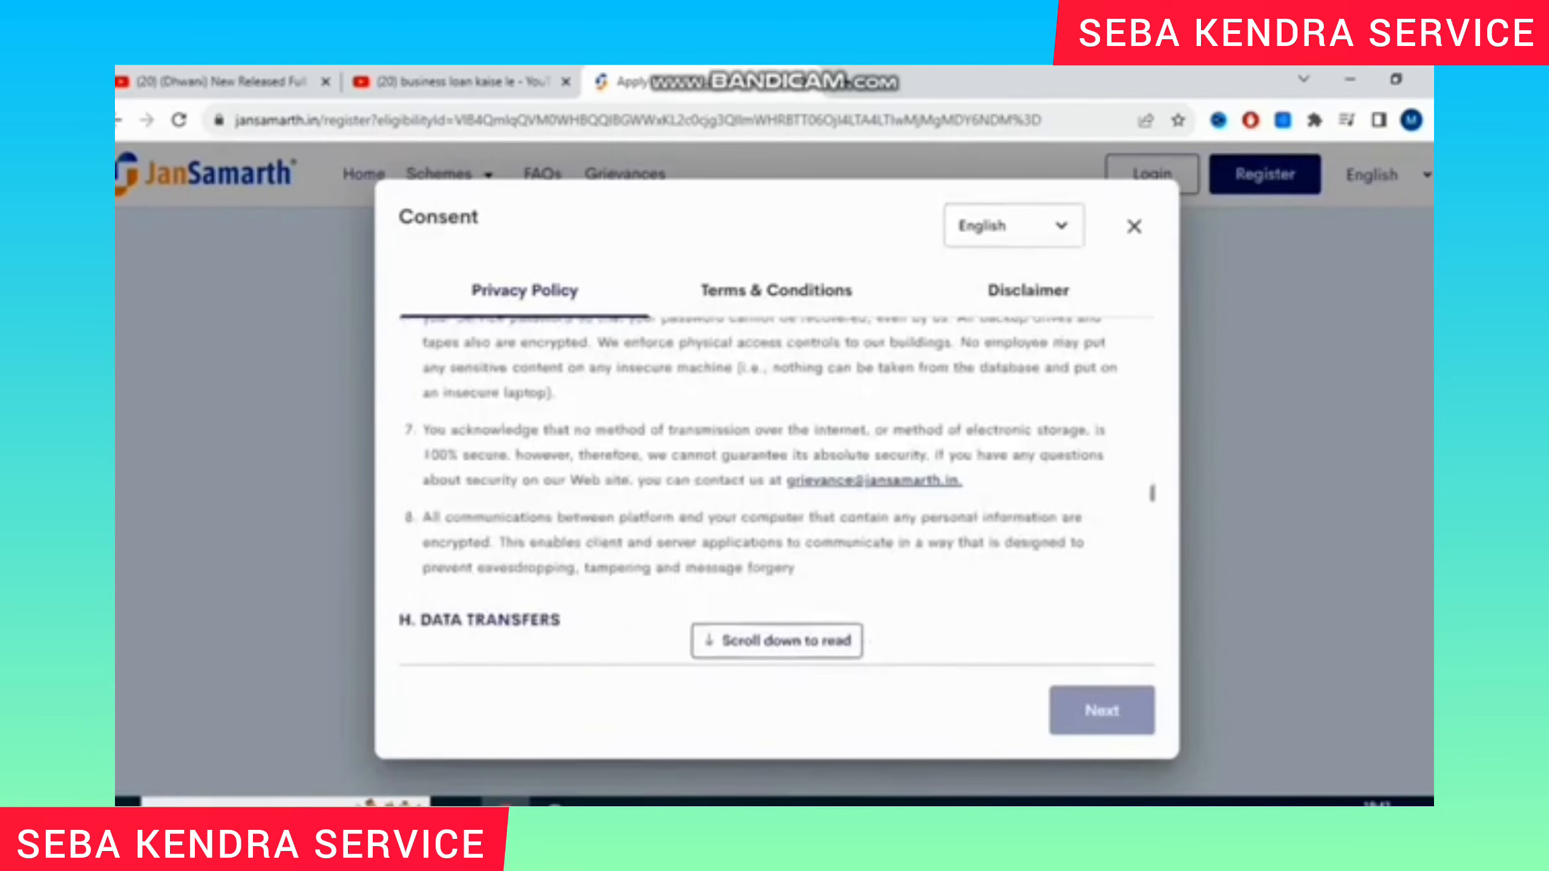
pyautogui.scroll(-10, 775, 482)
pyautogui.click(554, 802)
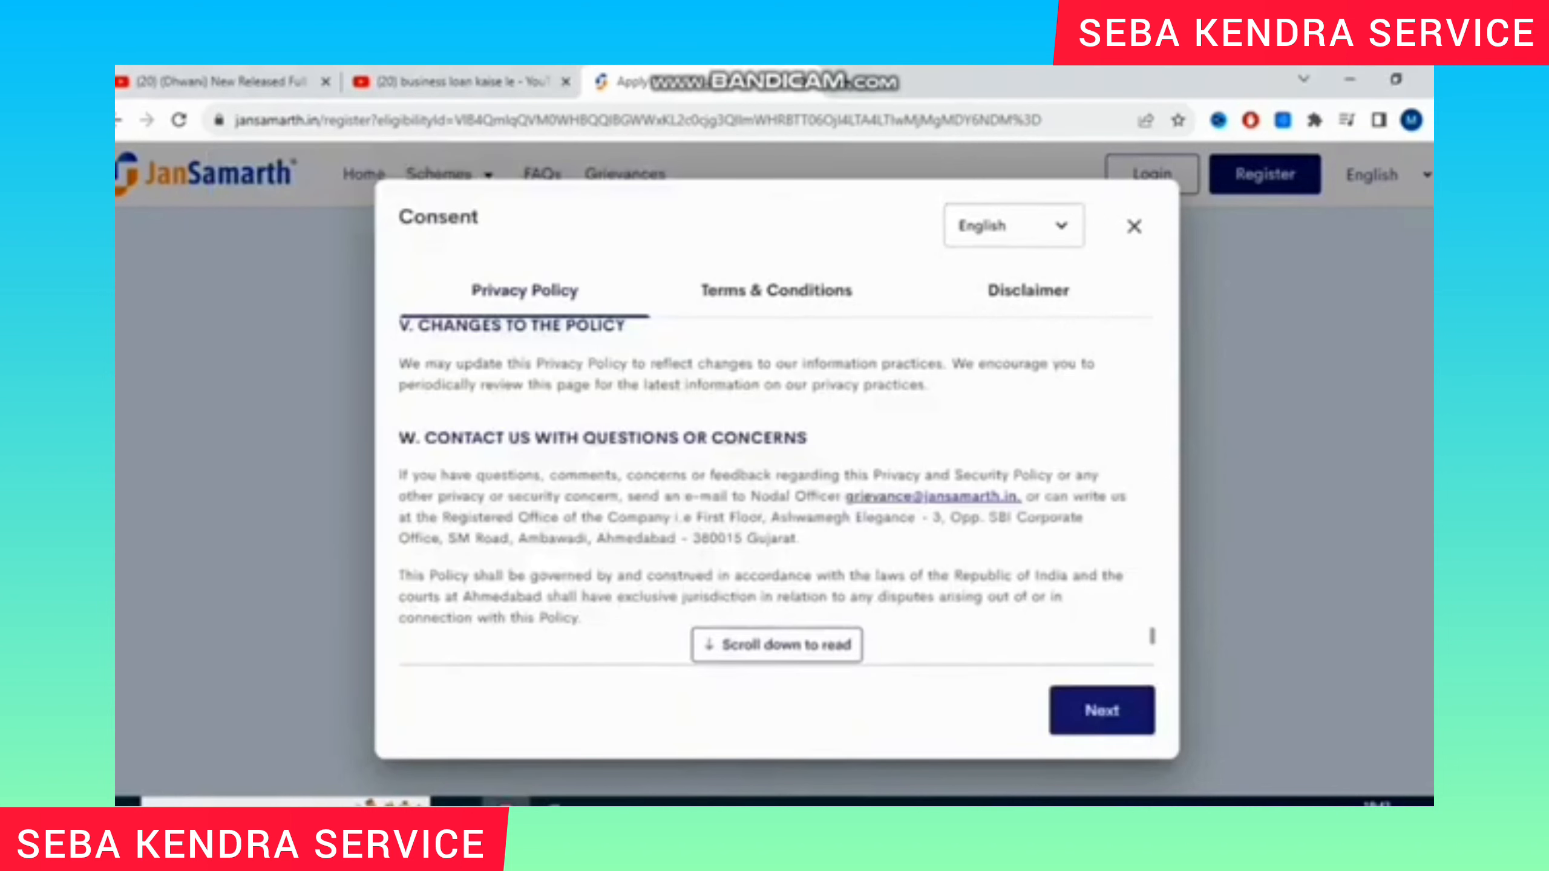
pyautogui.click(1102, 711)
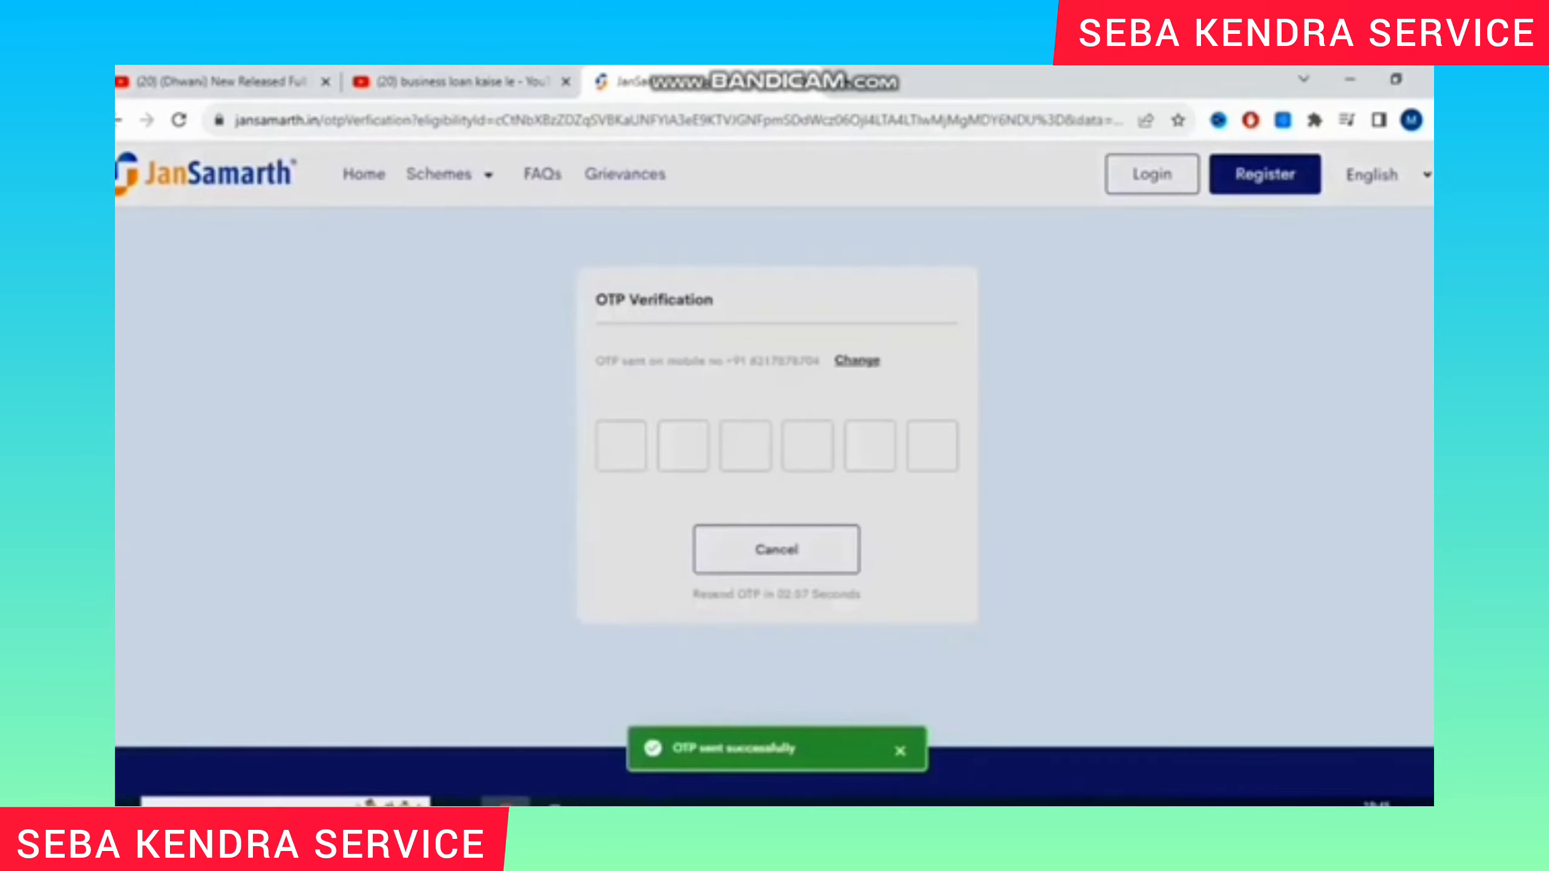
# Enter the OTP verification code sent to the mobile number
pyautogui.click(621, 446)
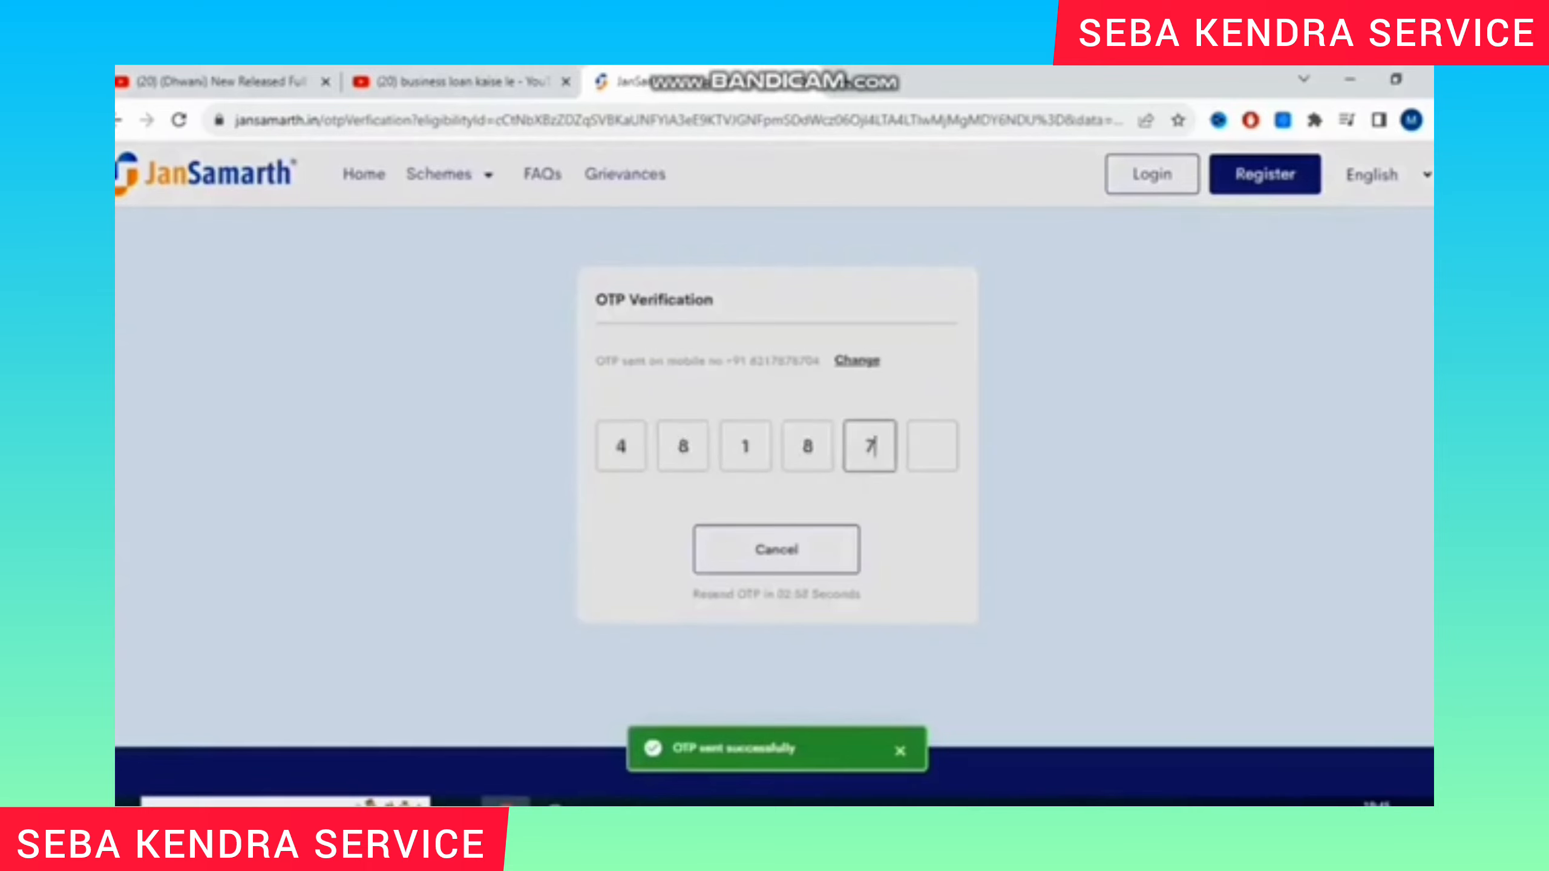
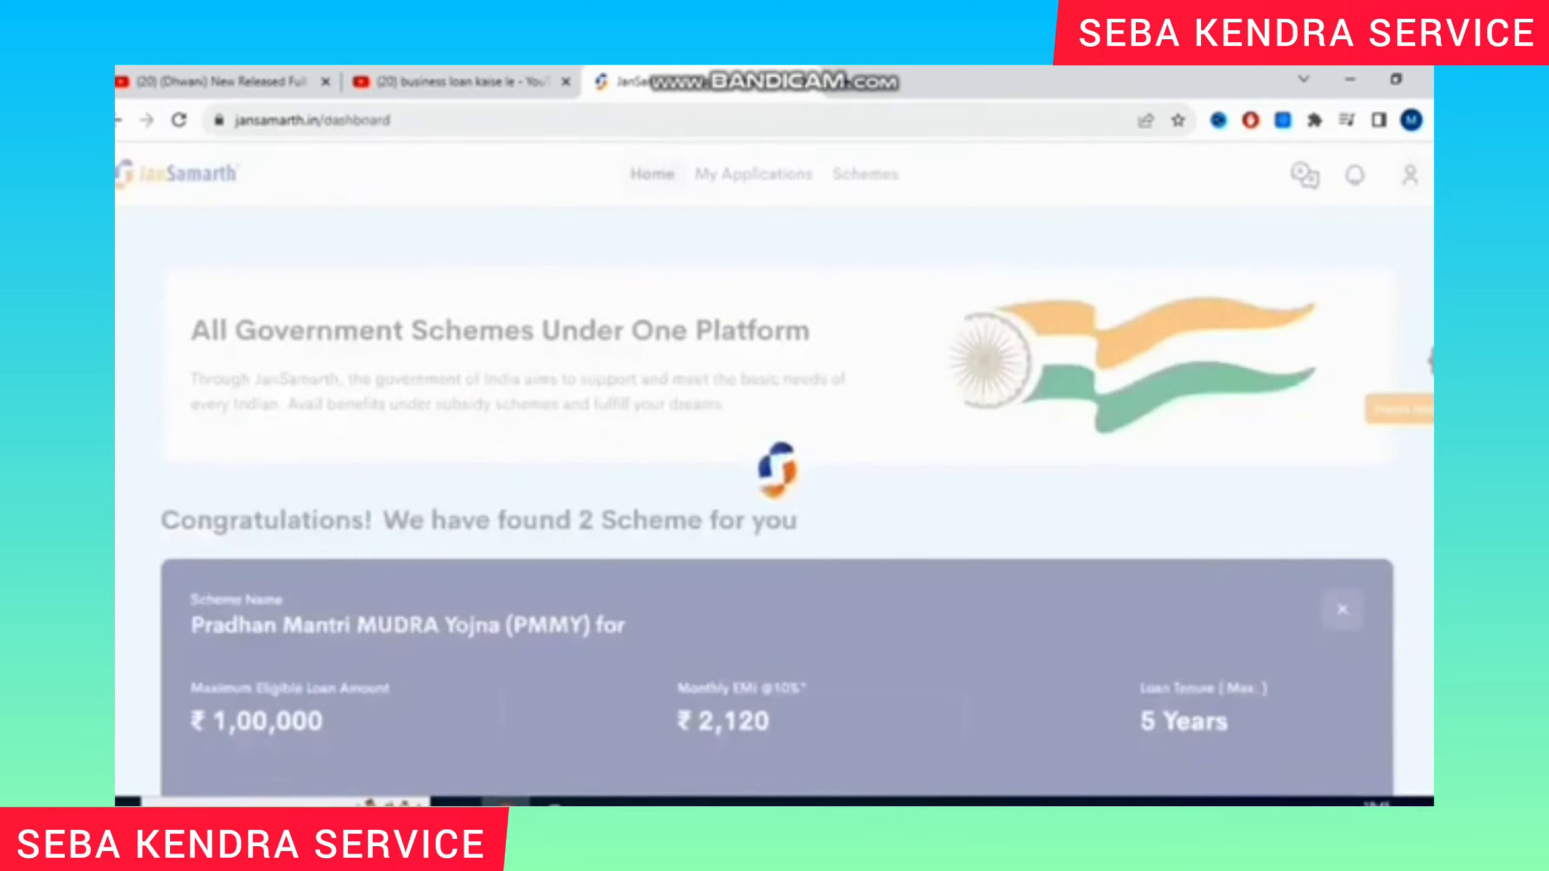
# Proceed with the PMEGP scheme from the dashboard
pyautogui.scroll(-3, 775, 500)
pyautogui.click(554, 803)
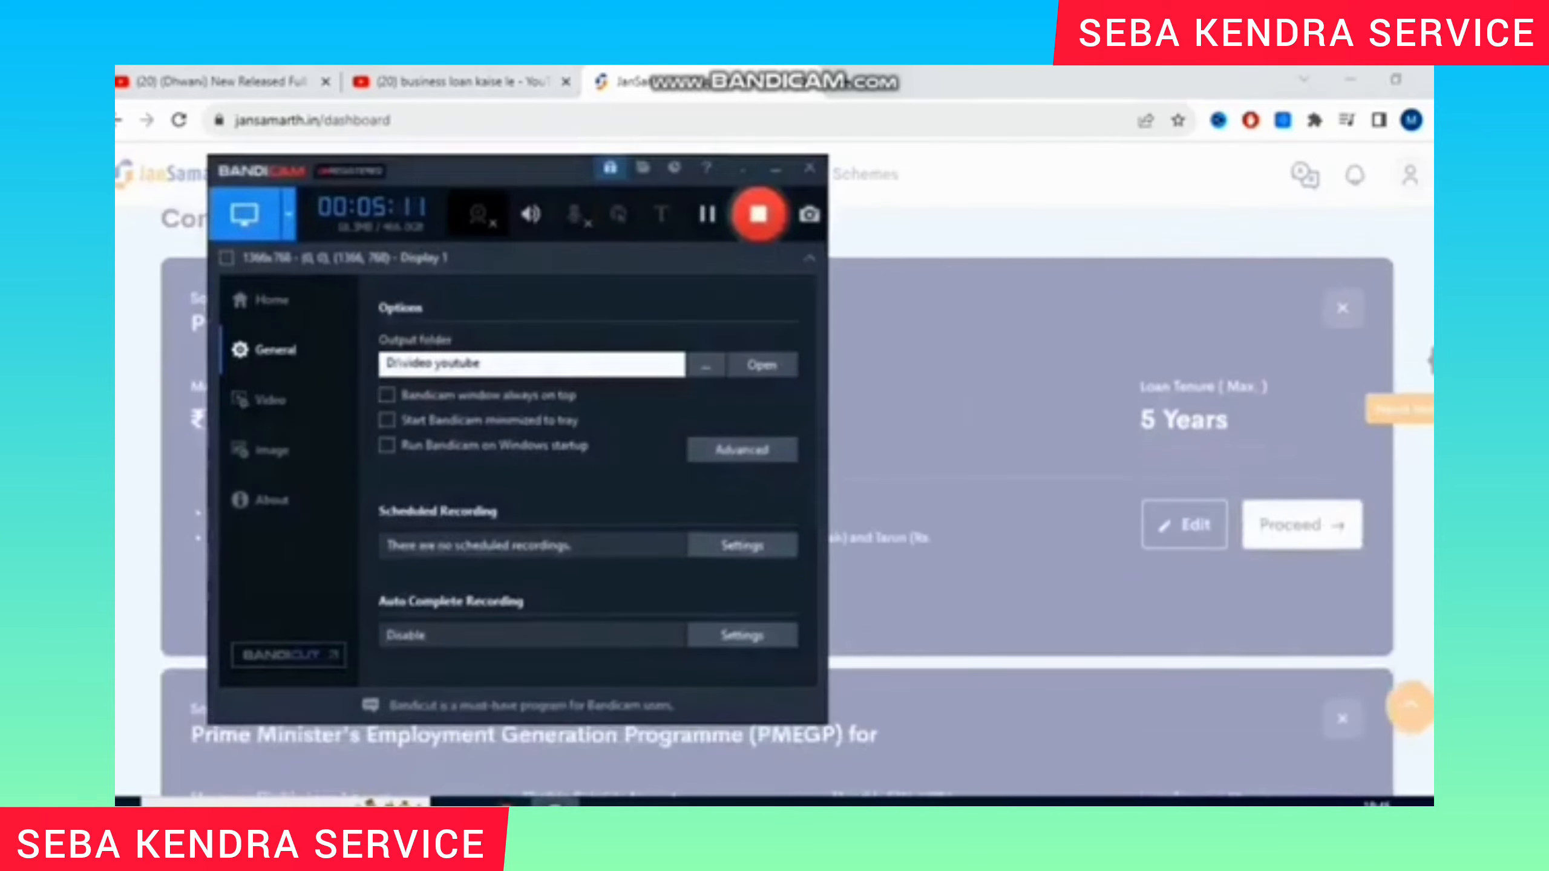
pyautogui.click(775, 169)
pyautogui.scroll(-5, 1430, 362)
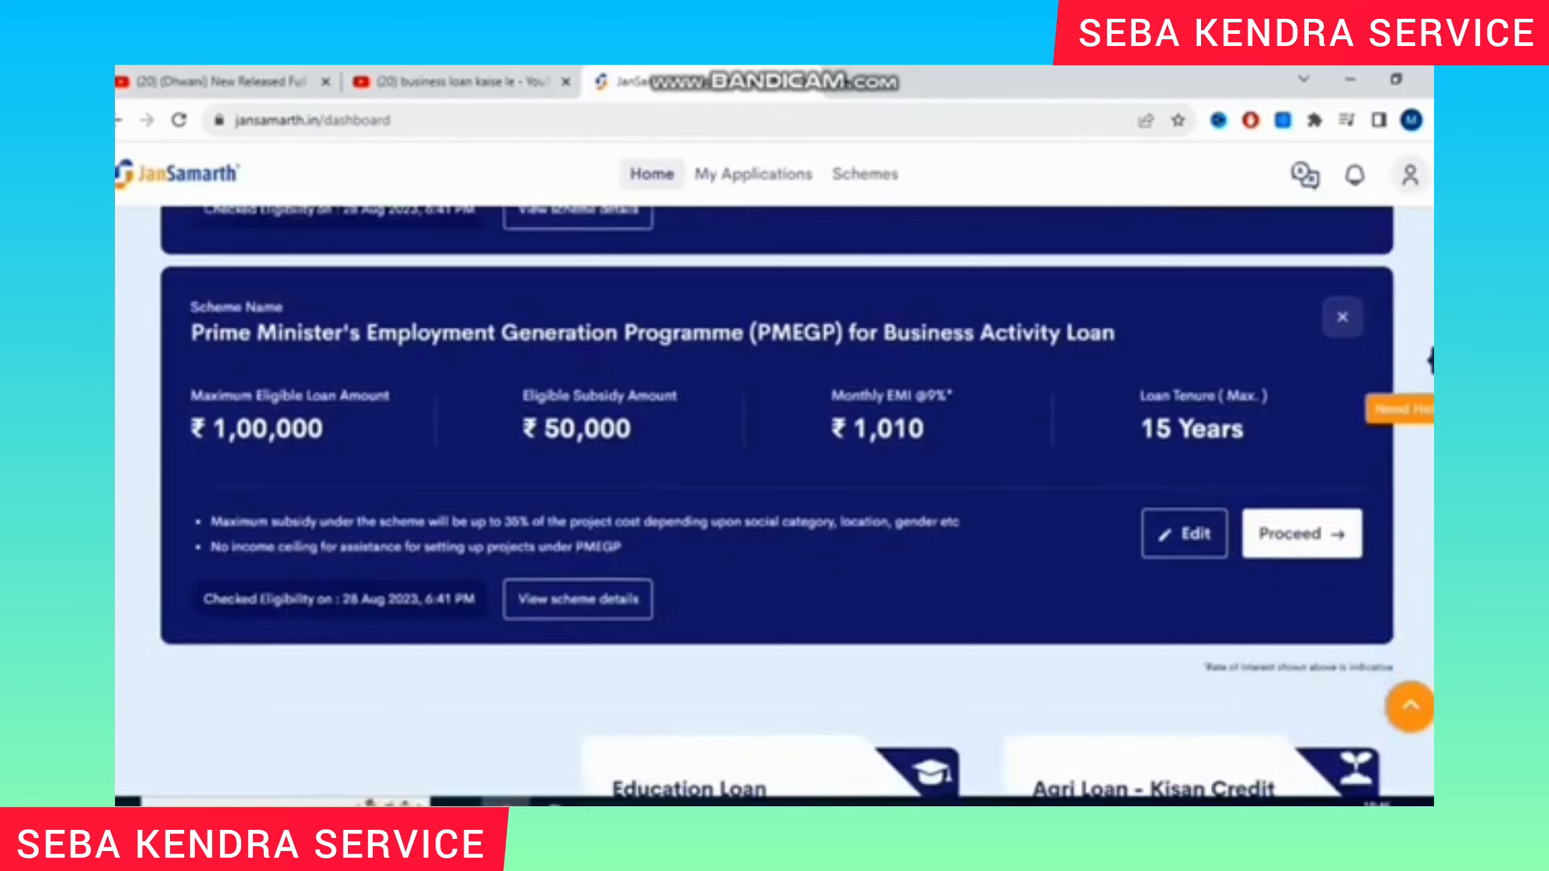
pyautogui.click(1302, 533)
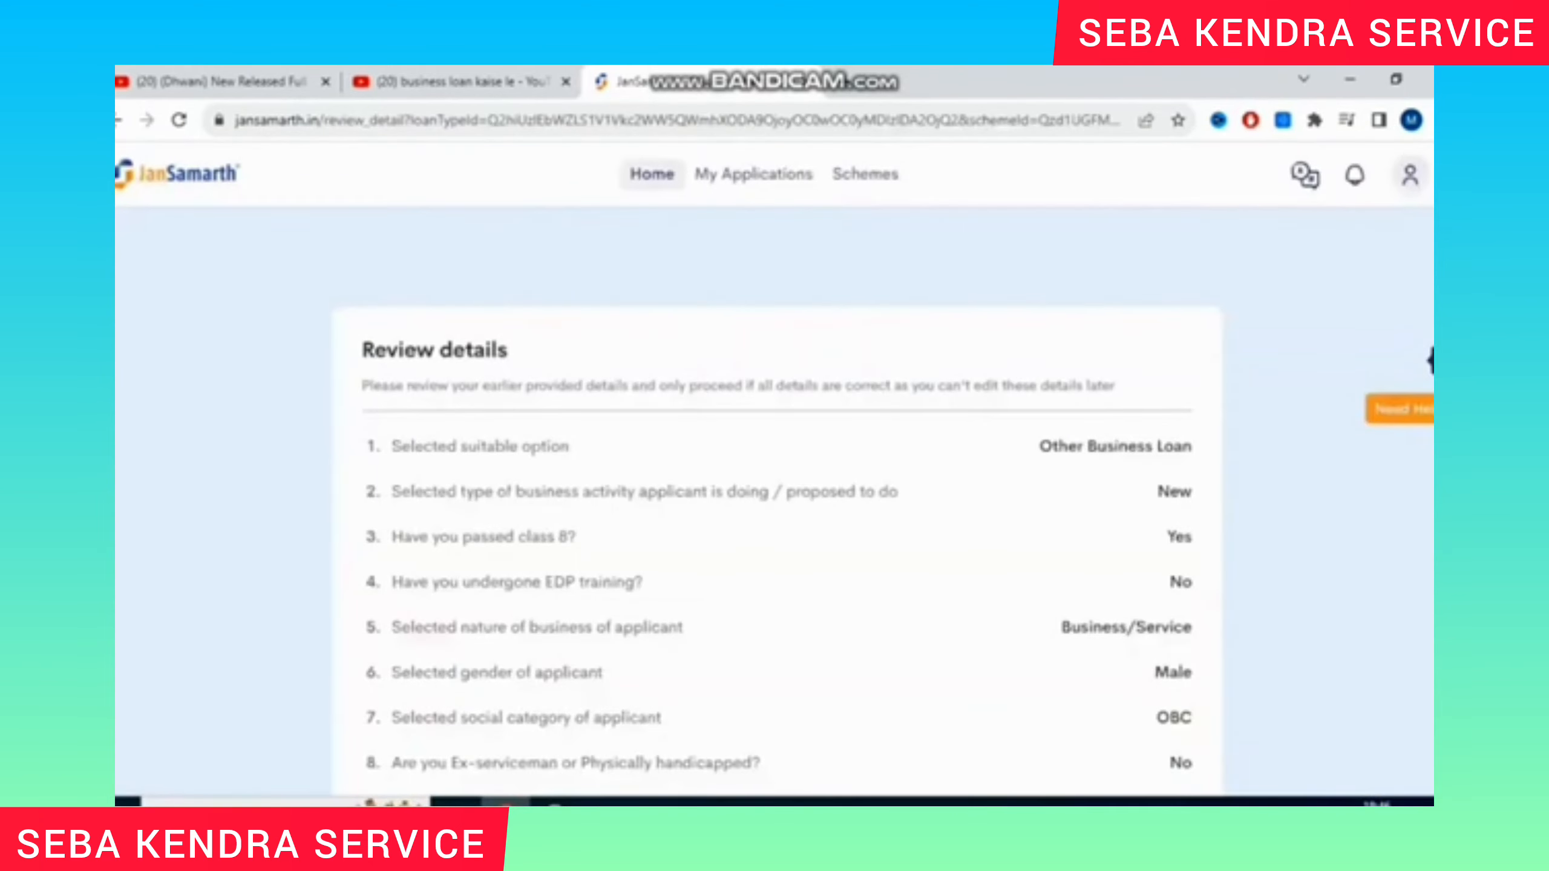
# Continue past the review details and confirm redirection to the PMEGP portal
pyautogui.scroll(-9, 1430, 361)
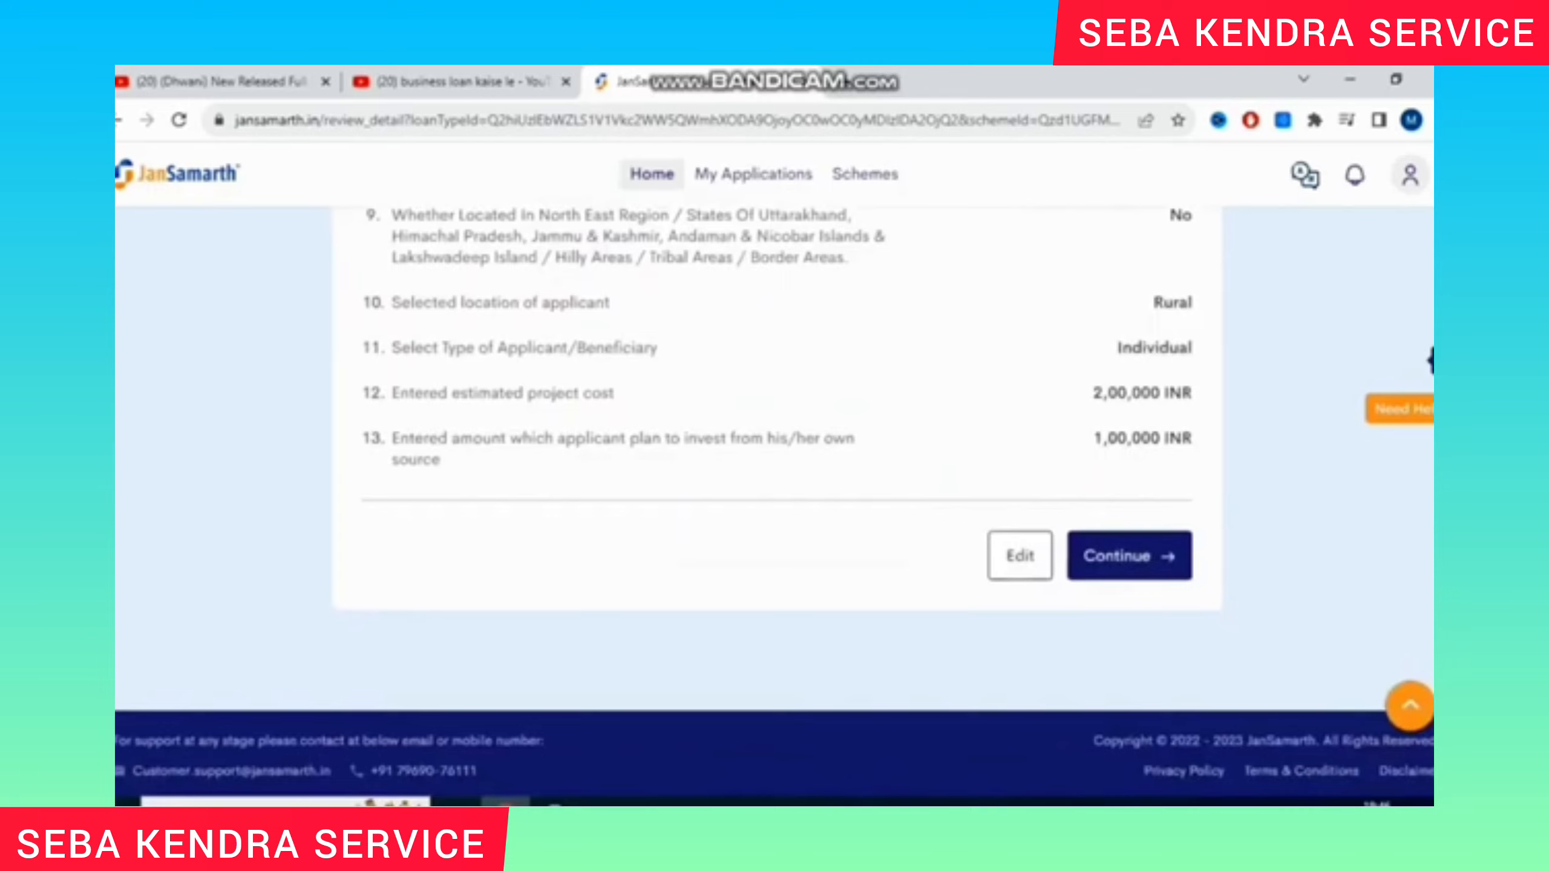
pyautogui.click(1130, 556)
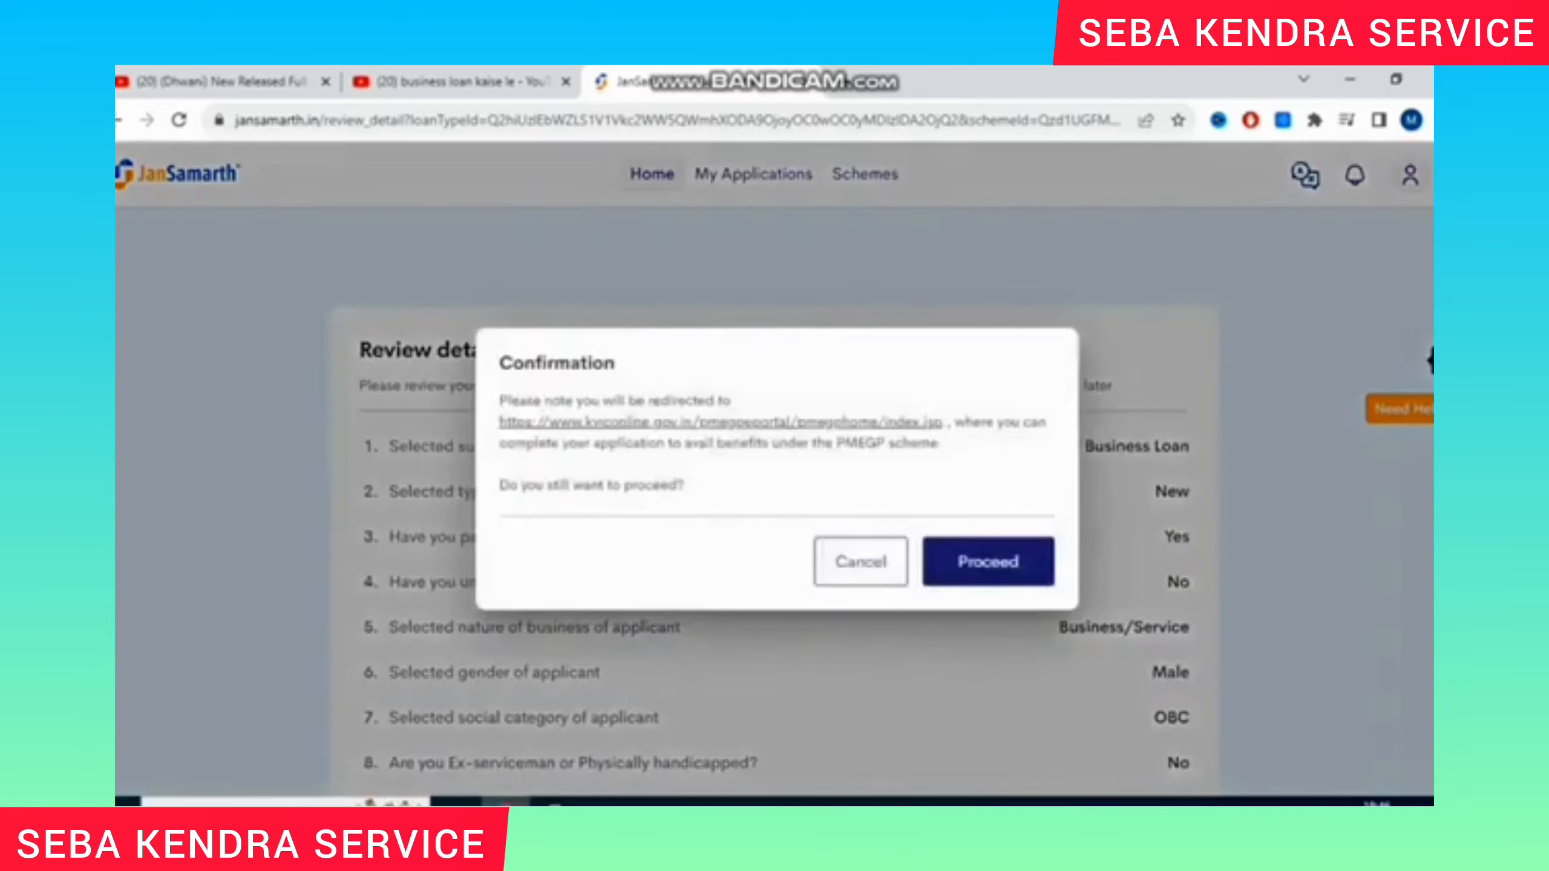
pyautogui.click(988, 563)
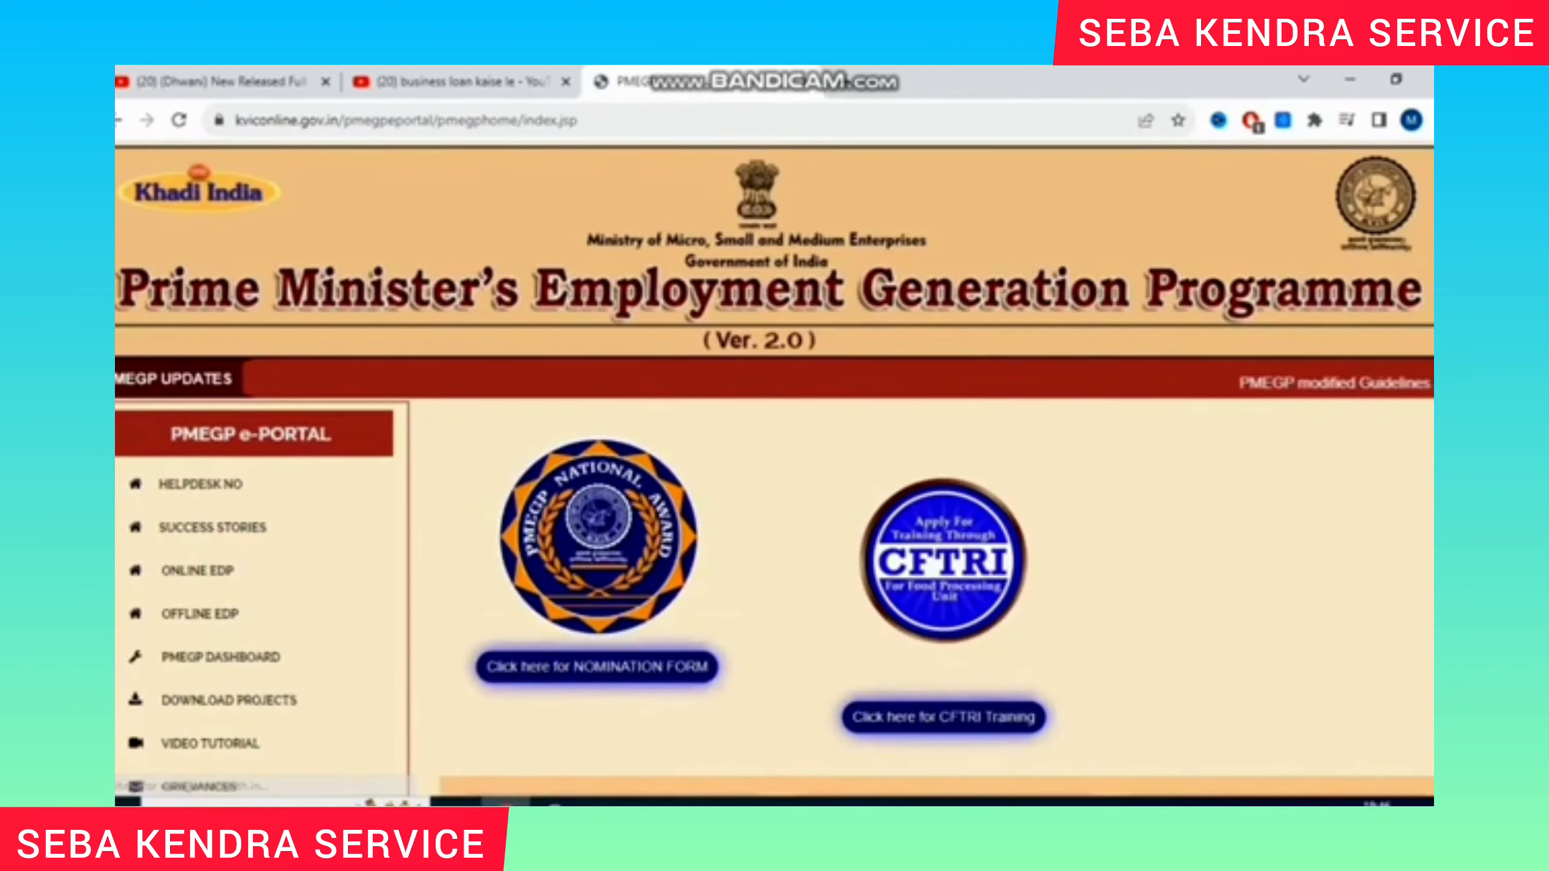
# Open the Application For New Unit form on the PMEGP portal
pyautogui.scroll(-6, 775, 470)
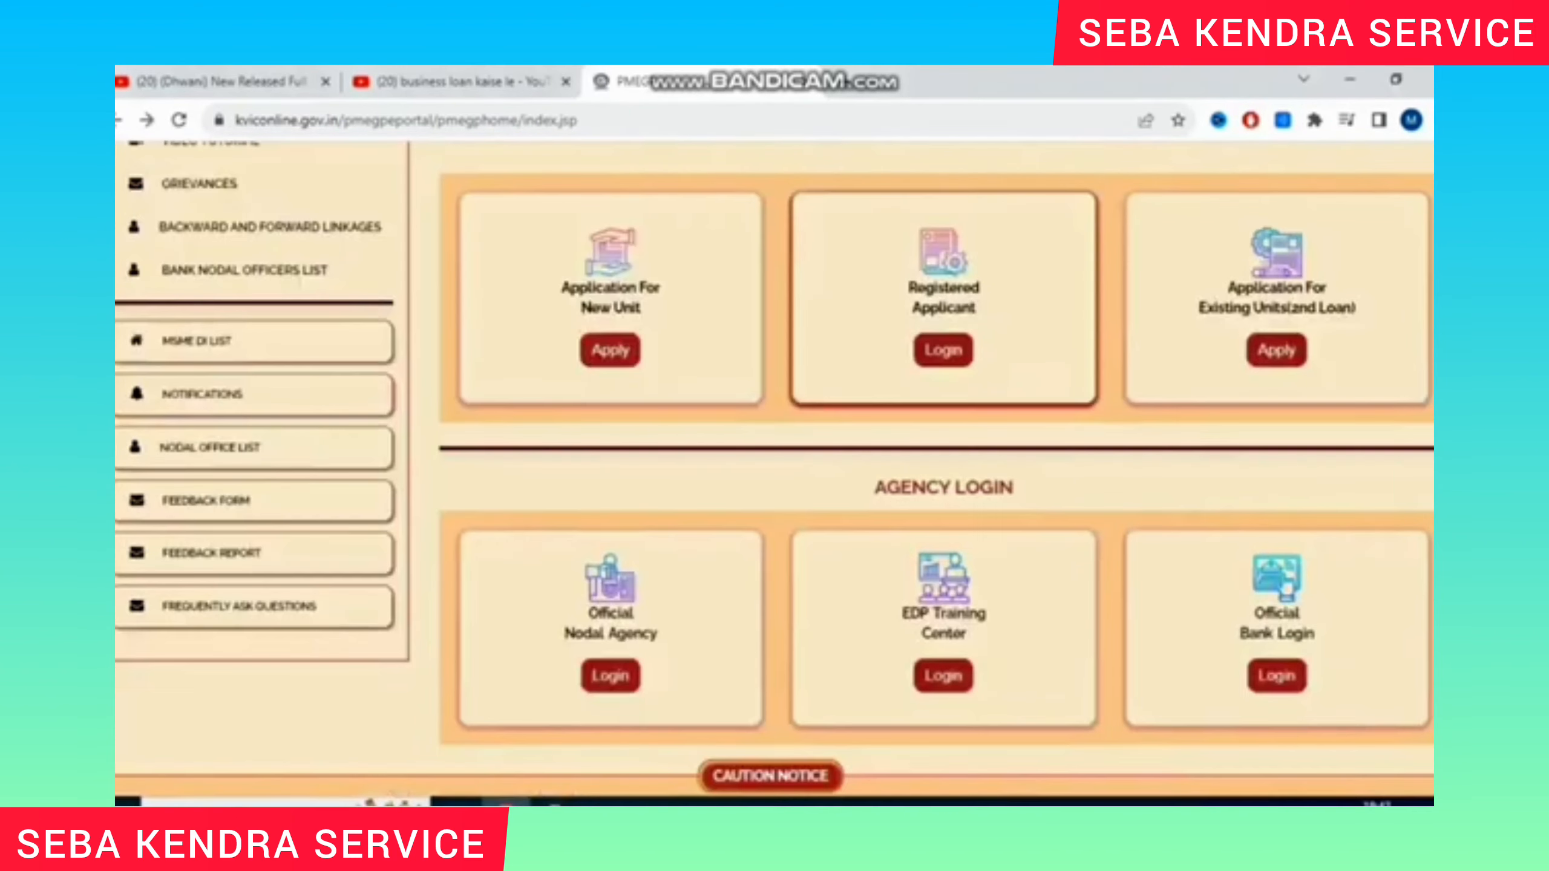
pyautogui.scroll(3, 775, 470)
pyautogui.scroll(5, 775, 469)
pyautogui.scroll(-5, 775, 470)
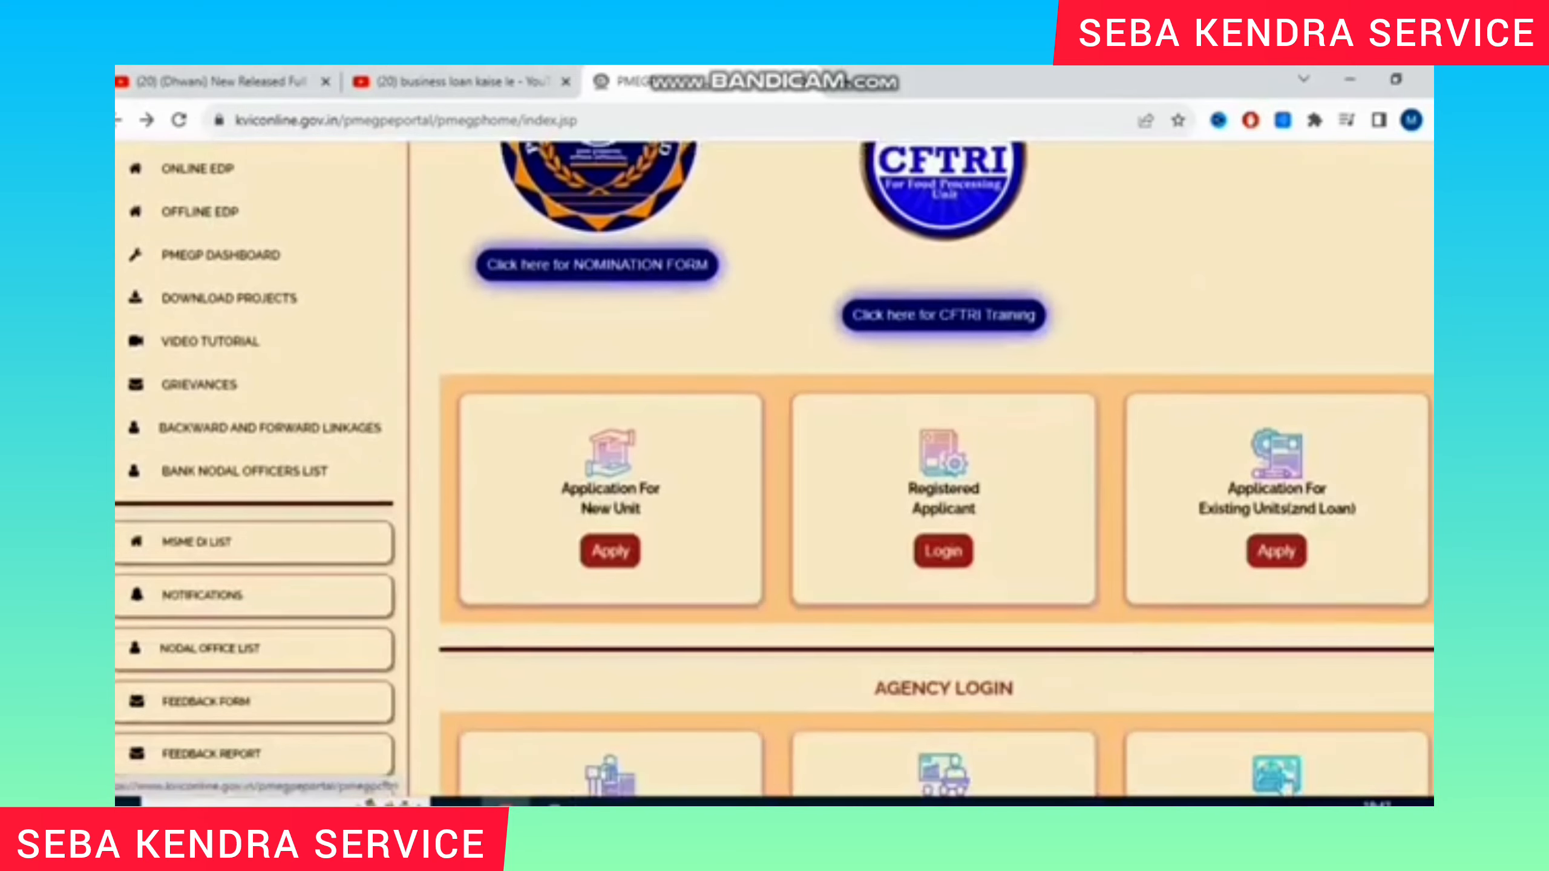
pyautogui.scroll(-2, 775, 470)
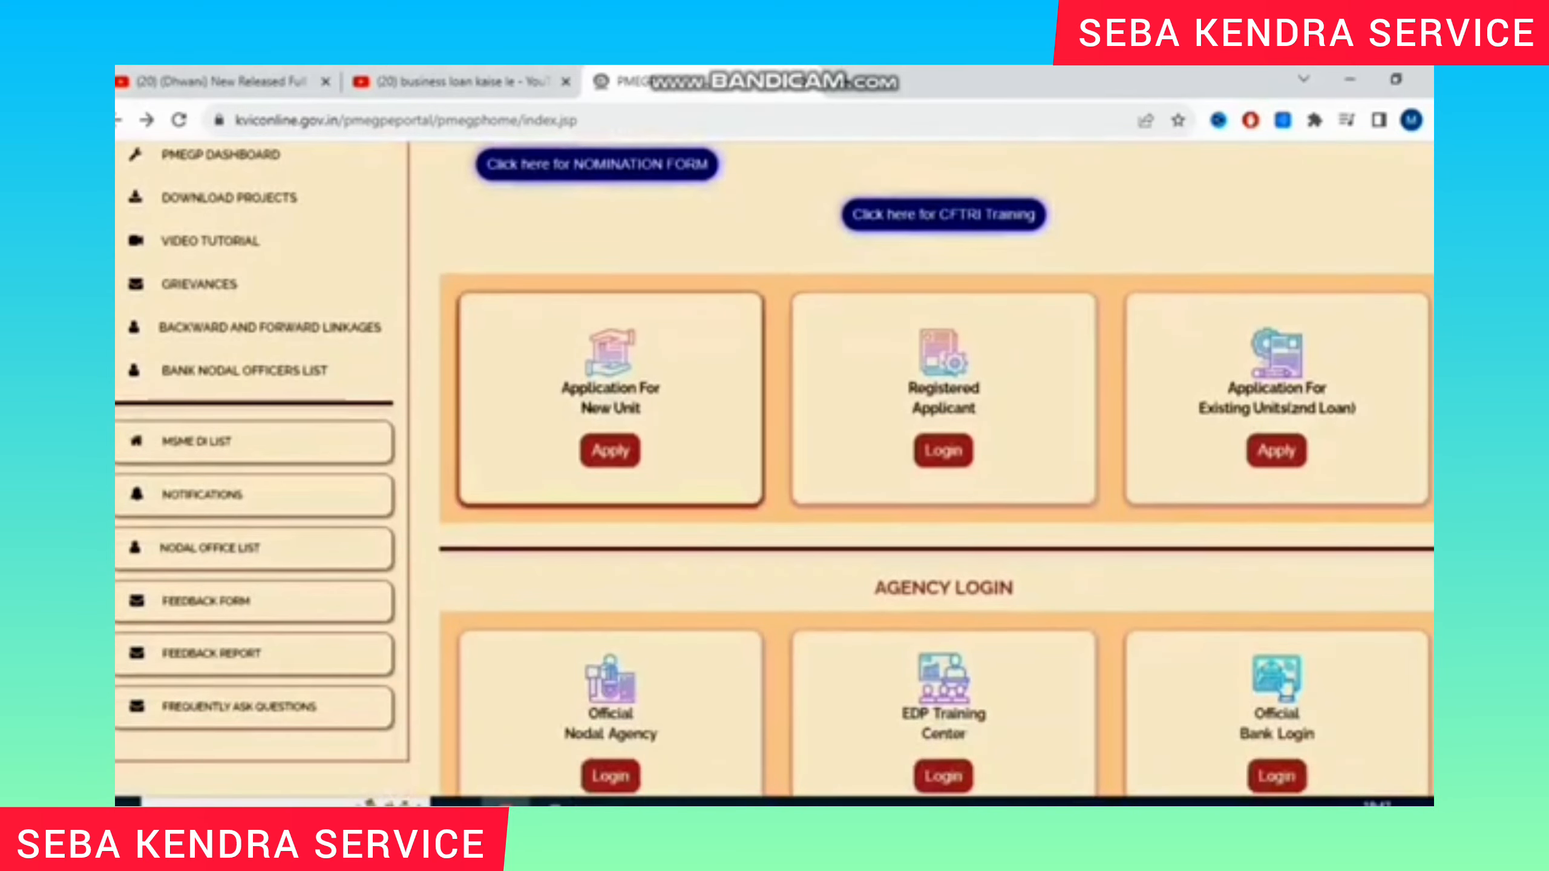
pyautogui.moveTo(562, 386); pyautogui.dragTo(641, 409)
pyautogui.click(641, 410)
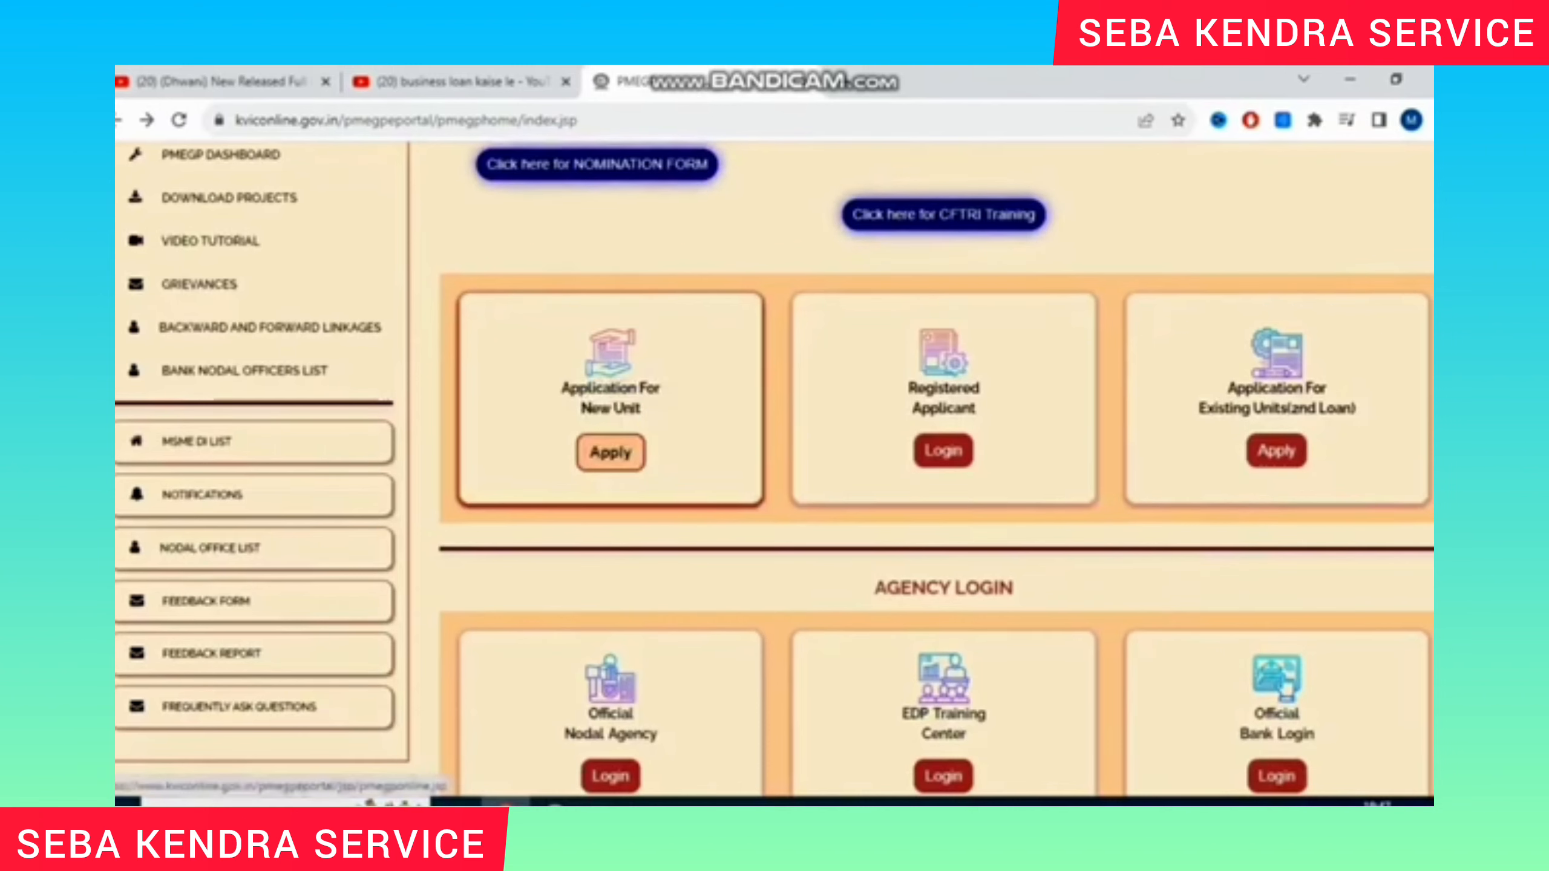
pyautogui.click(611, 452)
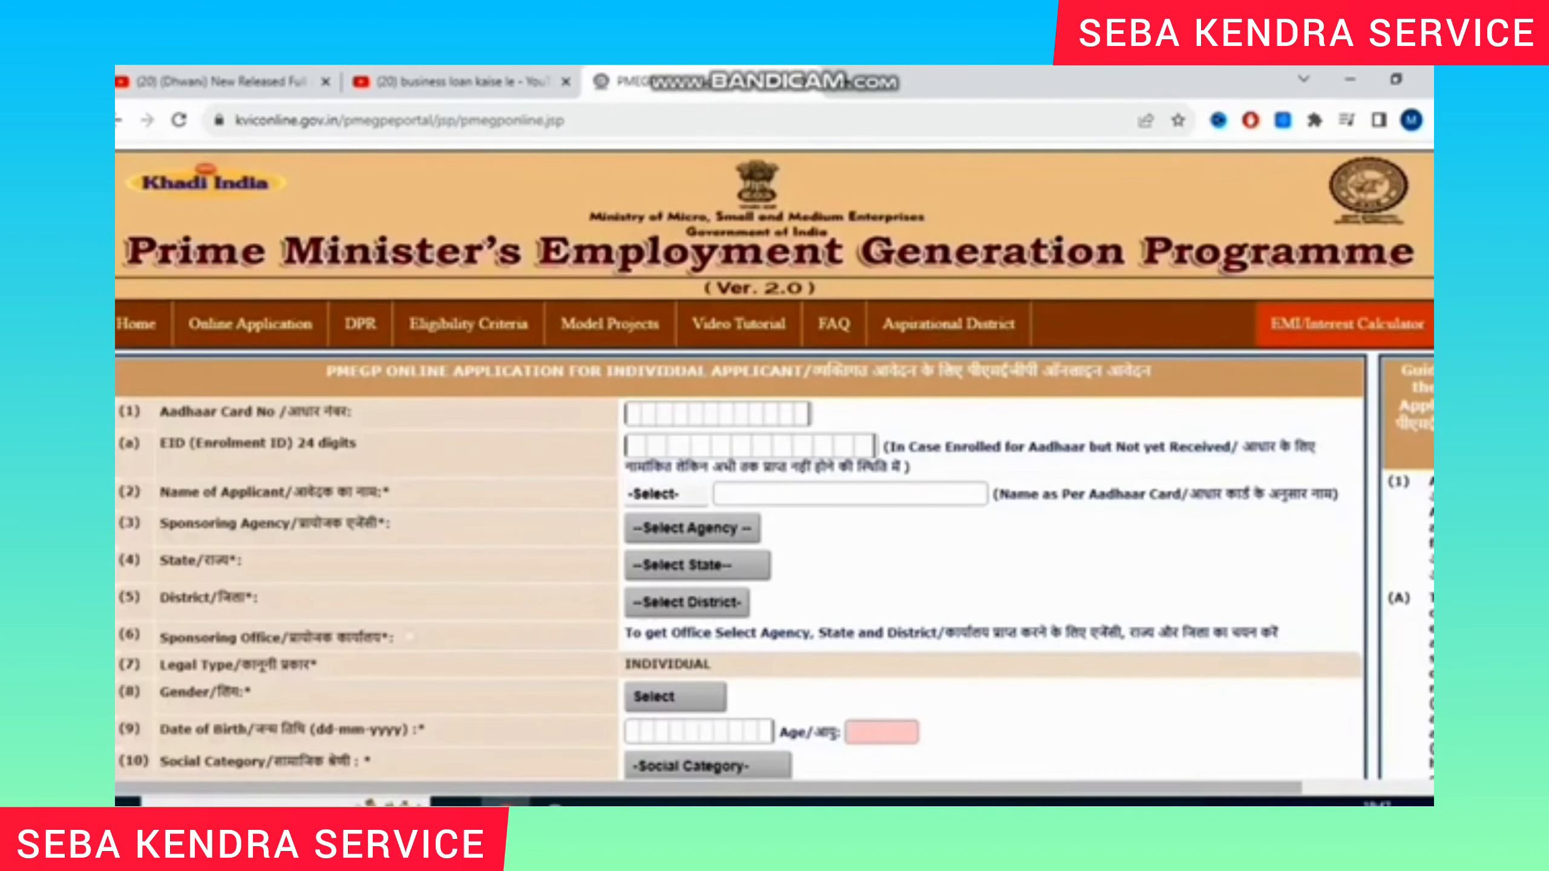
# Set the applicant's name title to Shri
pyautogui.scroll(-2, 774, 460)
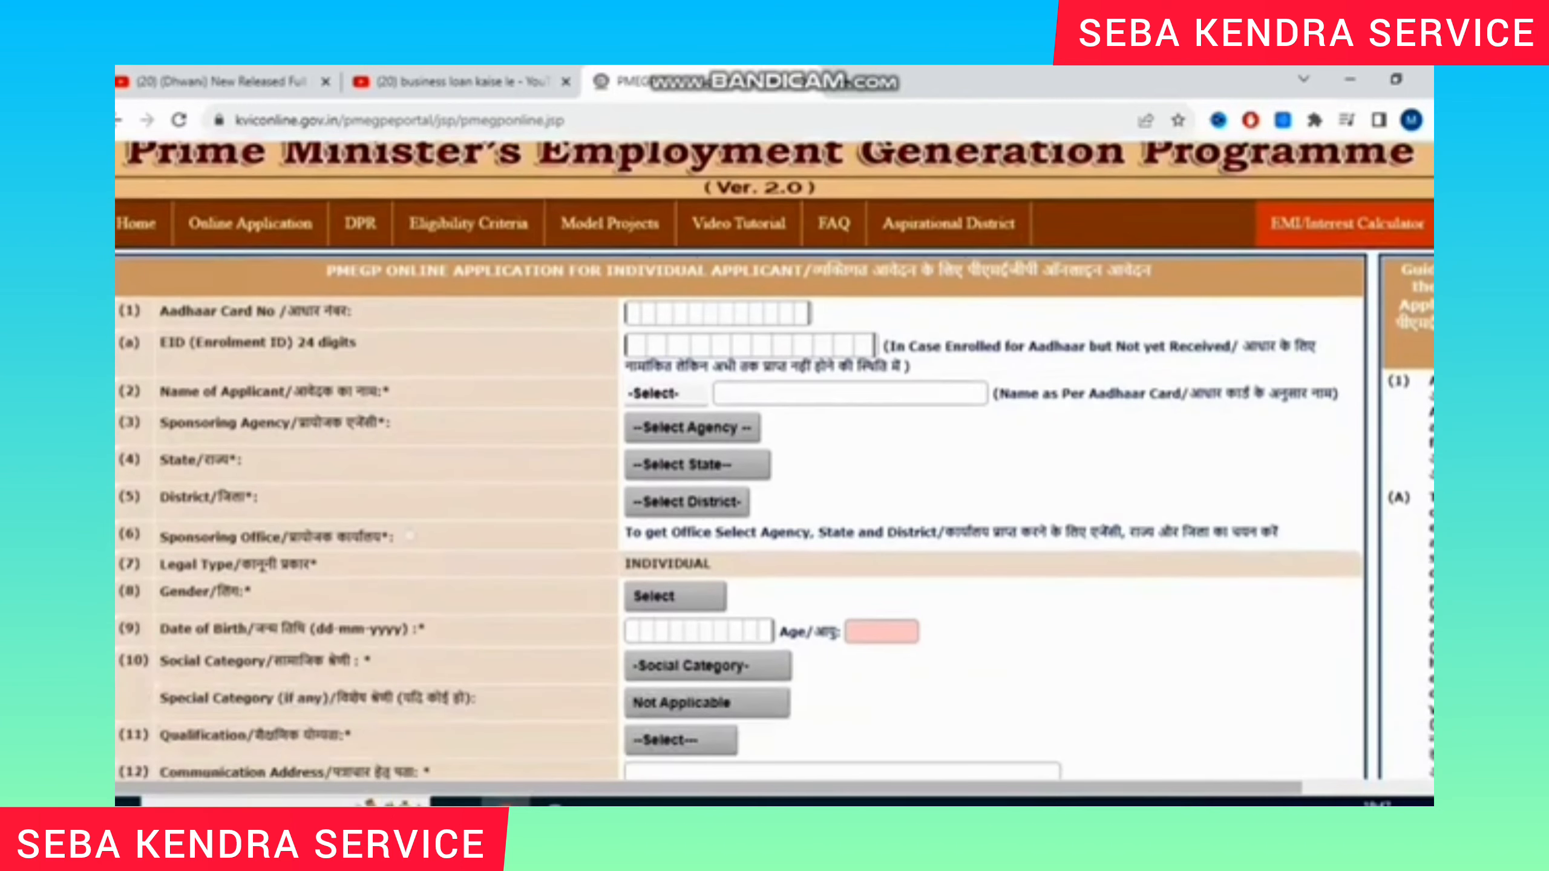
pyautogui.scroll(2, 775, 460)
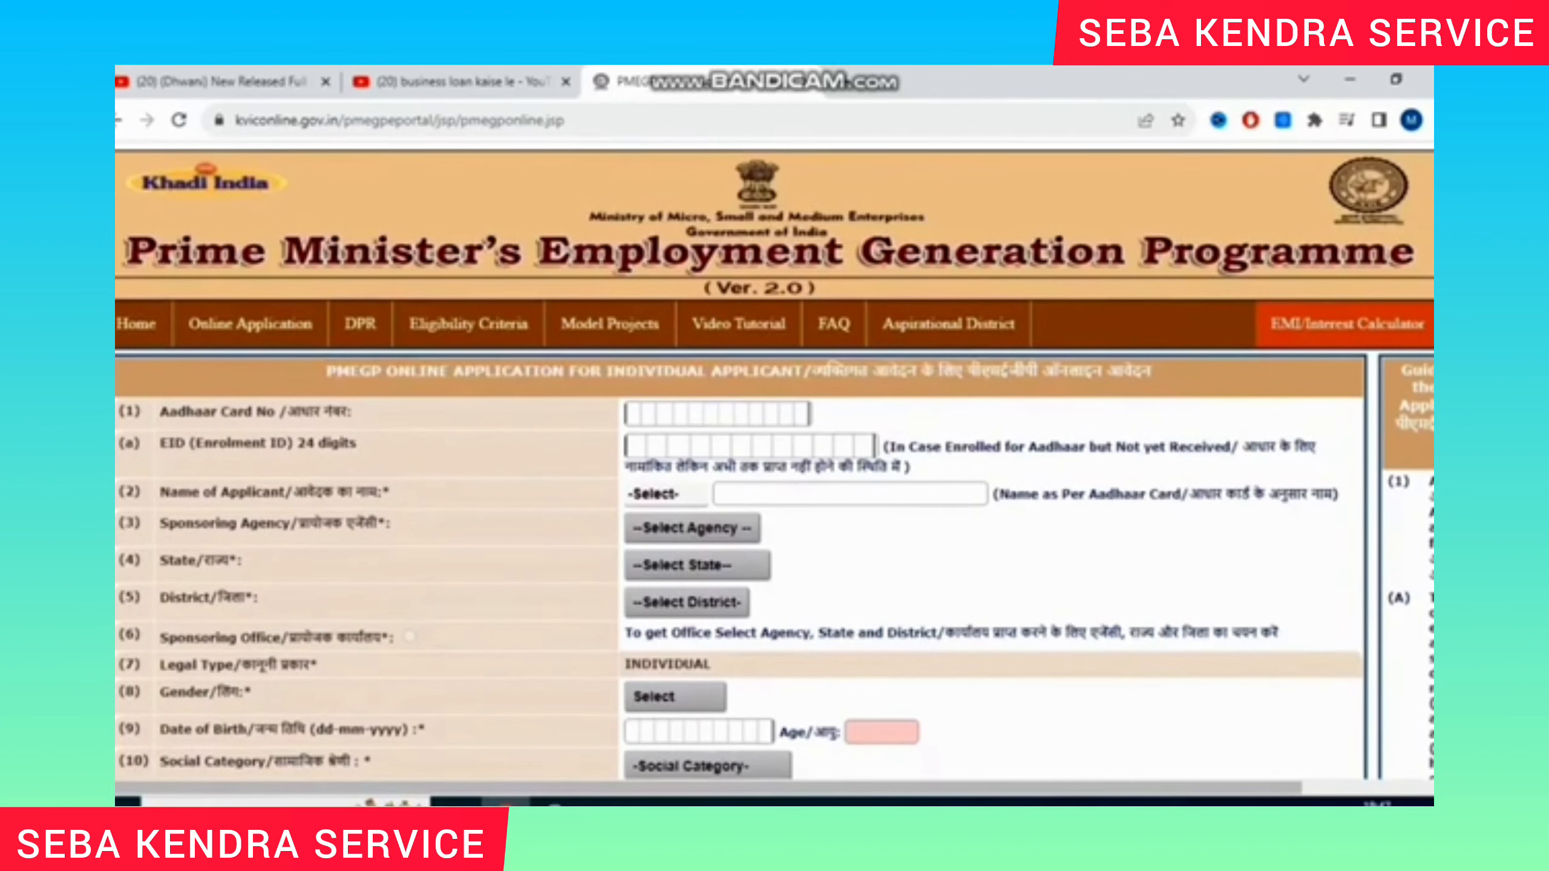
pyautogui.scroll(-2, 775, 460)
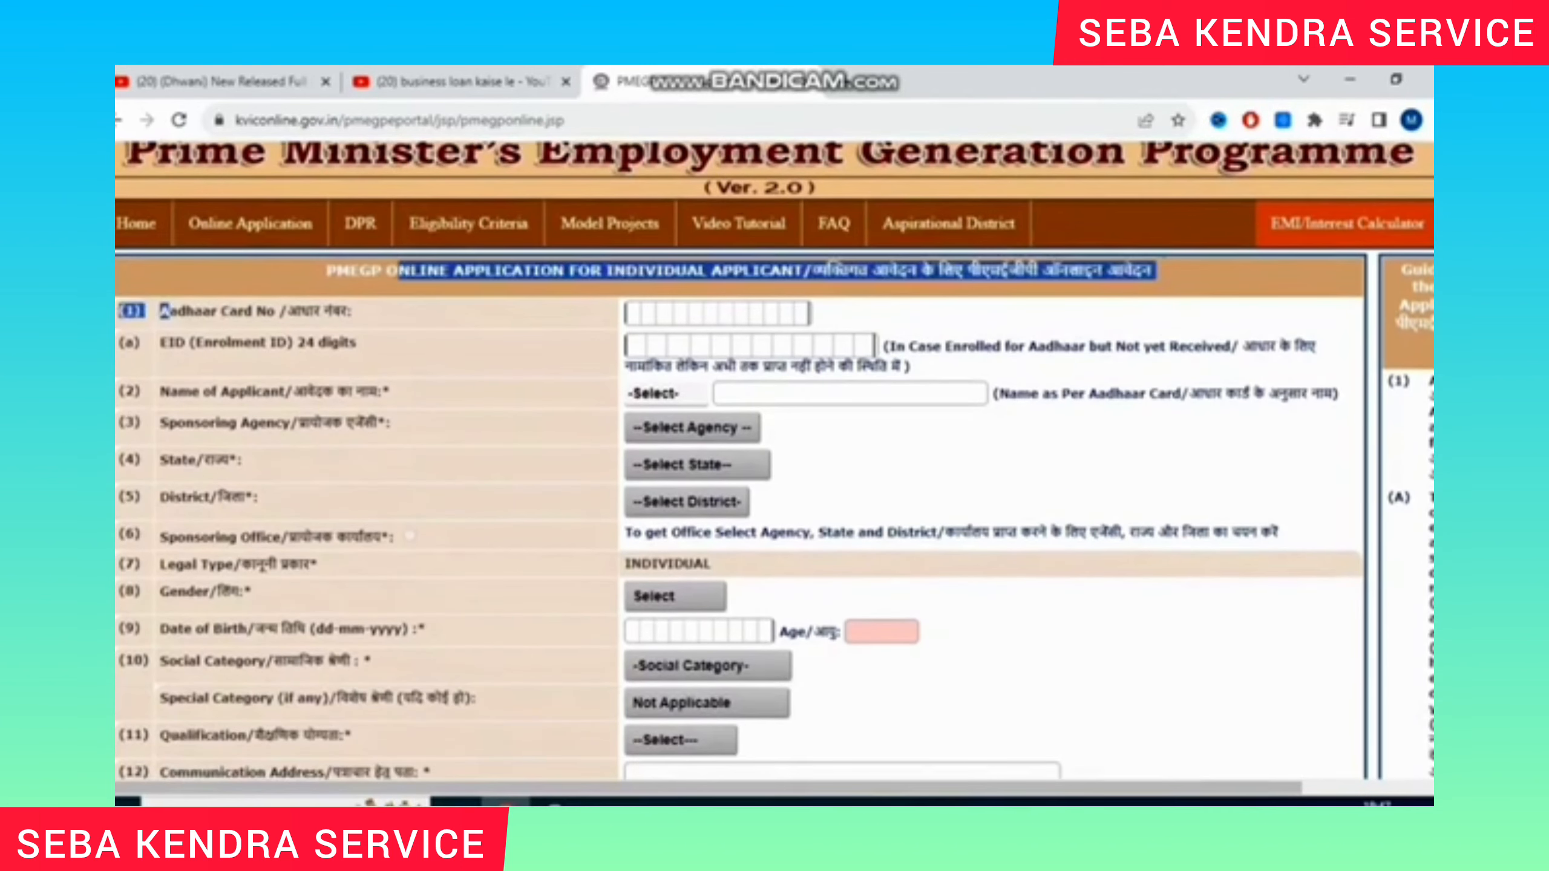
pyautogui.scroll(-2, 775, 460)
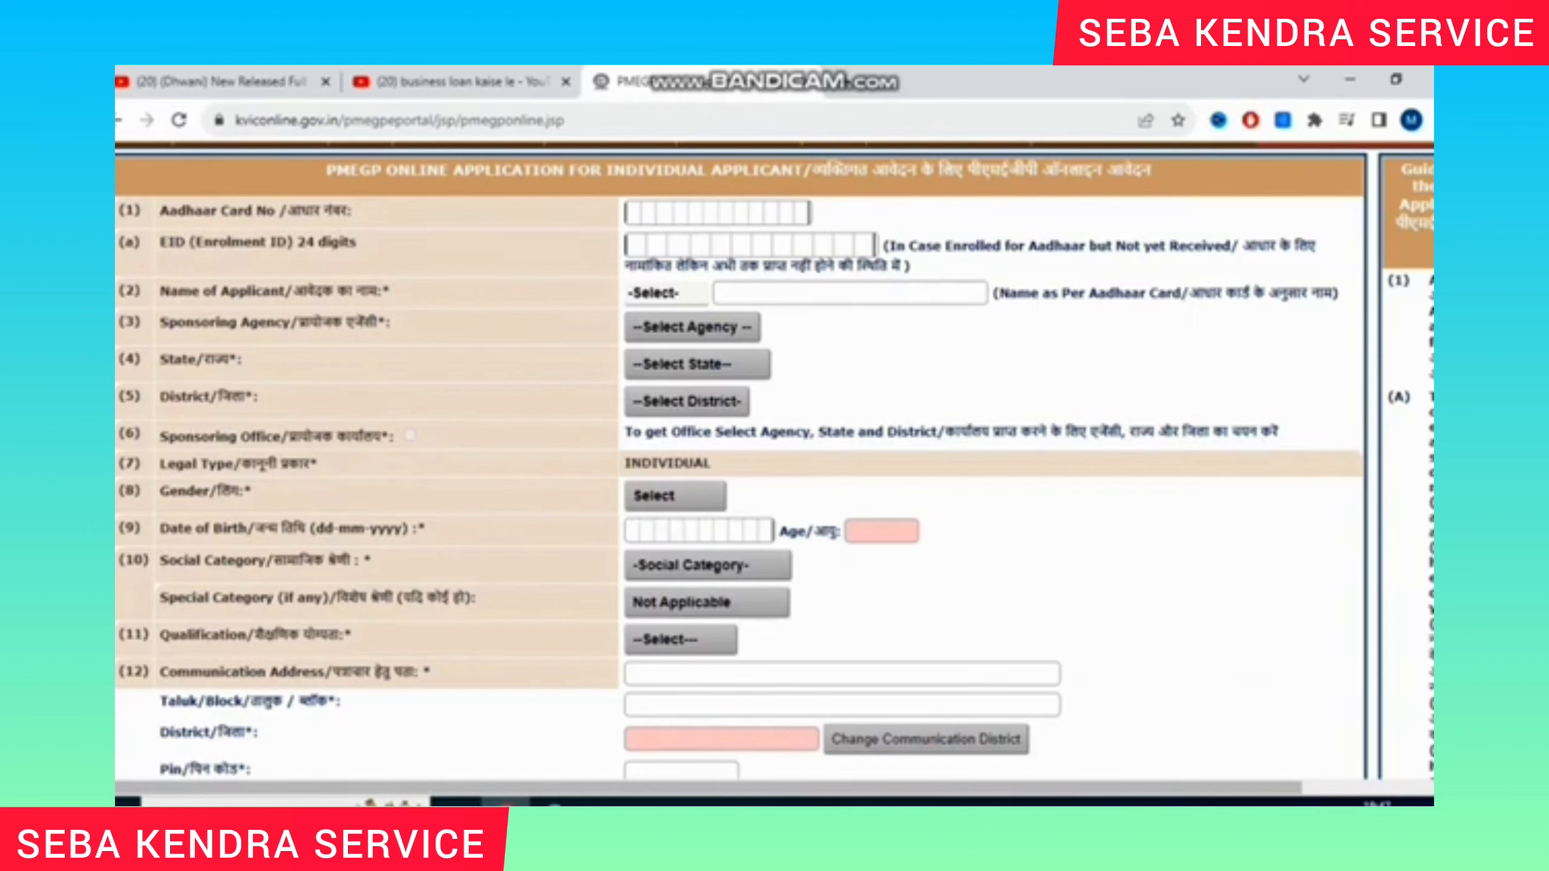
pyautogui.moveTo(168, 291); pyautogui.dragTo(381, 291)
pyautogui.click(665, 293)
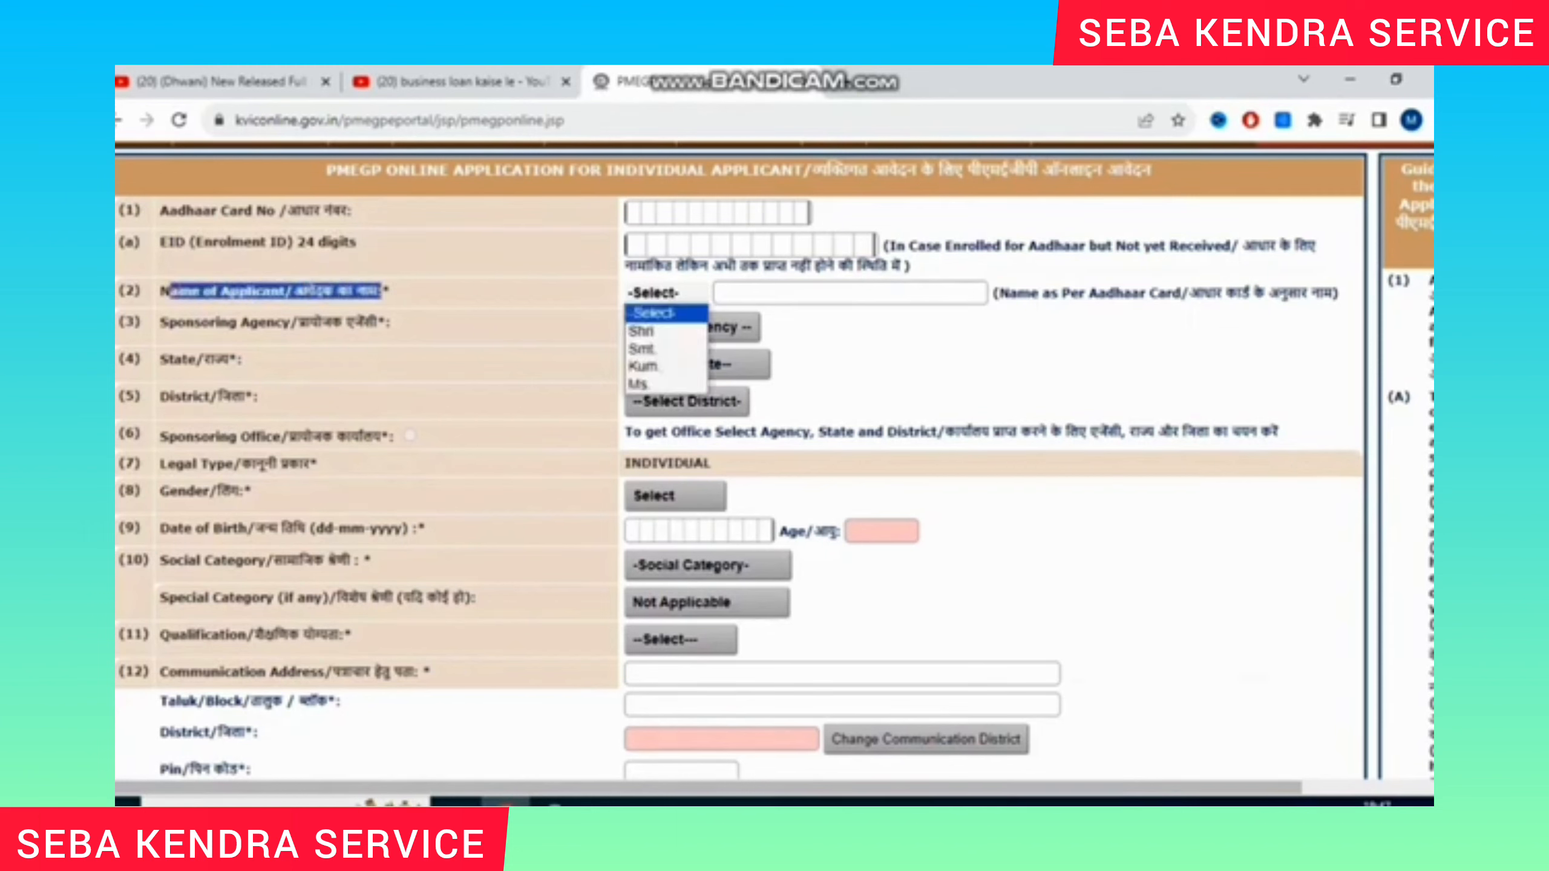
pyautogui.click(656, 325)
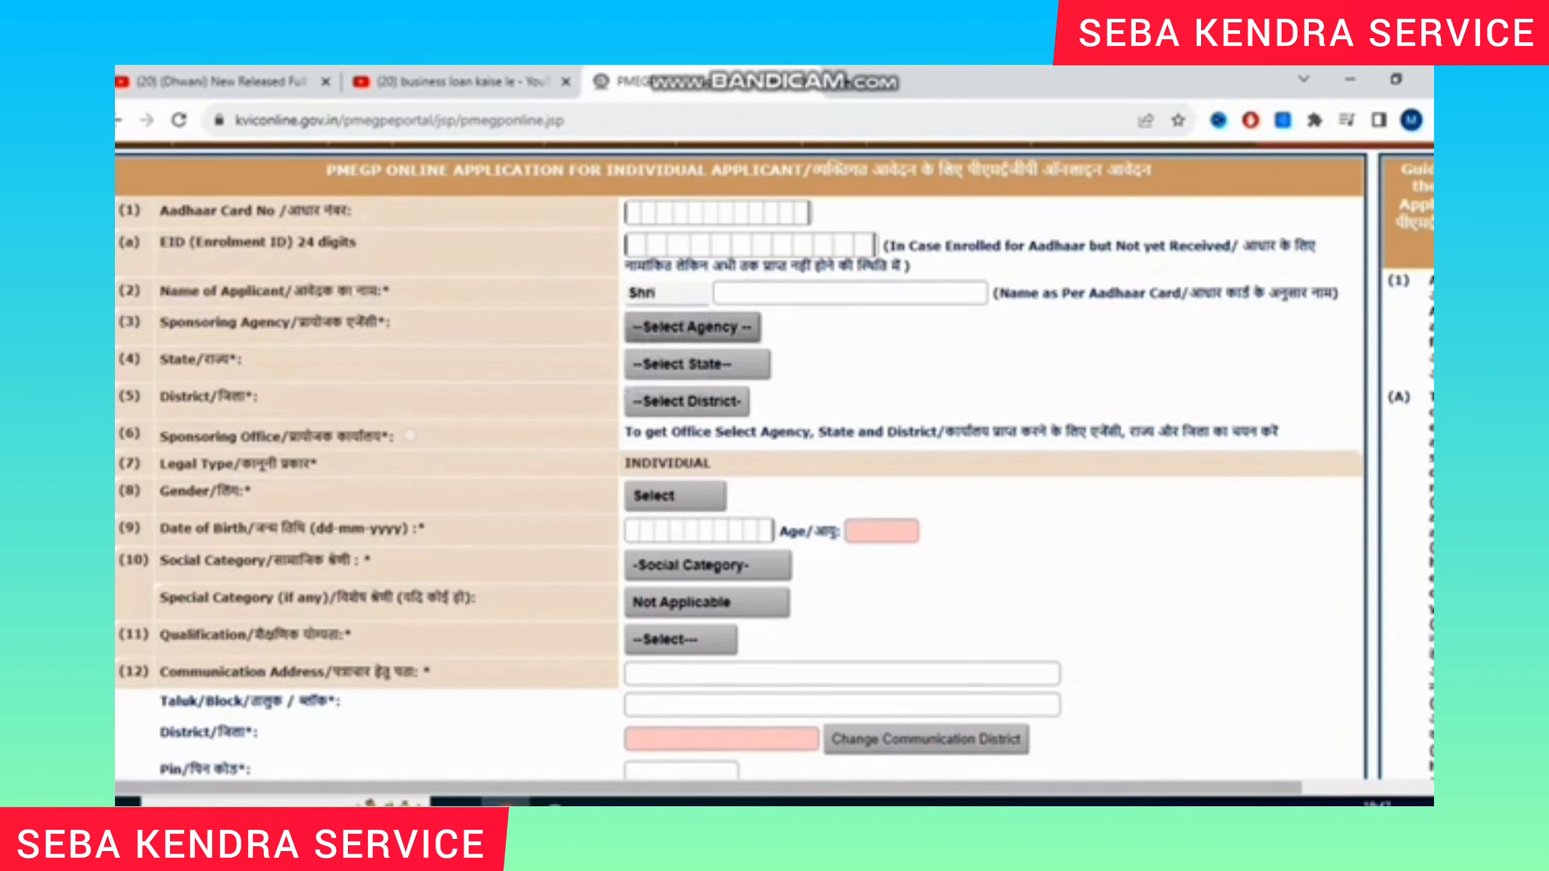
# Select KVIC as the sponsoring agency
pyautogui.moveTo(216, 322); pyautogui.dragTo(387, 322)
pyautogui.click(692, 328)
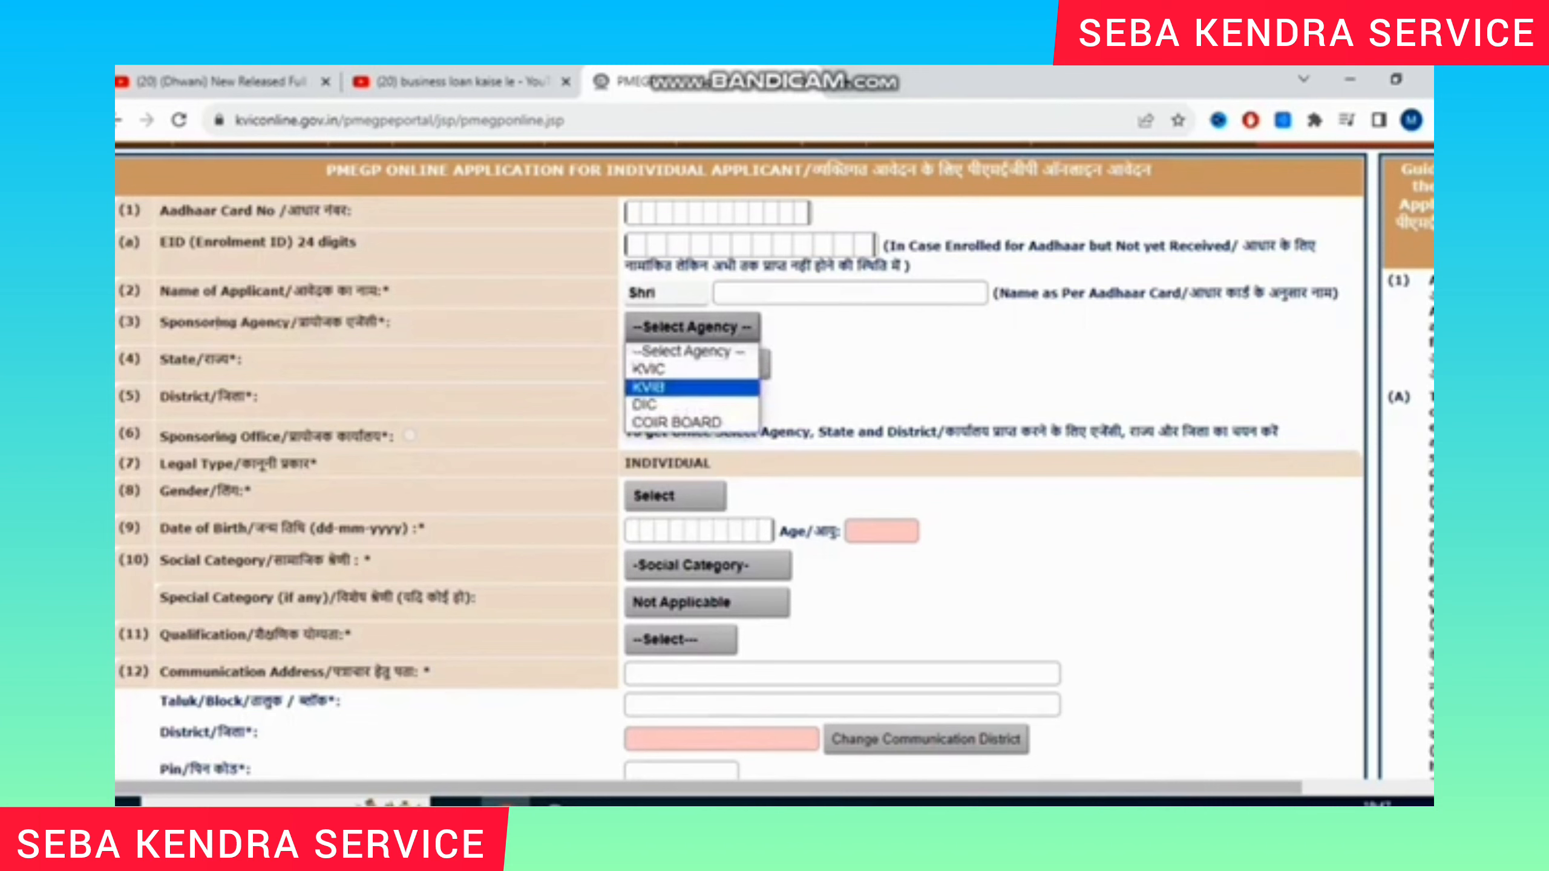
pyautogui.scroll(3, 775, 457)
pyautogui.scroll(-1, 774, 457)
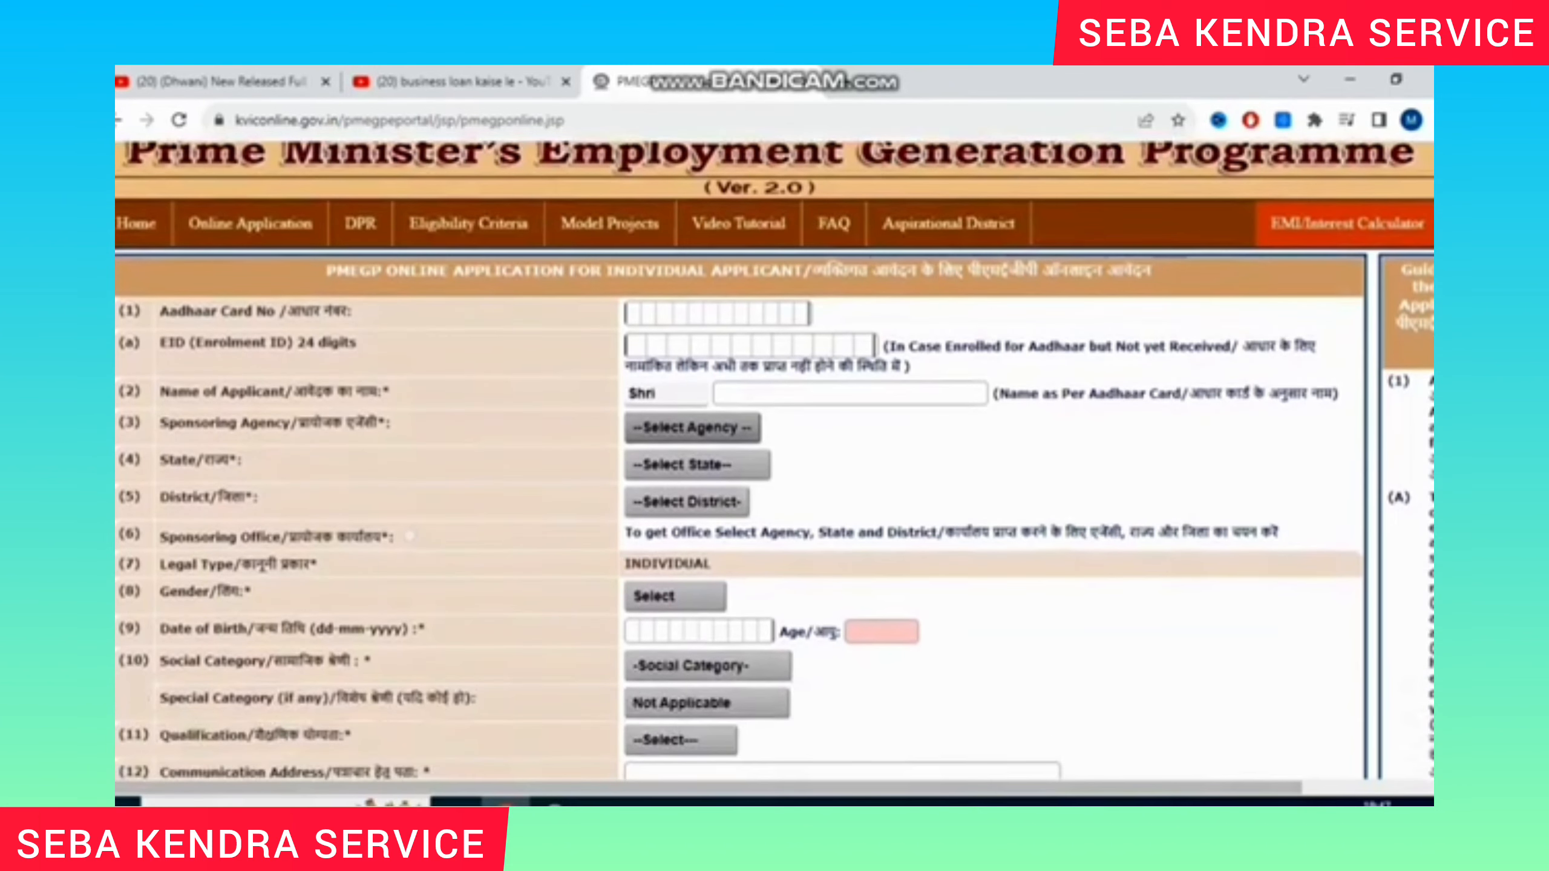
pyautogui.click(693, 428)
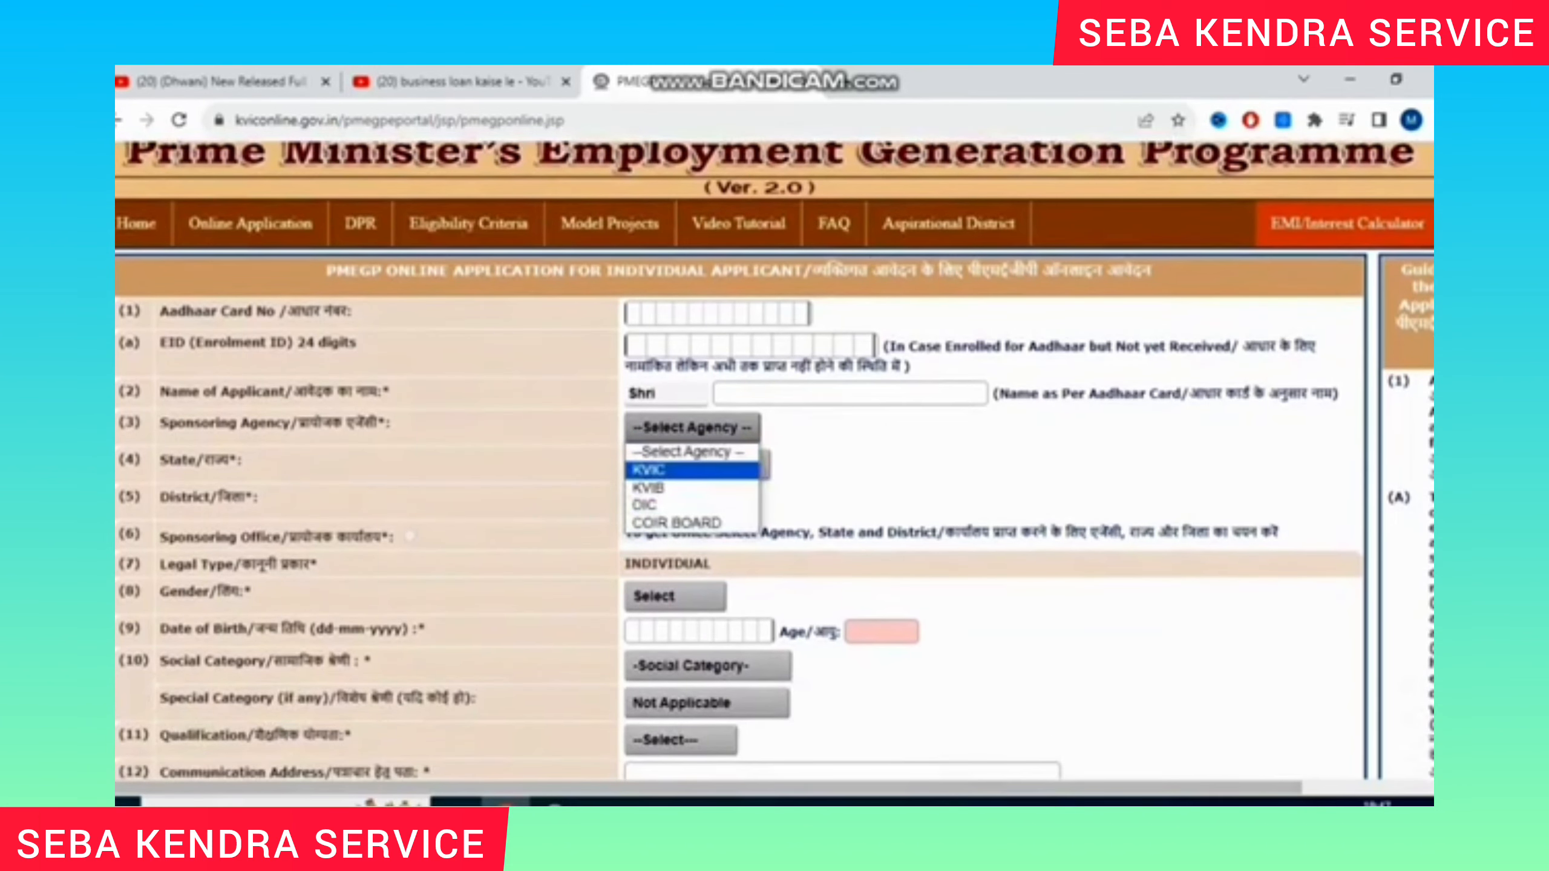
pyautogui.click(648, 470)
# Select West Bengal as the state
pyautogui.moveTo(183, 461); pyautogui.dragTo(242, 460)
pyautogui.click(697, 465)
pyautogui.scroll(-4, 695, 275)
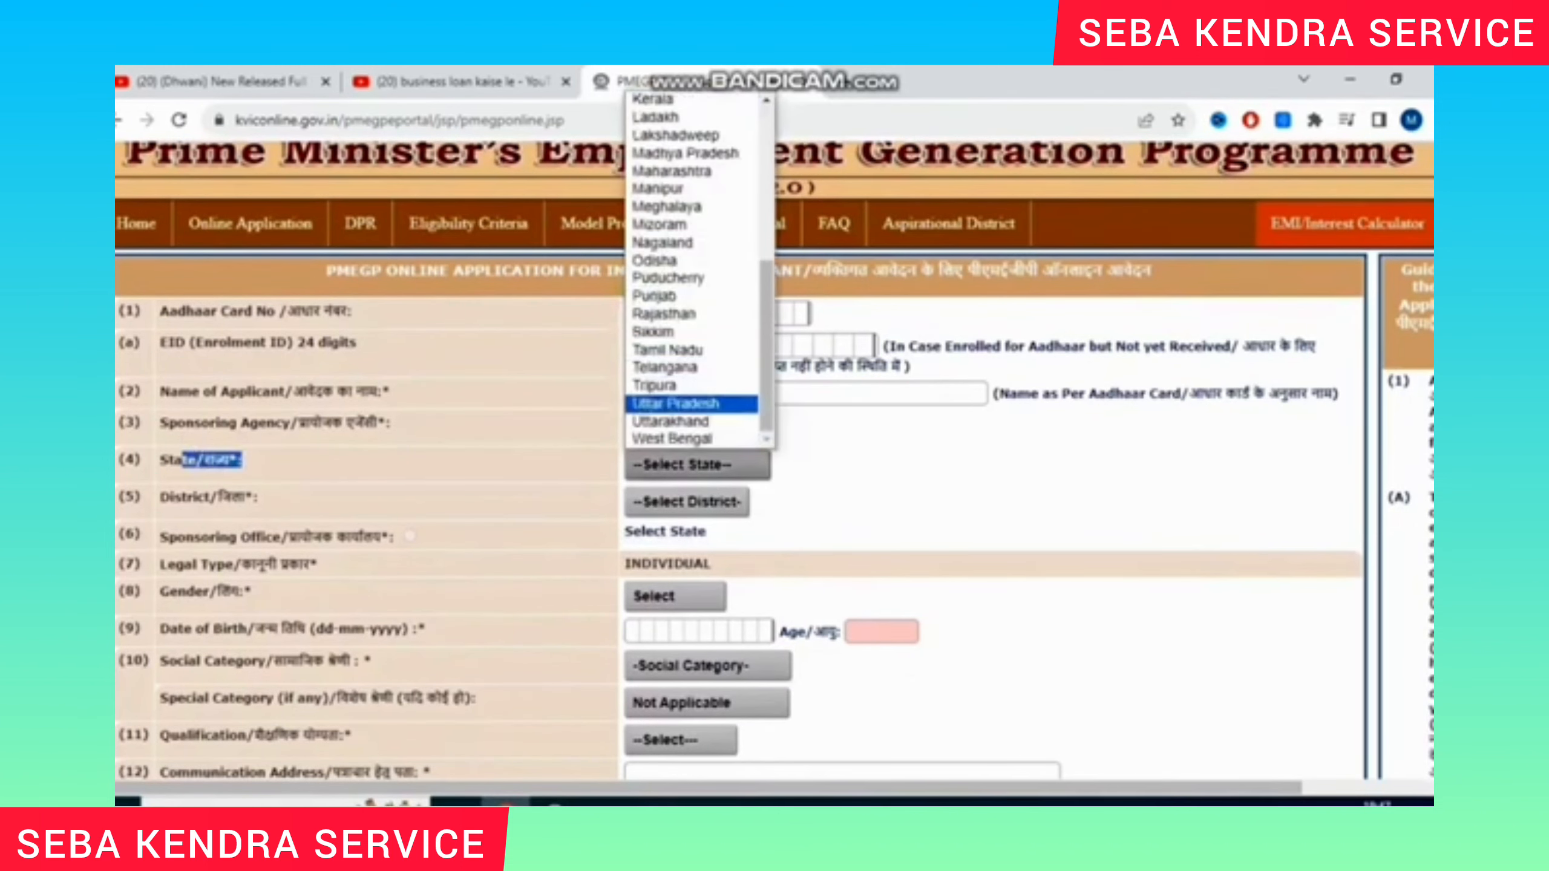
pyautogui.click(671, 442)
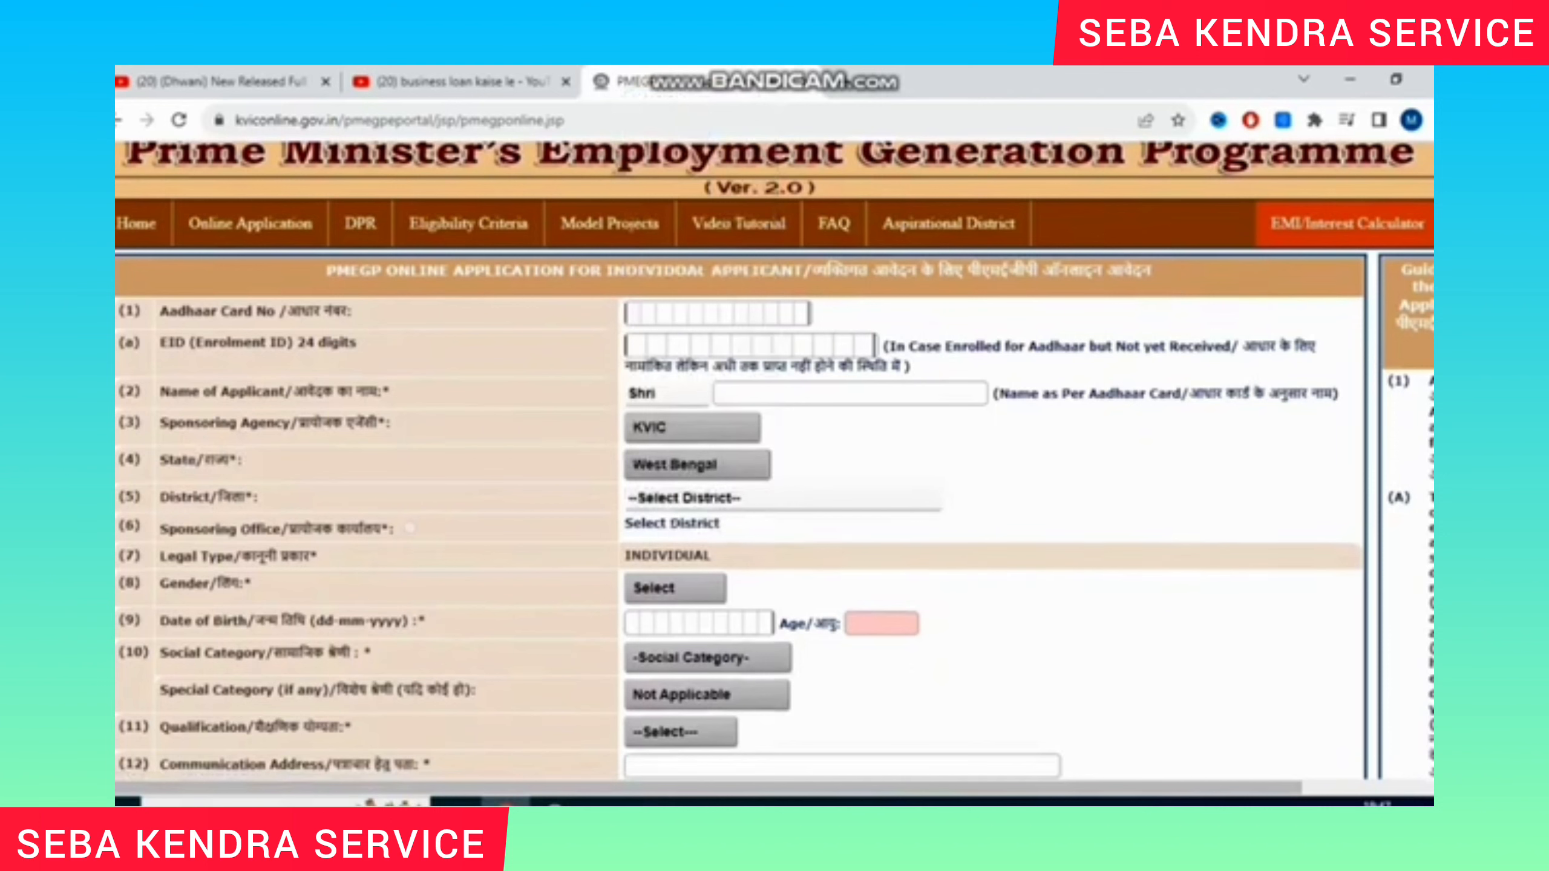
# Select South Dinajpur (ASPIRATIONAL DISTRICT) as the district
pyautogui.moveTo(221, 498); pyautogui.dragTo(257, 497)
pyautogui.click(781, 498)
pyautogui.scroll(-1, 774, 305)
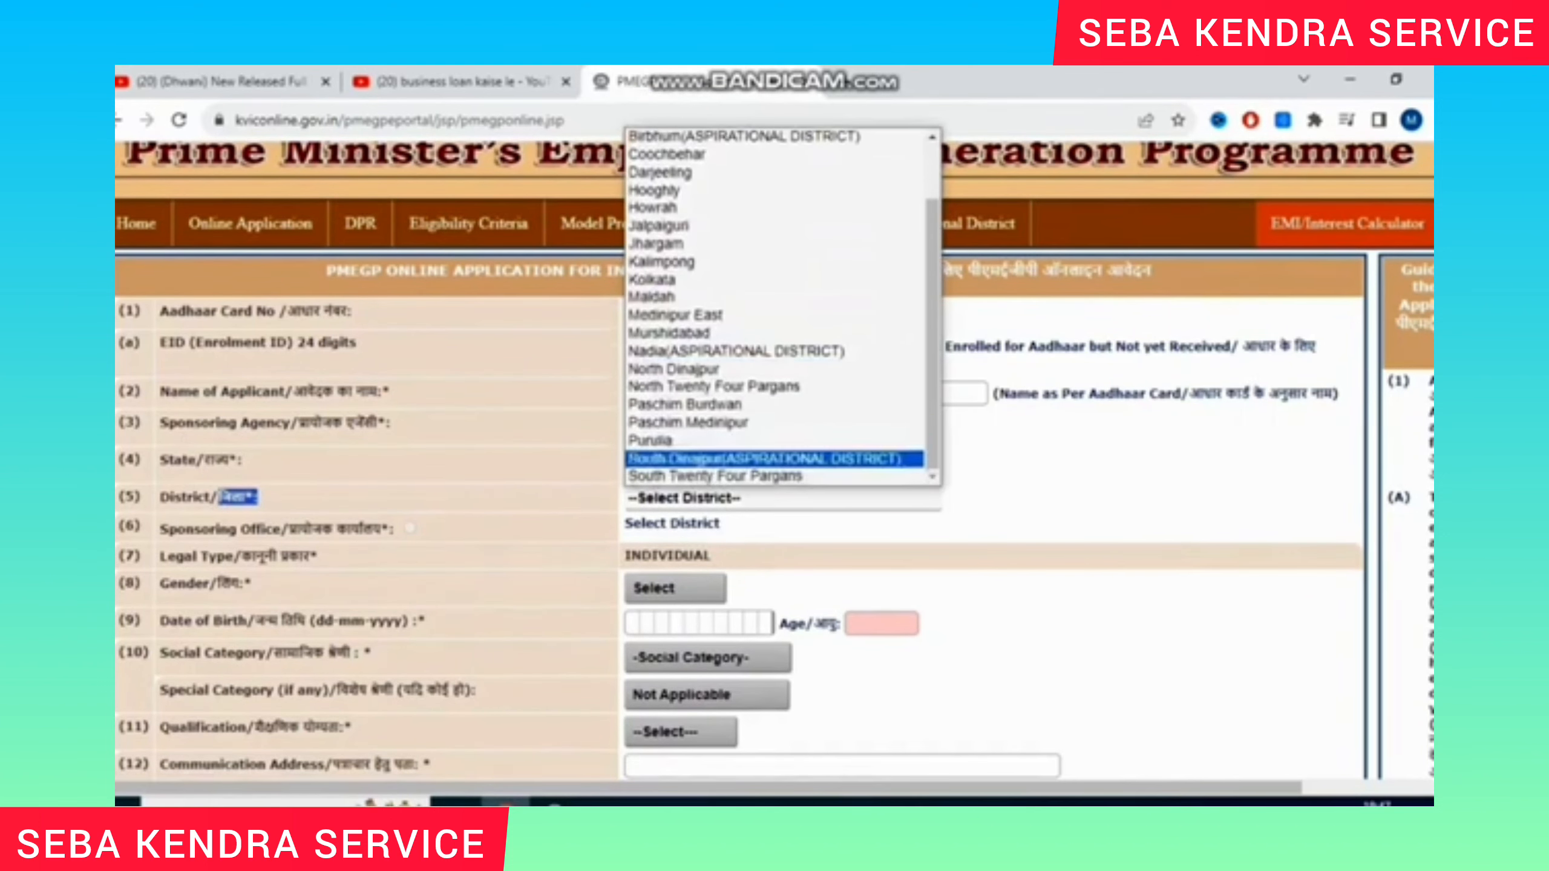
pyautogui.click(744, 454)
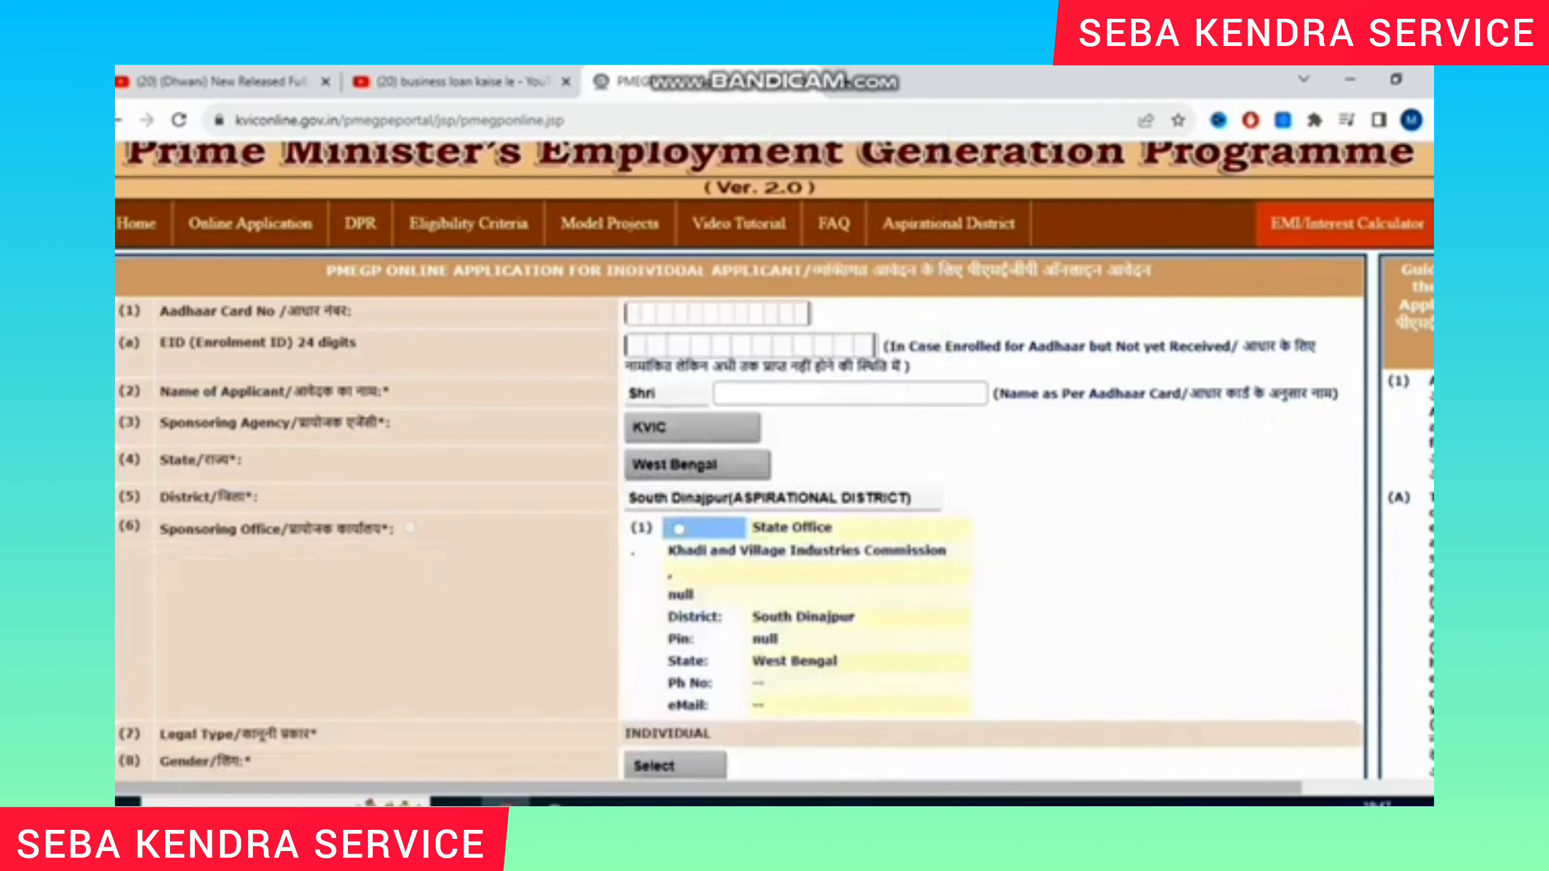
# Choose the KVIC State Office as the sponsoring office
pyautogui.moveTo(219, 528); pyautogui.dragTo(288, 529)
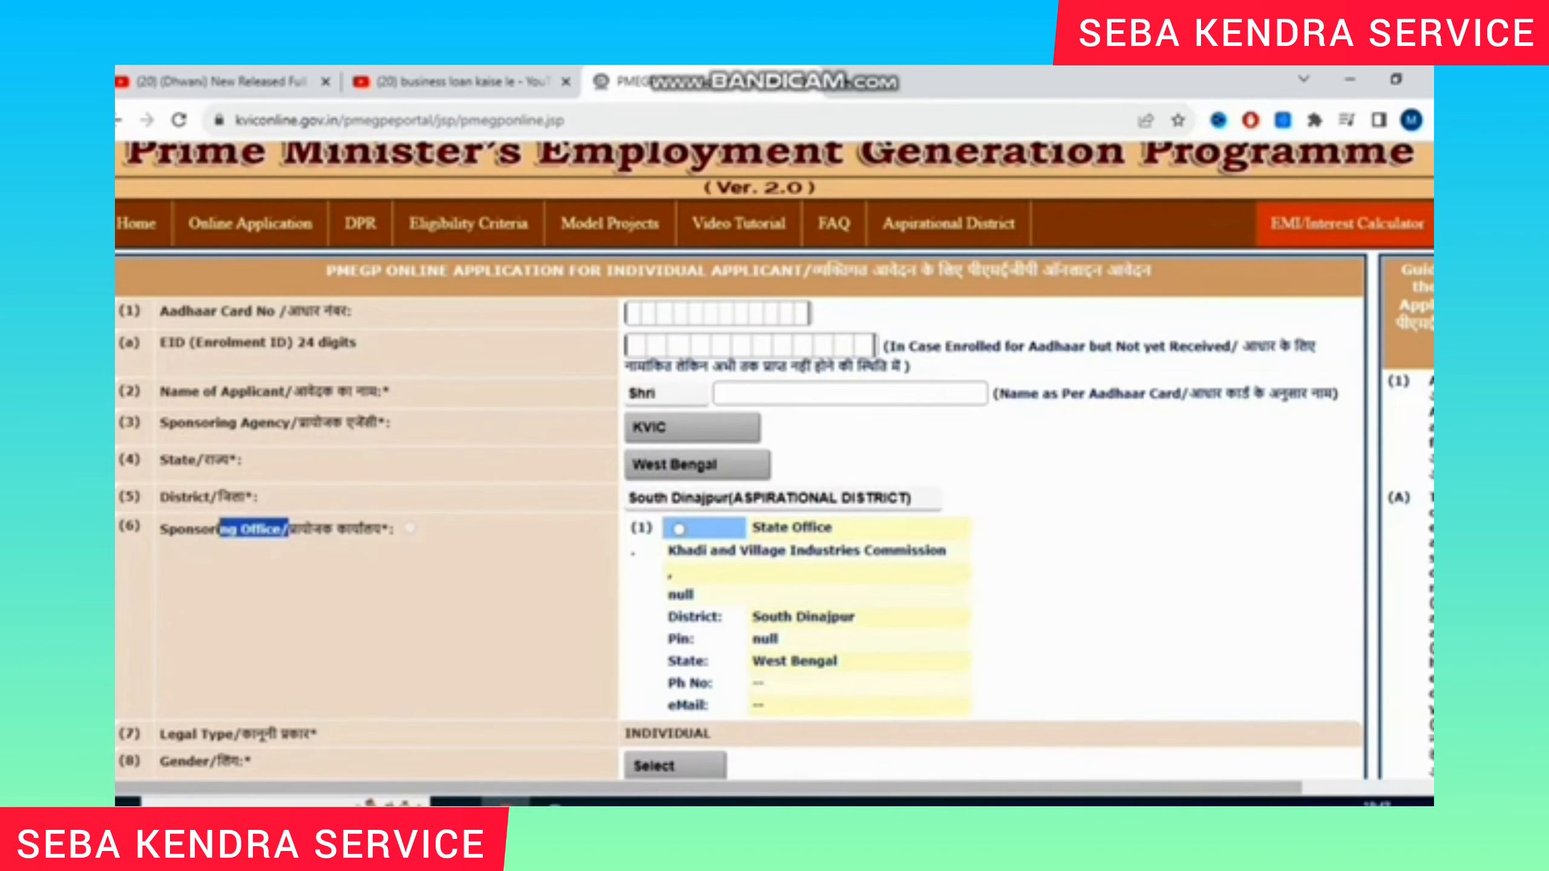
pyautogui.click(679, 529)
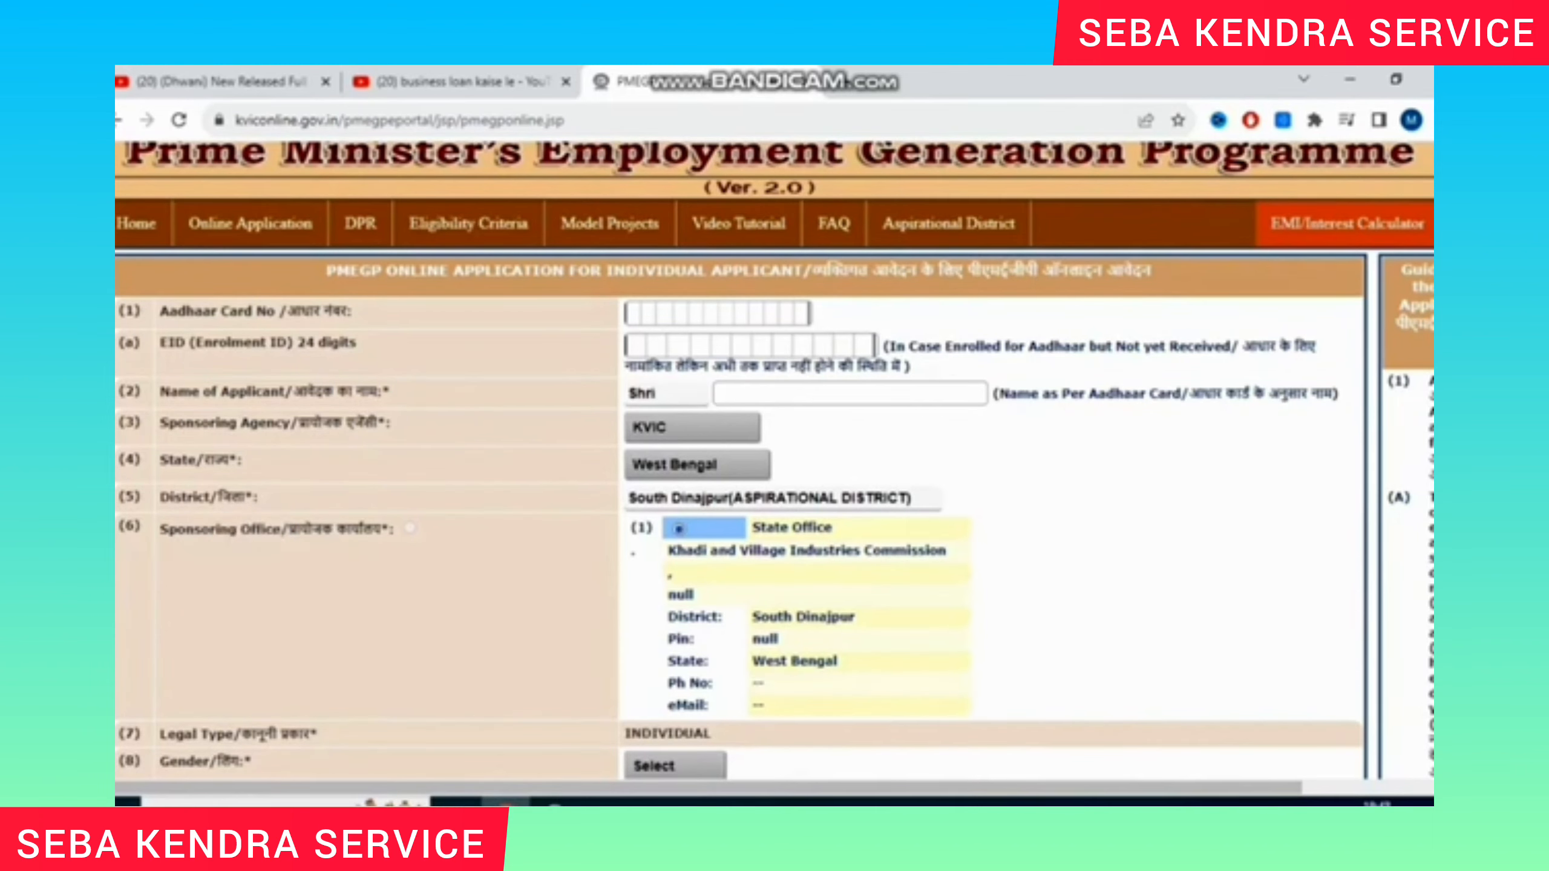
# Set the applicant's gender to Male
pyautogui.scroll(-5, 774, 458)
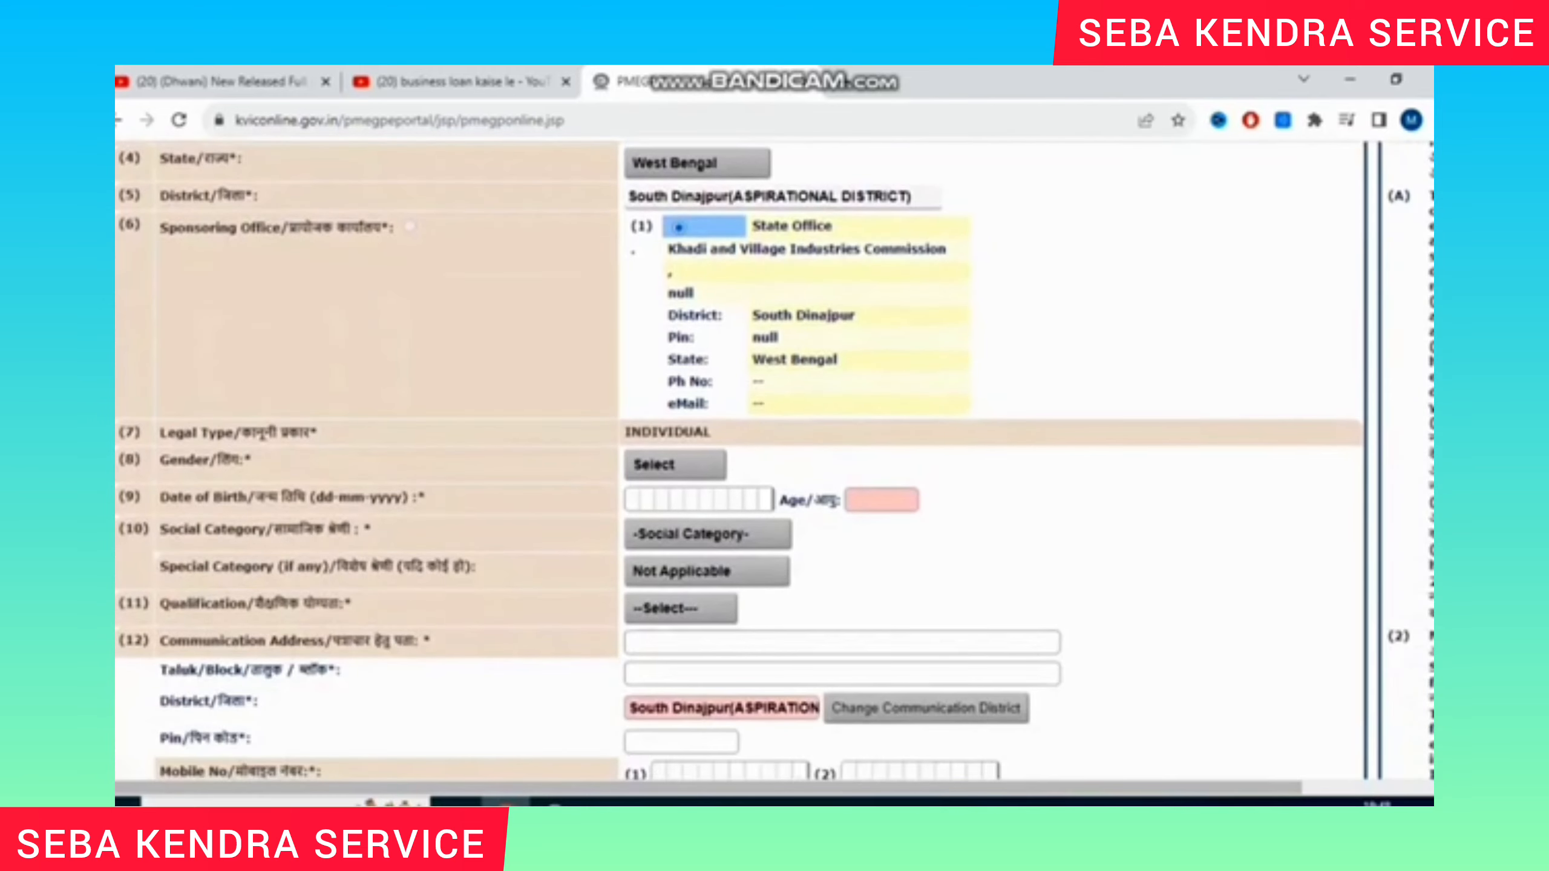
pyautogui.moveTo(161, 459); pyautogui.dragTo(253, 460)
pyautogui.click(675, 465)
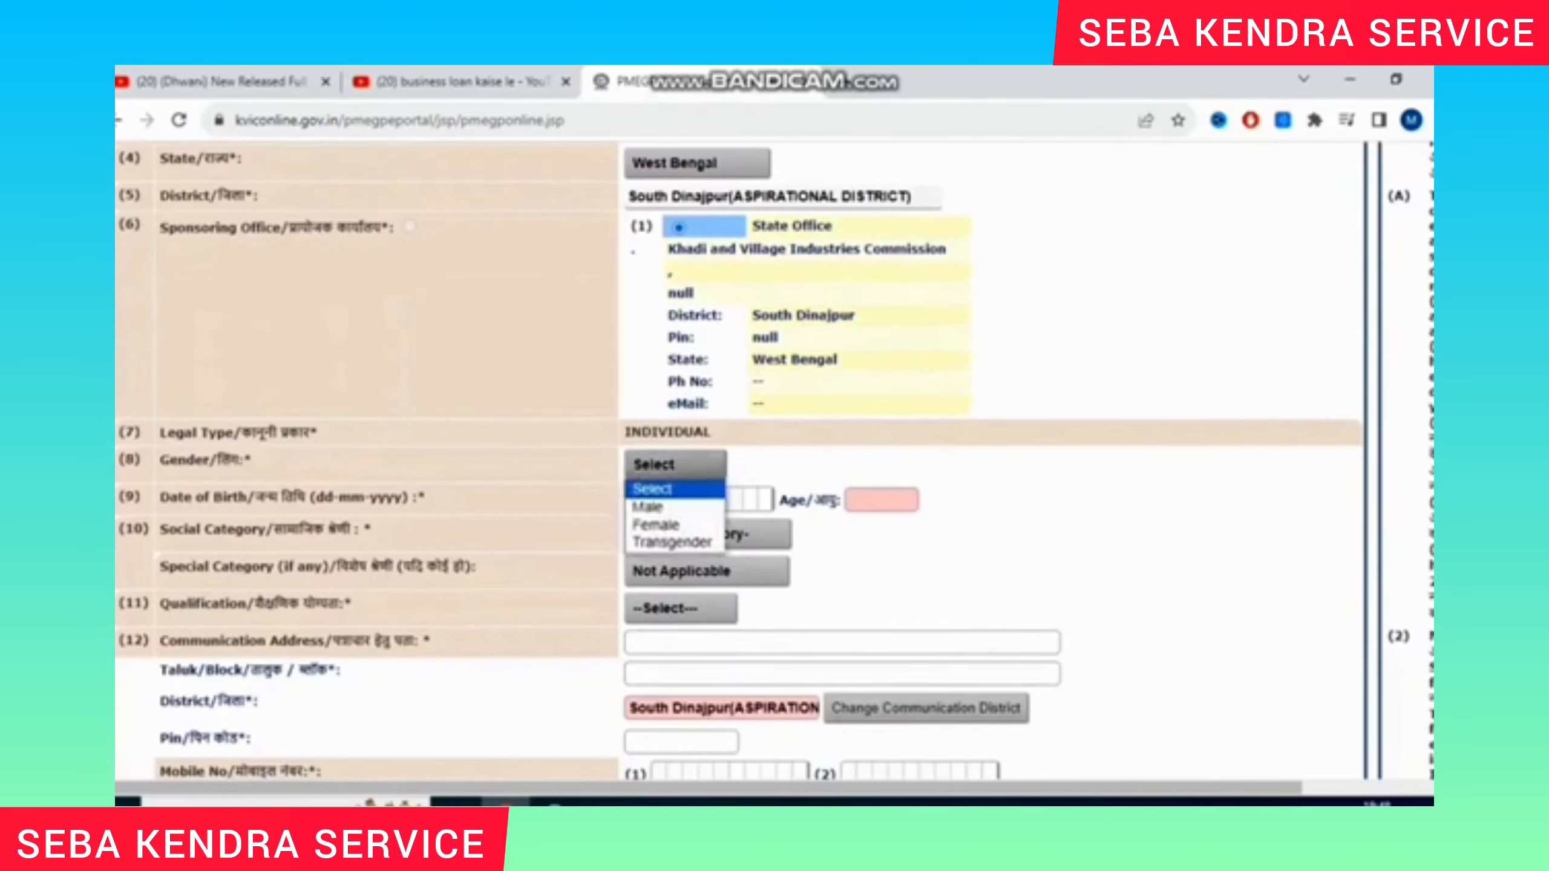
pyautogui.press('Down')
pyautogui.press('Return')
# Set the social category to Other Backward Caste
pyautogui.scroll(-2, 775, 457)
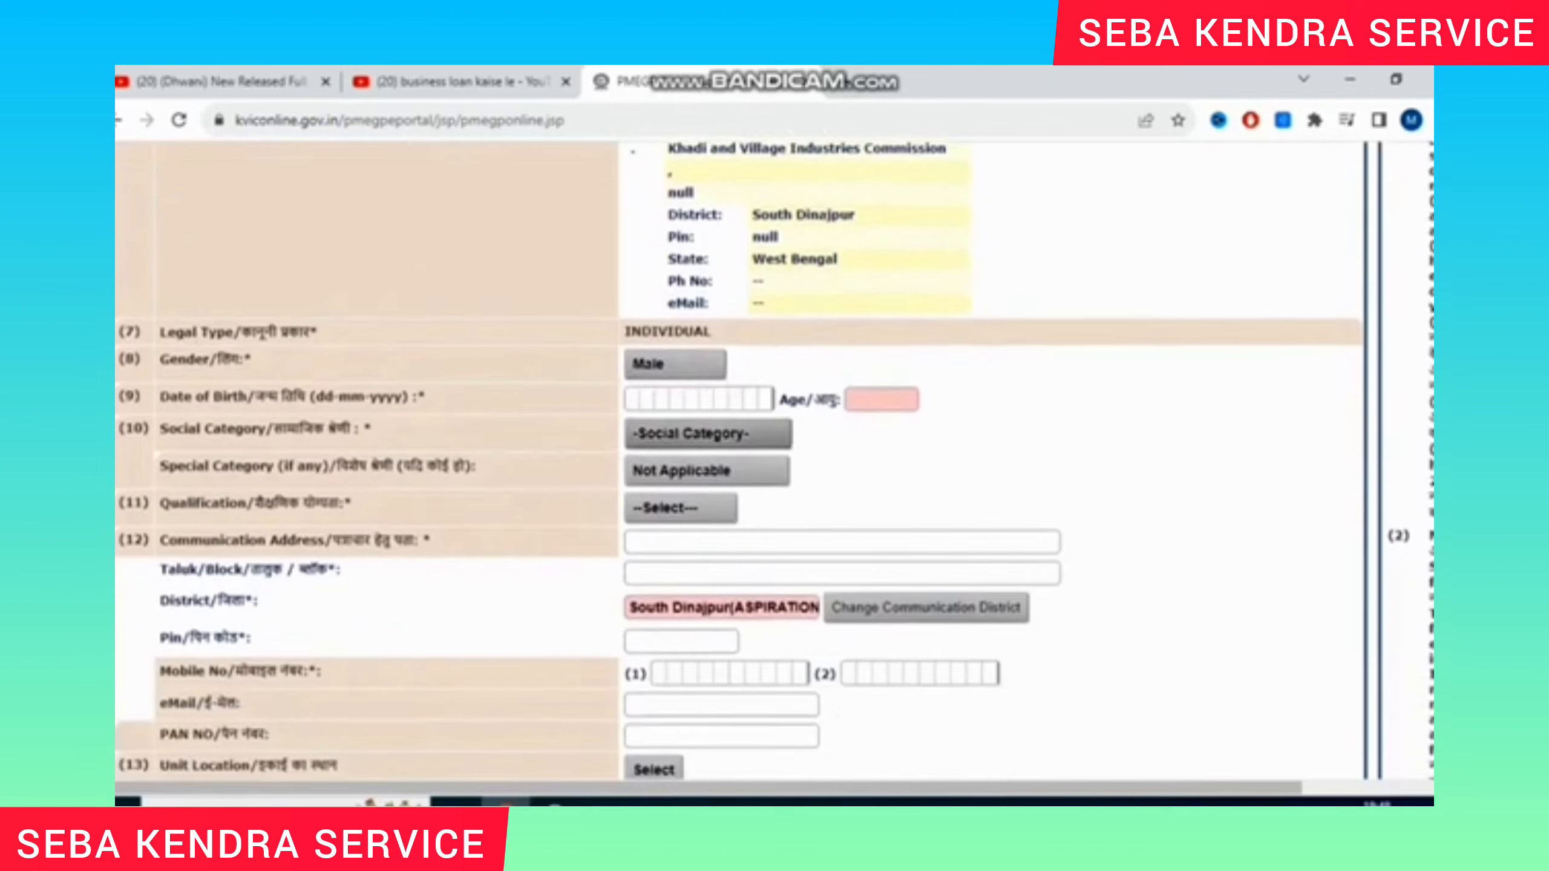
pyautogui.moveTo(160, 396); pyautogui.dragTo(410, 397)
pyautogui.click(411, 396)
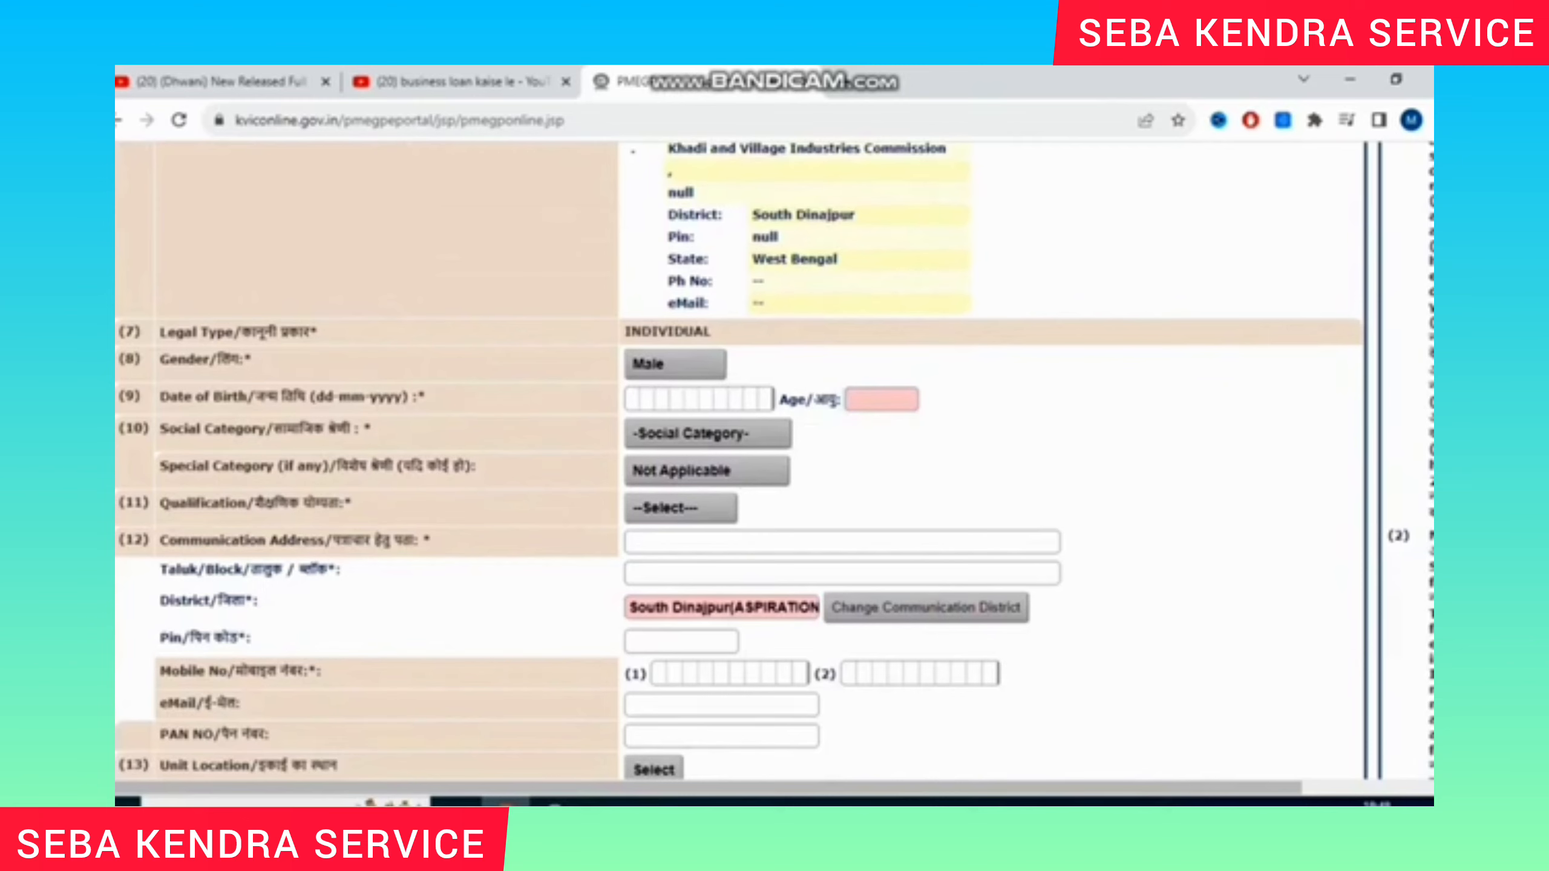
pyautogui.moveTo(252, 429); pyautogui.dragTo(371, 430)
pyautogui.click(707, 434)
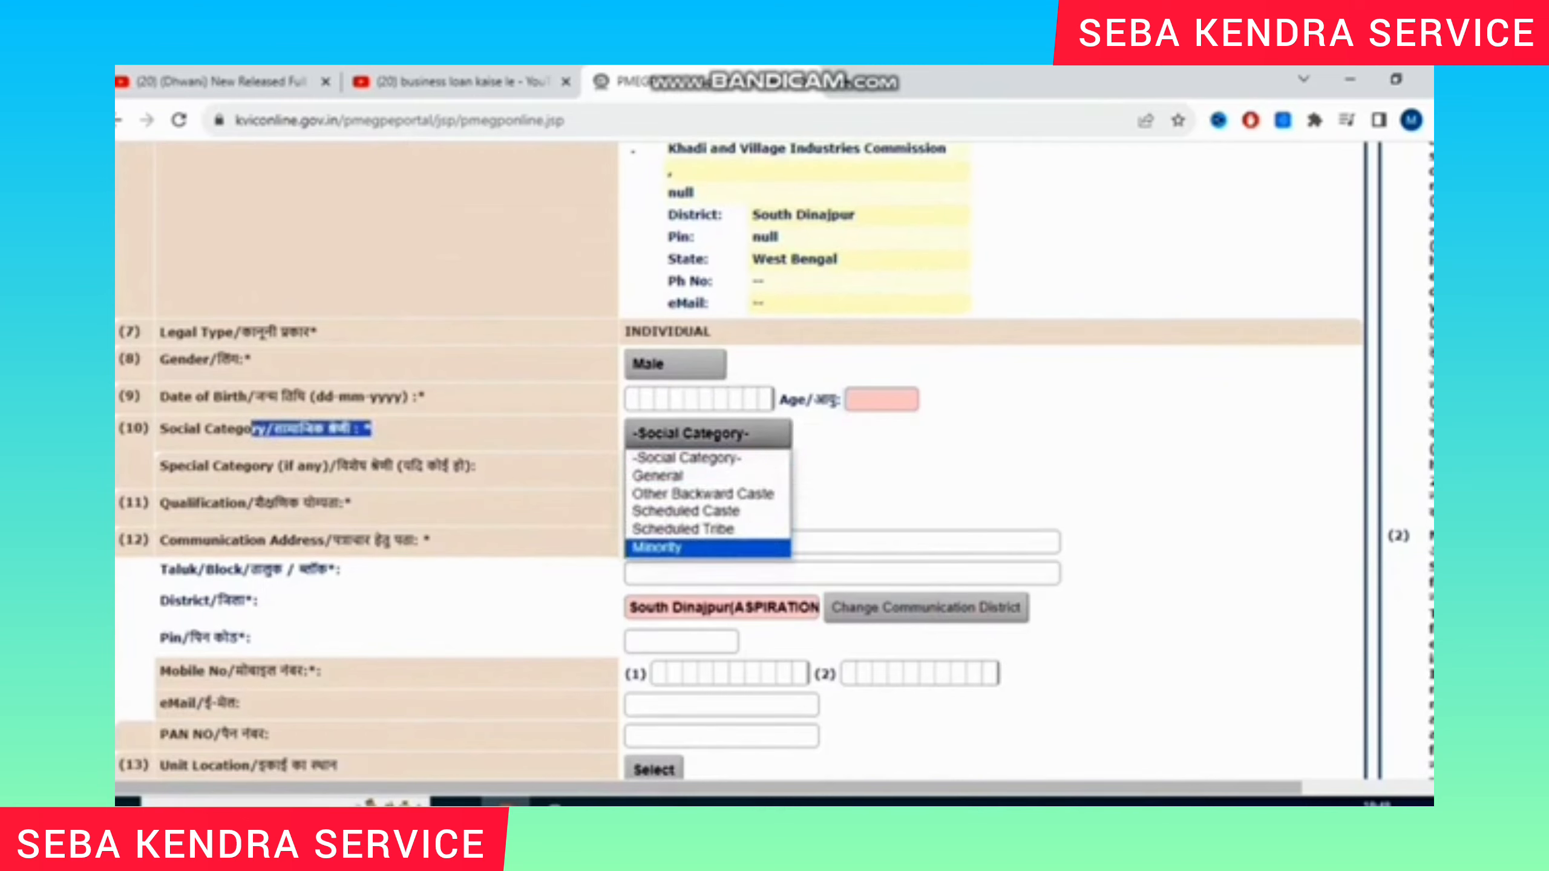
pyautogui.click(703, 494)
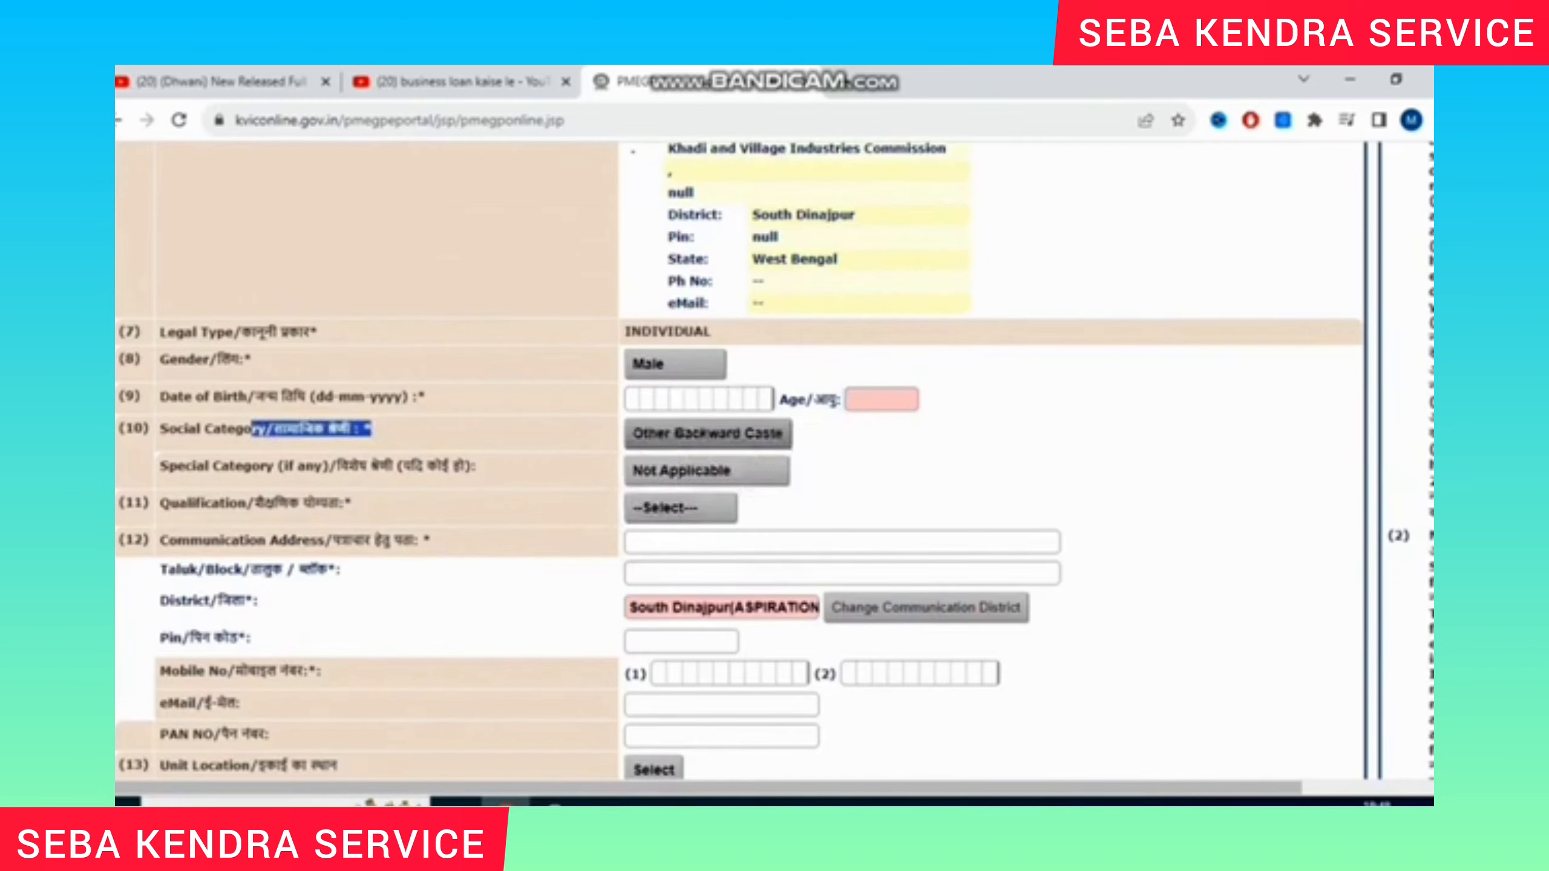
# Keep the special category as Not Applicable
pyautogui.scroll(-1, 775, 458)
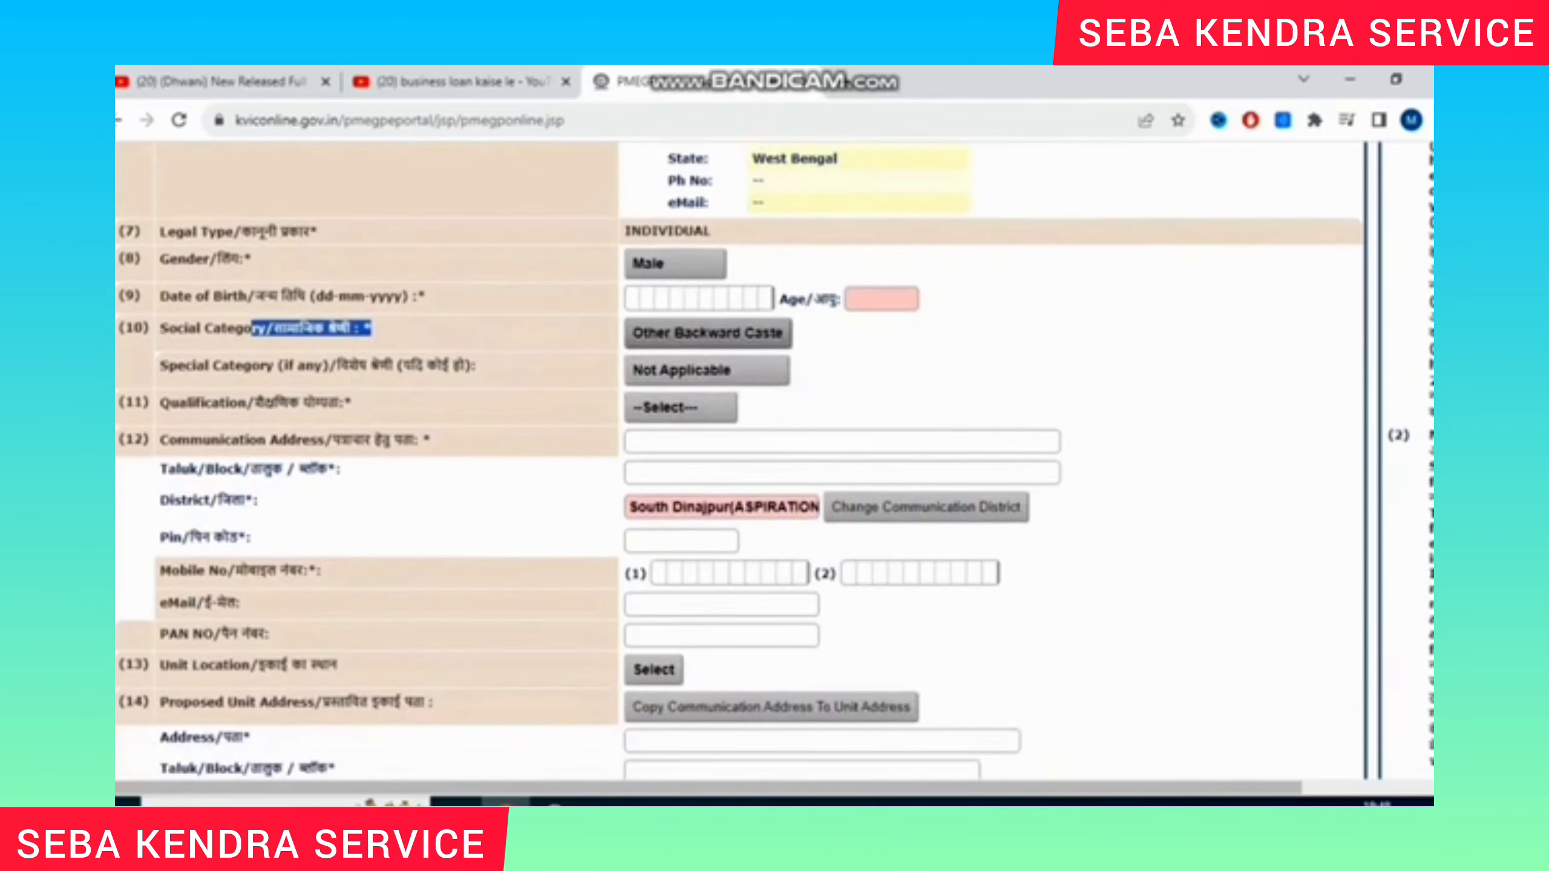
pyautogui.moveTo(237, 365); pyautogui.dragTo(474, 365)
pyautogui.click(708, 370)
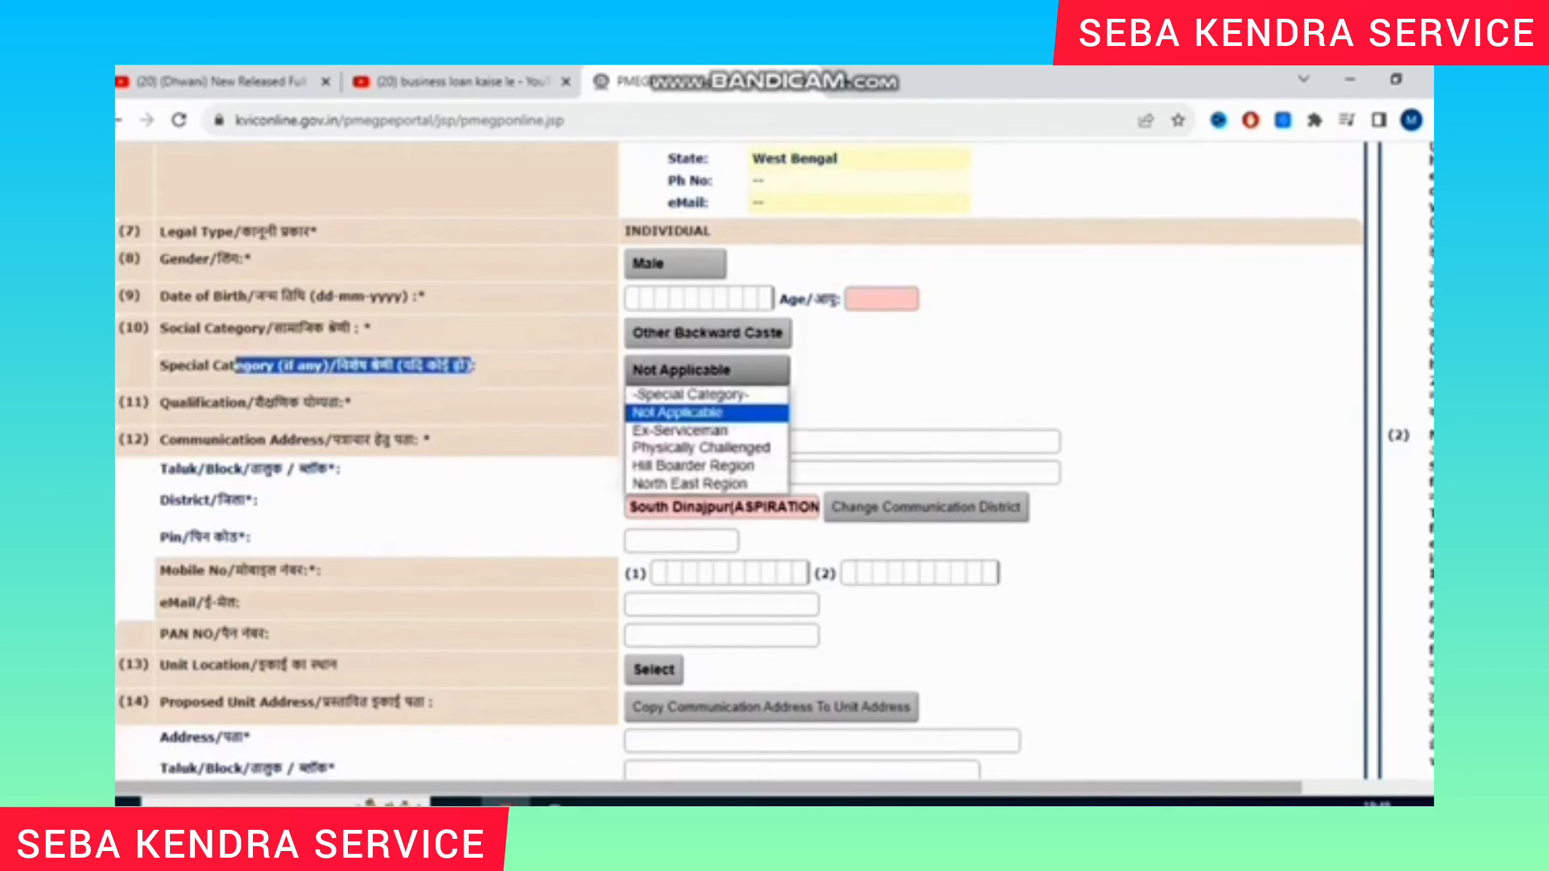
pyautogui.press('Return')
# Set the qualification to Graduate
pyautogui.moveTo(230, 402); pyautogui.dragTo(356, 402)
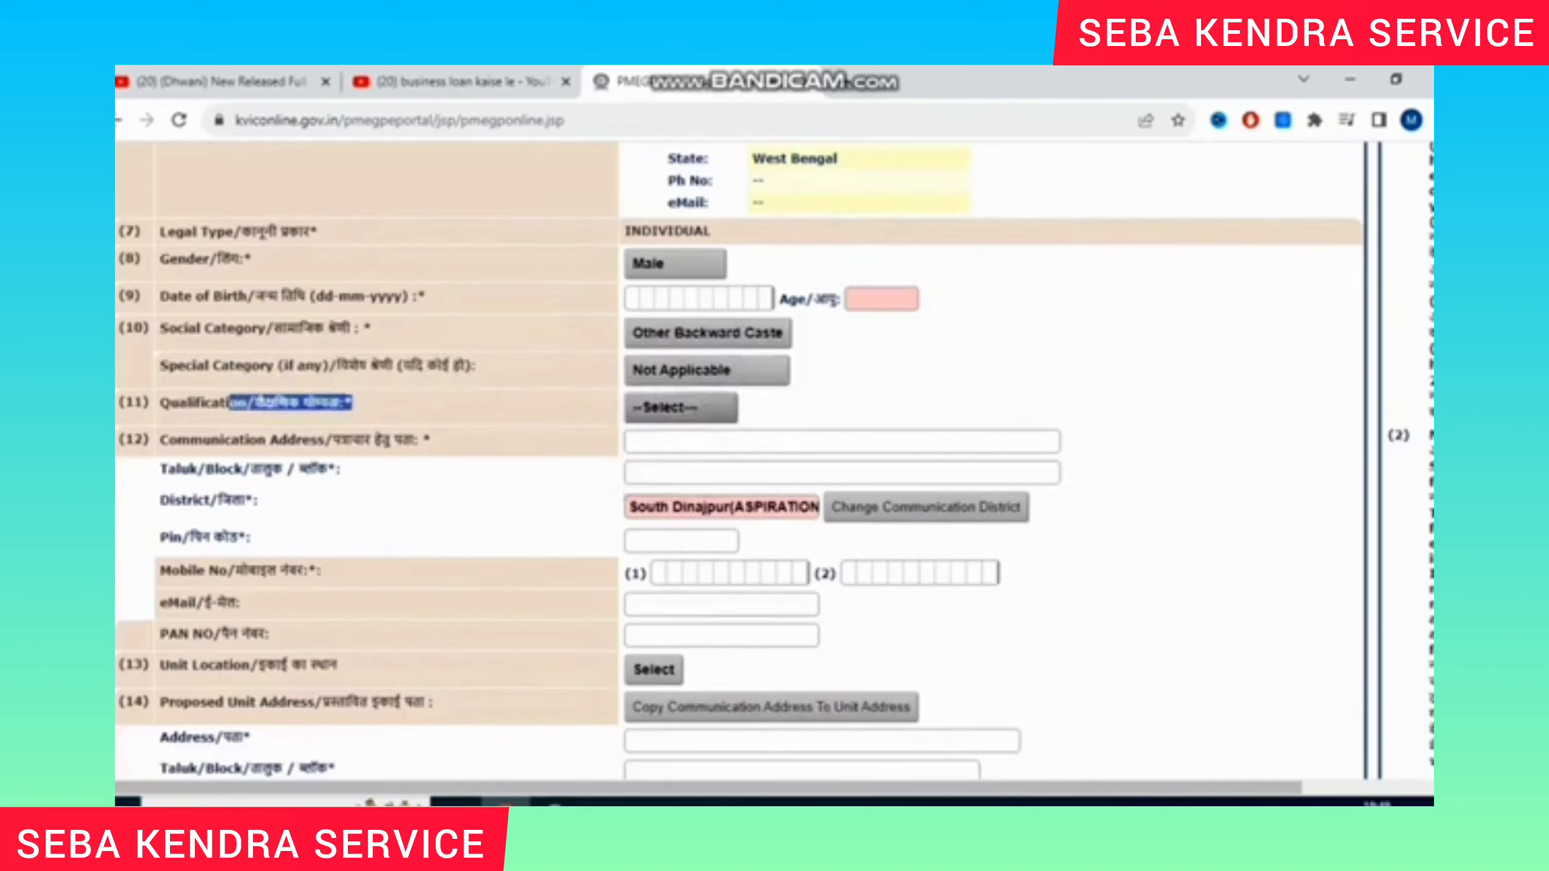
pyautogui.click(680, 408)
pyautogui.press('Up')
pyautogui.press('Up')
pyautogui.press('Up')
pyautogui.press('Up')
pyautogui.press('Up')
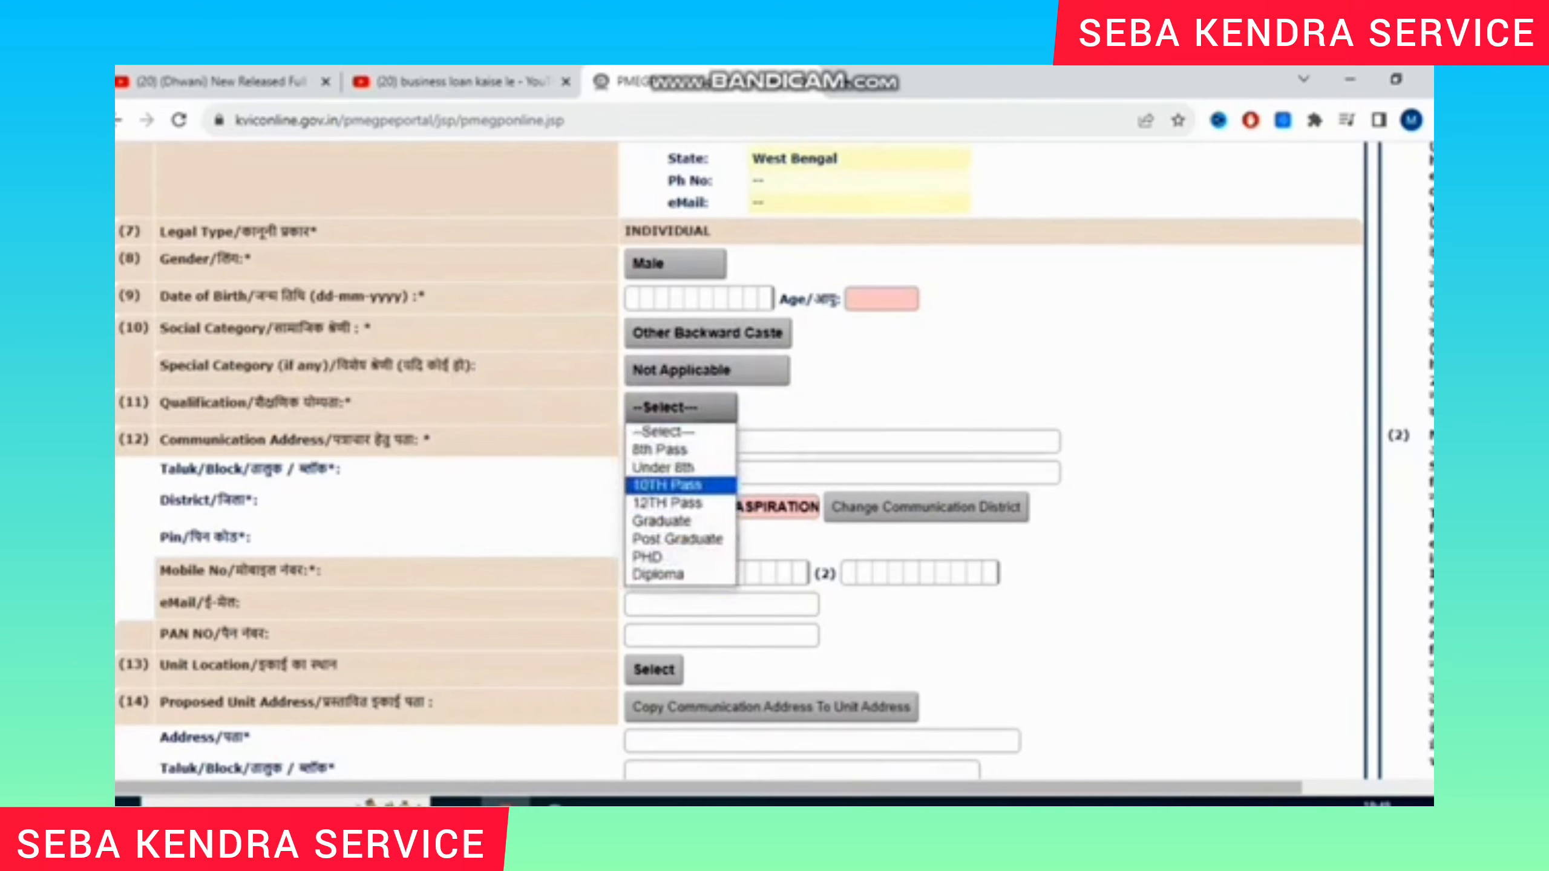
pyautogui.press('Down')
pyautogui.press('Down')
pyautogui.press('Return')
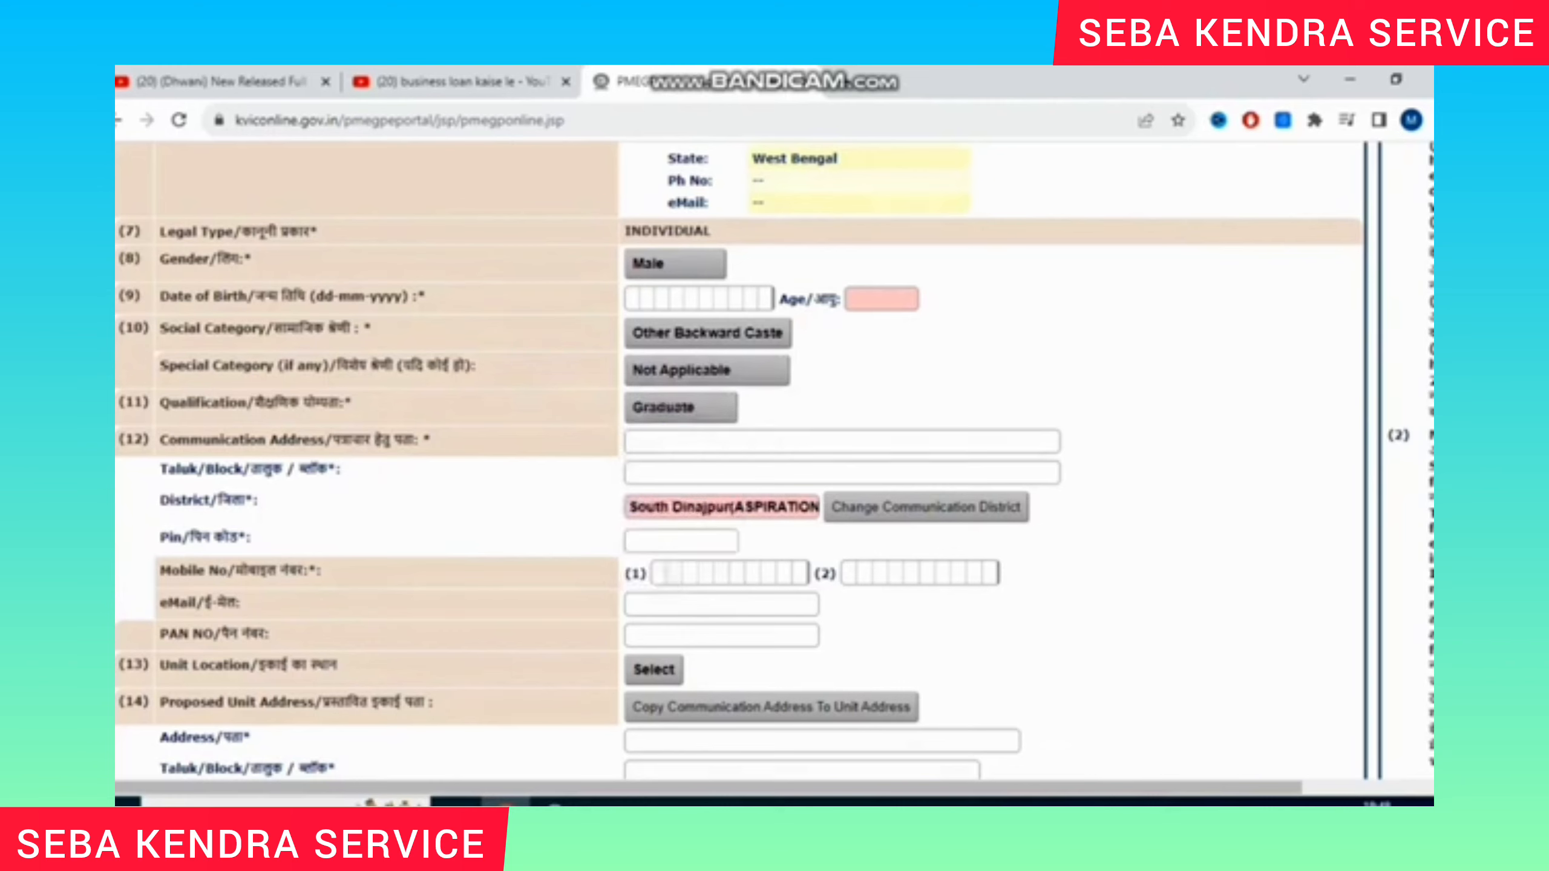
# Review the communication address, taluk, district, pin, mobile, e-mail and PAN fields of the form
pyautogui.moveTo(266, 440); pyautogui.dragTo(432, 440)
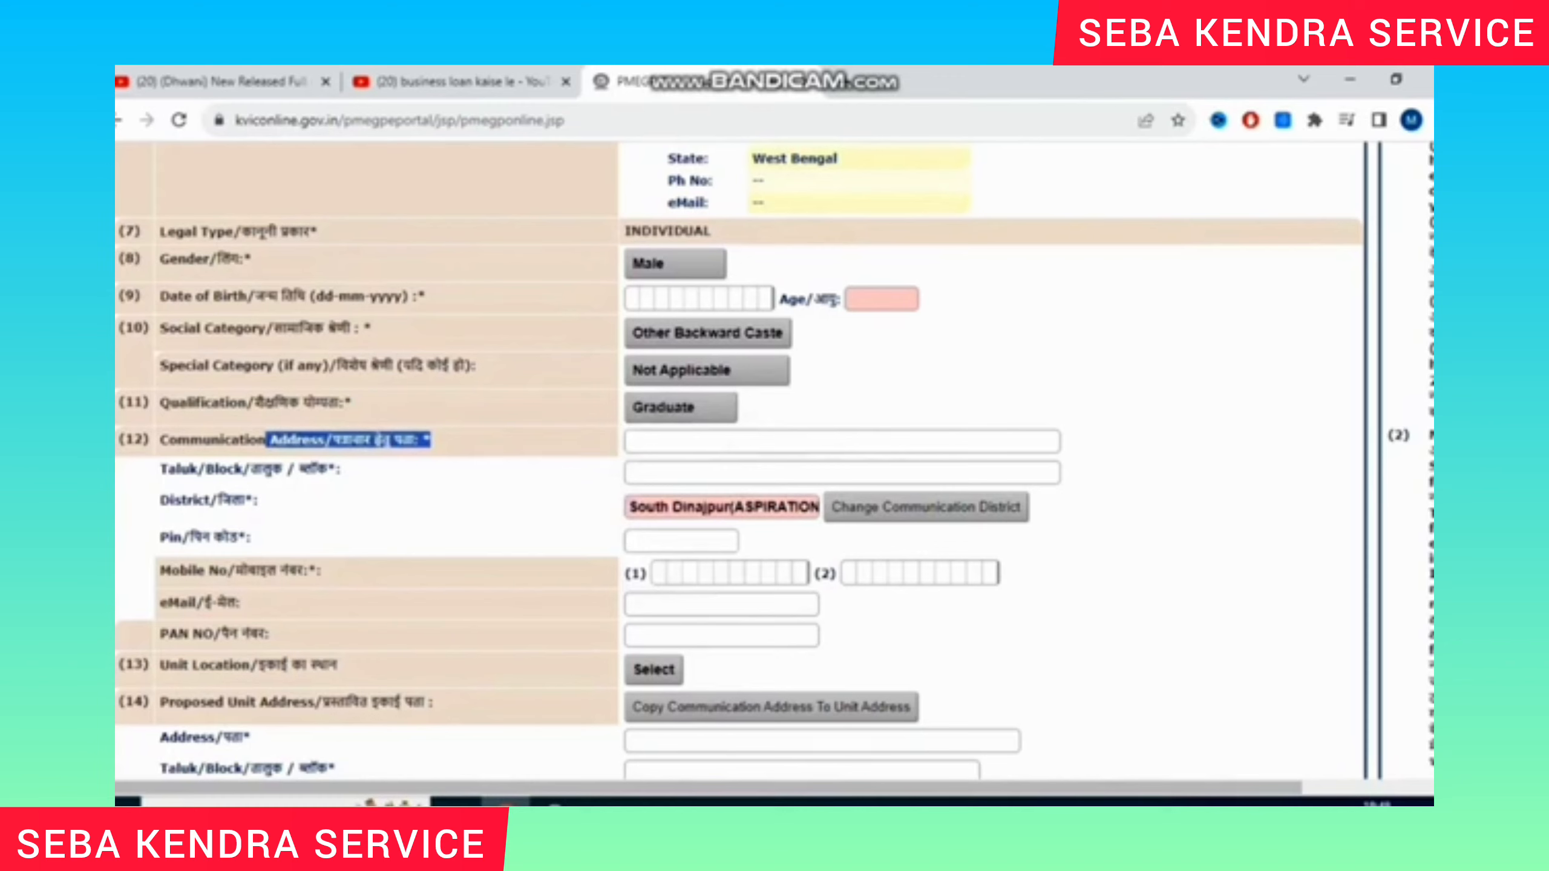
pyautogui.moveTo(229, 468); pyautogui.dragTo(340, 469)
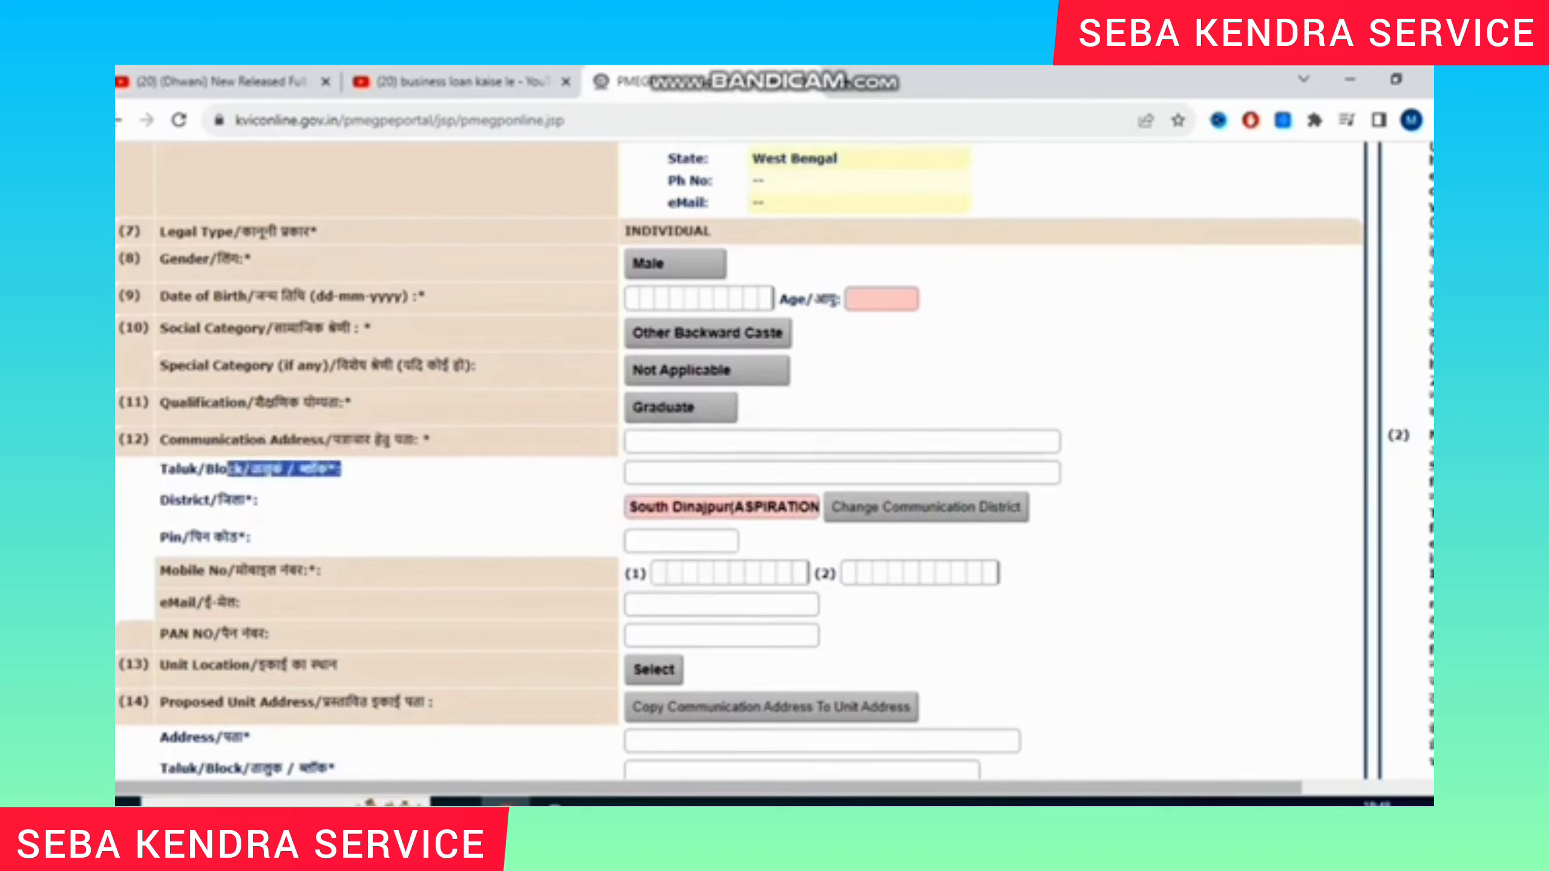
pyautogui.moveTo(186, 501); pyautogui.dragTo(257, 500)
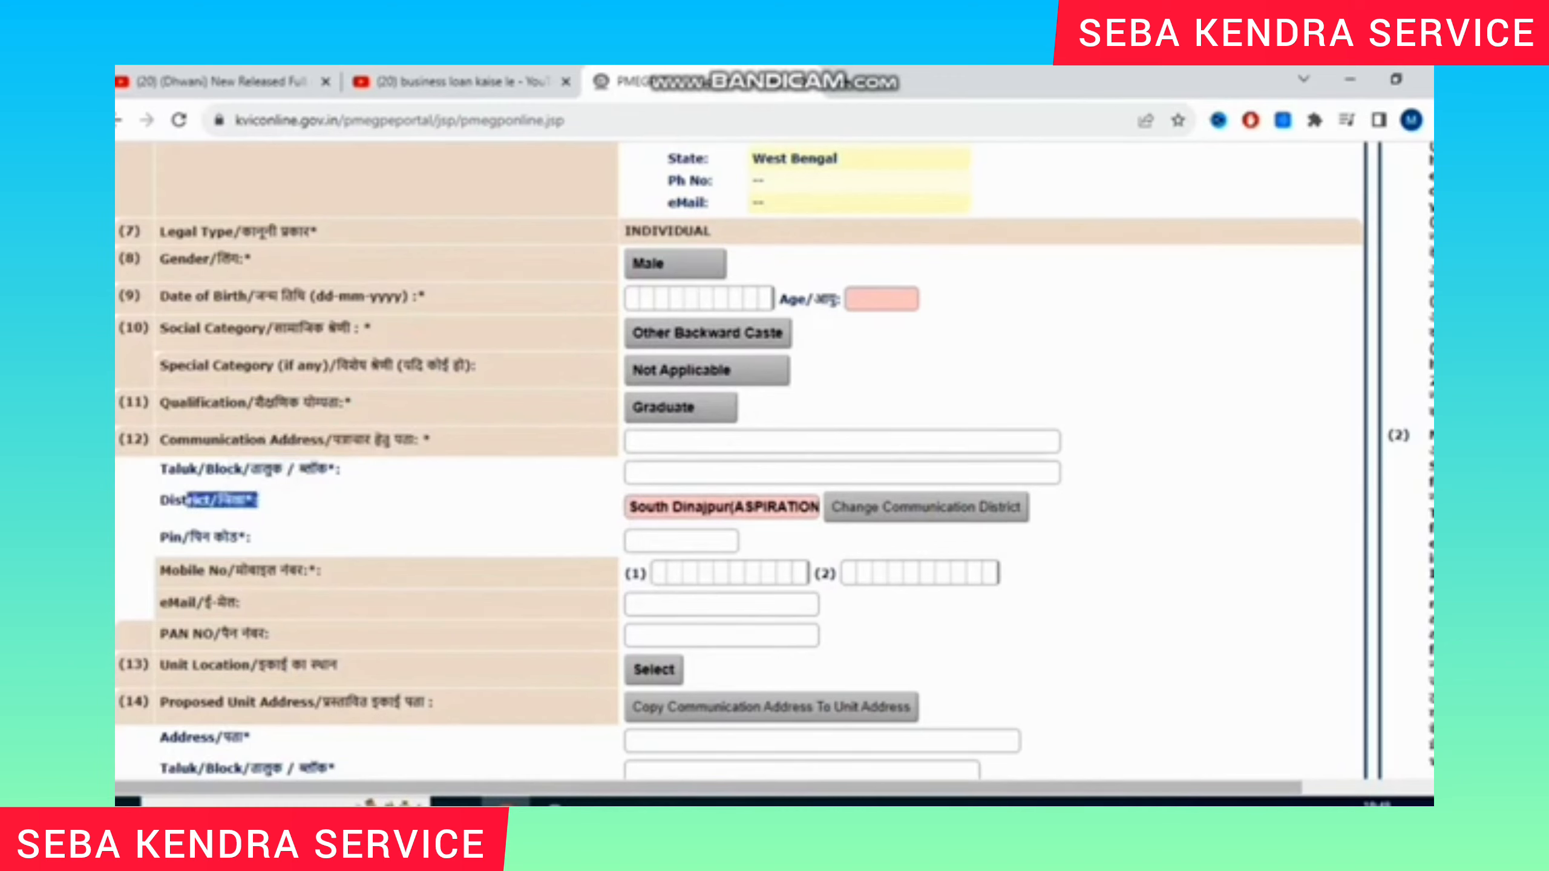
pyautogui.scroll(-2, 775, 463)
pyautogui.moveTo(190, 436); pyautogui.dragTo(250, 436)
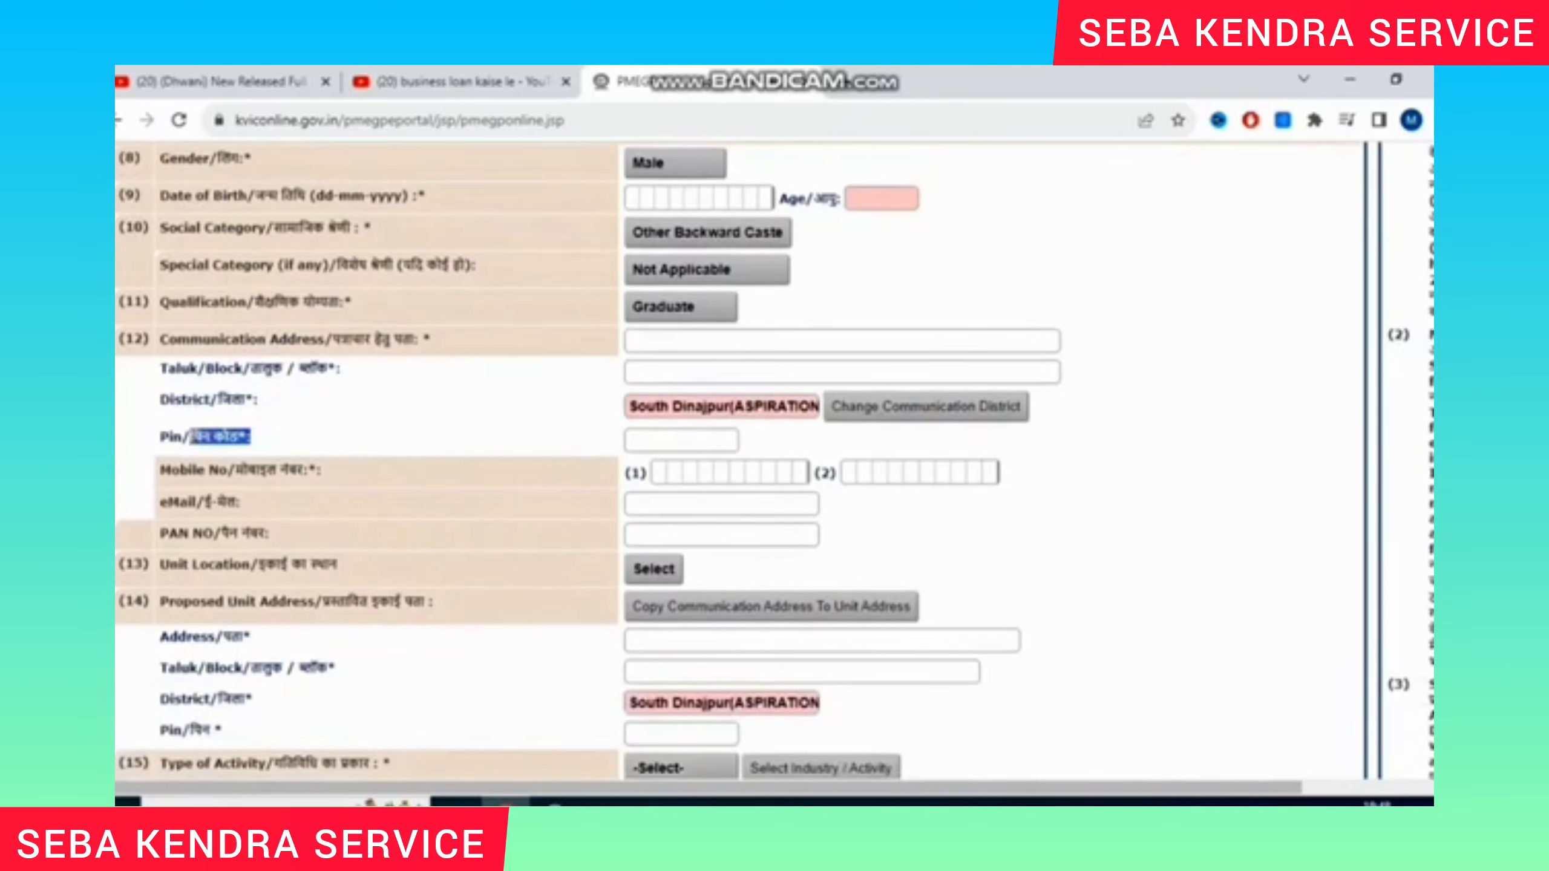
pyautogui.scroll(-2, 775, 464)
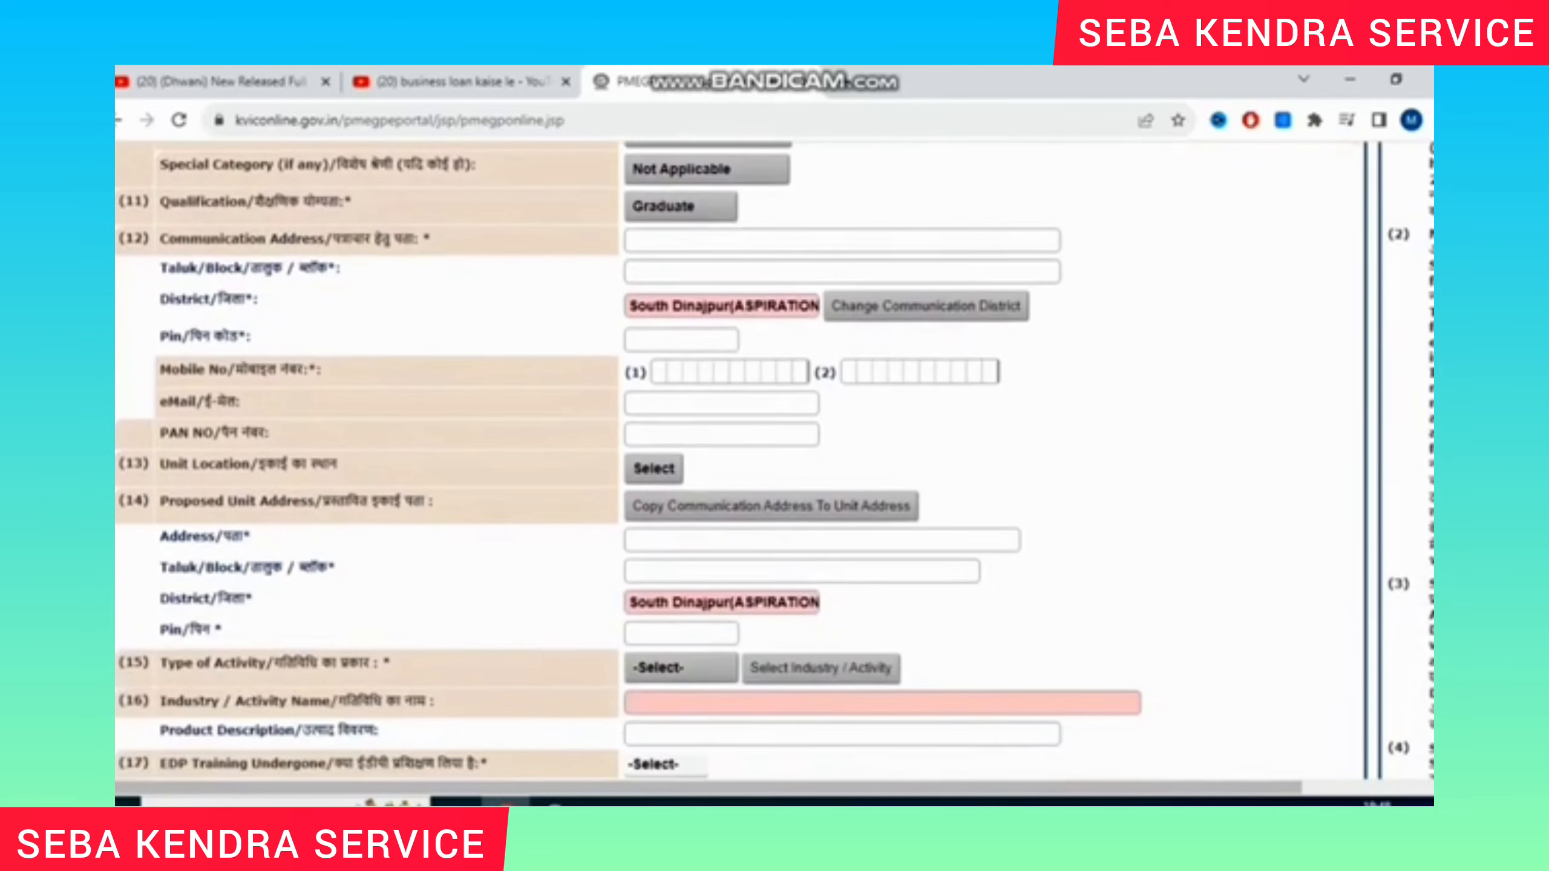
pyautogui.moveTo(219, 370); pyautogui.dragTo(322, 369)
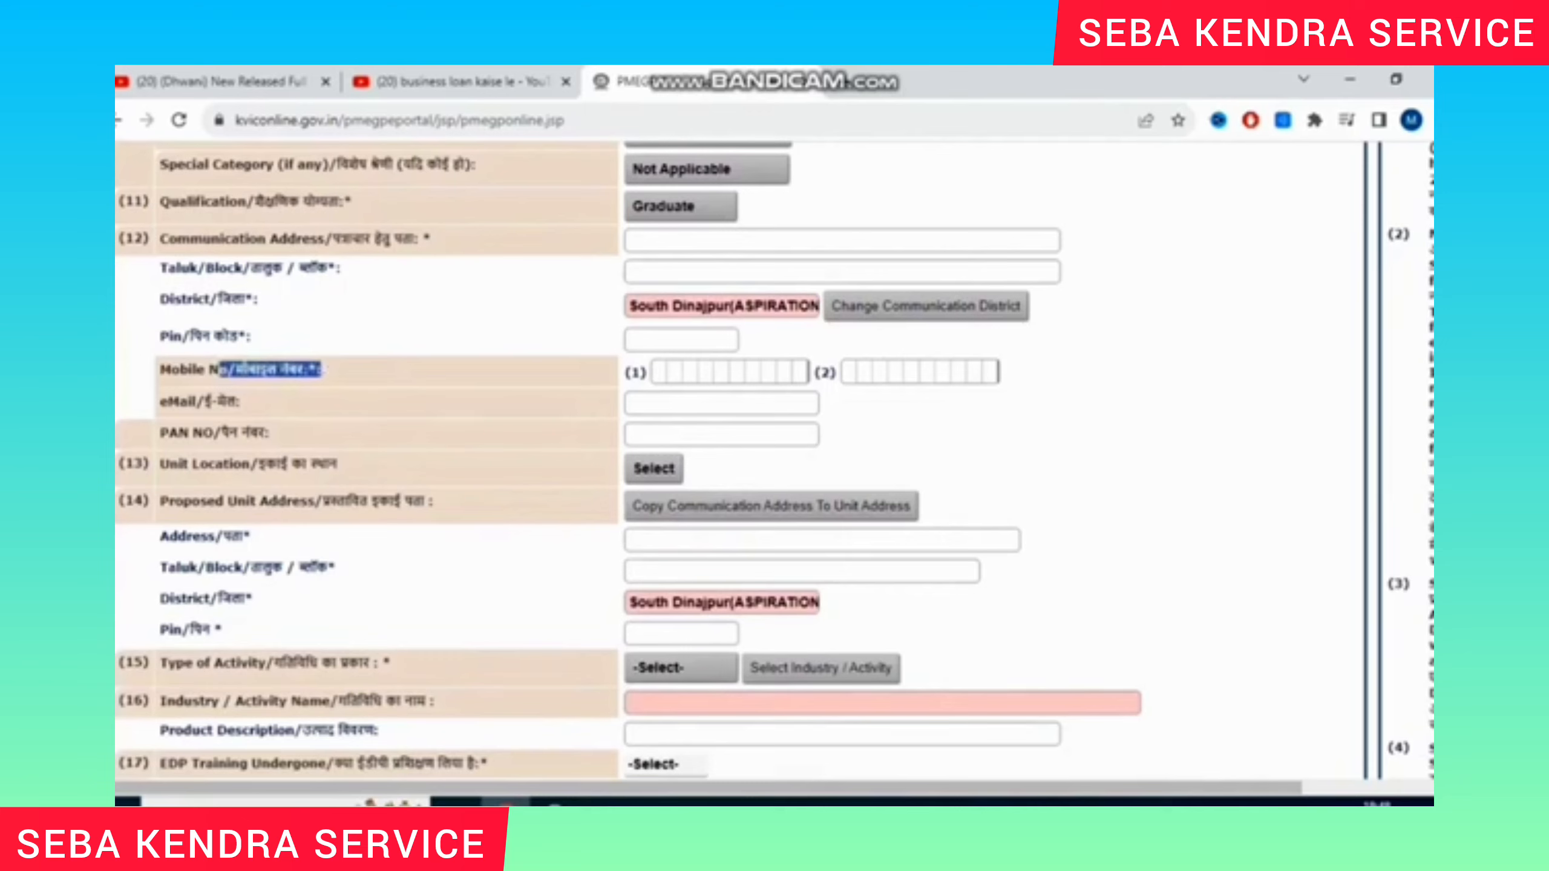
pyautogui.moveTo(161, 402); pyautogui.dragTo(243, 403)
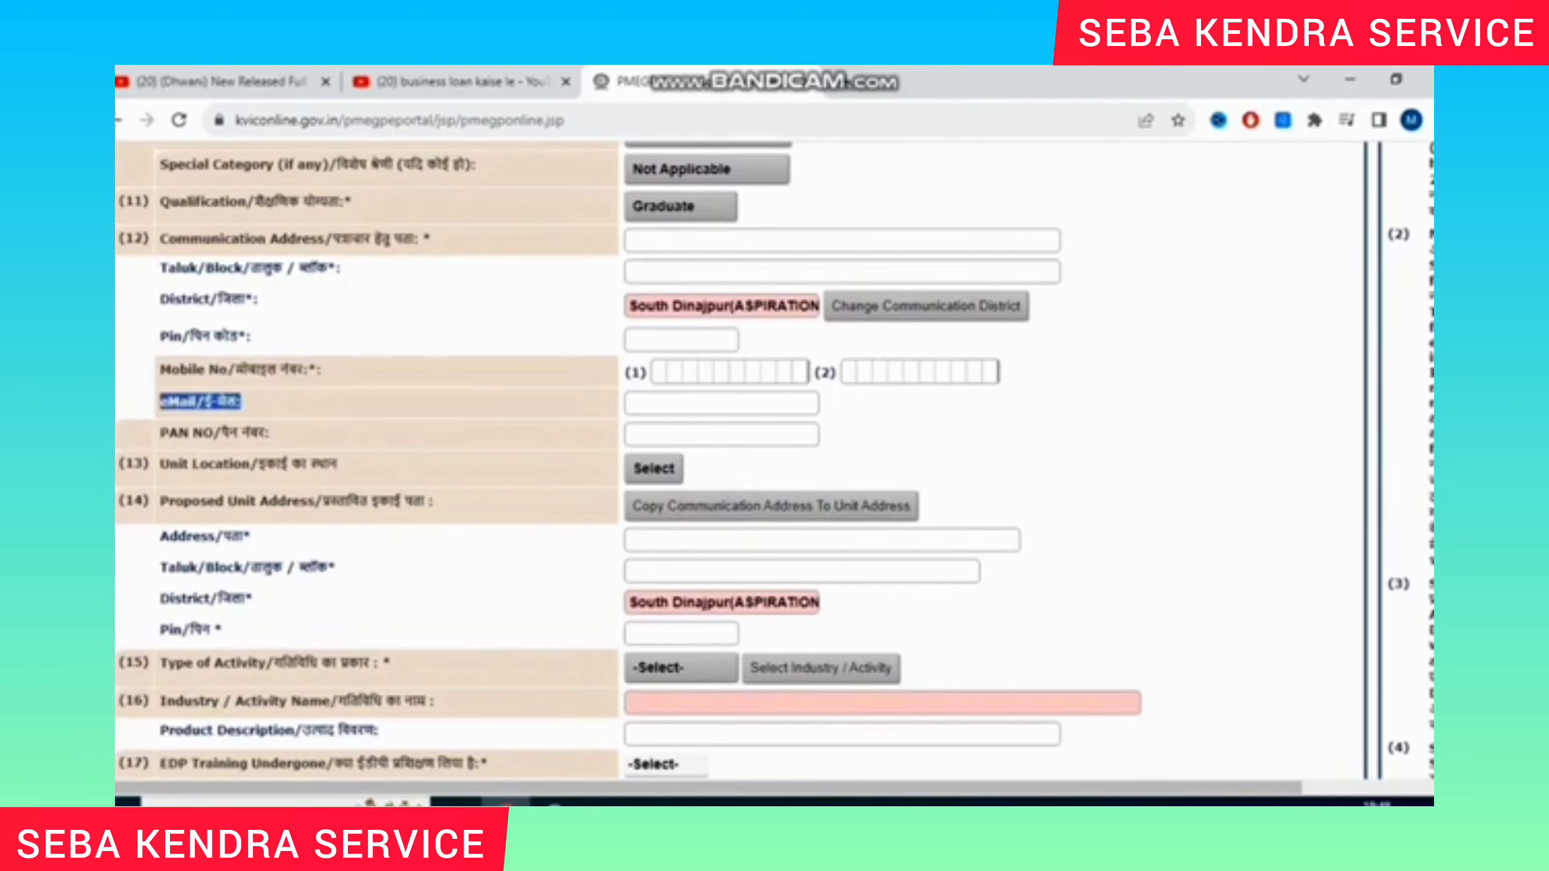
pyautogui.moveTo(179, 433); pyautogui.dragTo(271, 433)
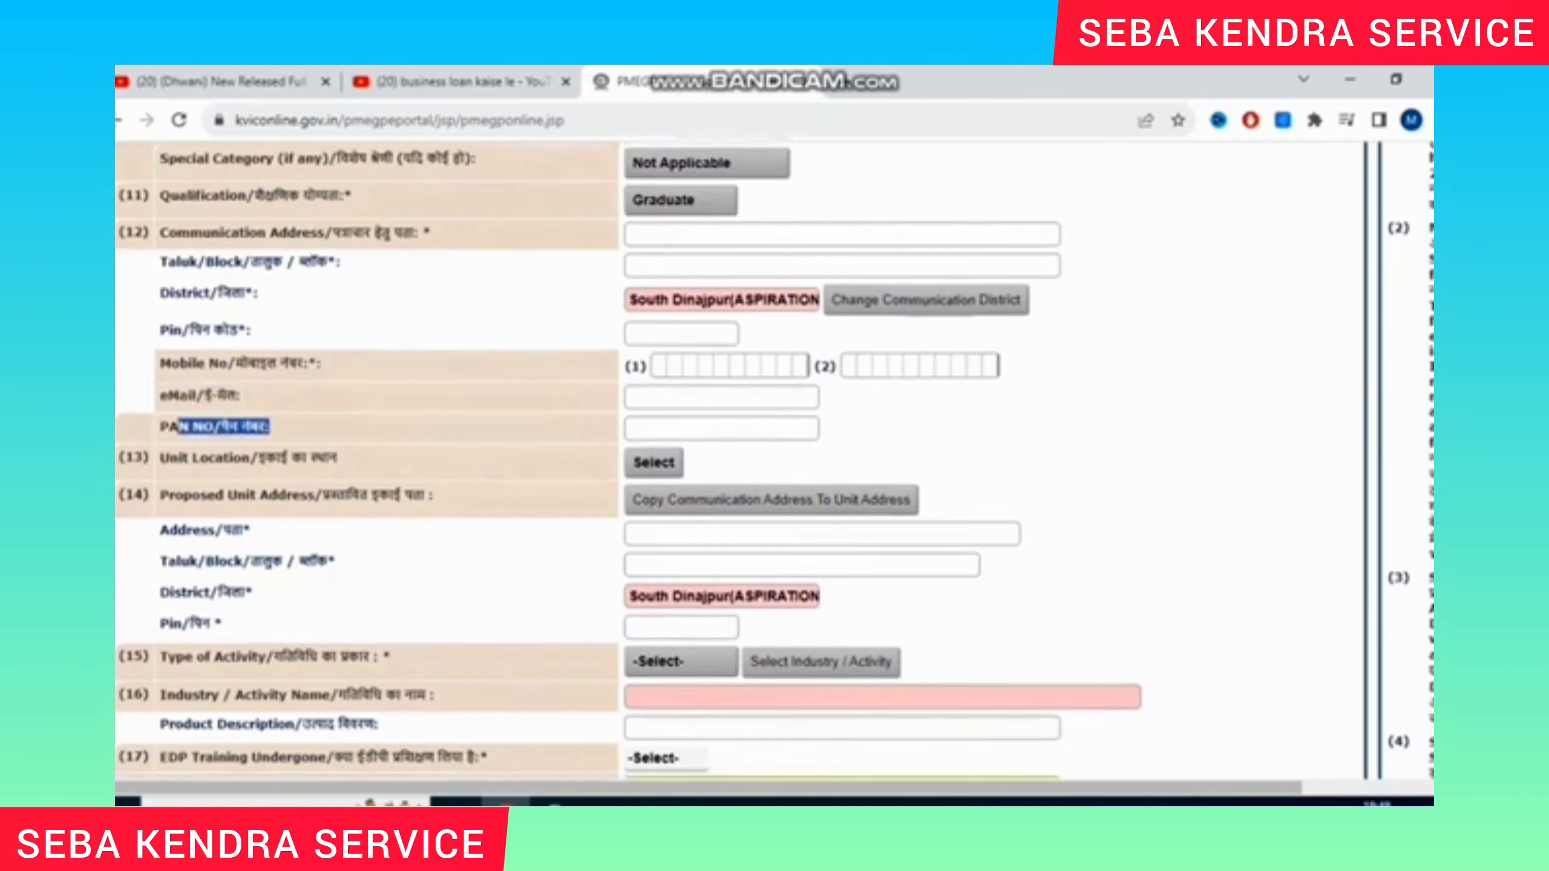
# Set the unit location to Rural
pyautogui.scroll(-2, 774, 464)
pyautogui.moveTo(207, 363); pyautogui.dragTo(337, 364)
pyautogui.click(654, 368)
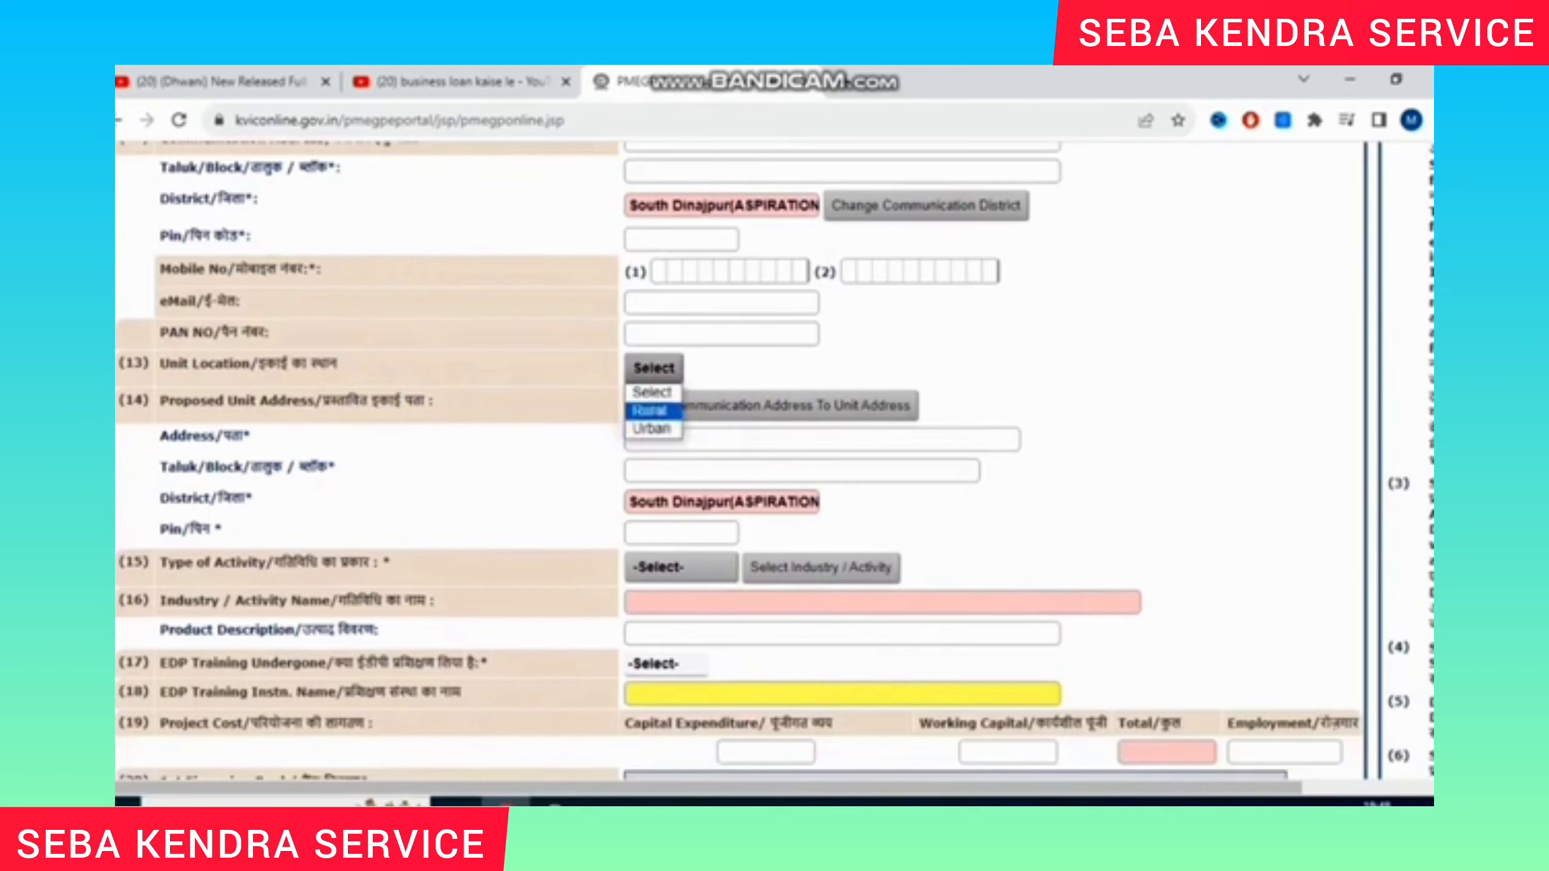
pyautogui.click(650, 411)
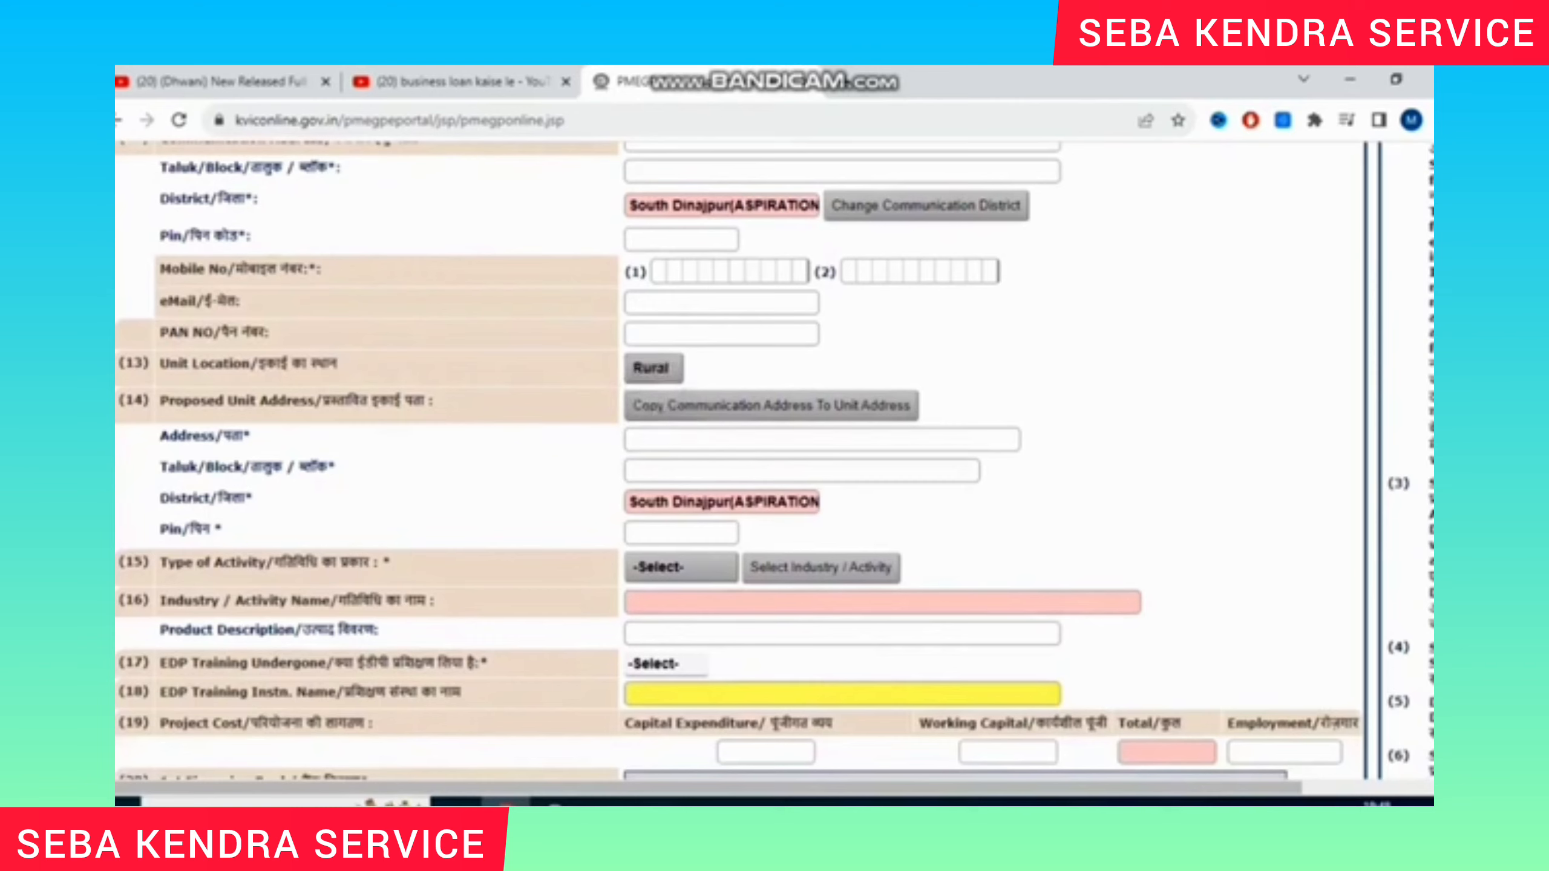
# Set the type of activity for the unit to Service
pyautogui.moveTo(222, 401); pyautogui.dragTo(407, 403)
pyautogui.click(417, 403)
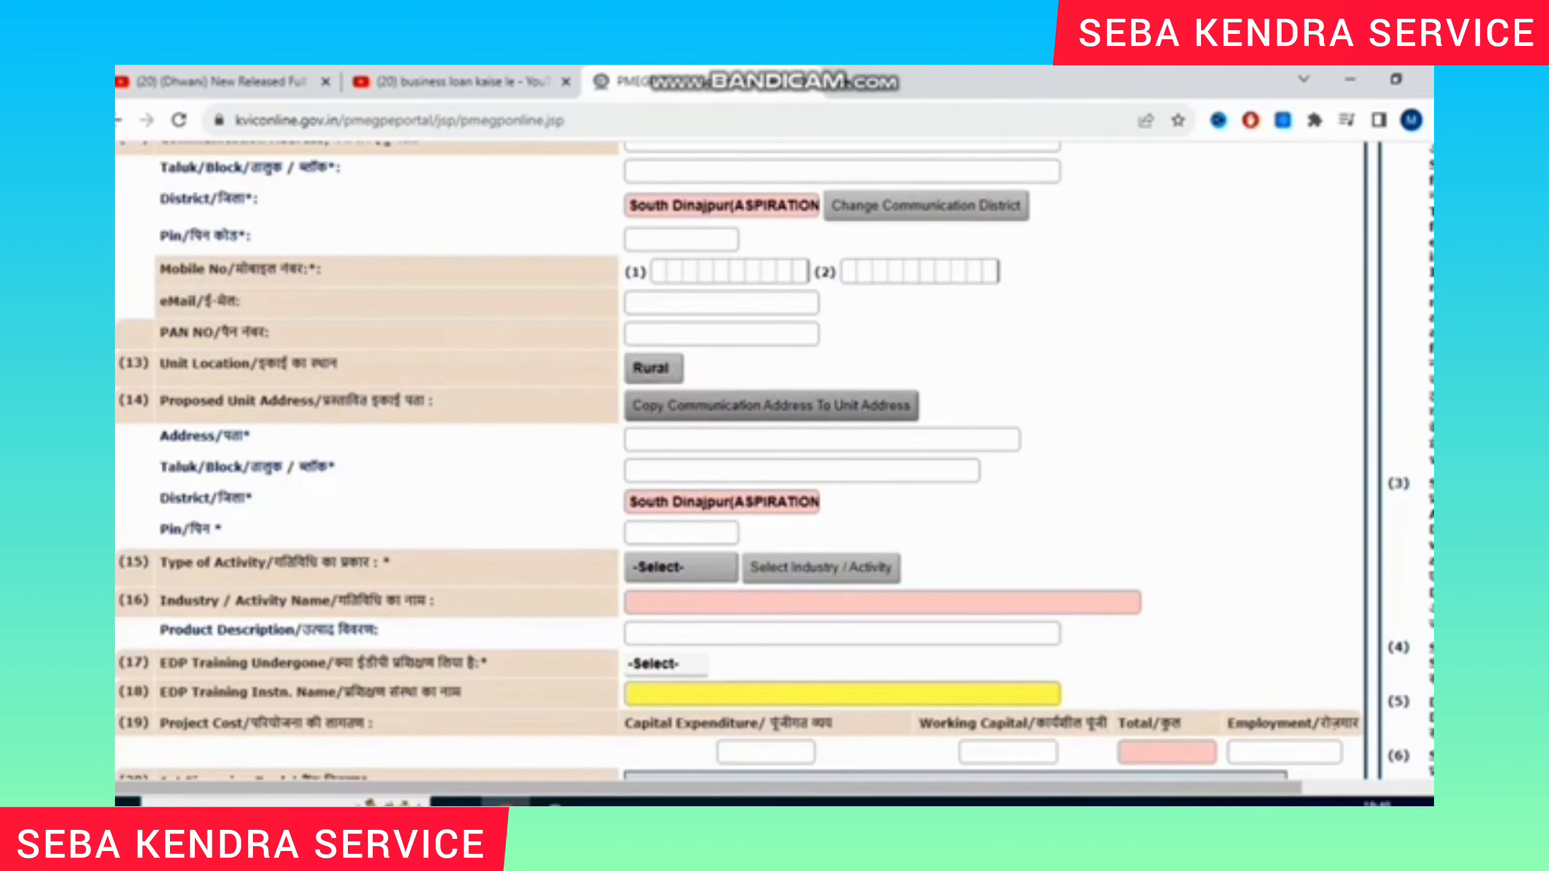
pyautogui.scroll(-3, 731, 458)
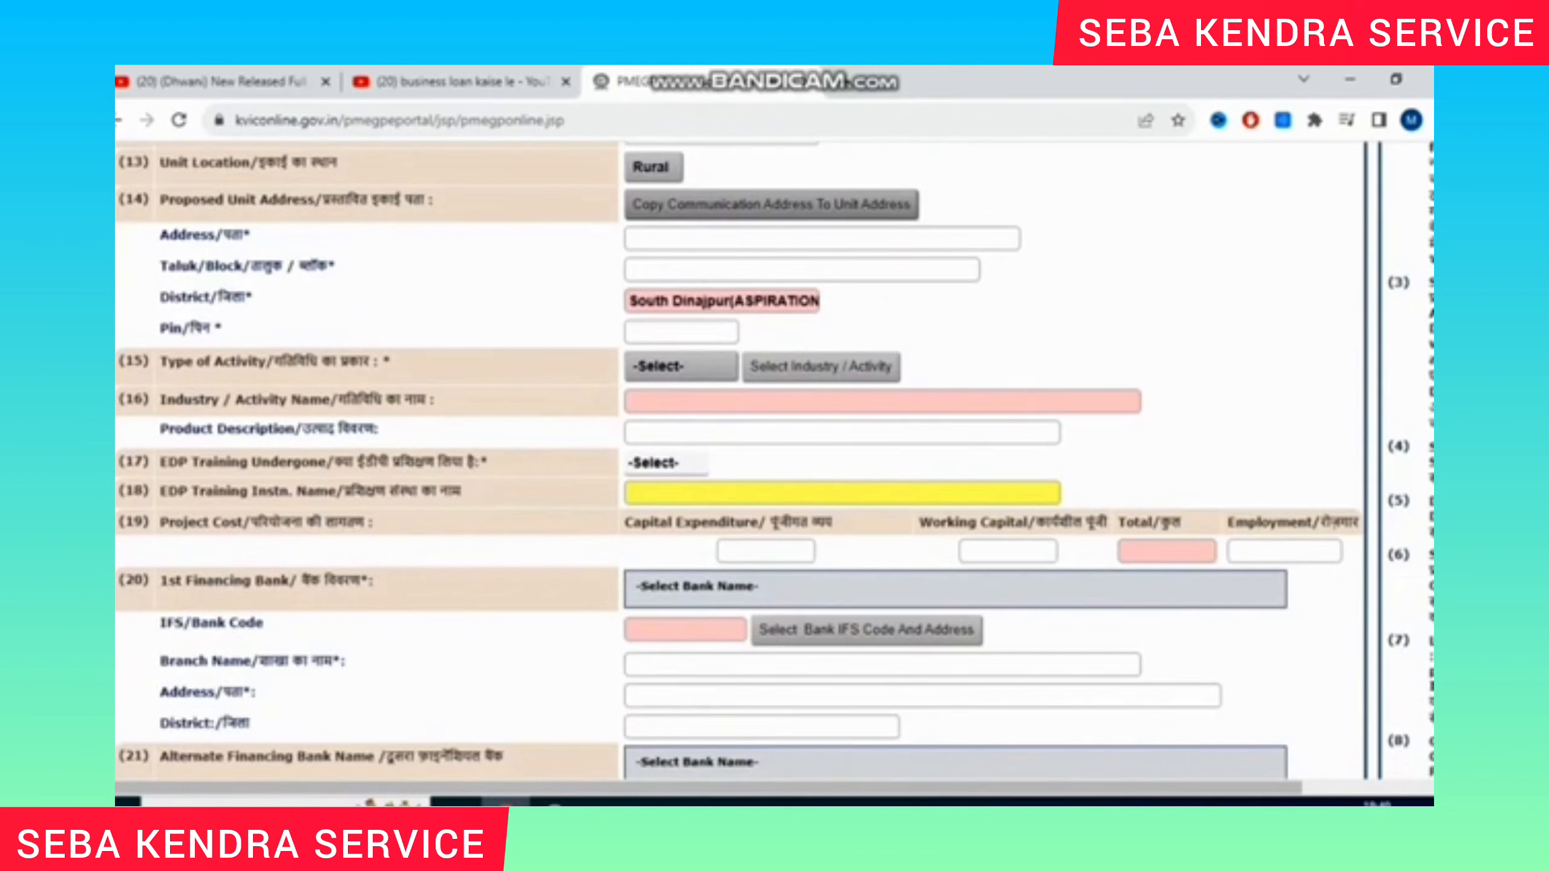
pyautogui.moveTo(209, 361); pyautogui.dragTo(366, 361)
pyautogui.click(403, 365)
pyautogui.click(682, 367)
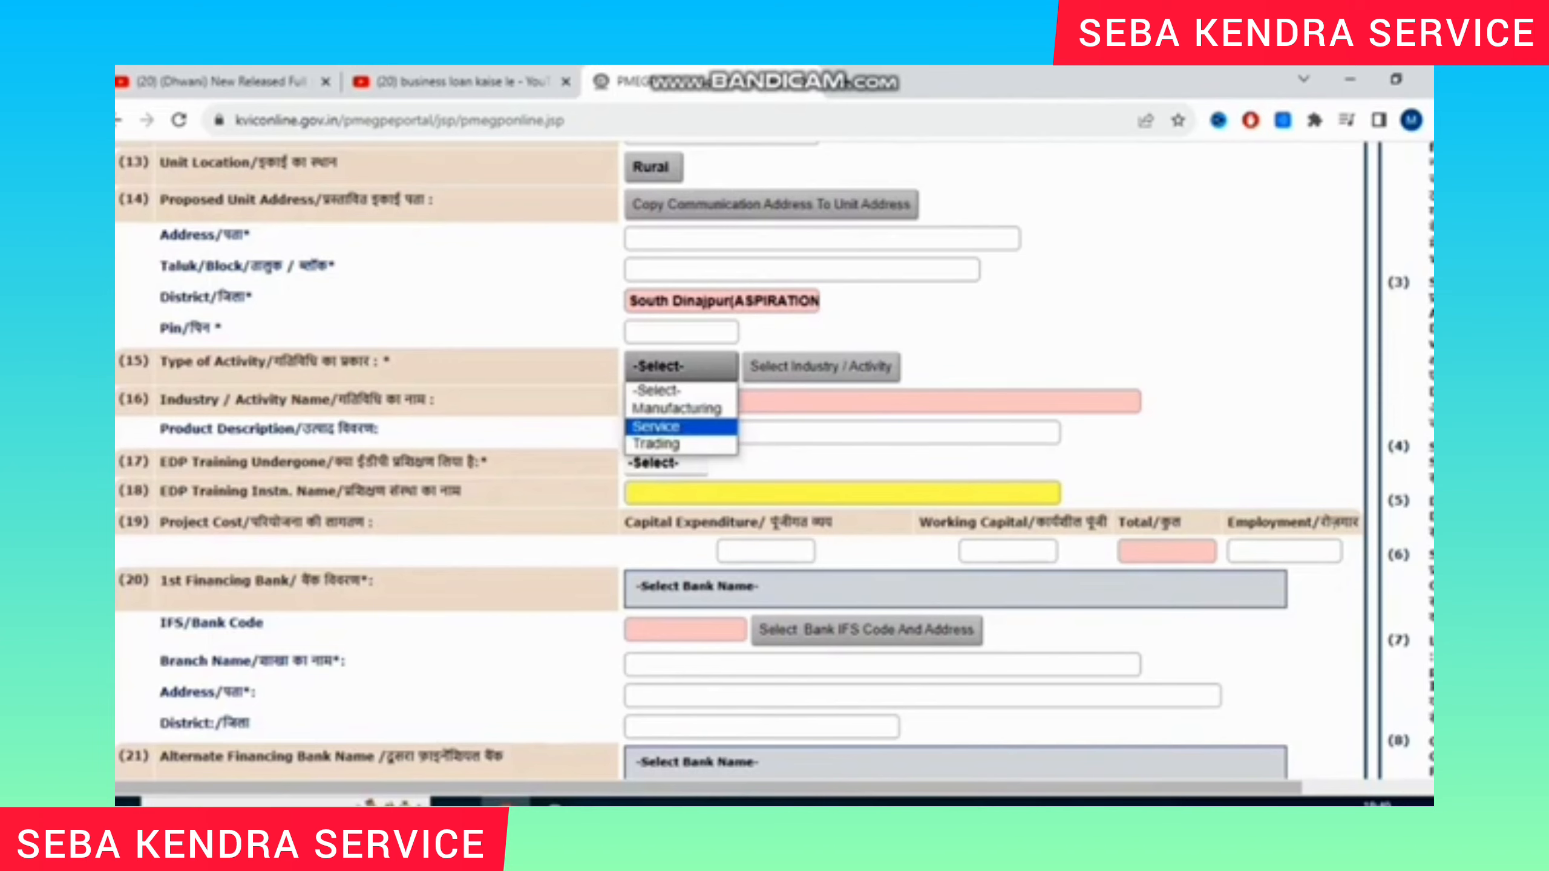
pyautogui.click(655, 427)
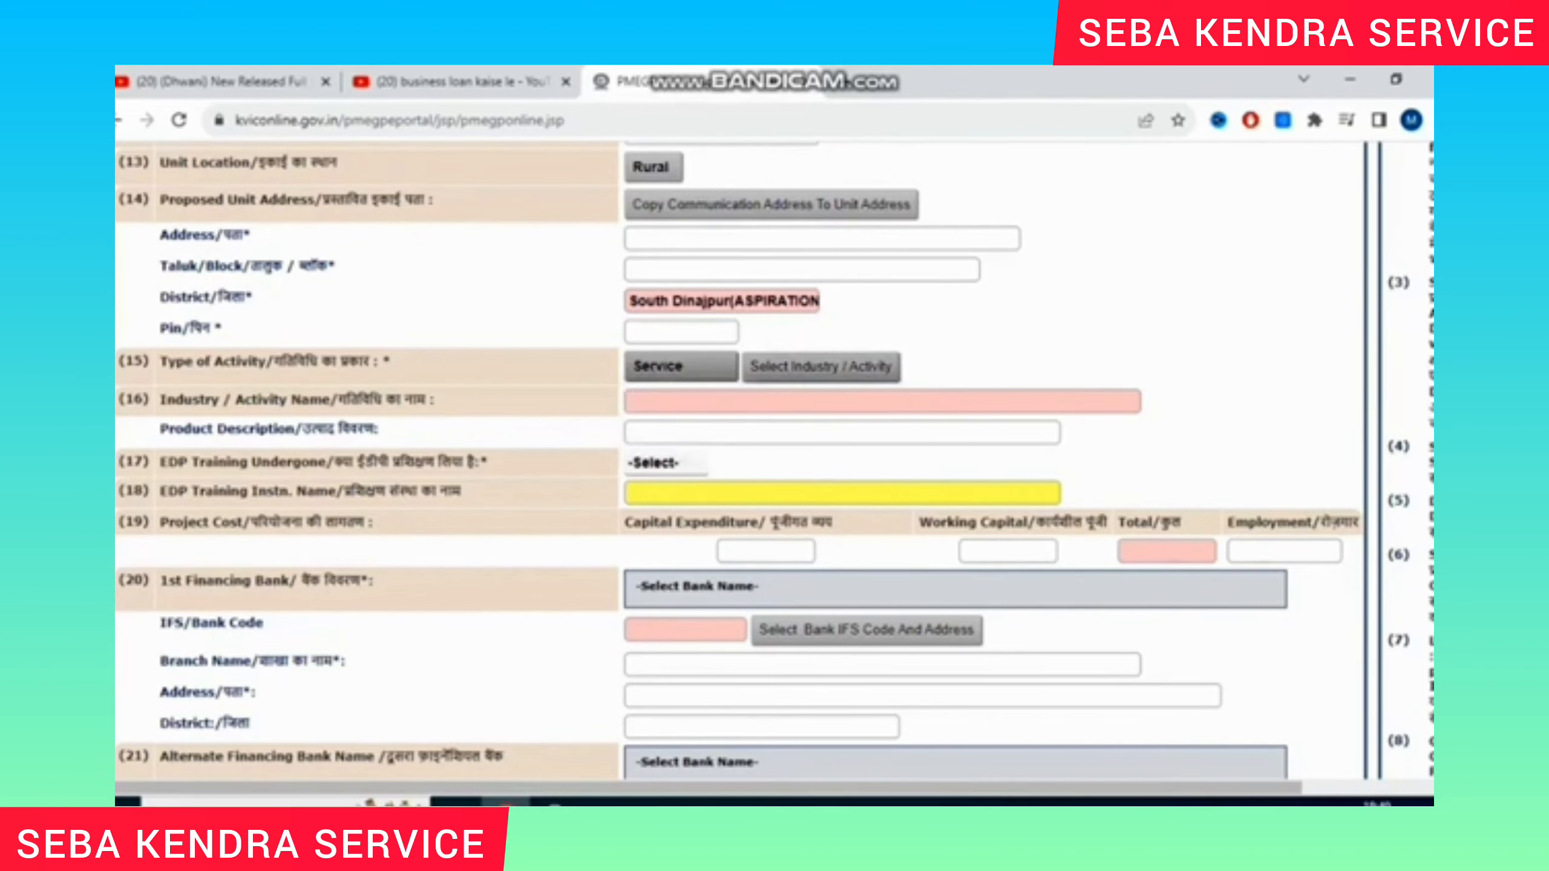
# Open the industry/activity finder and browse and search it for a retail activity
pyautogui.click(821, 367)
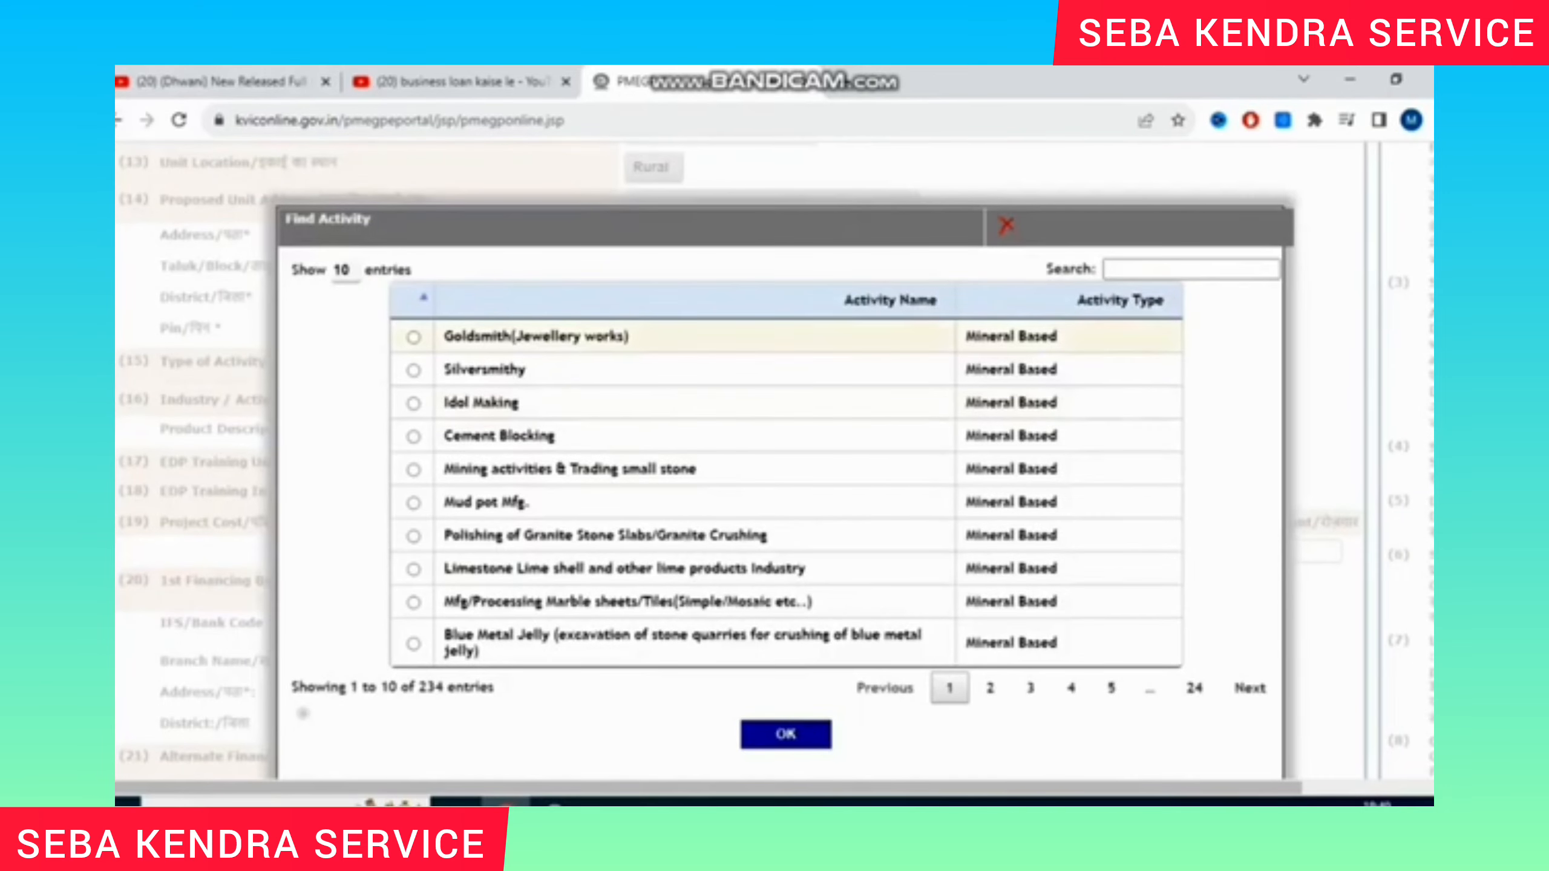
pyautogui.scroll(-1, 671, 460)
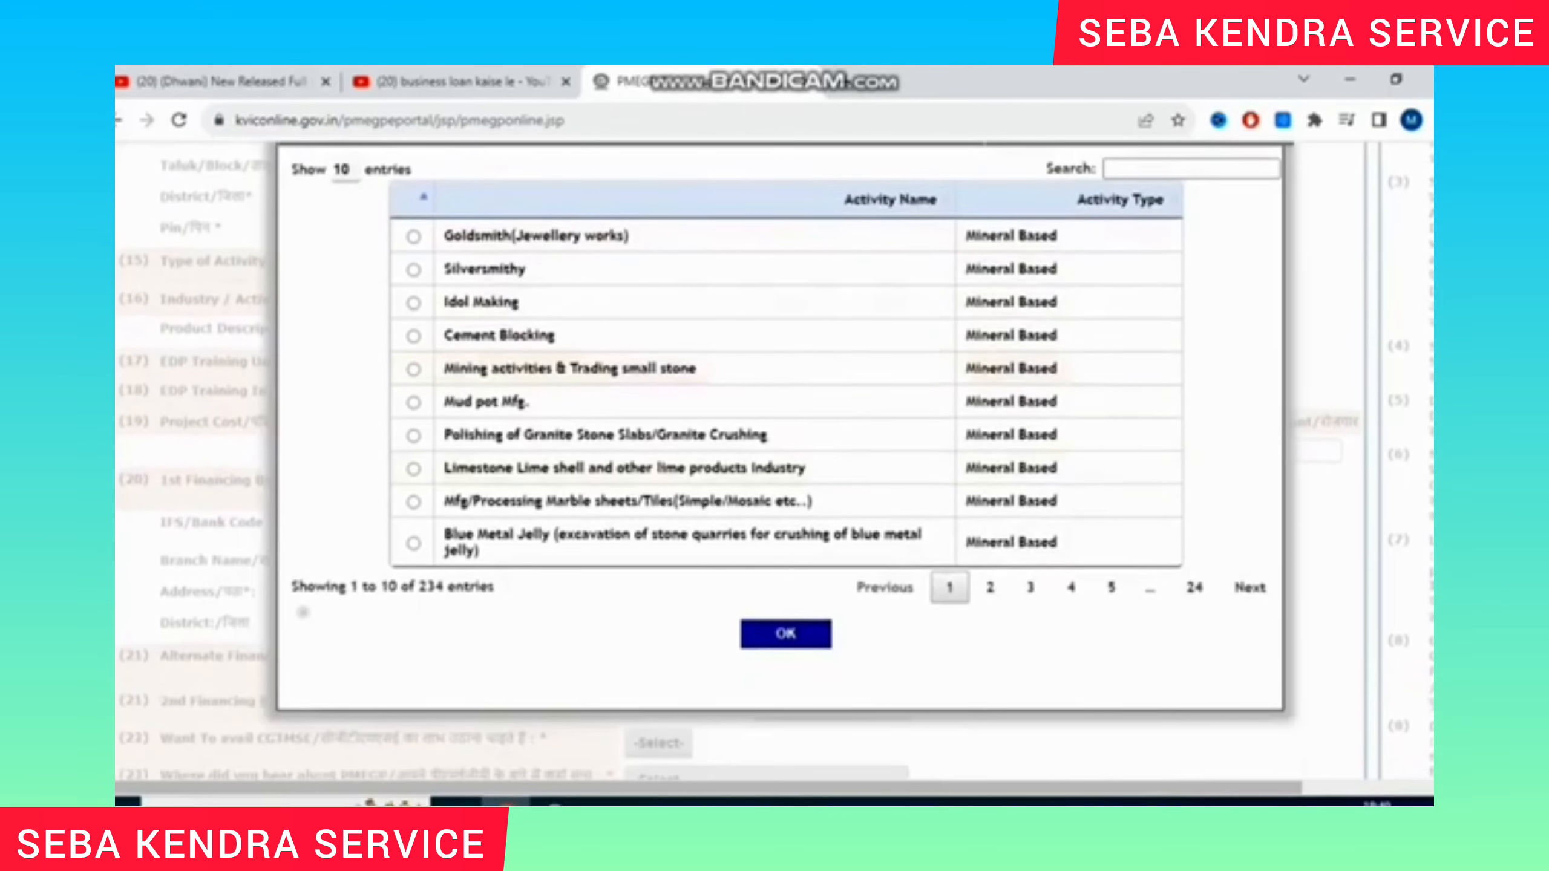
pyautogui.click(990, 587)
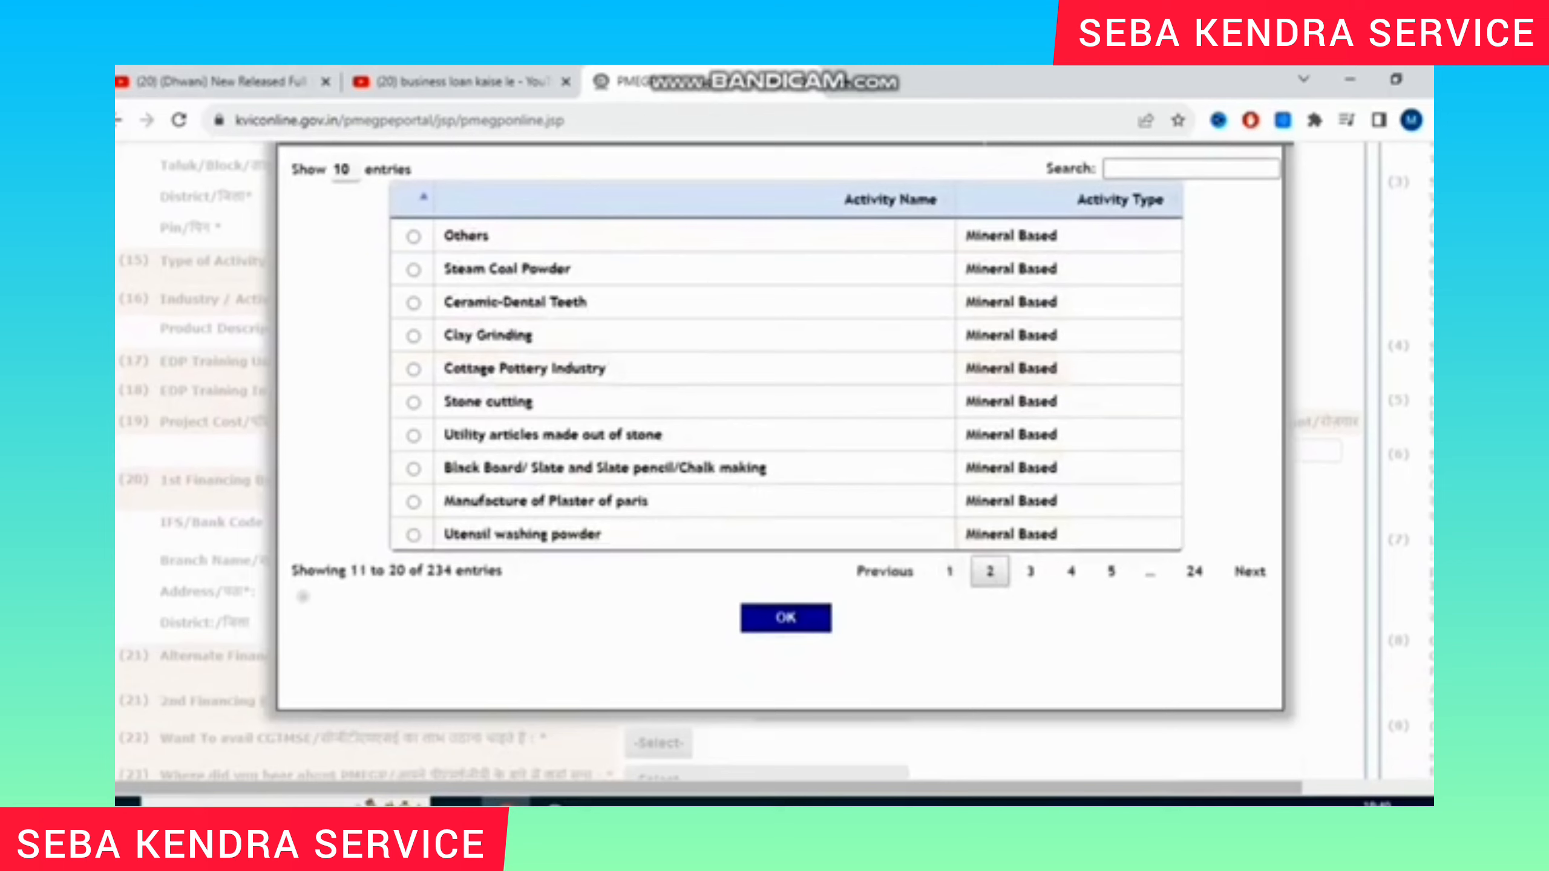
pyautogui.click(1183, 169)
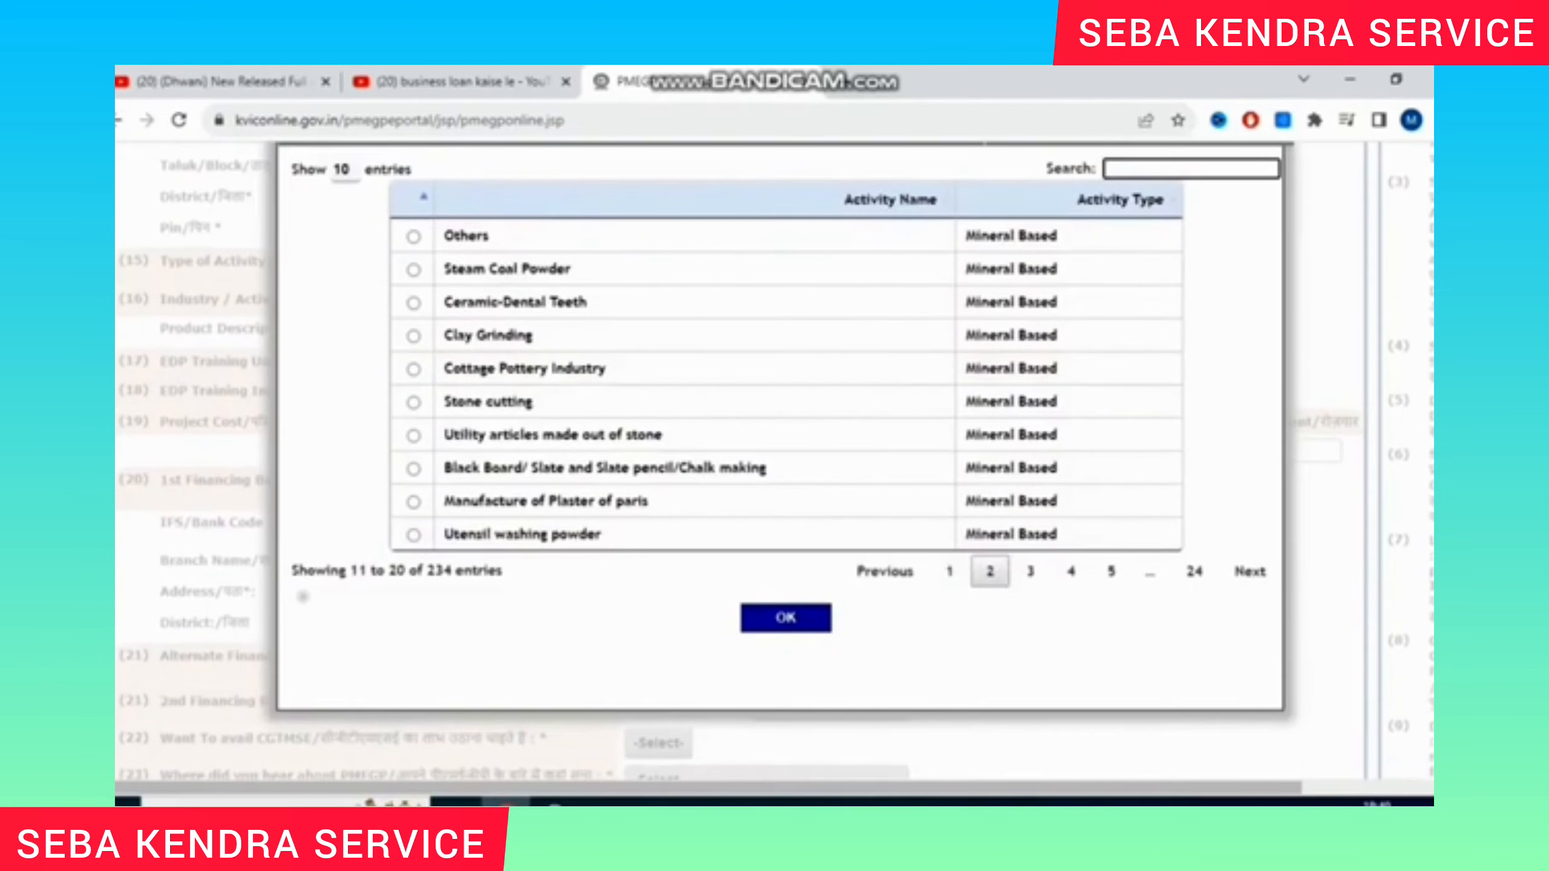
pyautogui.write('retai')
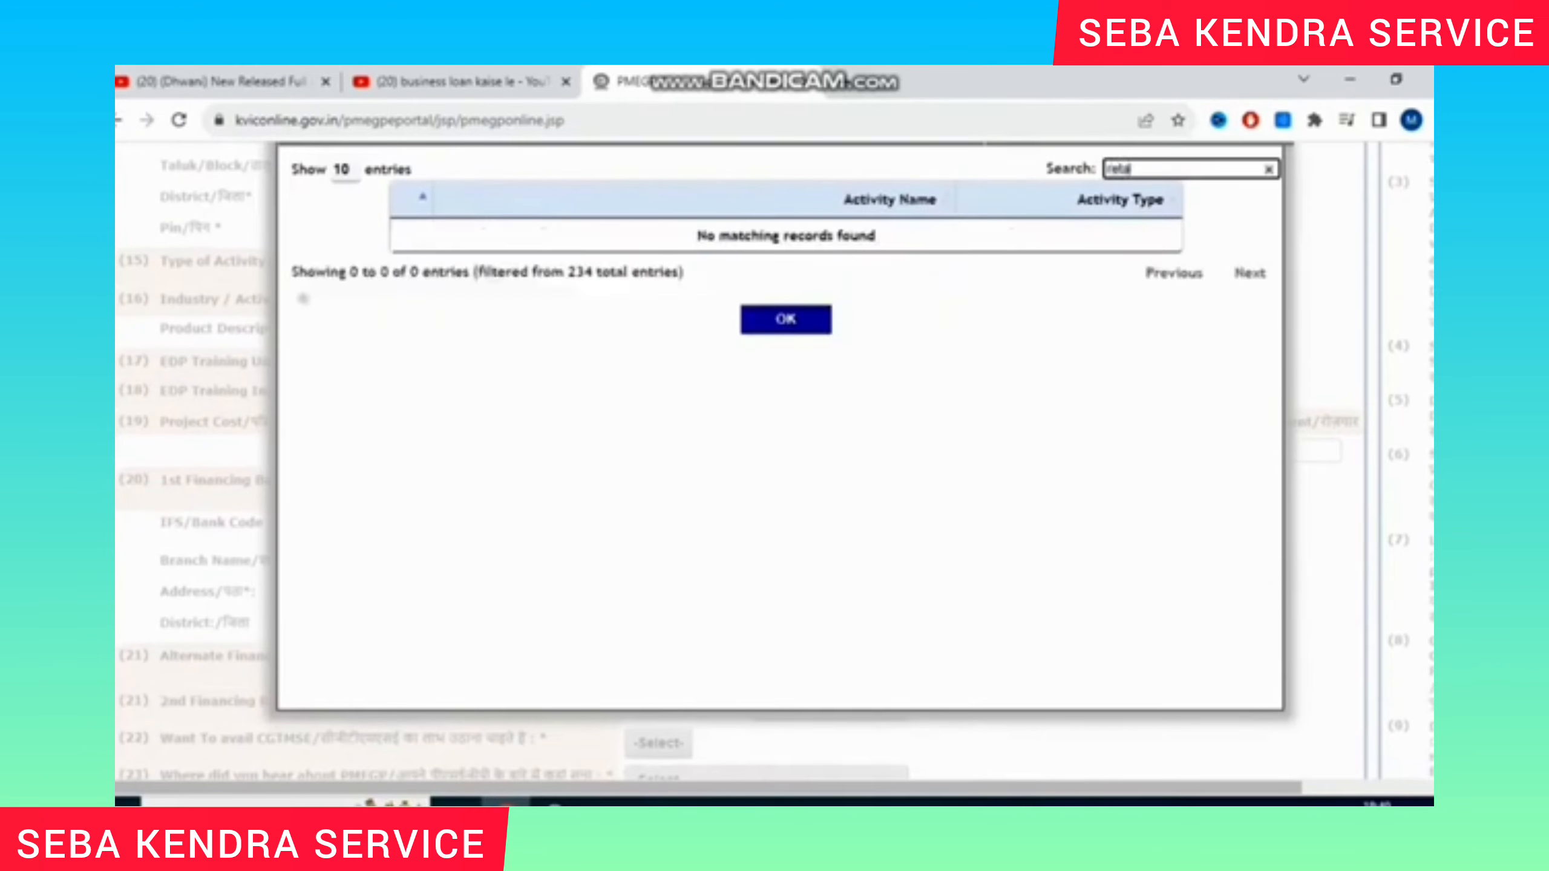
pyautogui.press('BackSpace')
pyautogui.press('BackSpace')
pyautogui.press('BackSpace')
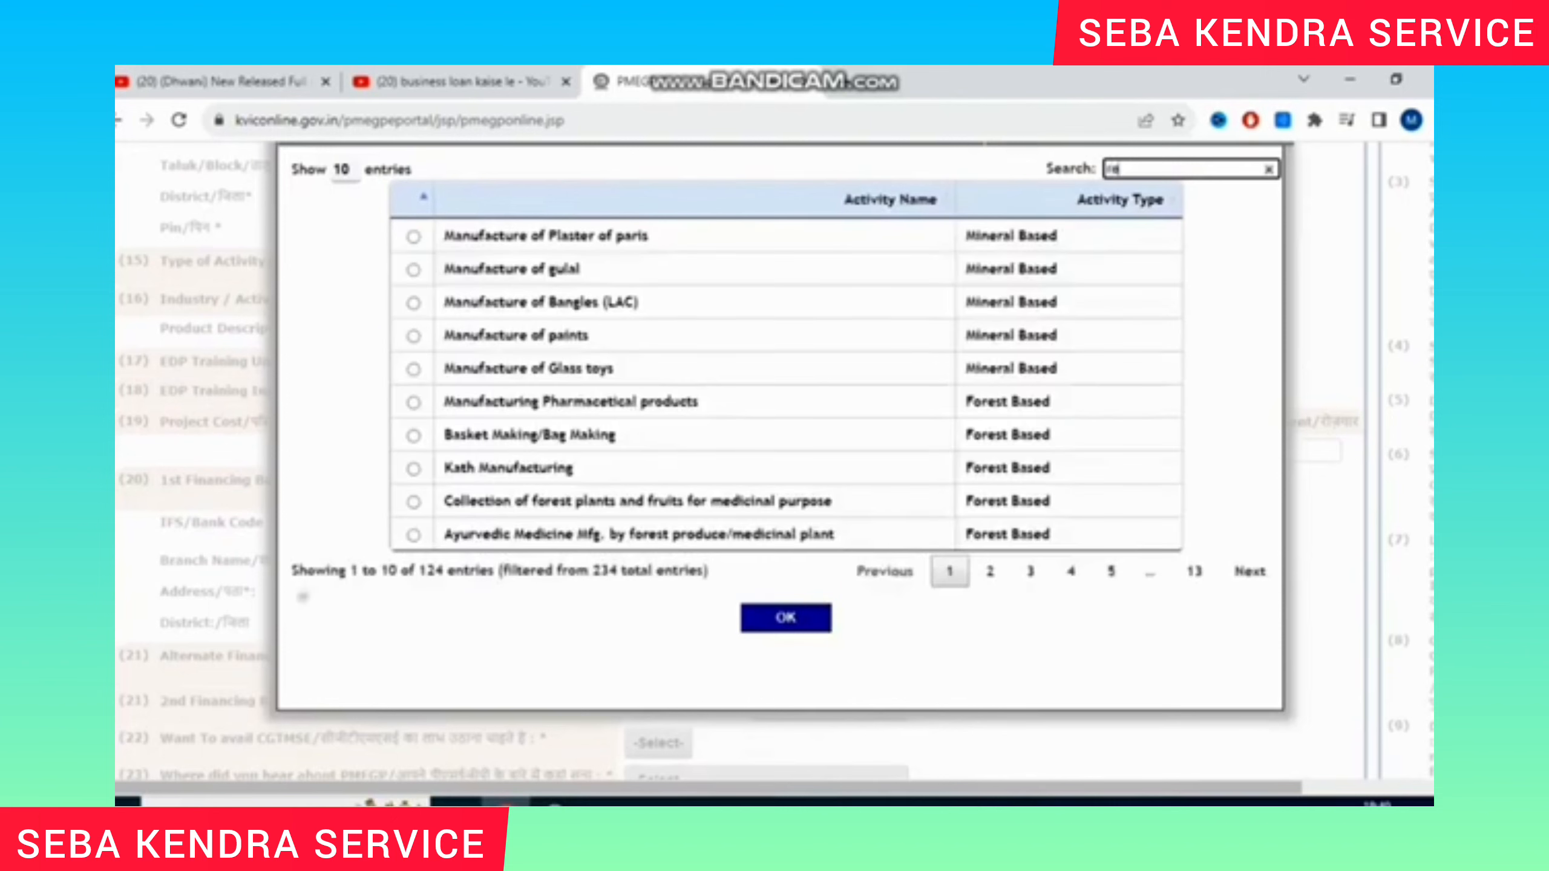
pyautogui.press('BackSpace')
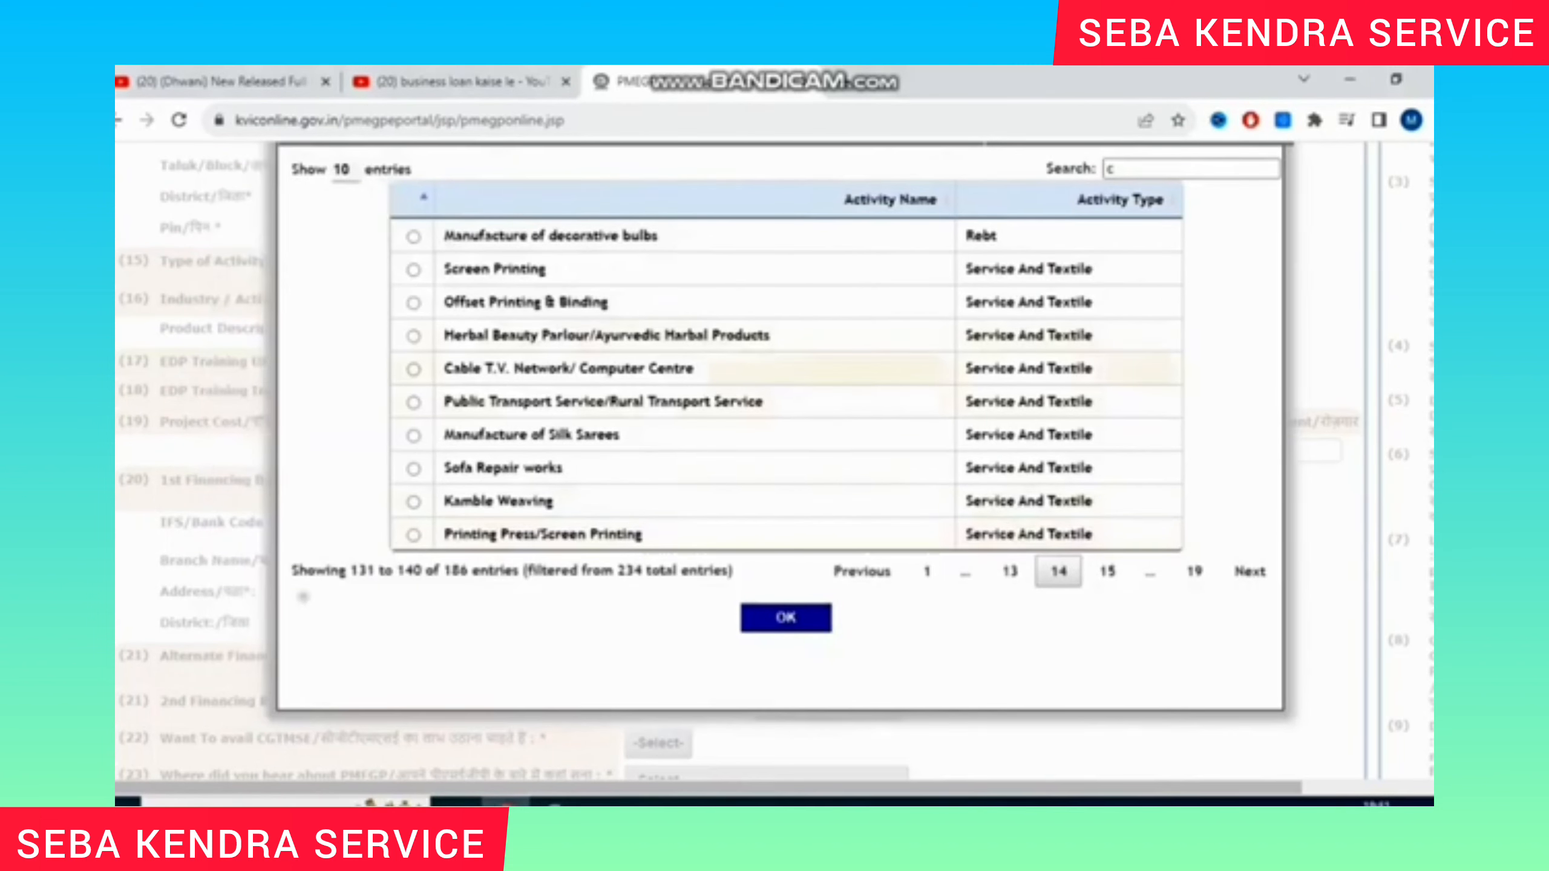
# Select Cable T.V. Network/ Computer Centre as the industry activity and confirm
pyautogui.moveTo(696, 370); pyautogui.dragTo(584, 369)
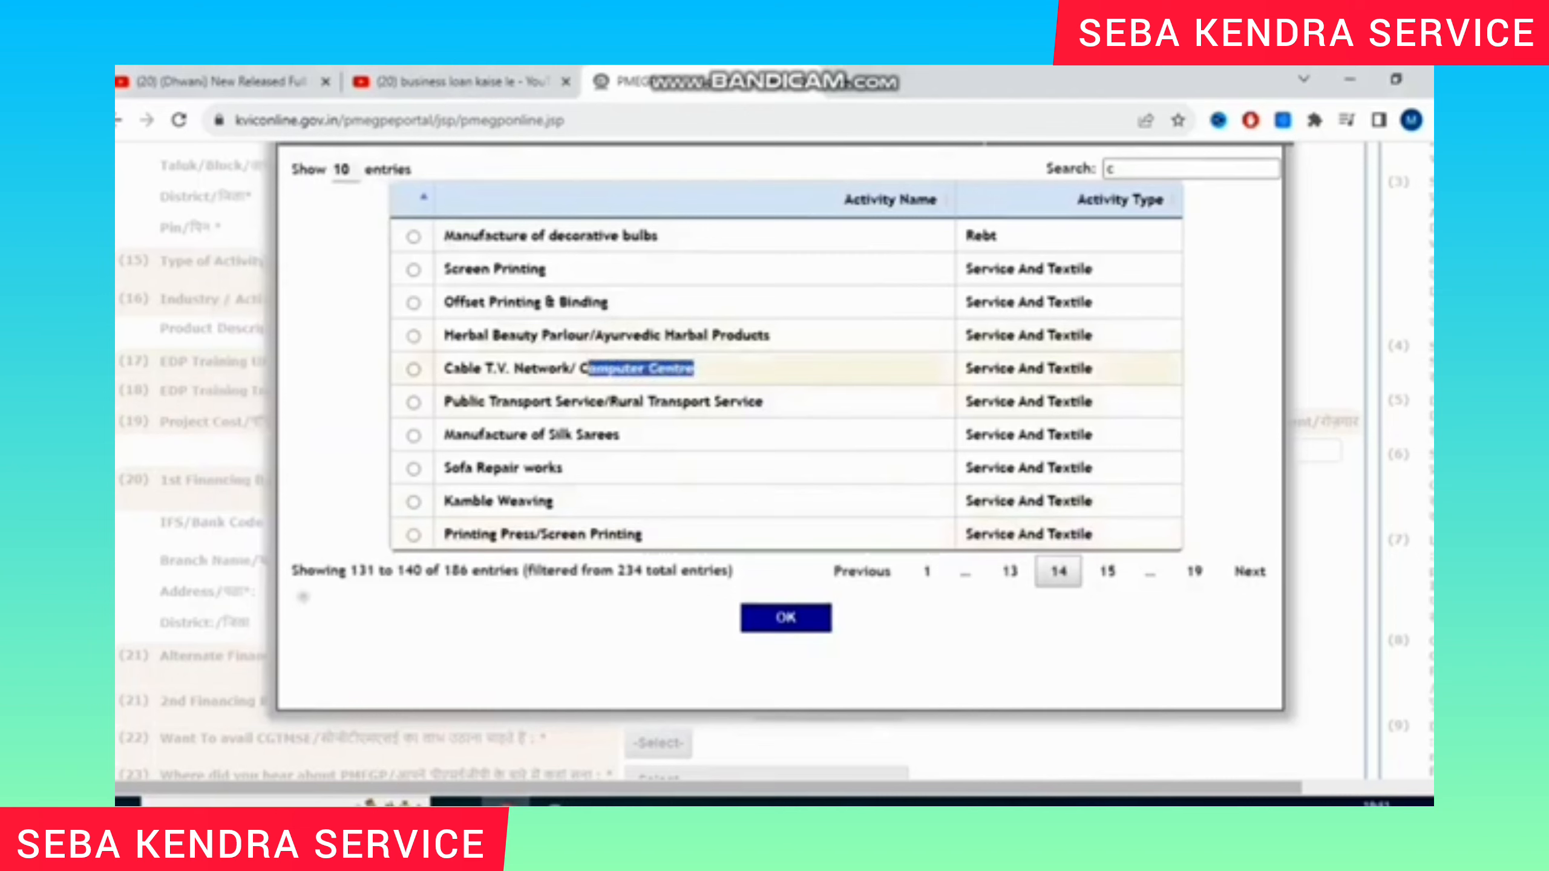
pyautogui.click(585, 370)
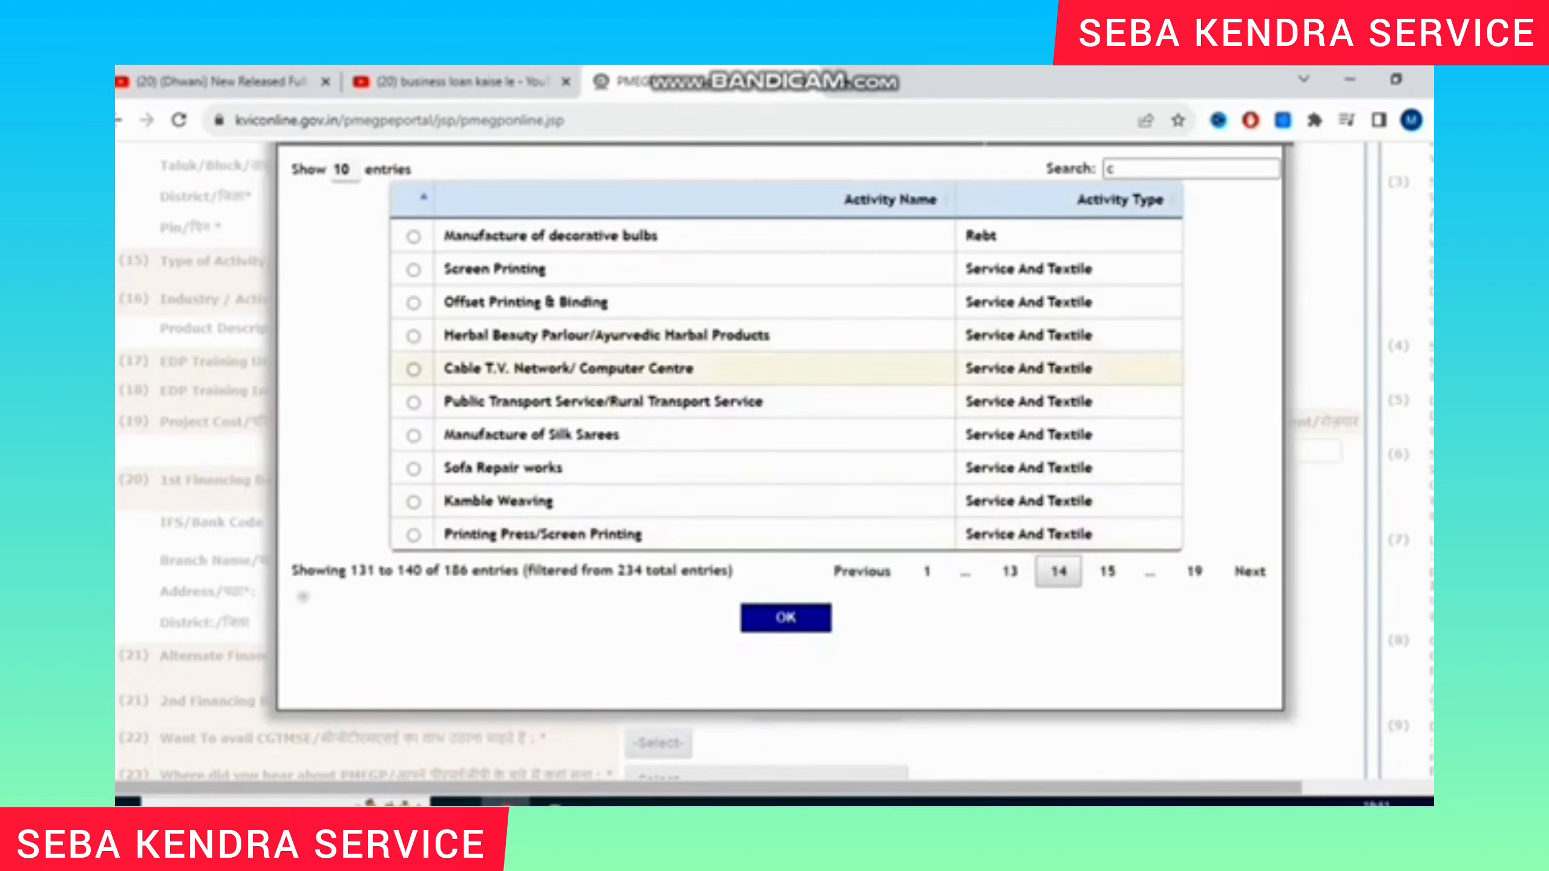
pyautogui.click(414, 369)
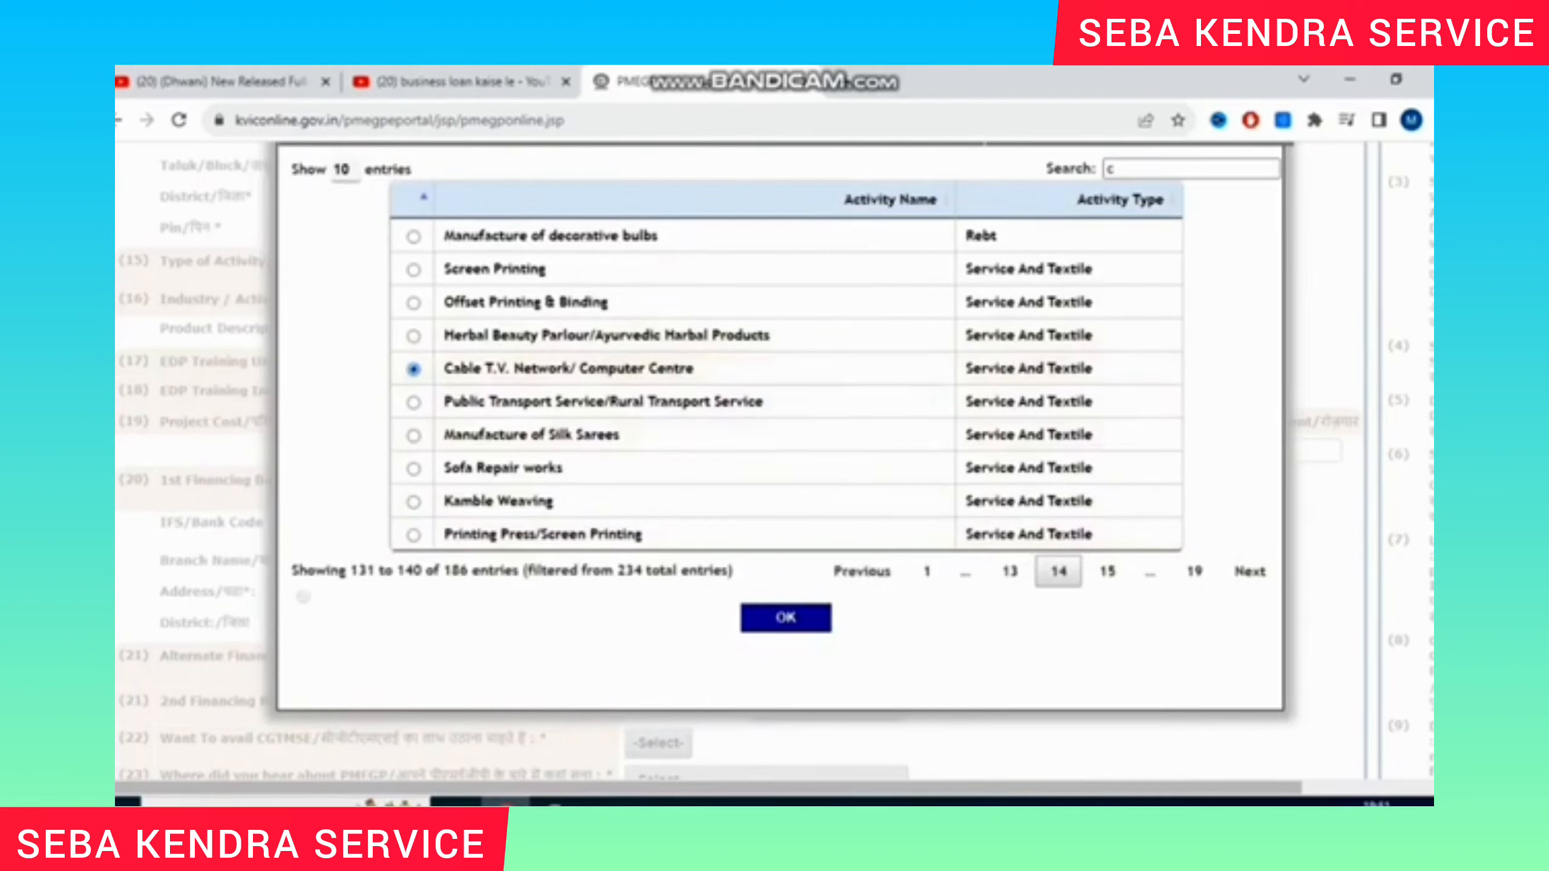
pyautogui.click(786, 617)
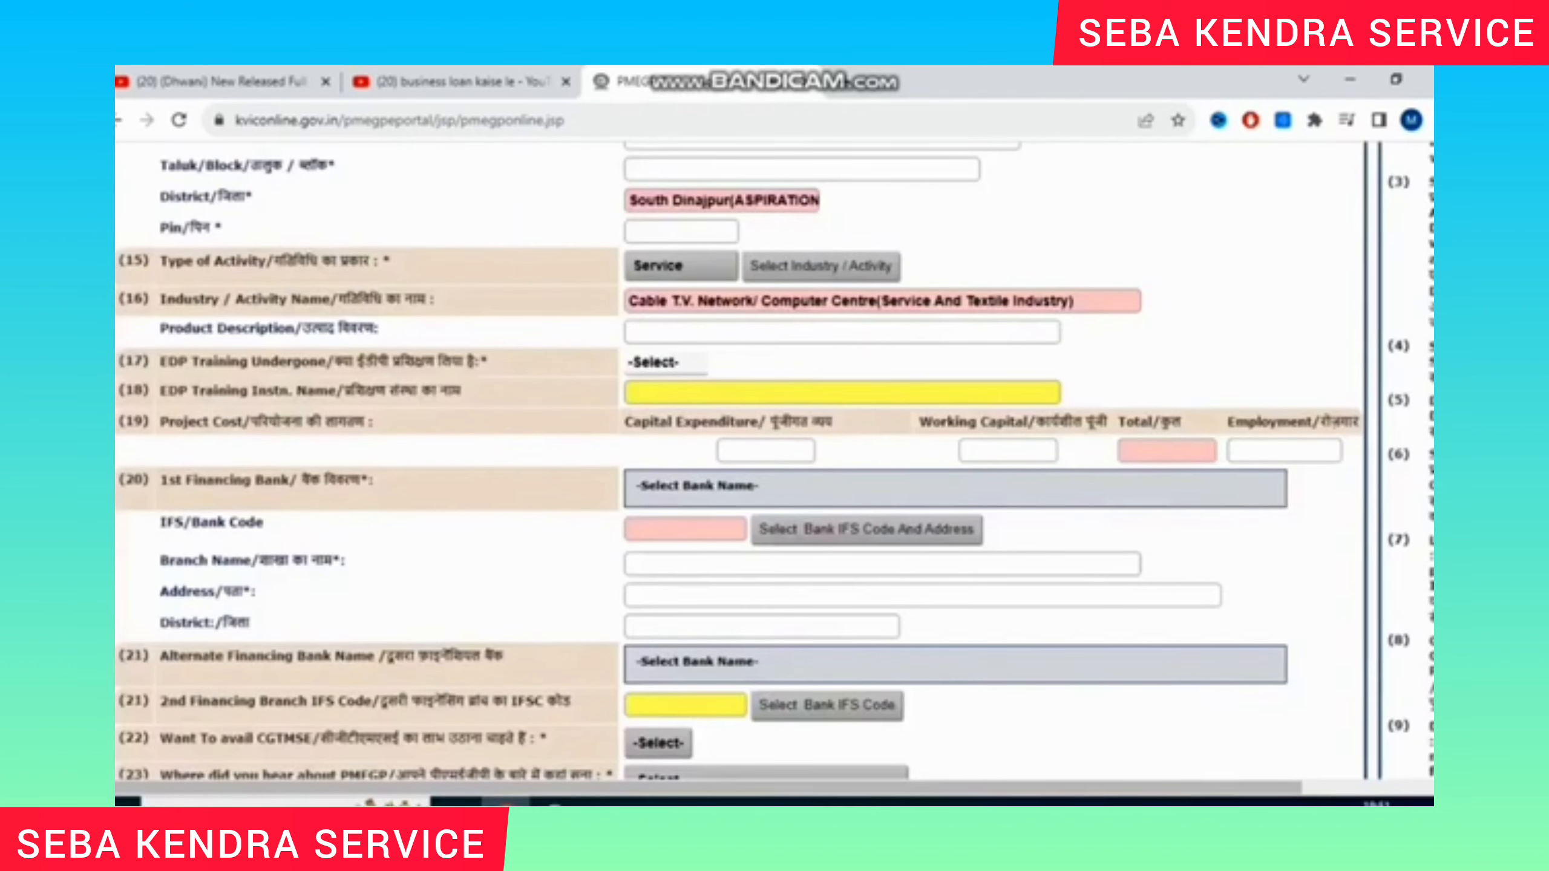
# Set EDP training undergone to No
pyautogui.scroll(2, 775, 461)
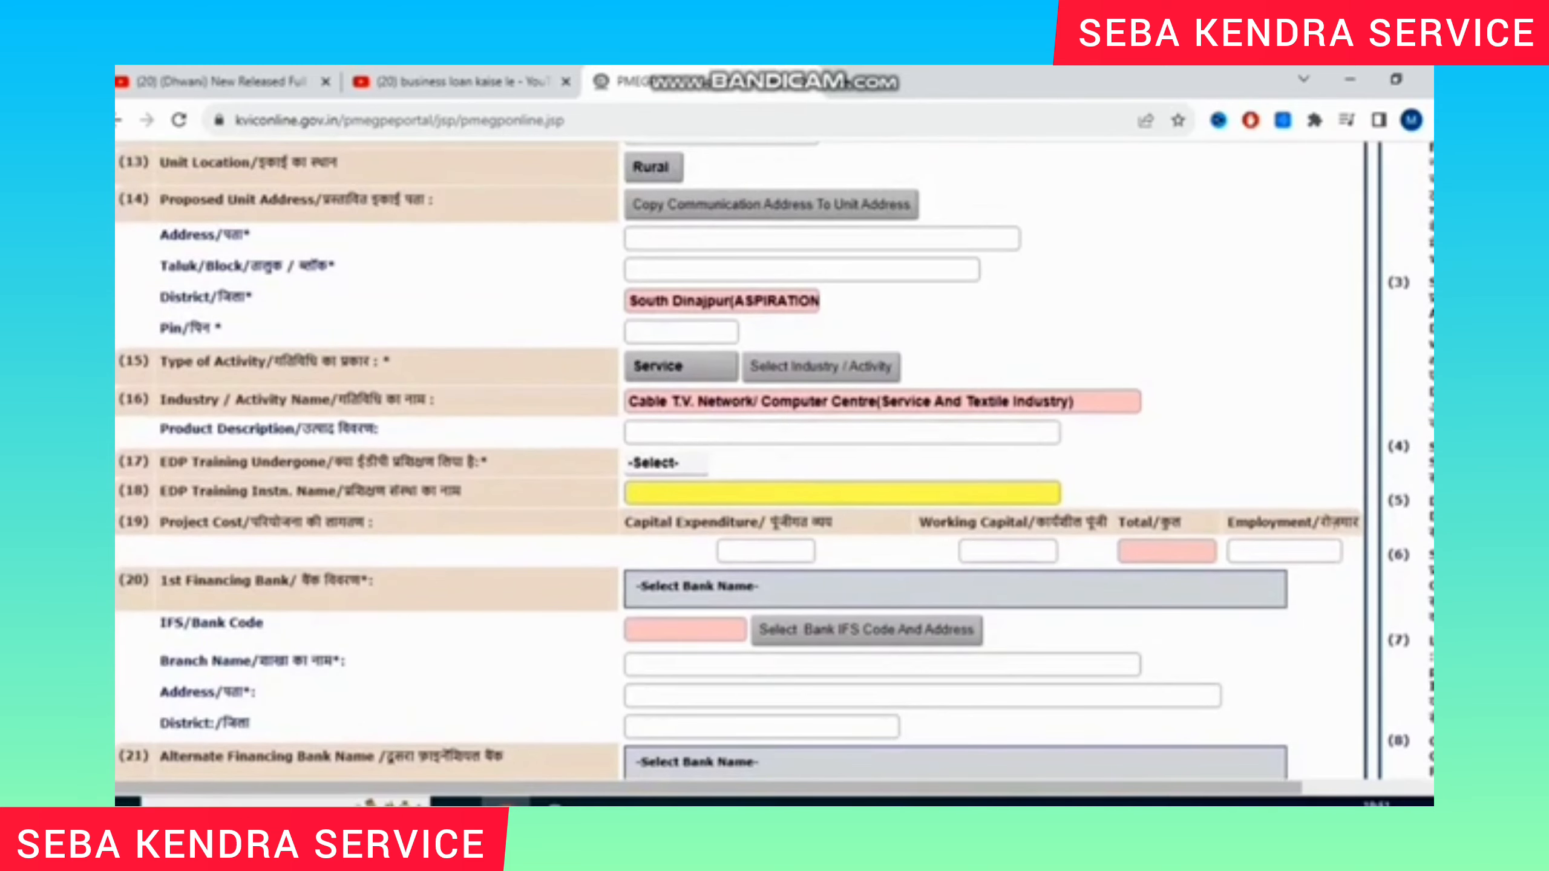
pyautogui.moveTo(216, 430); pyautogui.dragTo(380, 430)
pyautogui.click(390, 431)
pyautogui.click(793, 432)
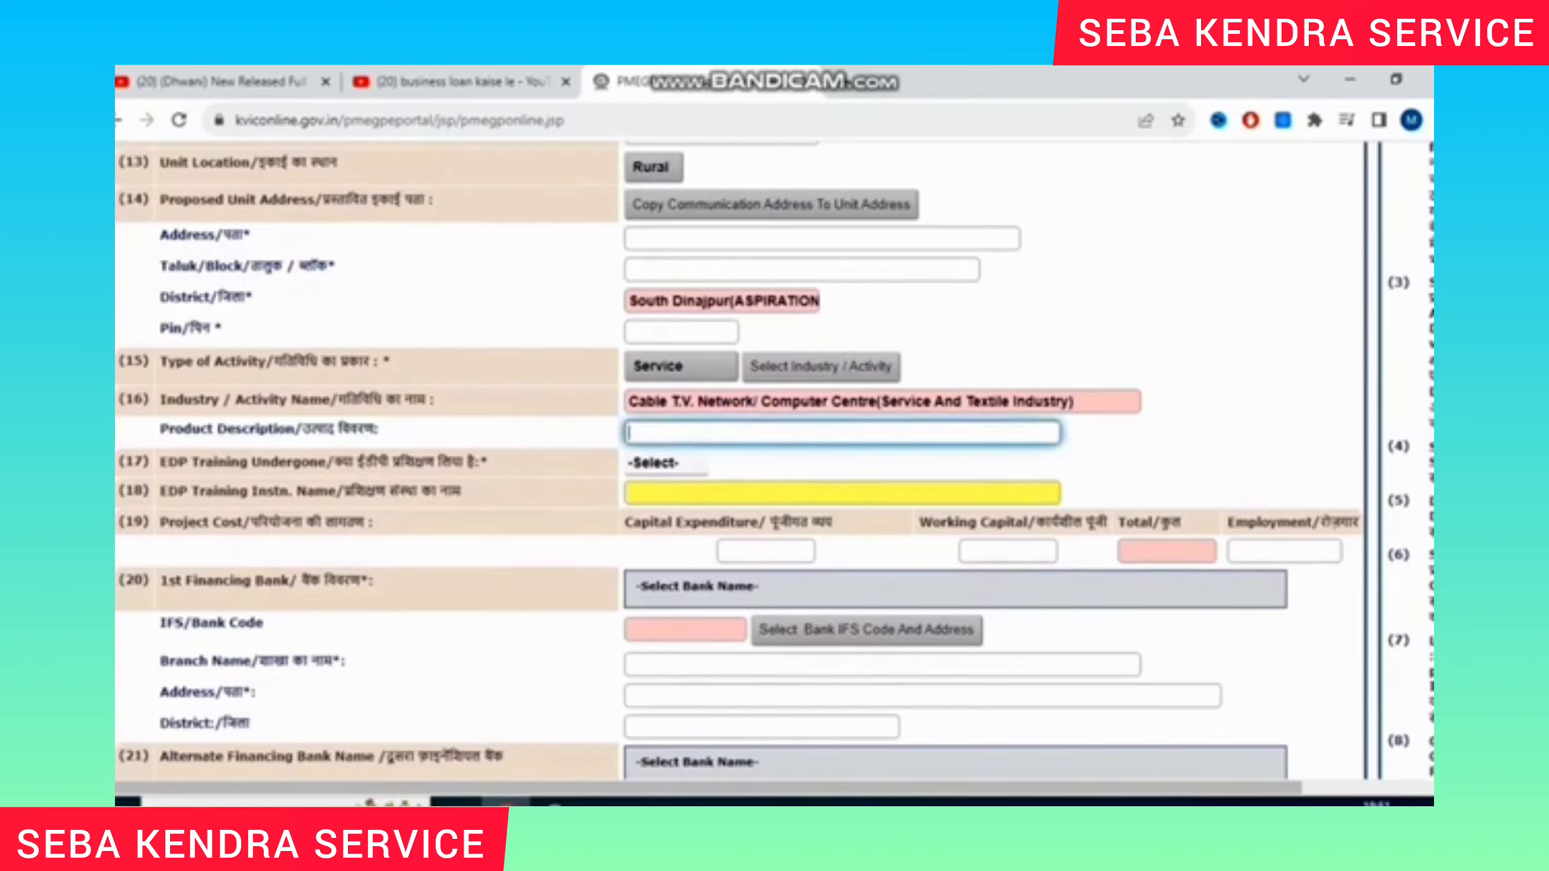
pyautogui.moveTo(192, 462); pyautogui.dragTo(400, 462)
pyautogui.click(665, 462)
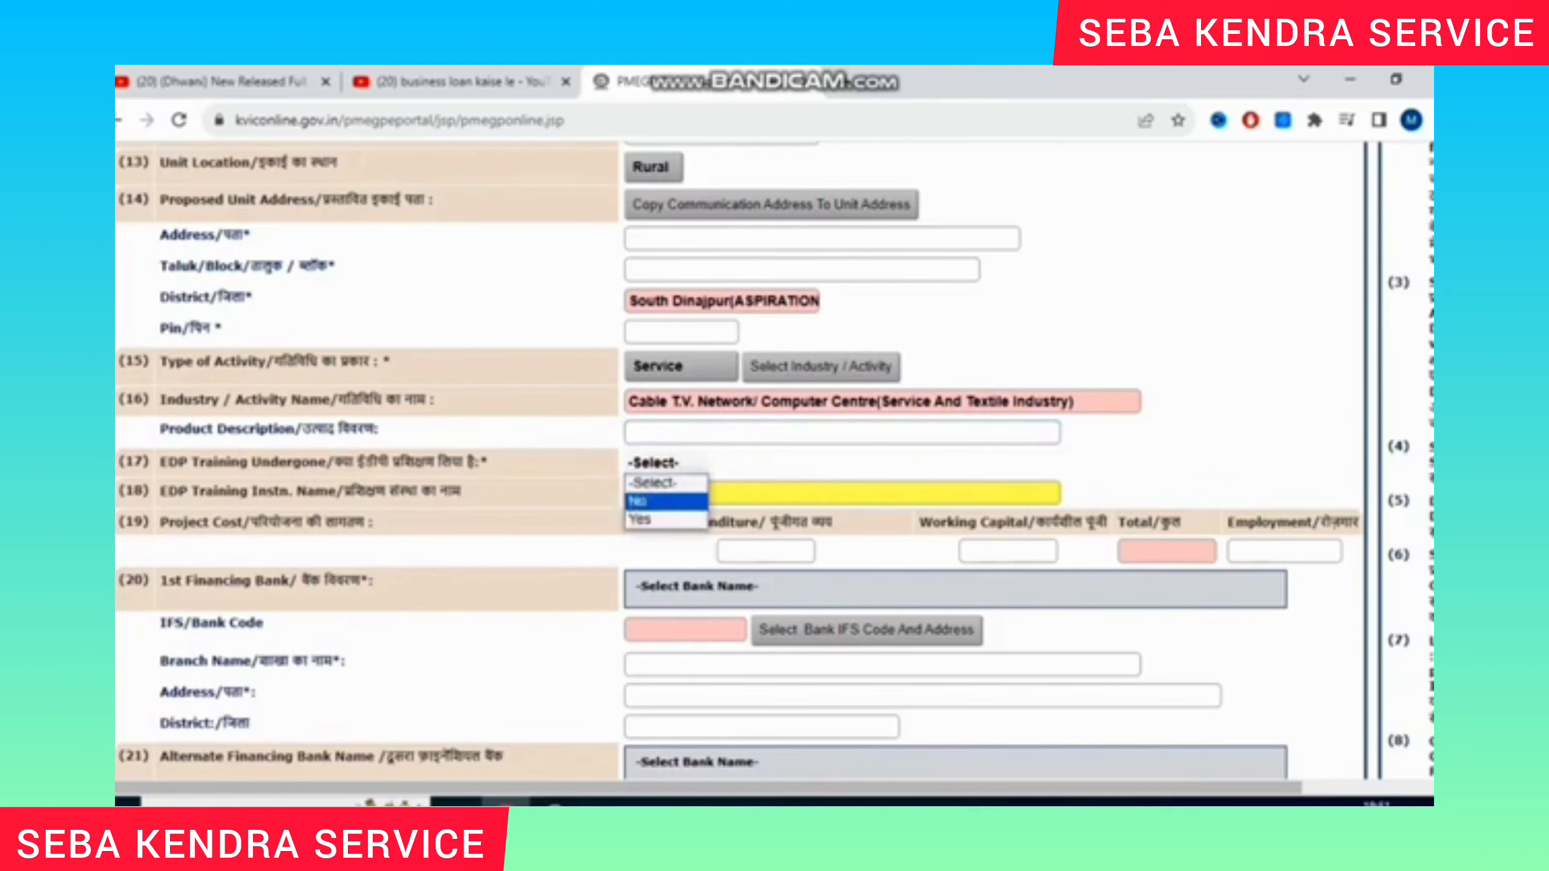
pyautogui.click(666, 501)
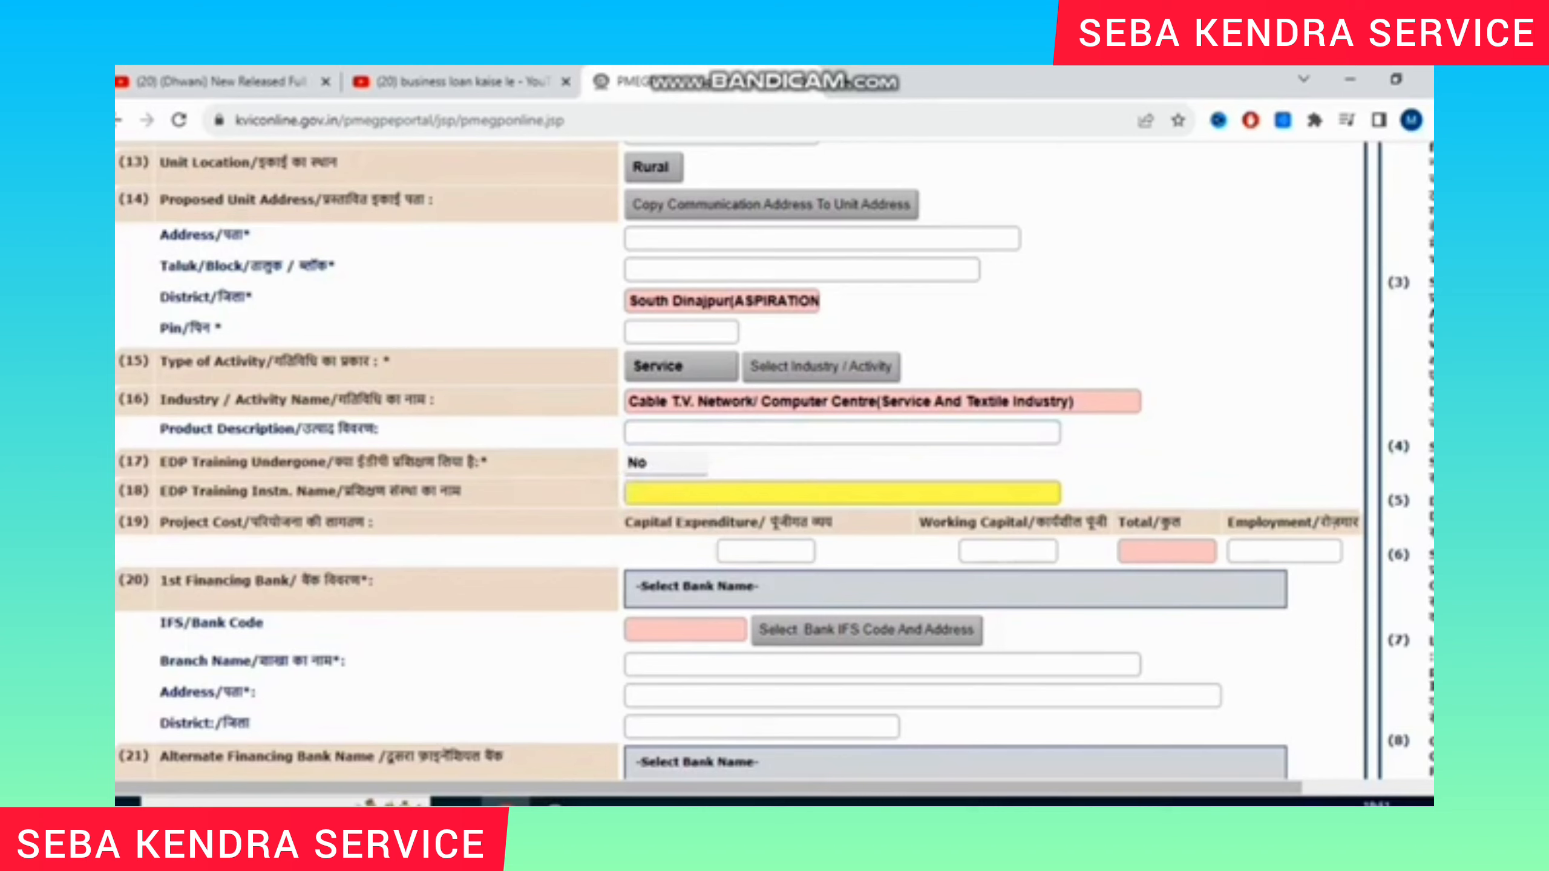
# Enter 200000 as the project's capital expenditure
pyautogui.moveTo(230, 491); pyautogui.dragTo(461, 491)
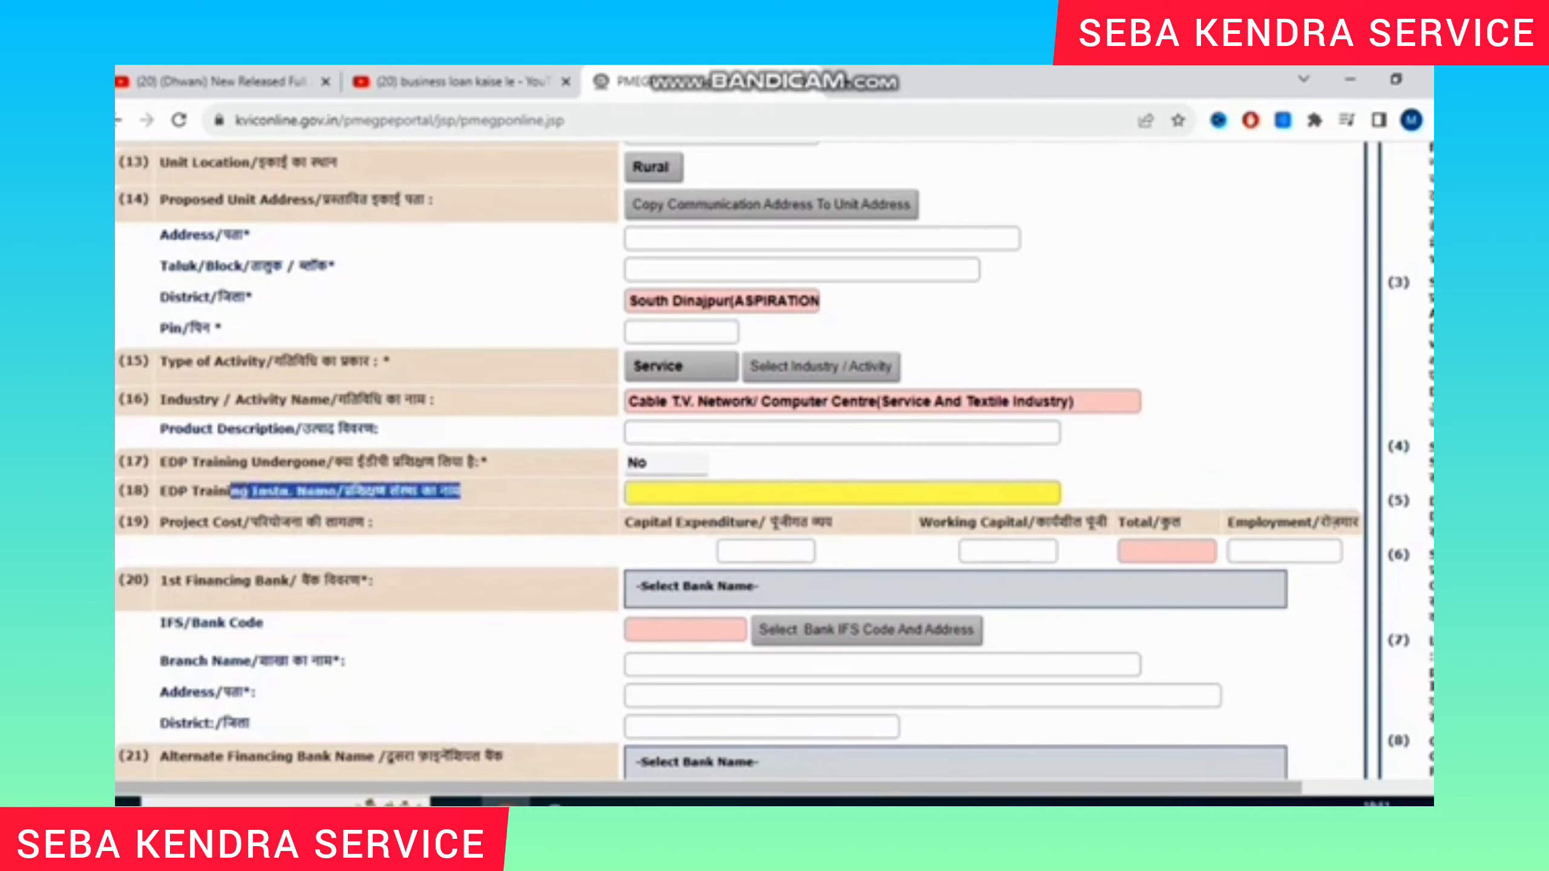
pyautogui.moveTo(250, 522); pyautogui.dragTo(371, 542)
pyautogui.click(371, 543)
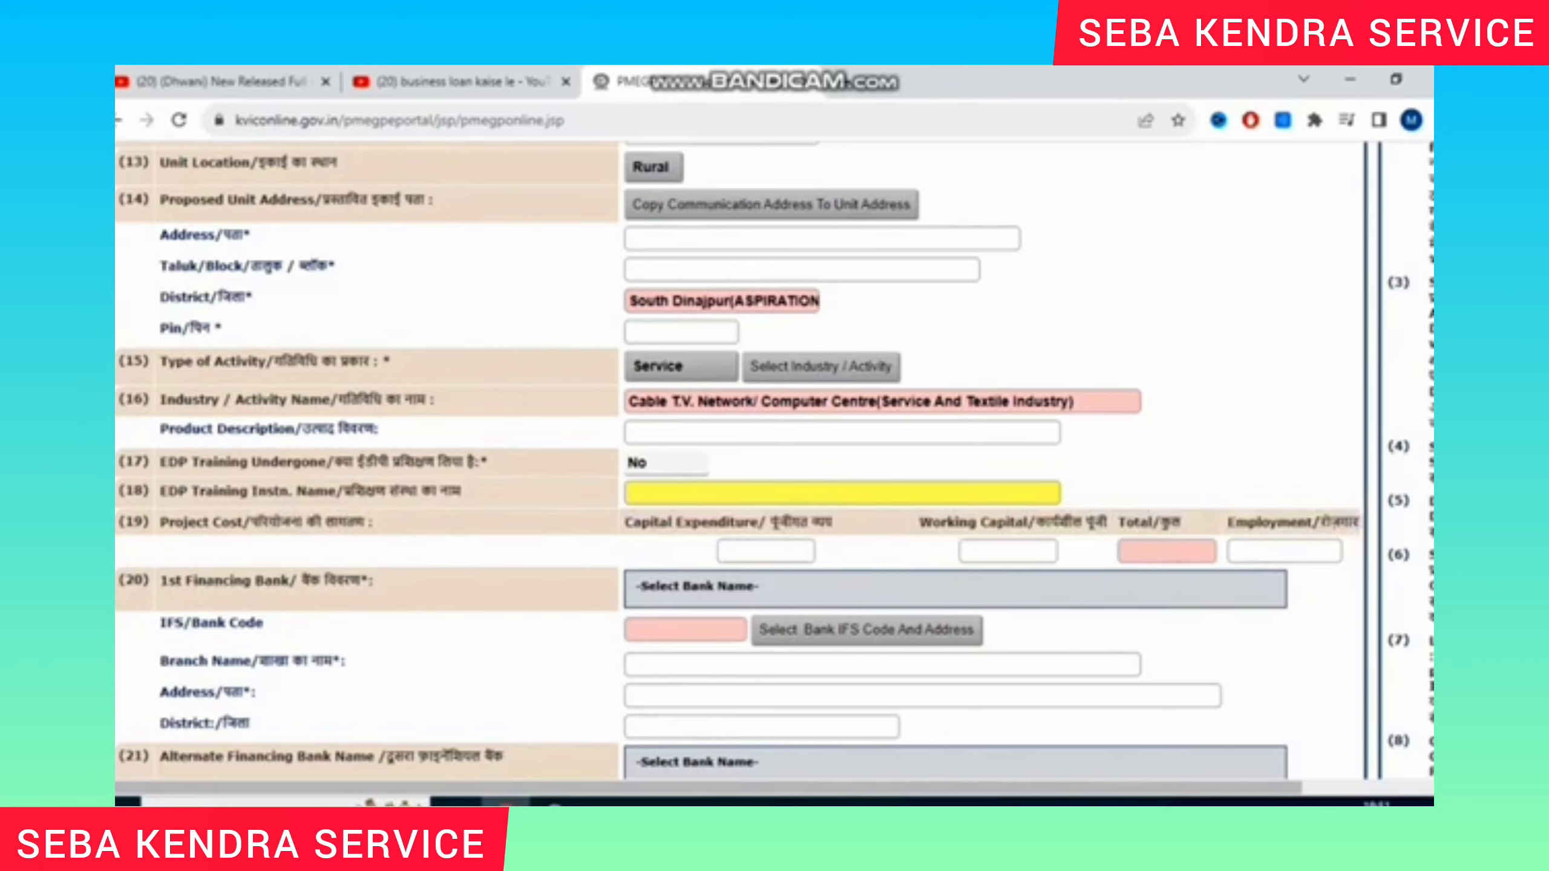
pyautogui.moveTo(640, 522); pyautogui.dragTo(835, 522)
pyautogui.click(836, 523)
pyautogui.click(765, 551)
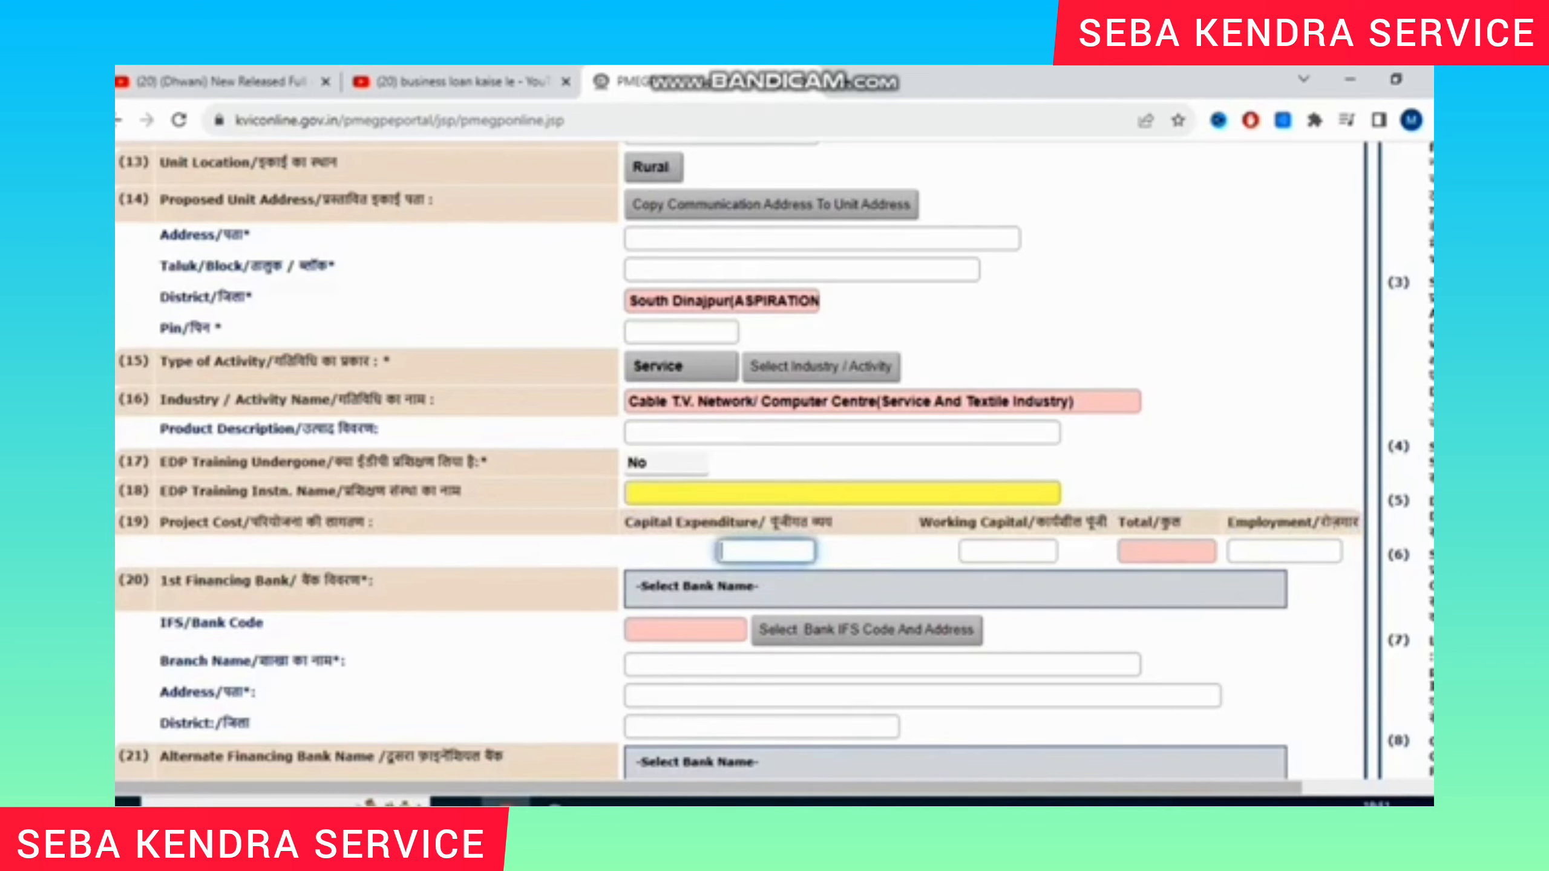
pyautogui.write('200000')
pyautogui.press('Tab')
# Enter 100000 as the project's working capital
pyautogui.moveTo(957, 522); pyautogui.dragTo(1025, 551)
pyautogui.click(1008, 551)
pyautogui.write('100000')
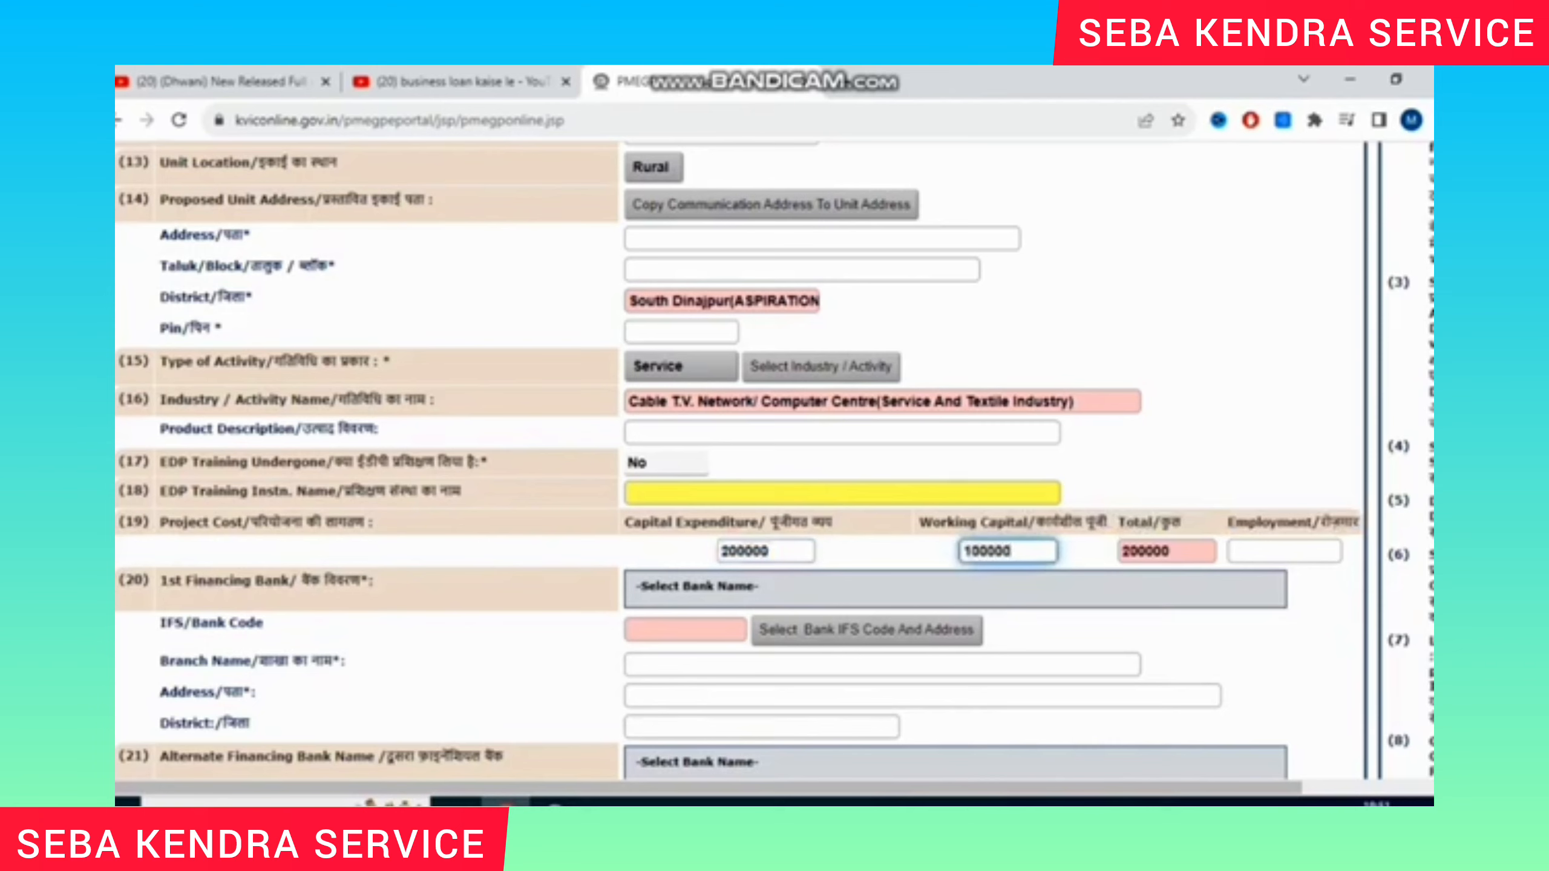
pyautogui.press('Tab')
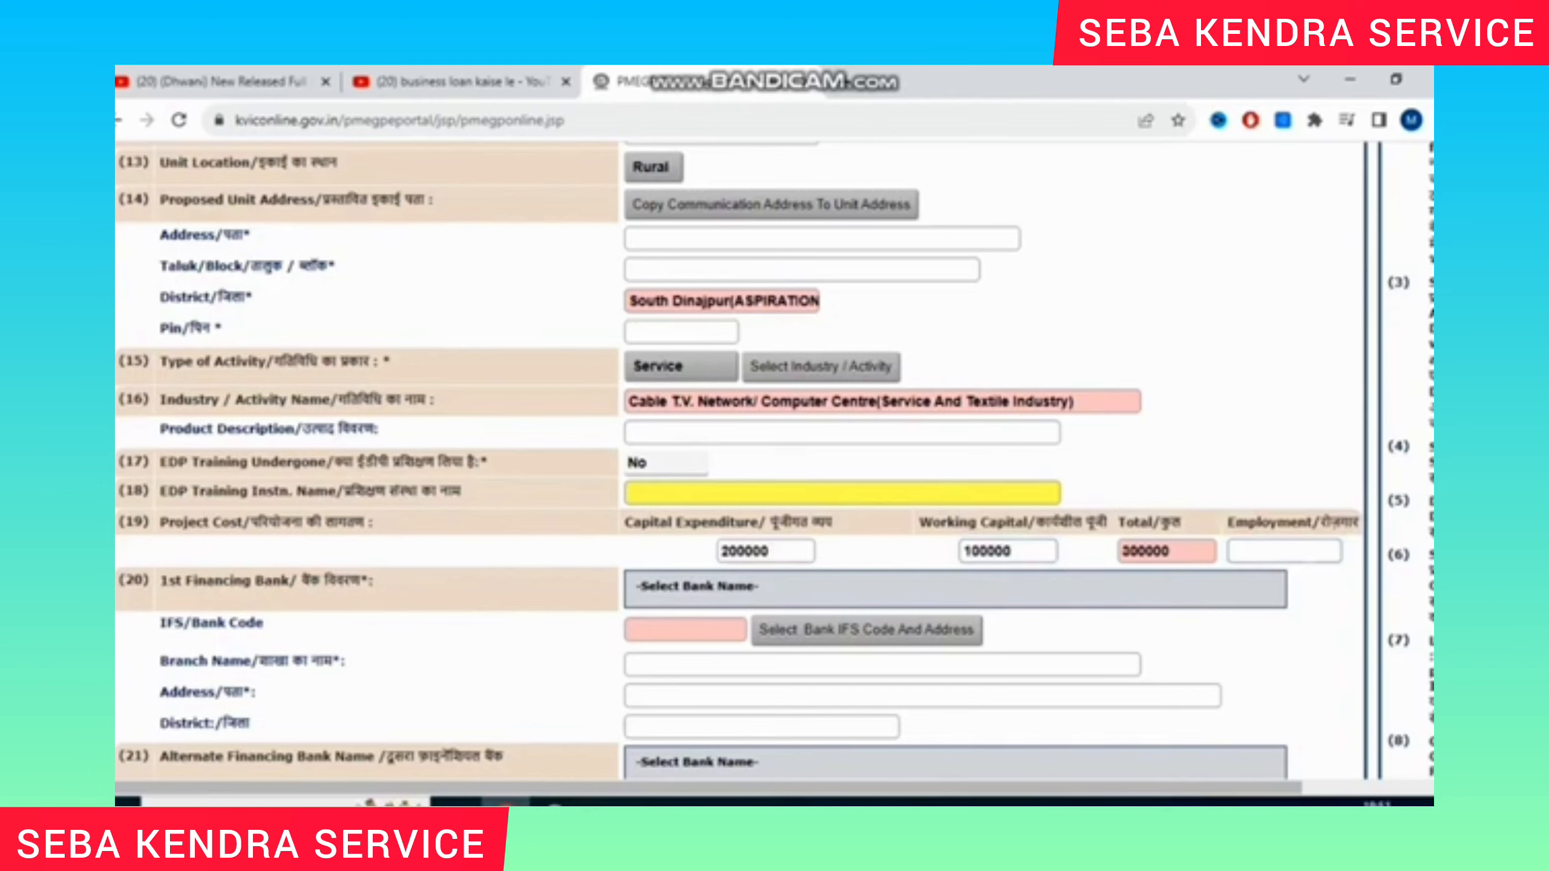
# Set the capital expenditure to 100000
pyautogui.hotkey('ctrl', 'a')
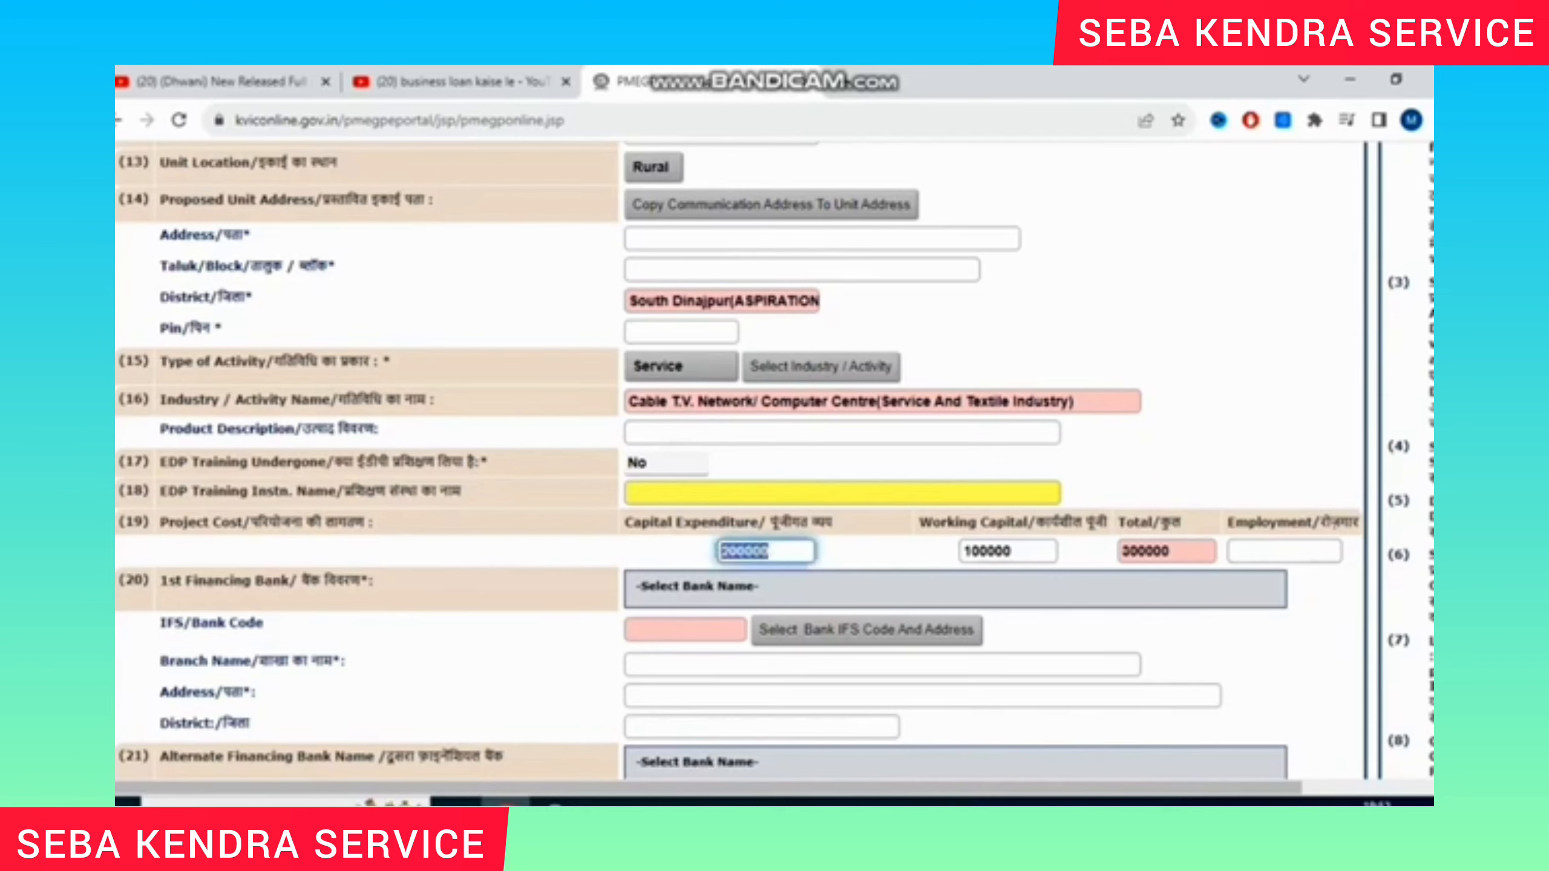
pyautogui.write('50000')
pyautogui.click(1011, 552)
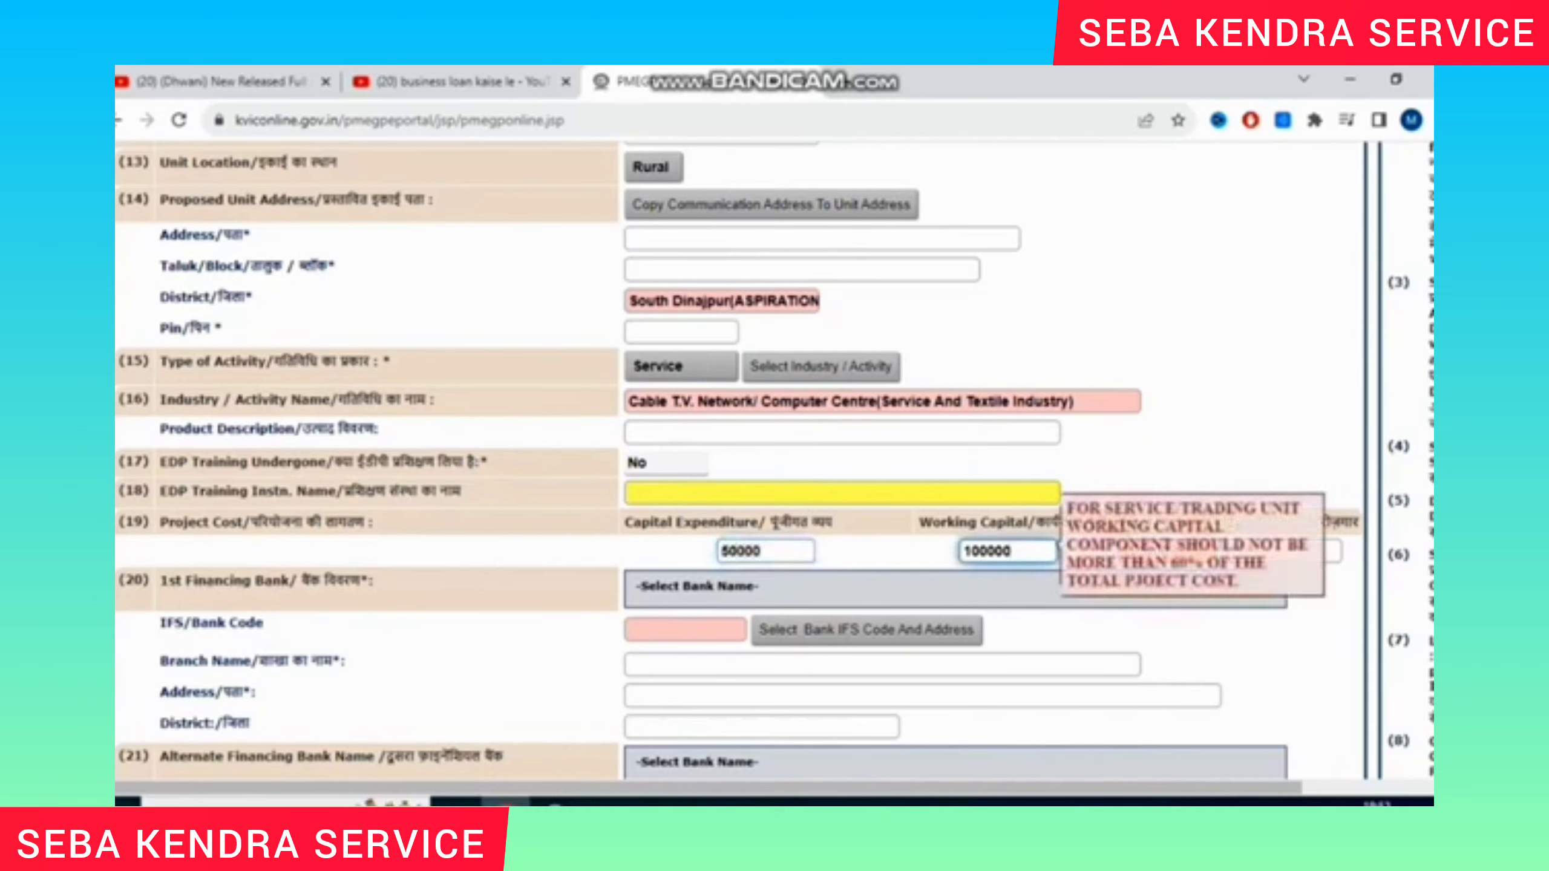
pyautogui.click(554, 802)
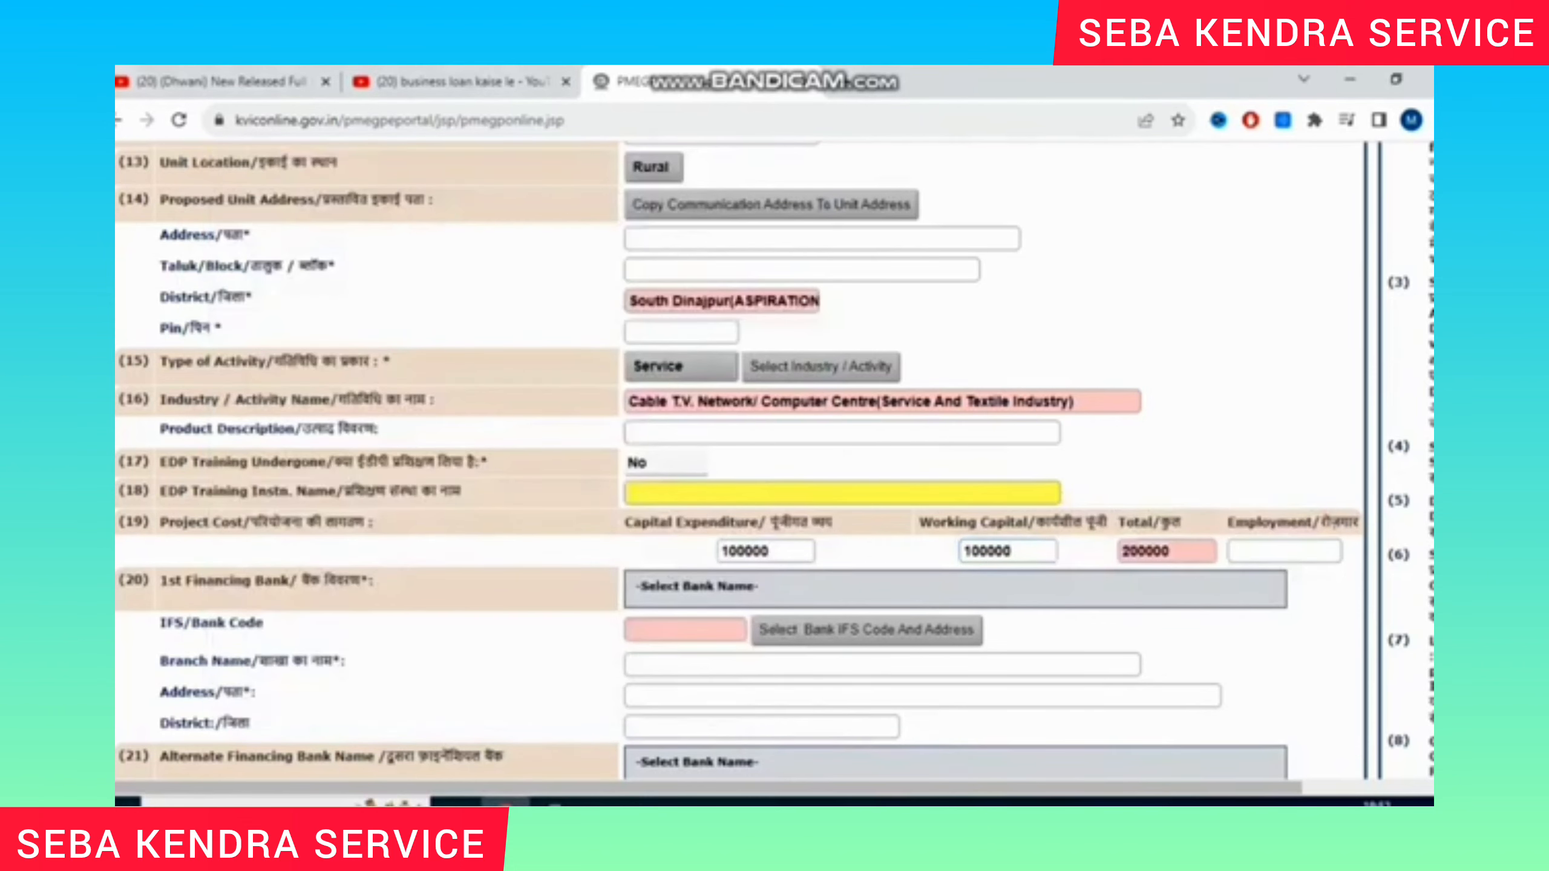
# Examine the project cost columns and the employment field
pyautogui.moveTo(660, 522); pyautogui.dragTo(780, 522)
pyautogui.click(780, 522)
pyautogui.moveTo(930, 522); pyautogui.dragTo(1341, 522)
pyautogui.click(1108, 523)
pyautogui.click(1183, 522)
pyautogui.click(1341, 522)
pyautogui.click(1284, 552)
# Select BANK OF BARODA as the first financing bank
pyautogui.scroll(-2, 775, 457)
pyautogui.scroll(-1, 775, 458)
pyautogui.moveTo(181, 481); pyautogui.dragTo(375, 481)
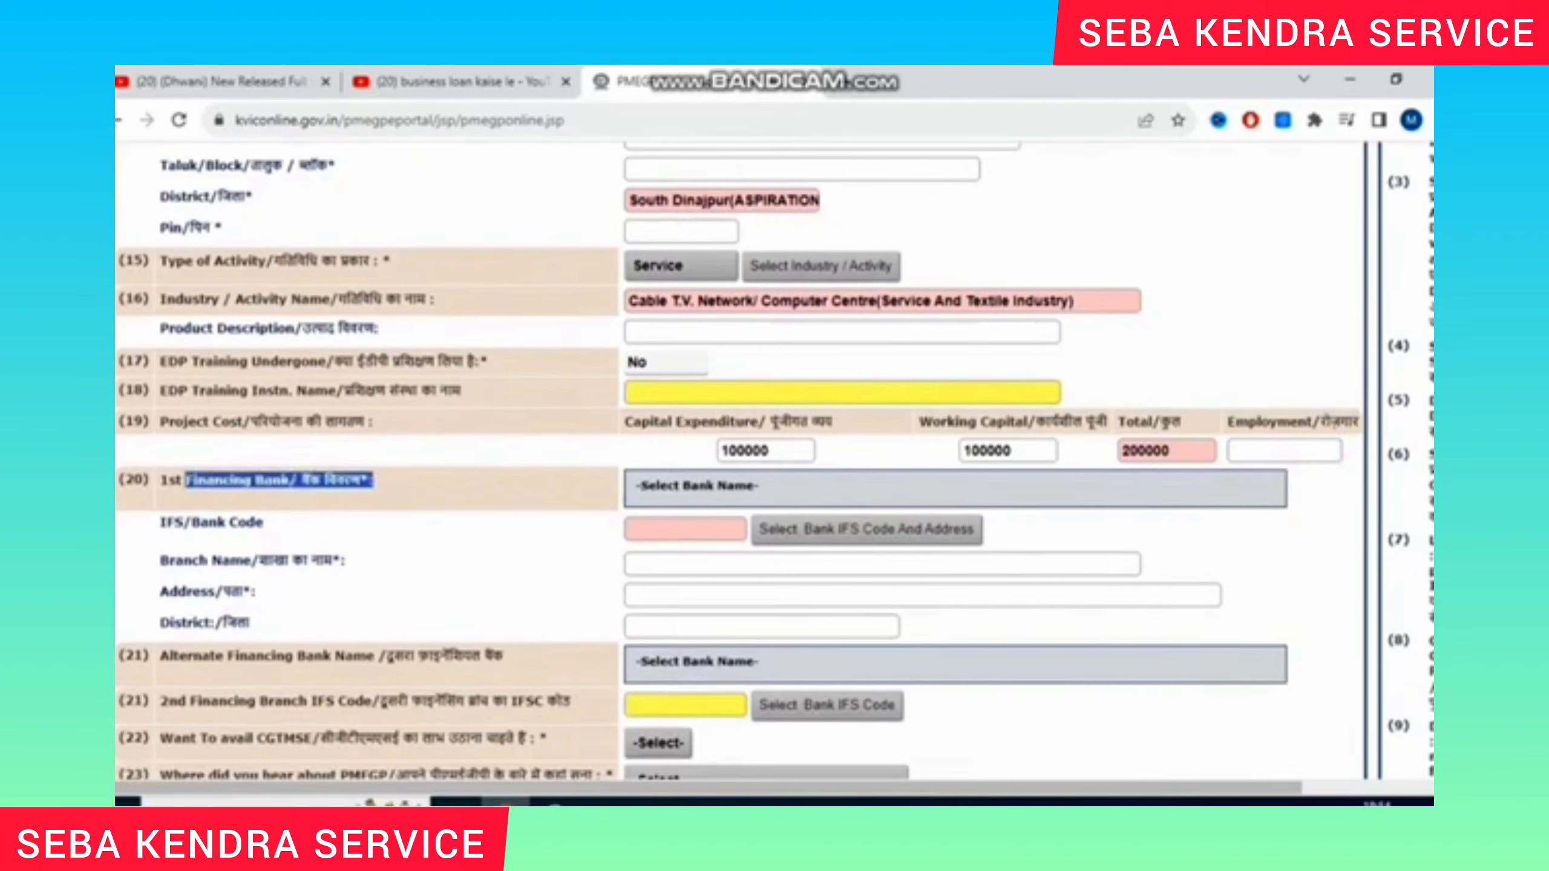
pyautogui.click(375, 481)
pyautogui.click(951, 489)
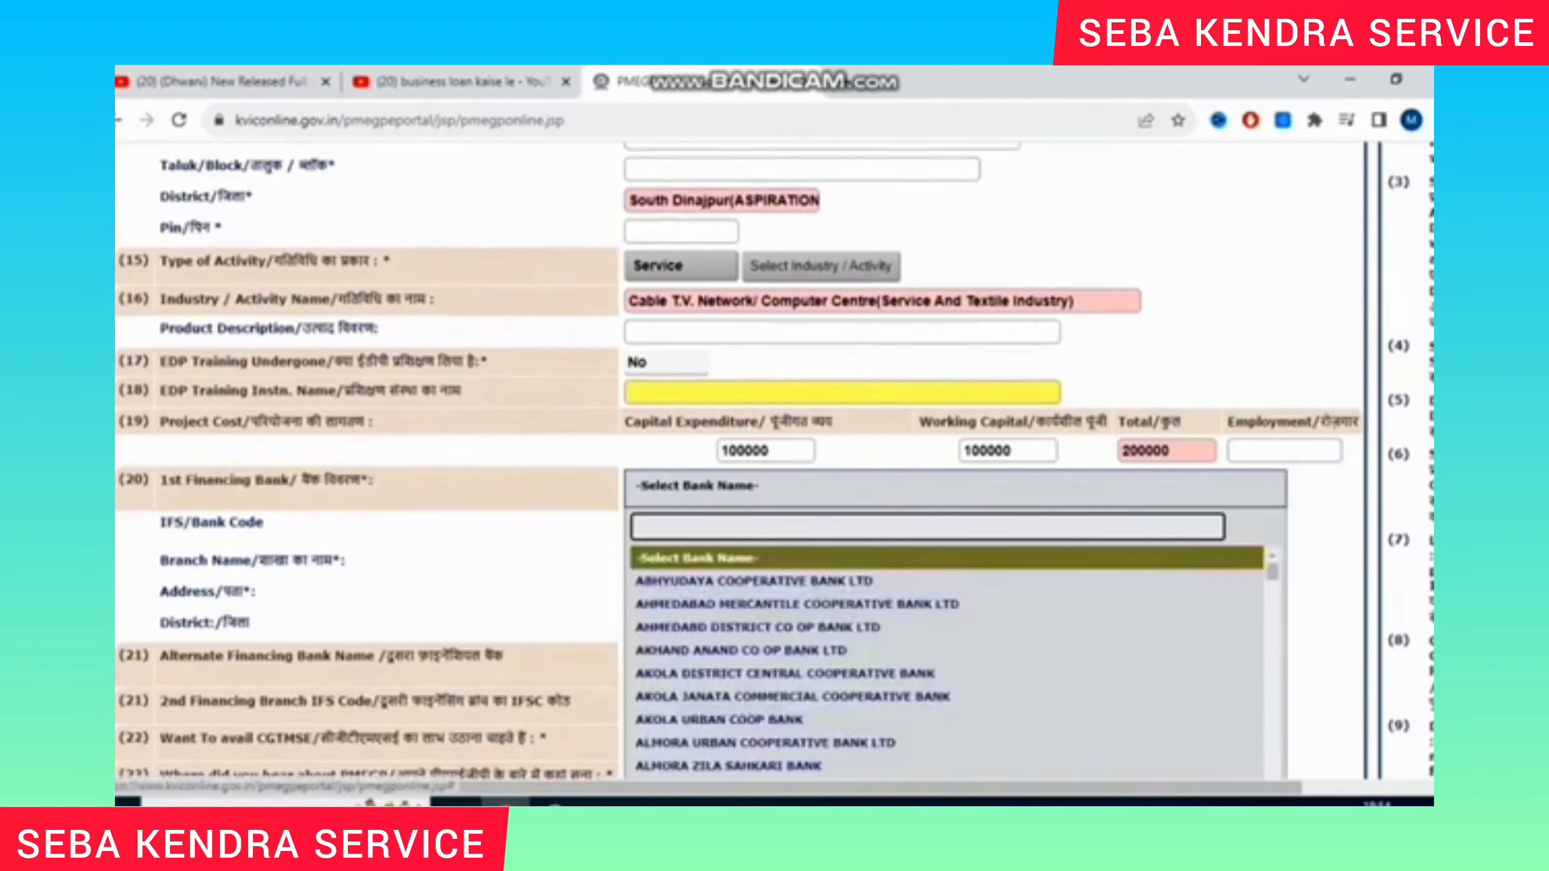
pyautogui.scroll(-10, 946, 665)
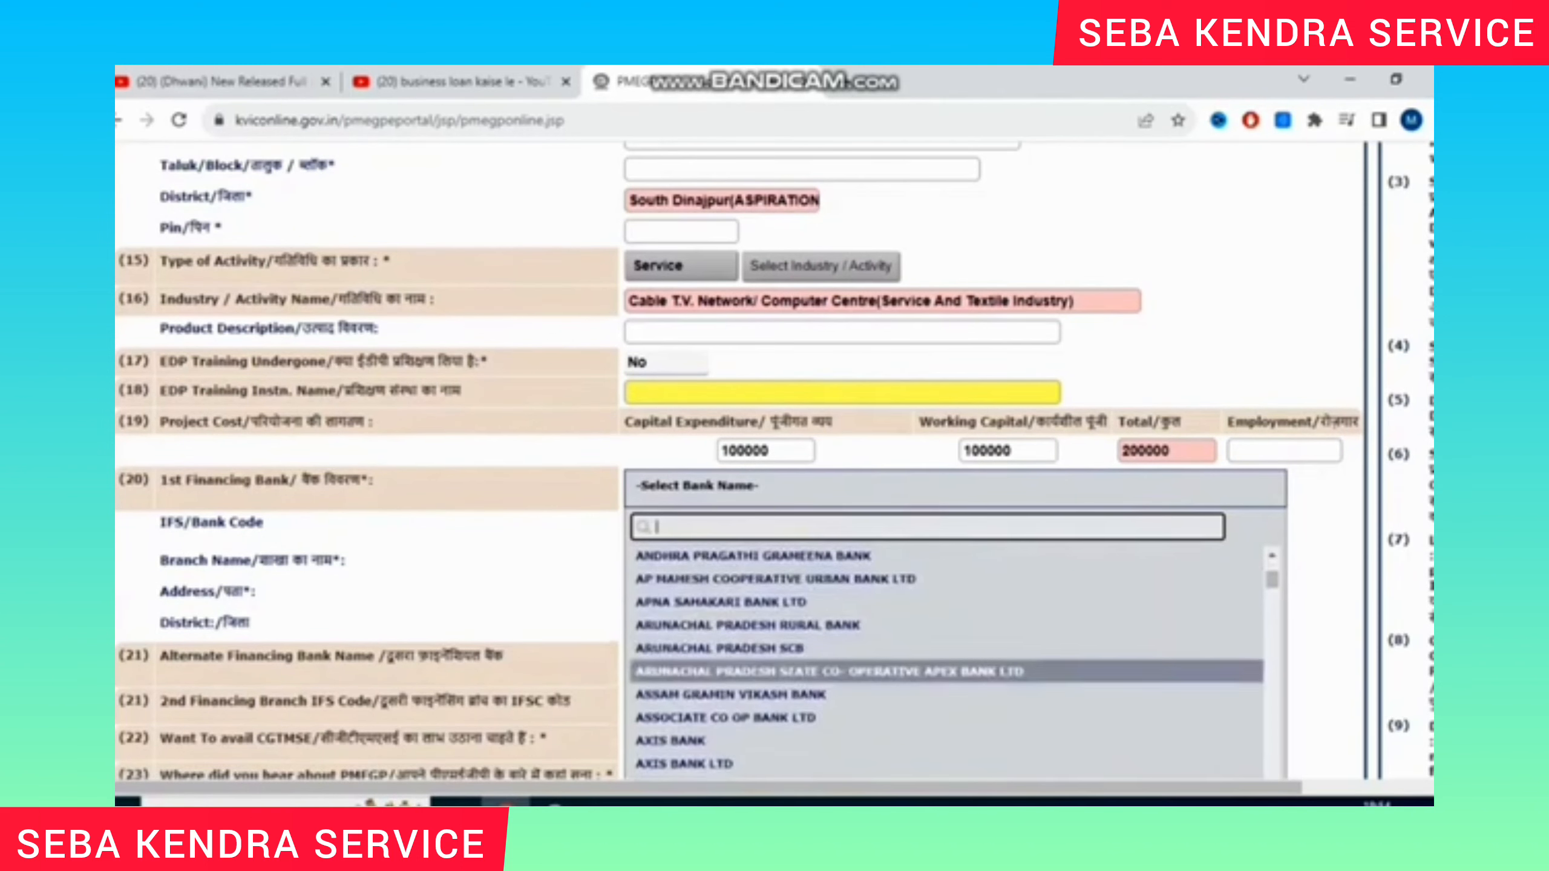
pyautogui.click(693, 679)
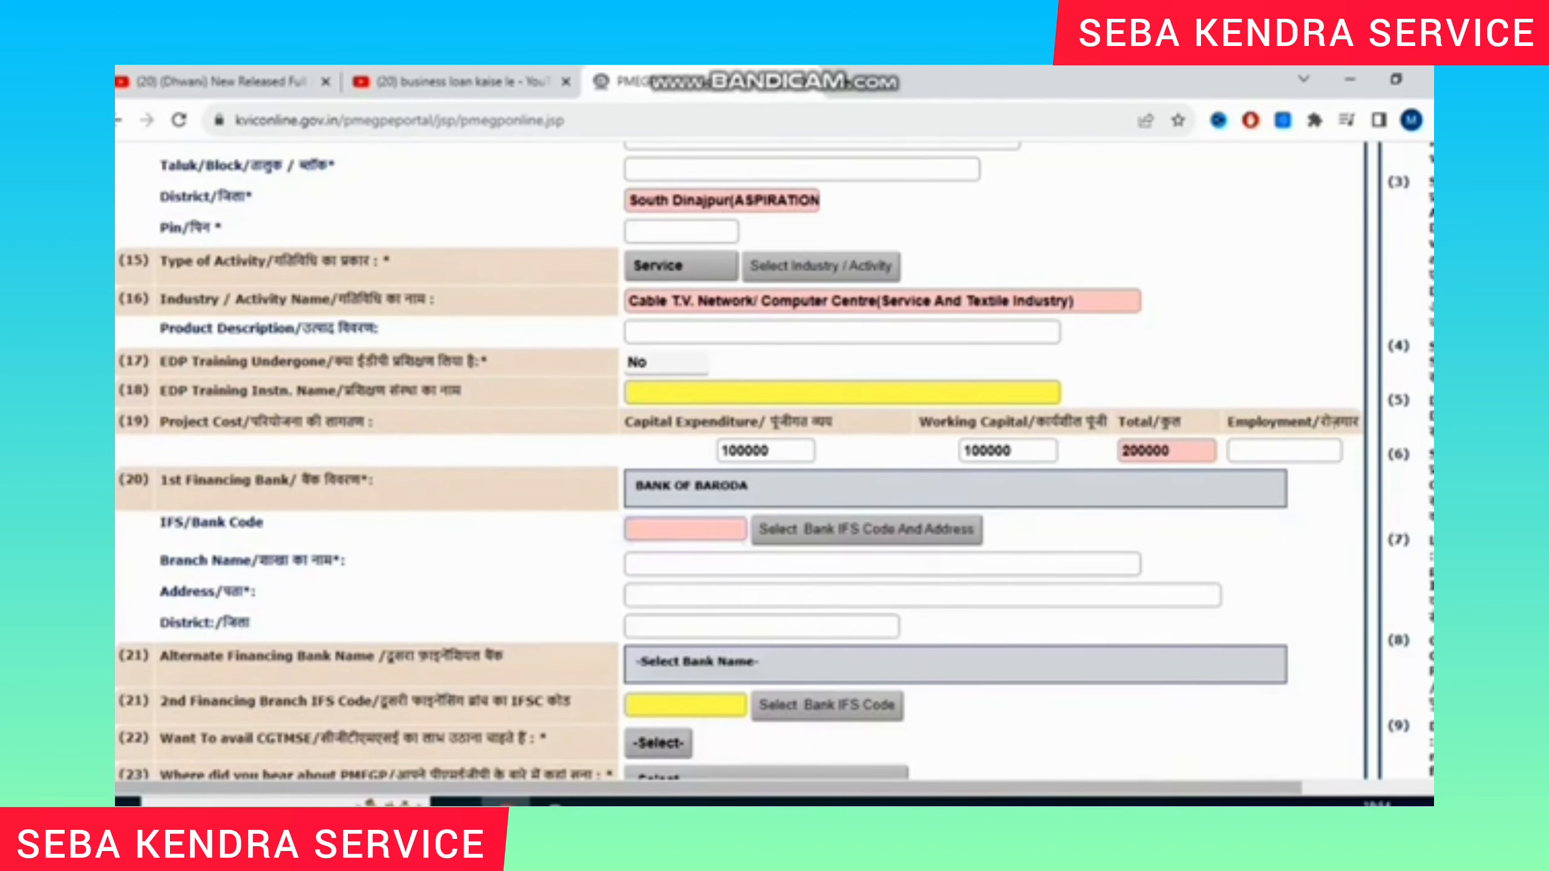
# Select CANARA BANK as the alternate financing bank
pyautogui.moveTo(160, 561); pyautogui.dragTo(345, 561)
pyautogui.scroll(-2, 775, 458)
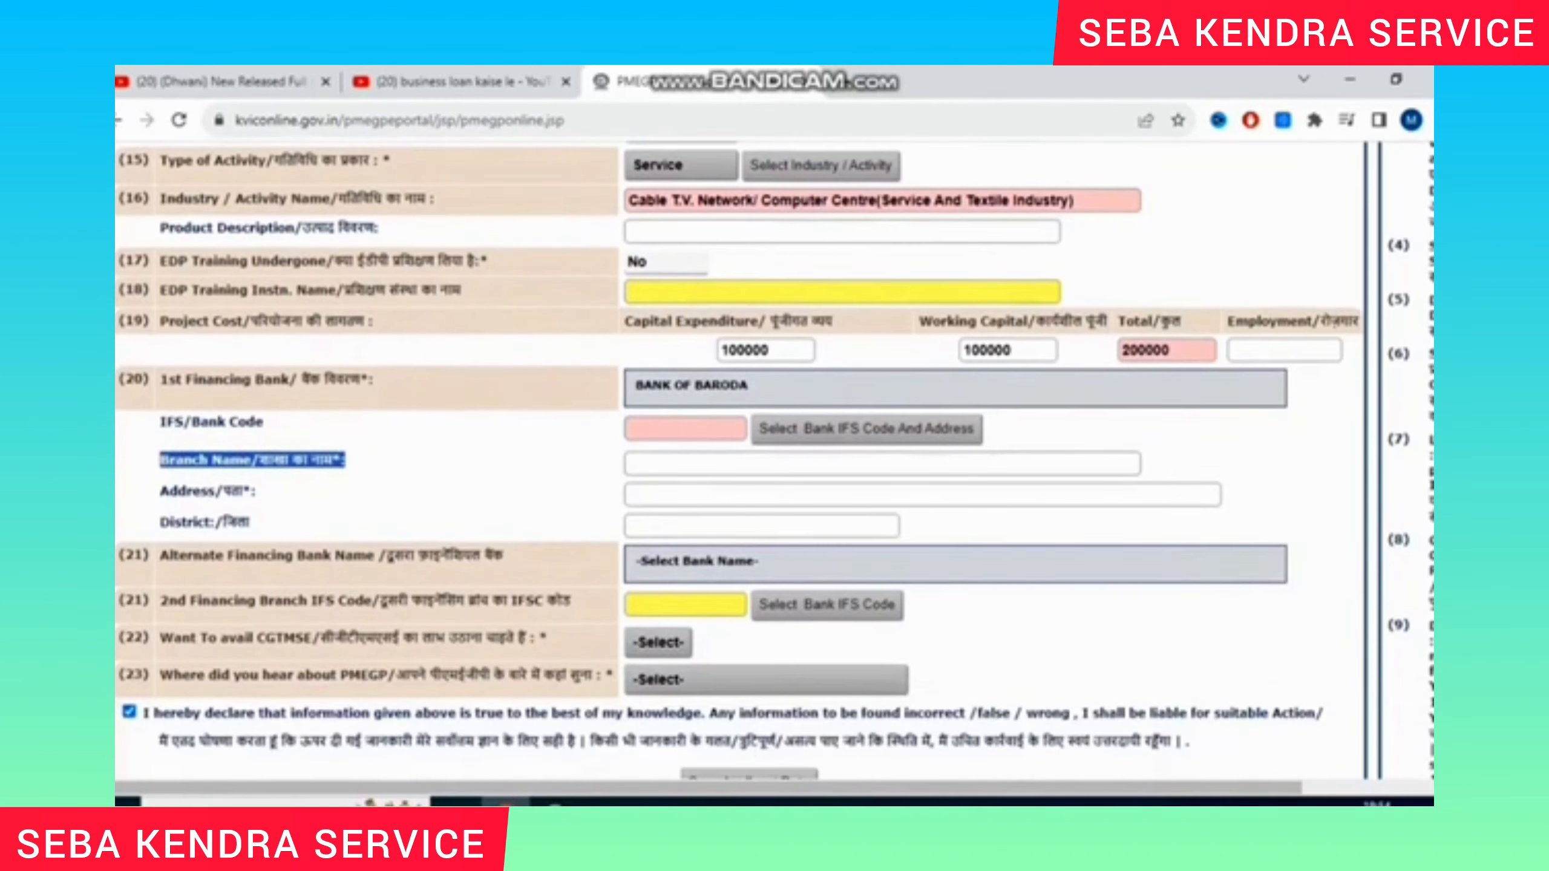
pyautogui.moveTo(160, 491); pyautogui.dragTo(256, 492)
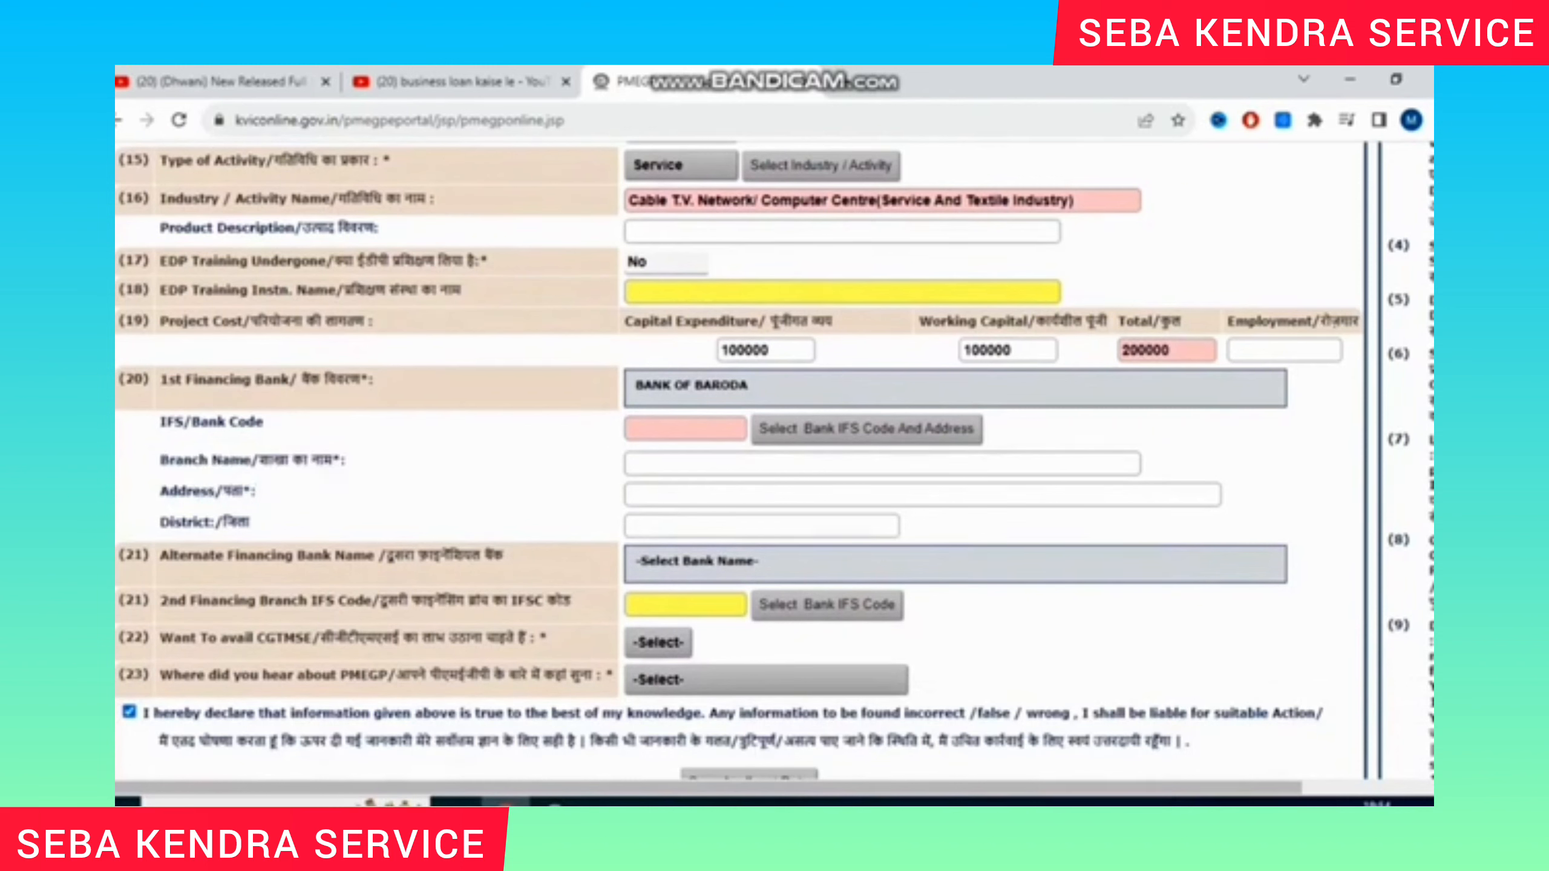
pyautogui.moveTo(159, 522); pyautogui.dragTo(250, 522)
pyautogui.scroll(-2, 775, 457)
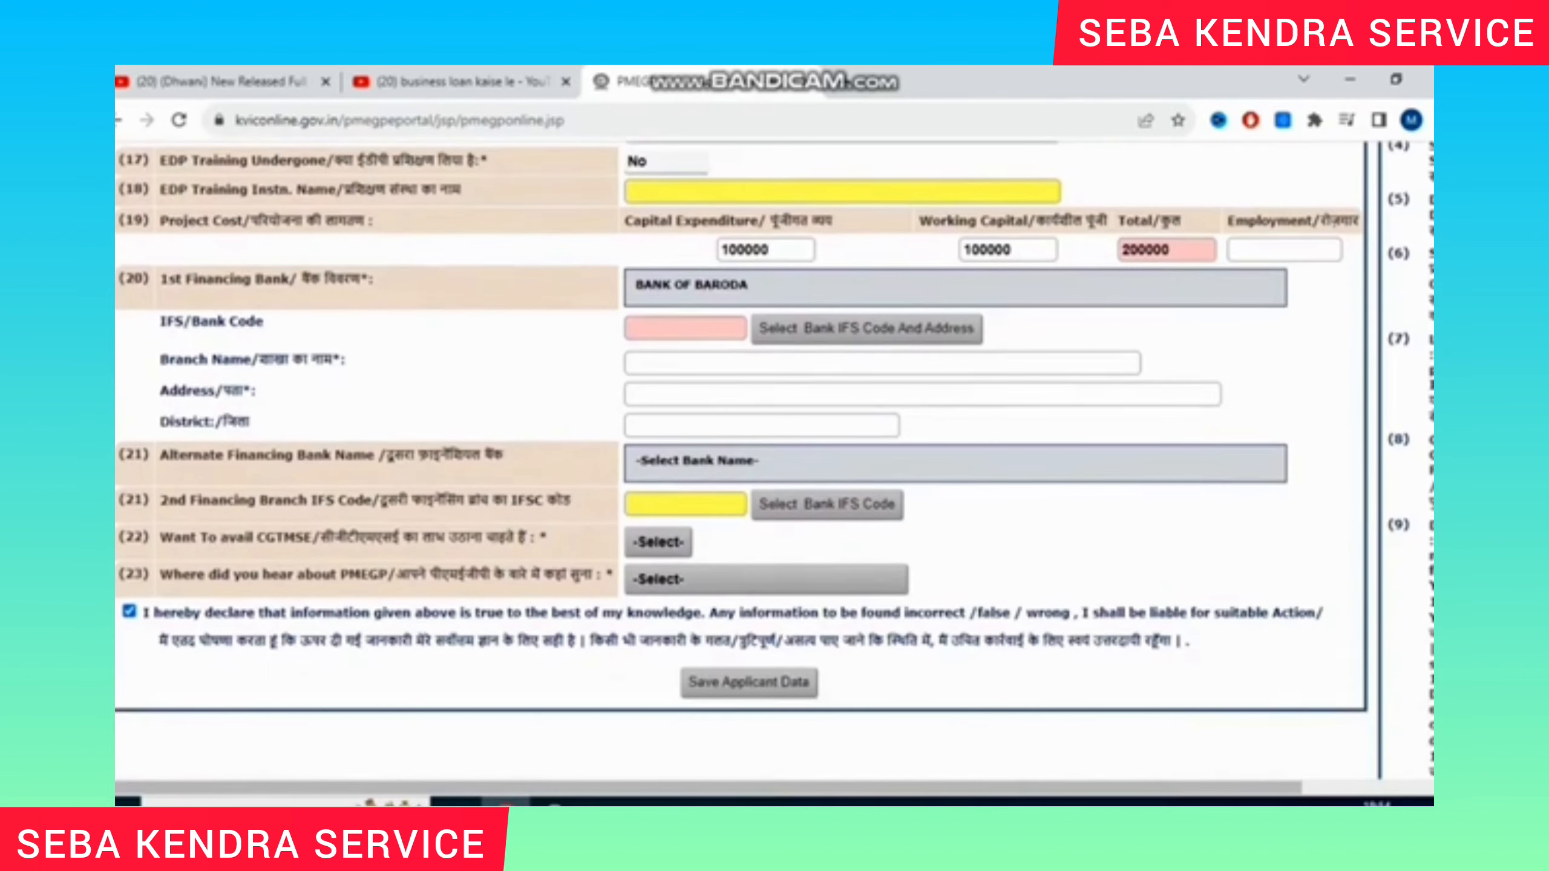
pyautogui.moveTo(158, 454); pyautogui.dragTo(506, 455)
pyautogui.click(955, 460)
pyautogui.scroll(-10, 946, 661)
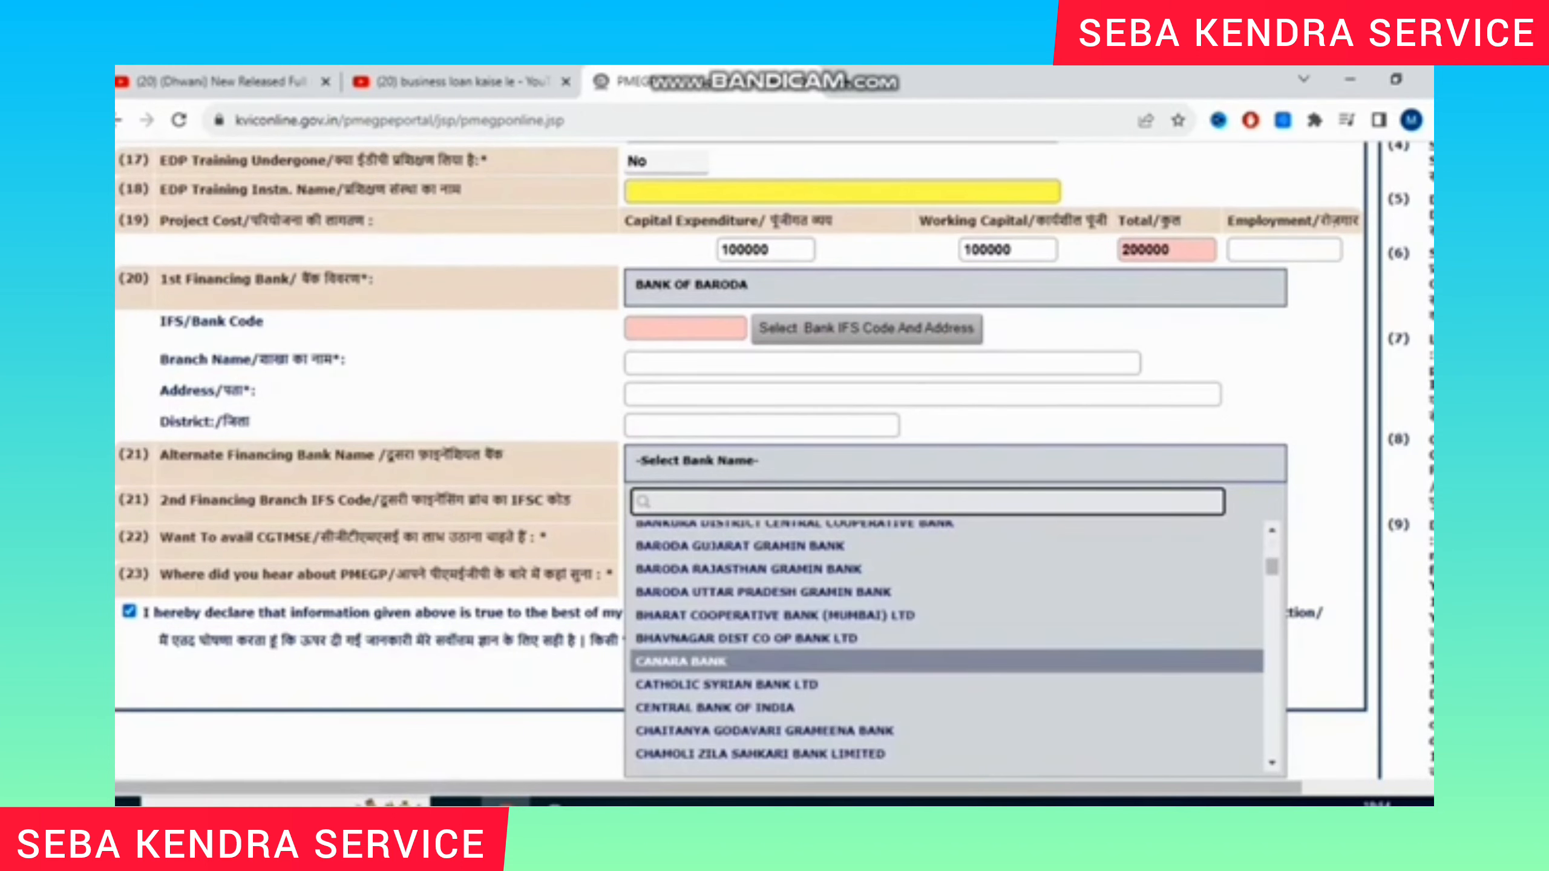
pyautogui.click(946, 661)
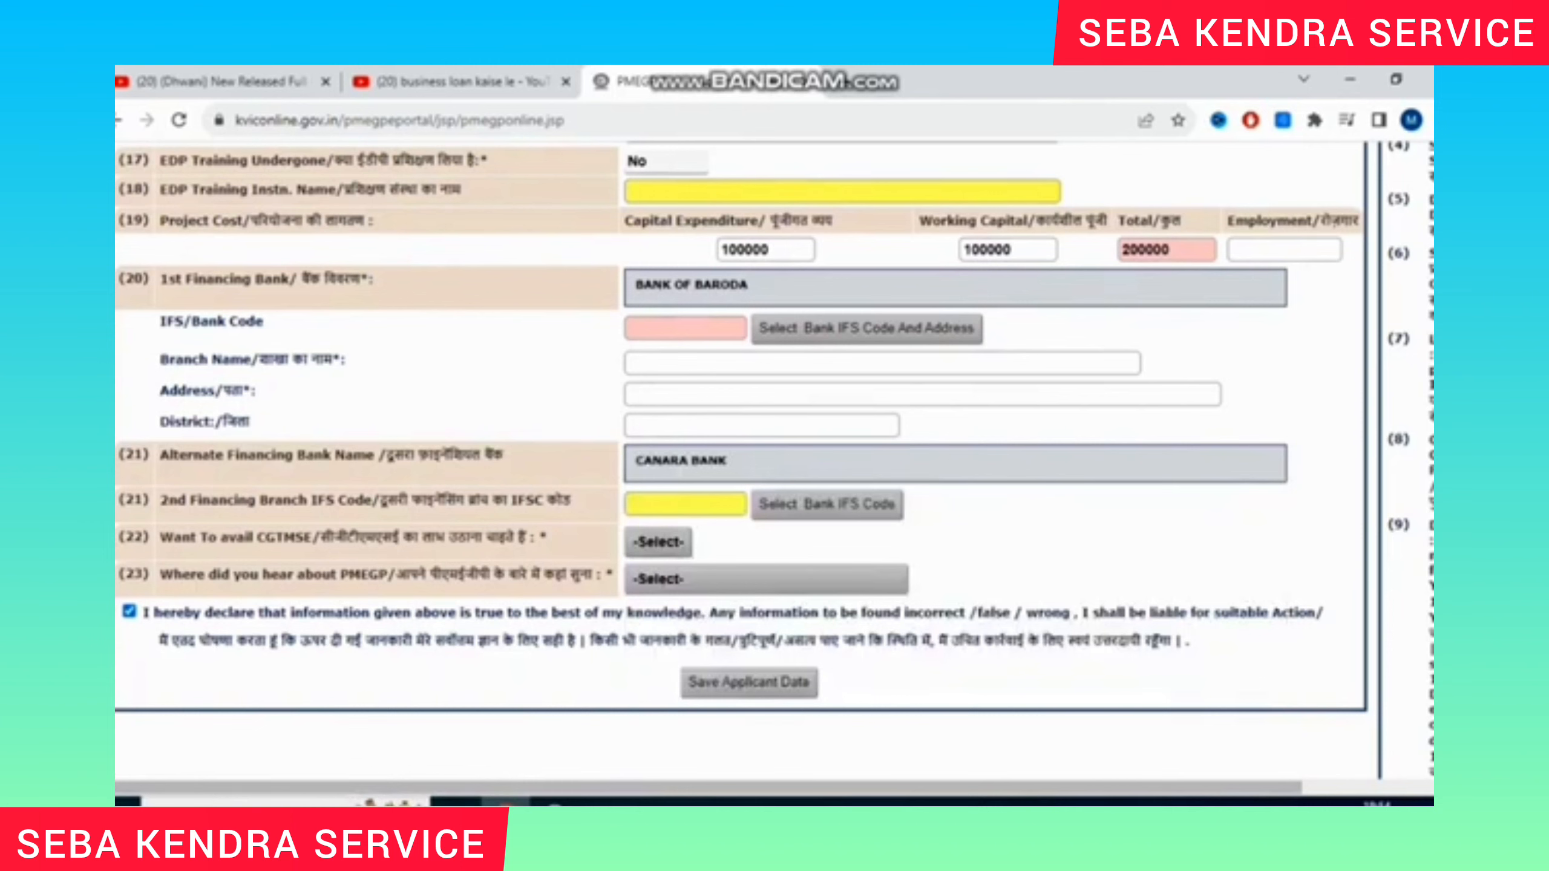
# Choose Search Engine as the answer to where you heard about PMEGP
pyautogui.moveTo(337, 500); pyautogui.dragTo(571, 501)
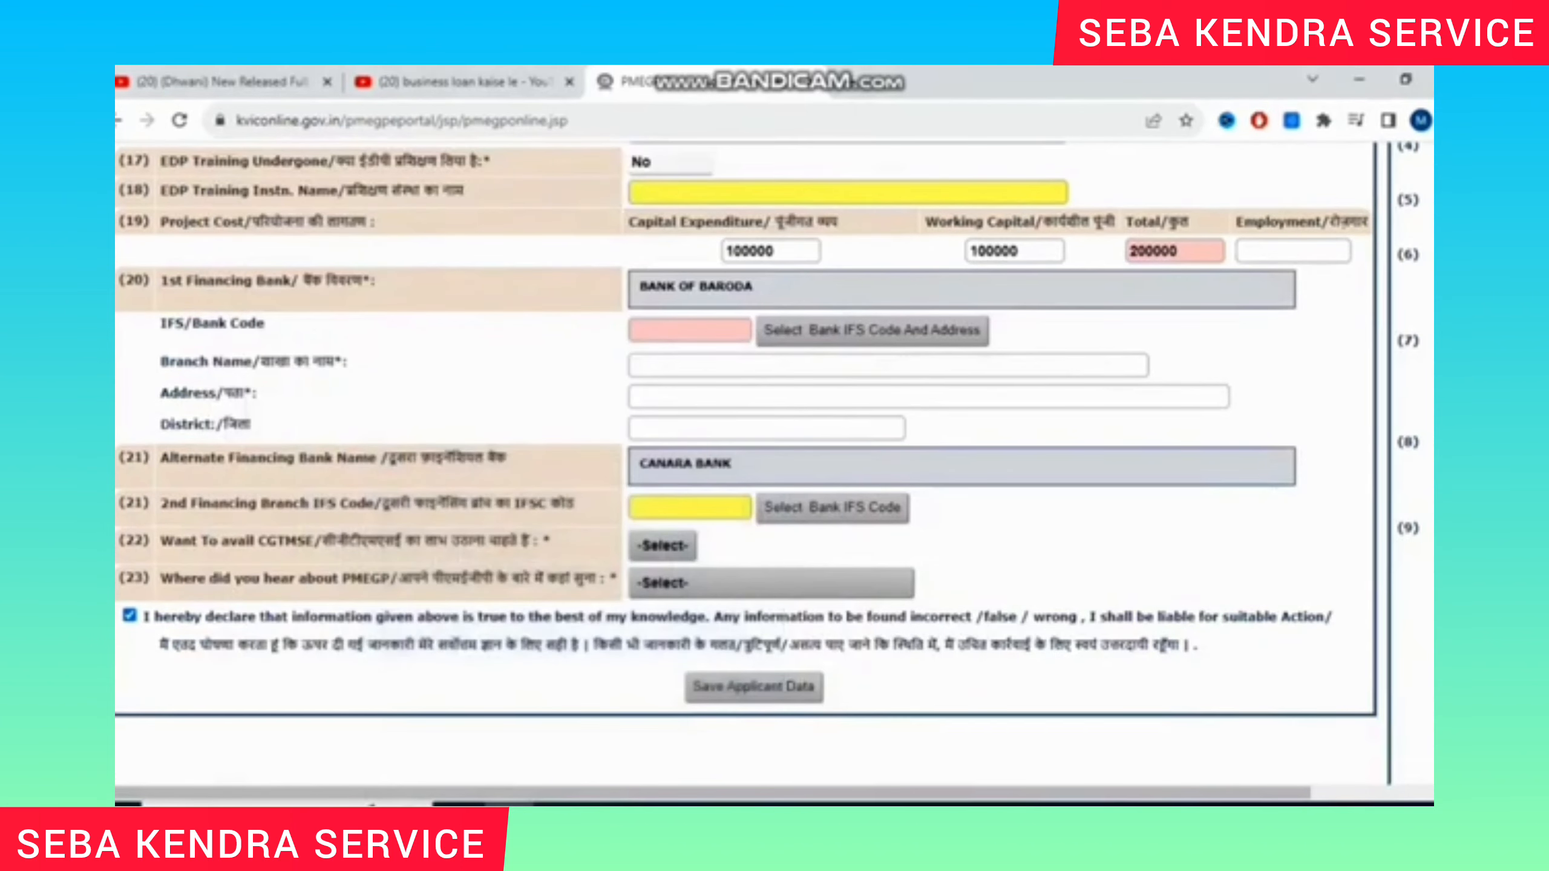
pyautogui.scroll(-2, 745, 428)
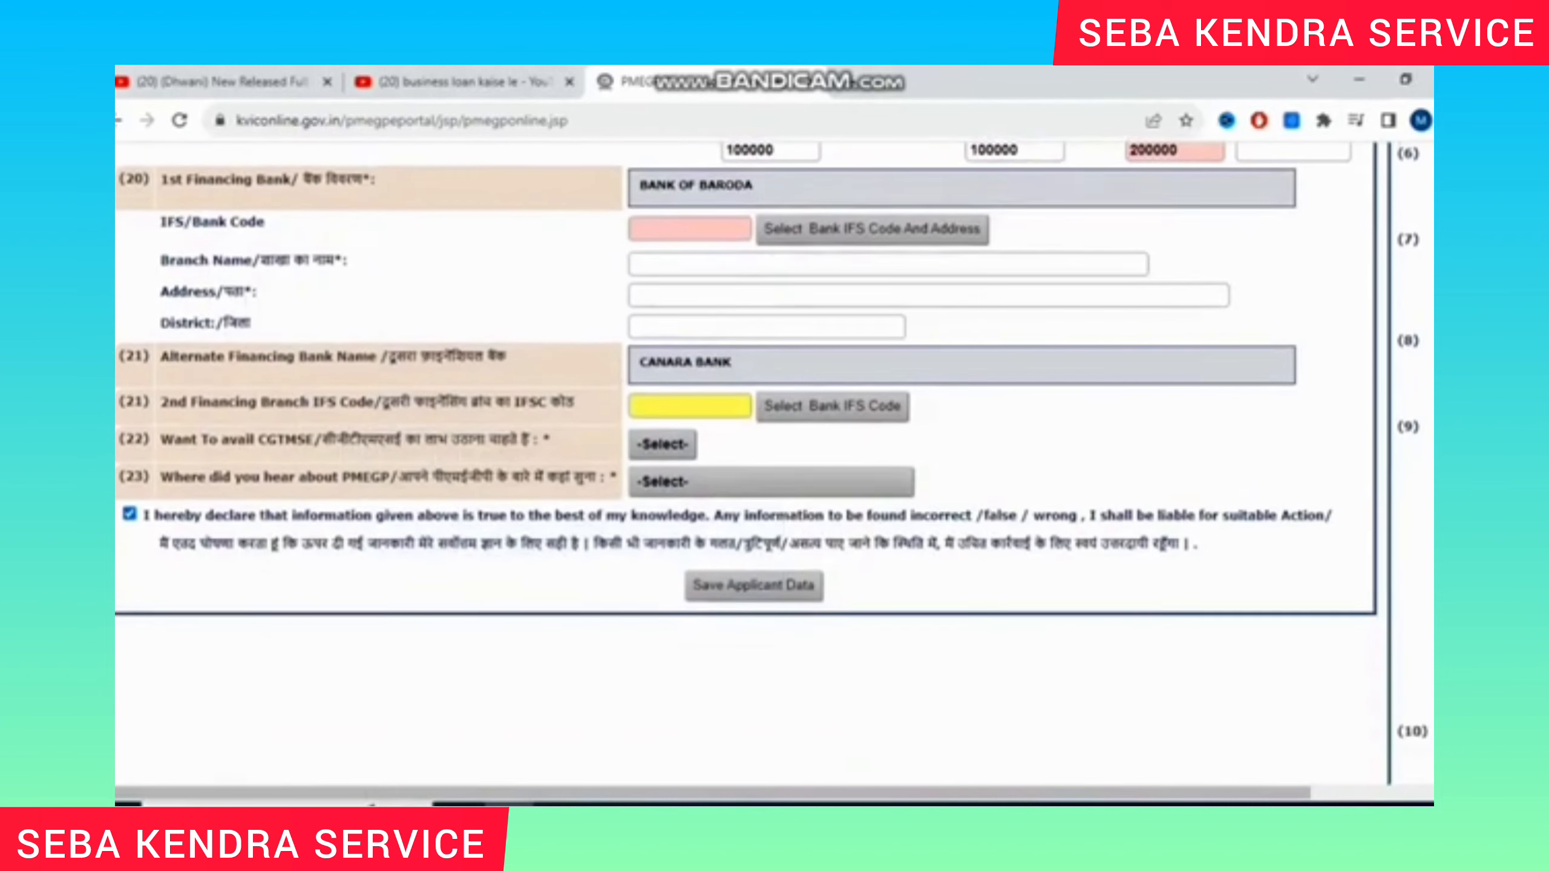
pyautogui.moveTo(235, 477); pyautogui.dragTo(497, 477)
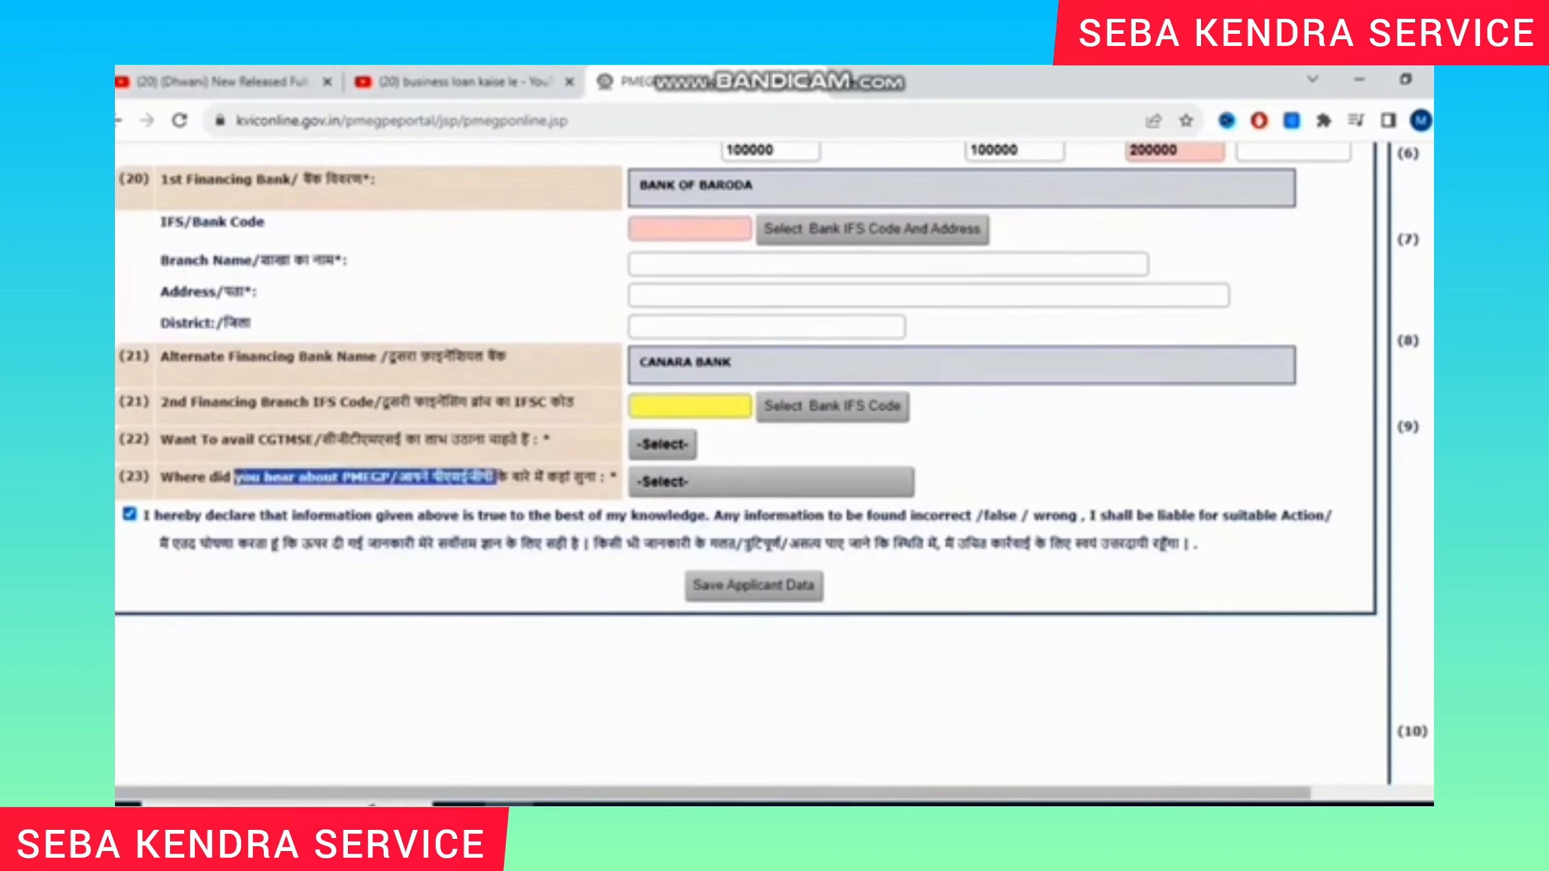
pyautogui.click(772, 482)
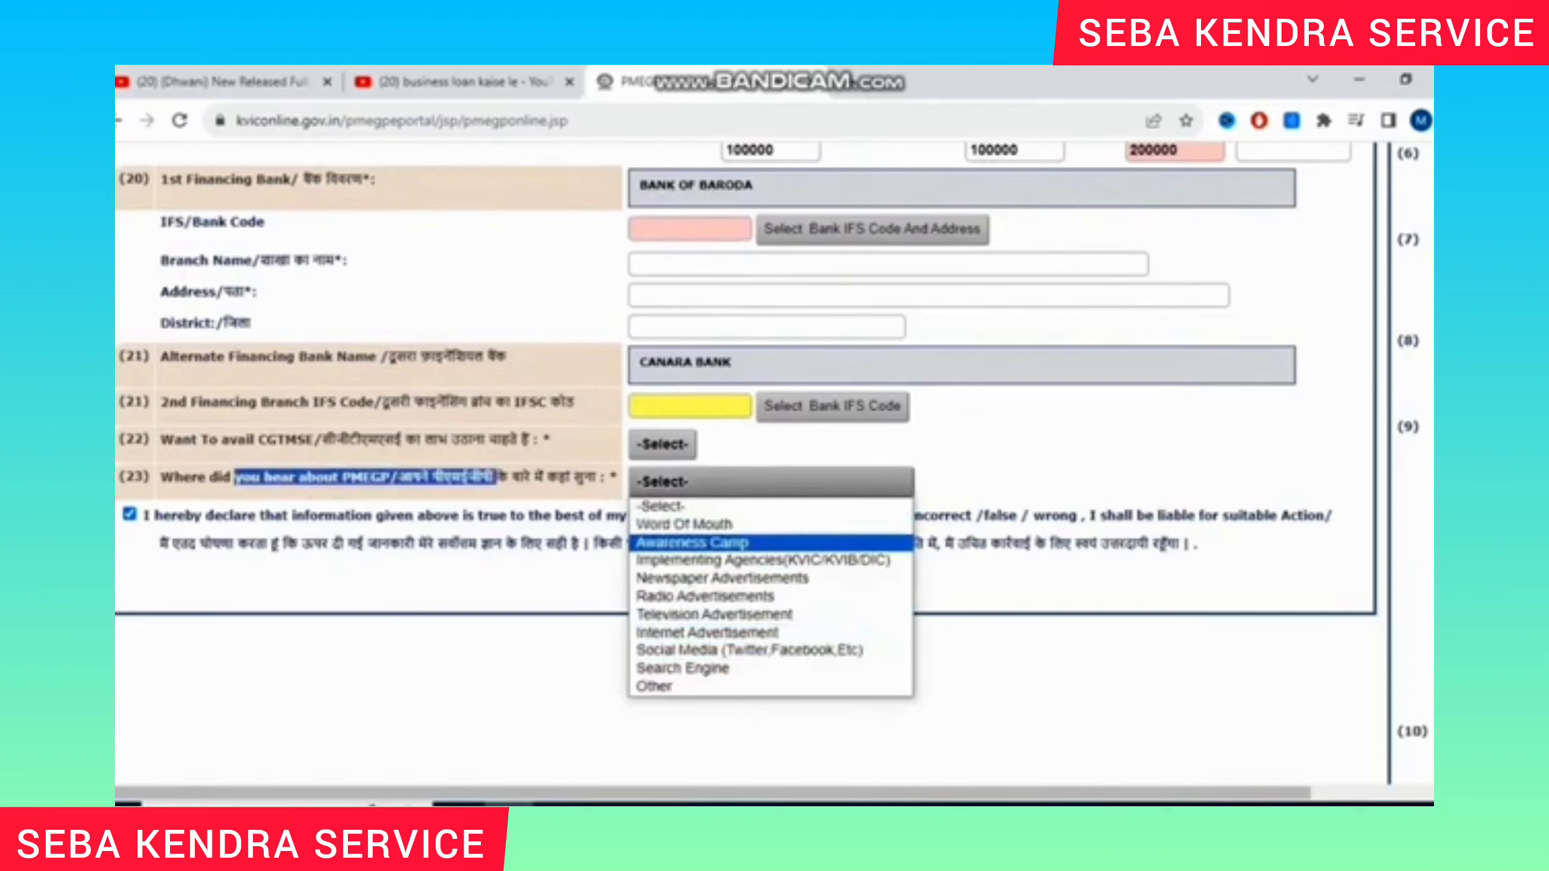
pyautogui.click(684, 668)
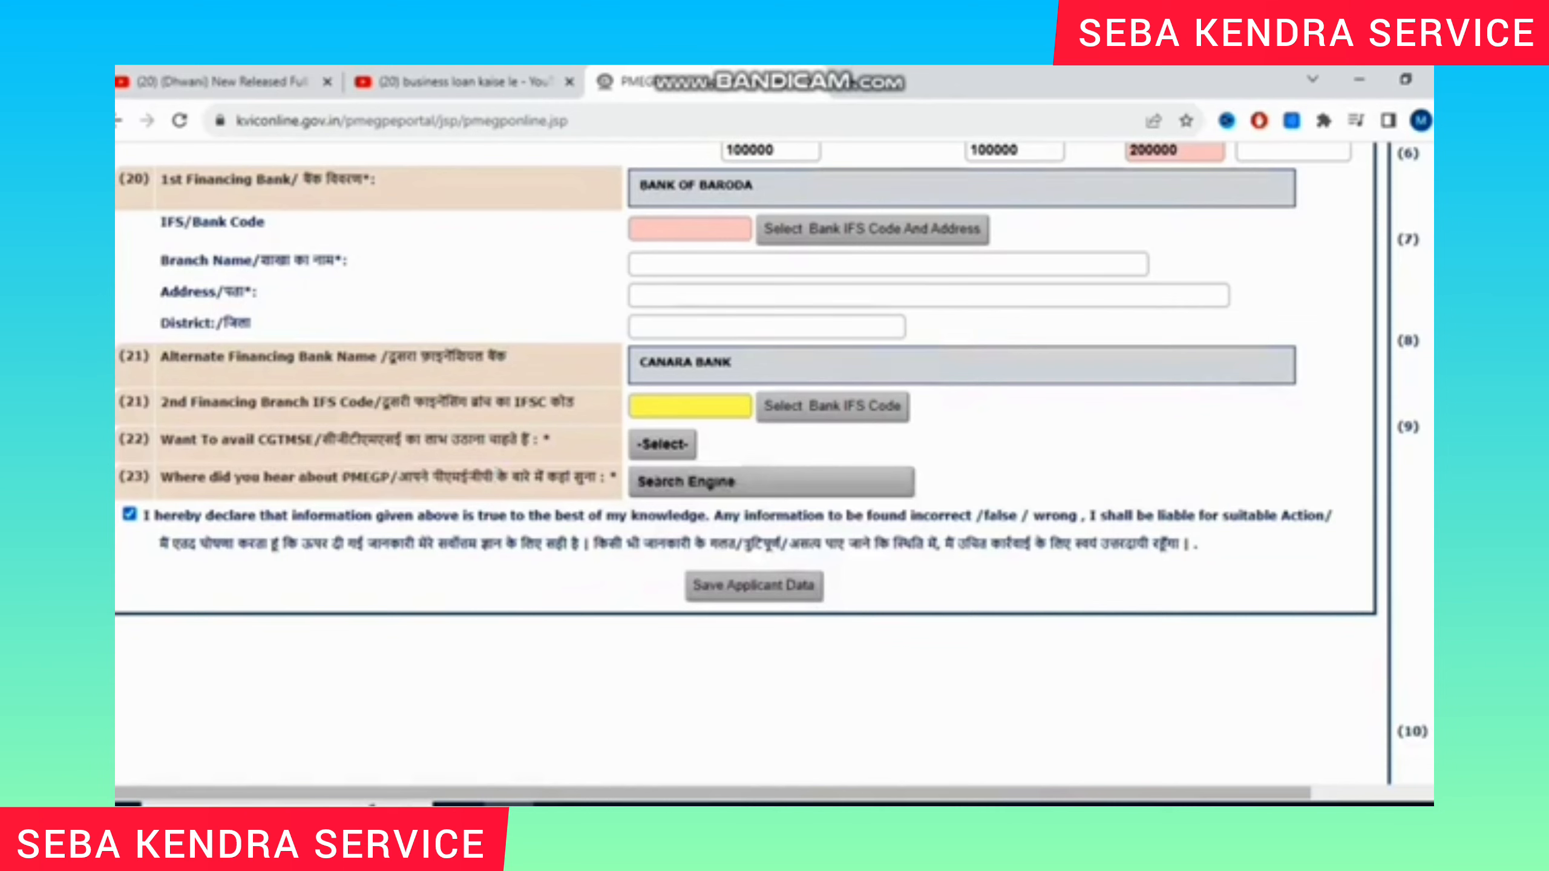
# Save the applicant data, accepting the notice and the browser's offer to save the address
pyautogui.click(559, 804)
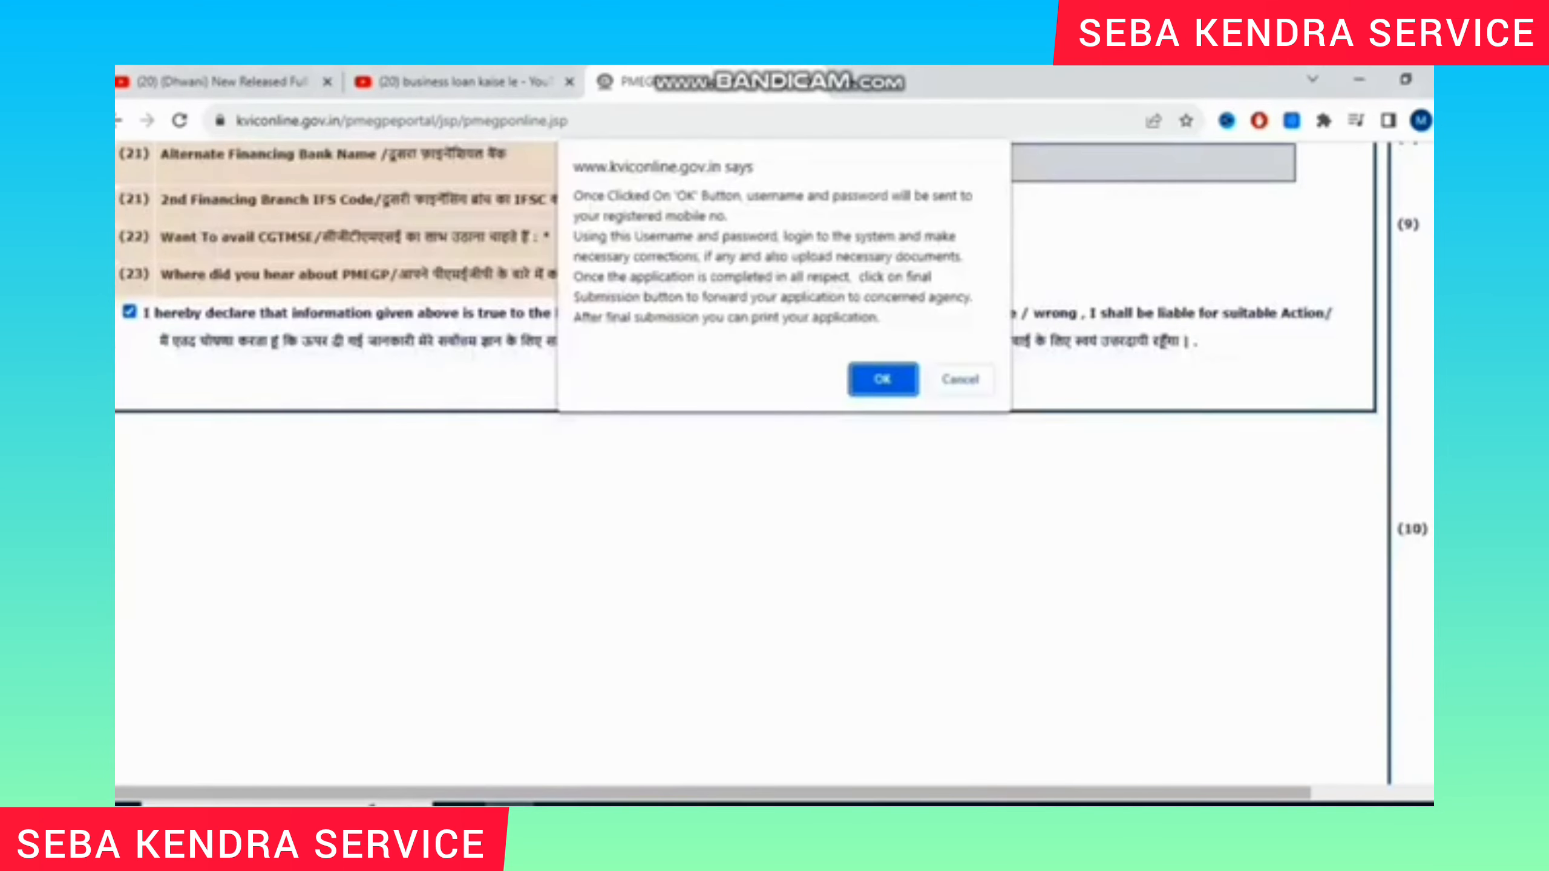
pyautogui.press('Return')
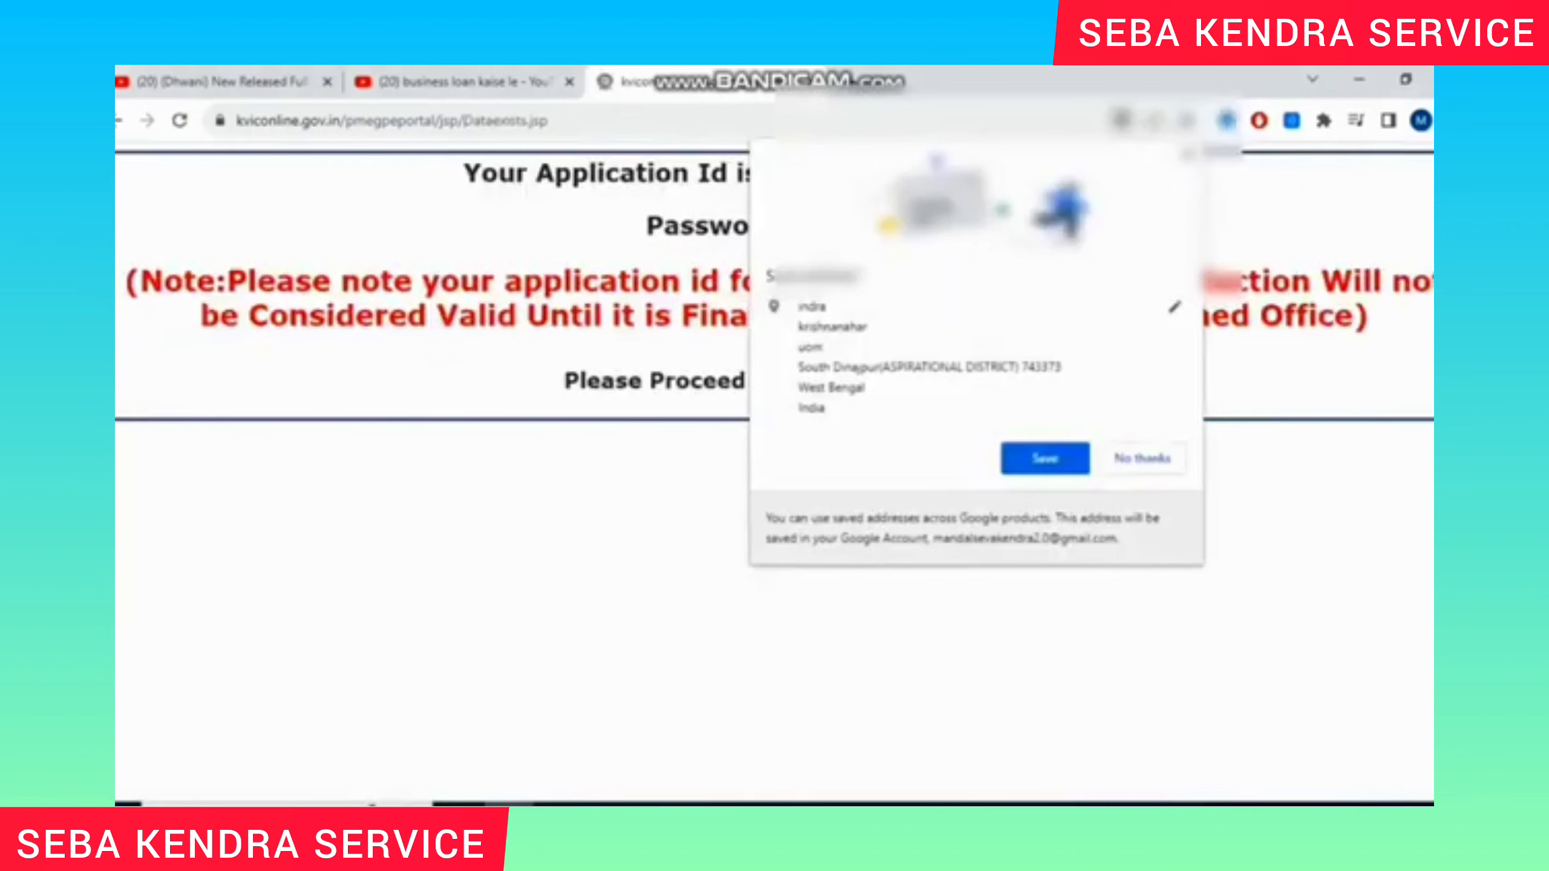
pyautogui.click(1045, 458)
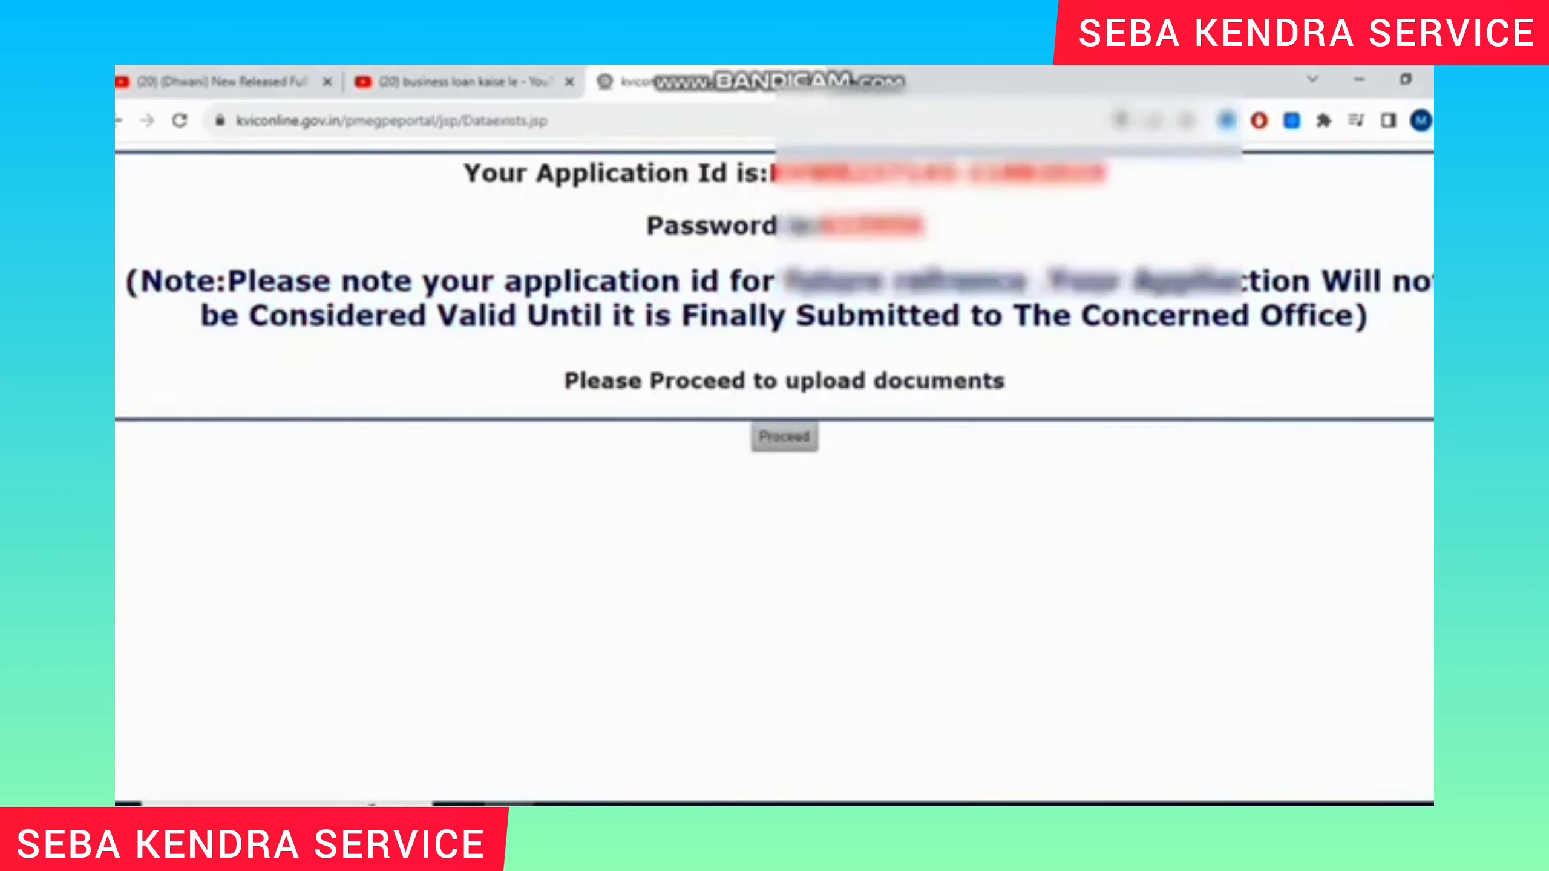
# Proceed from the application ID page to the document upload form
pyautogui.moveTo(648, 380); pyautogui.dragTo(1005, 380)
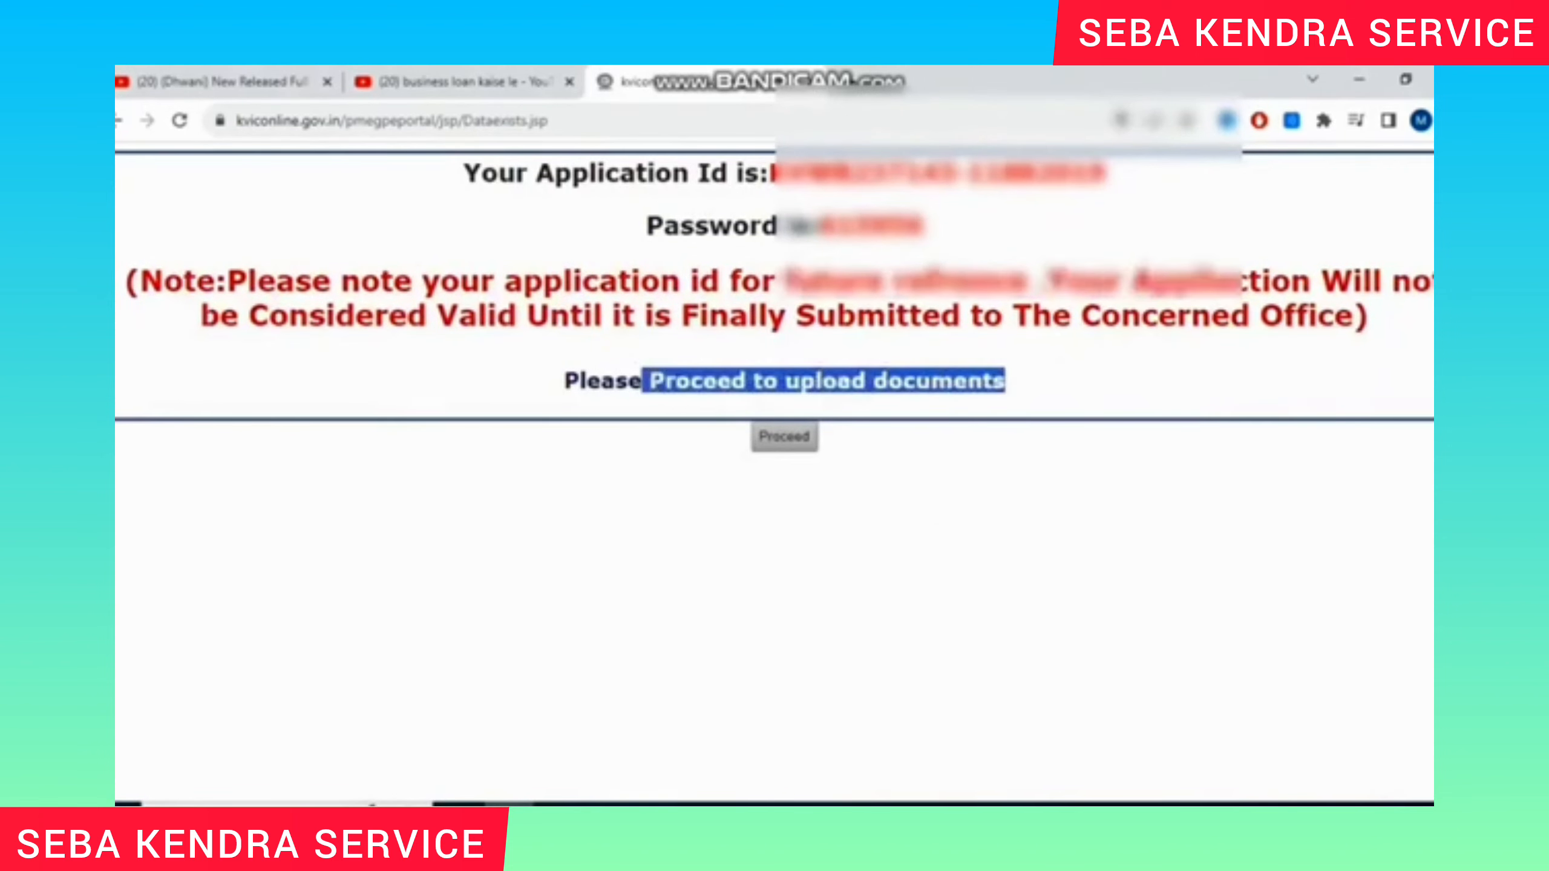
pyautogui.click(1006, 380)
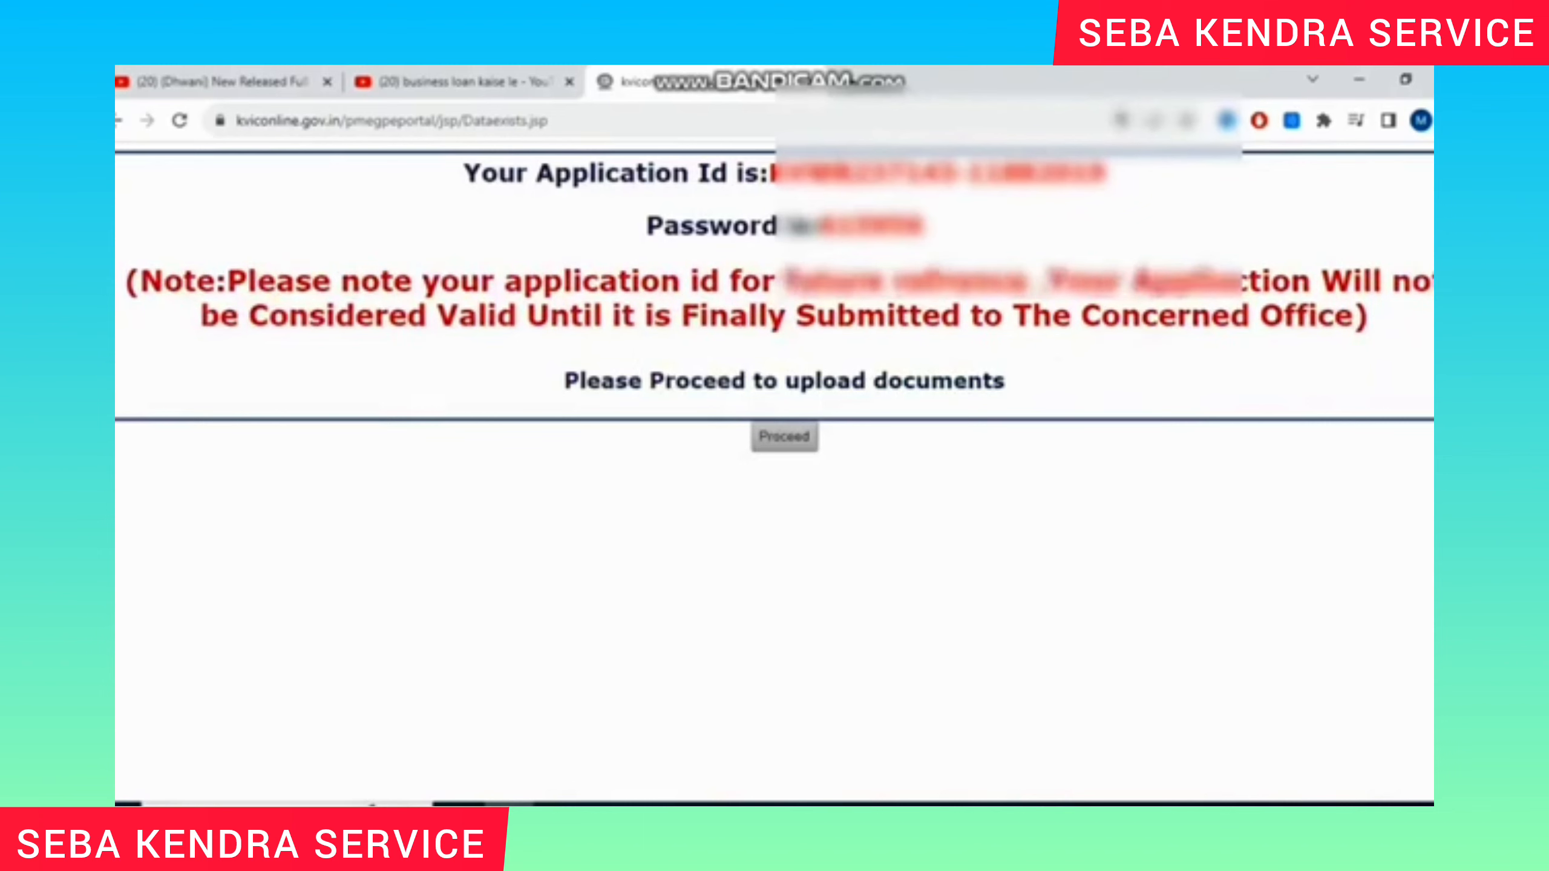
pyautogui.click(784, 437)
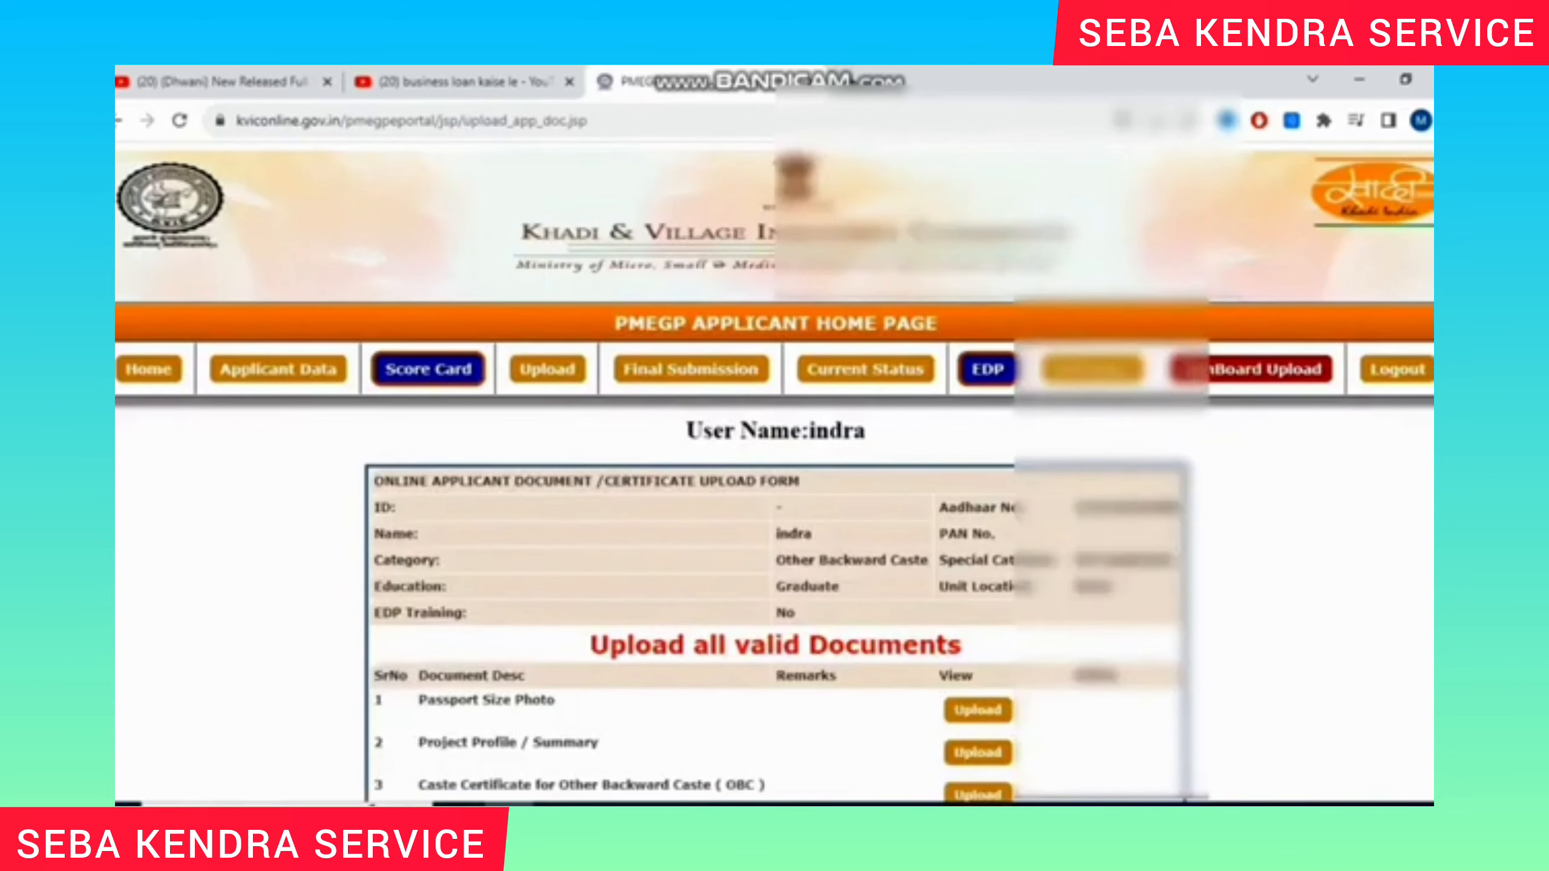
# Review the list of documents the upload form requires
pyautogui.scroll(-3, 774, 470)
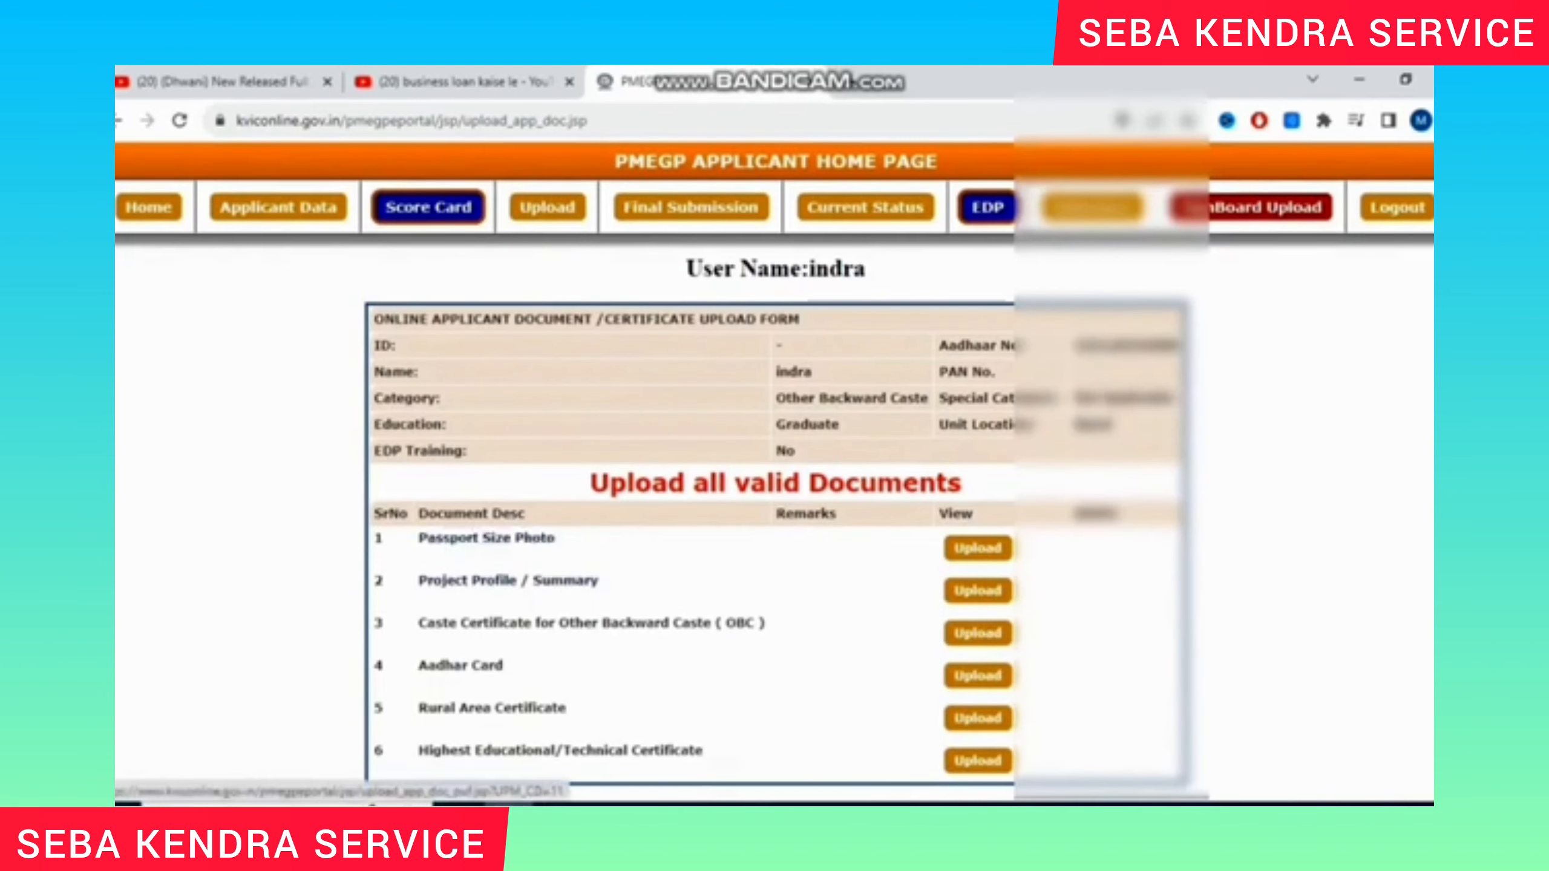
pyautogui.click(977, 549)
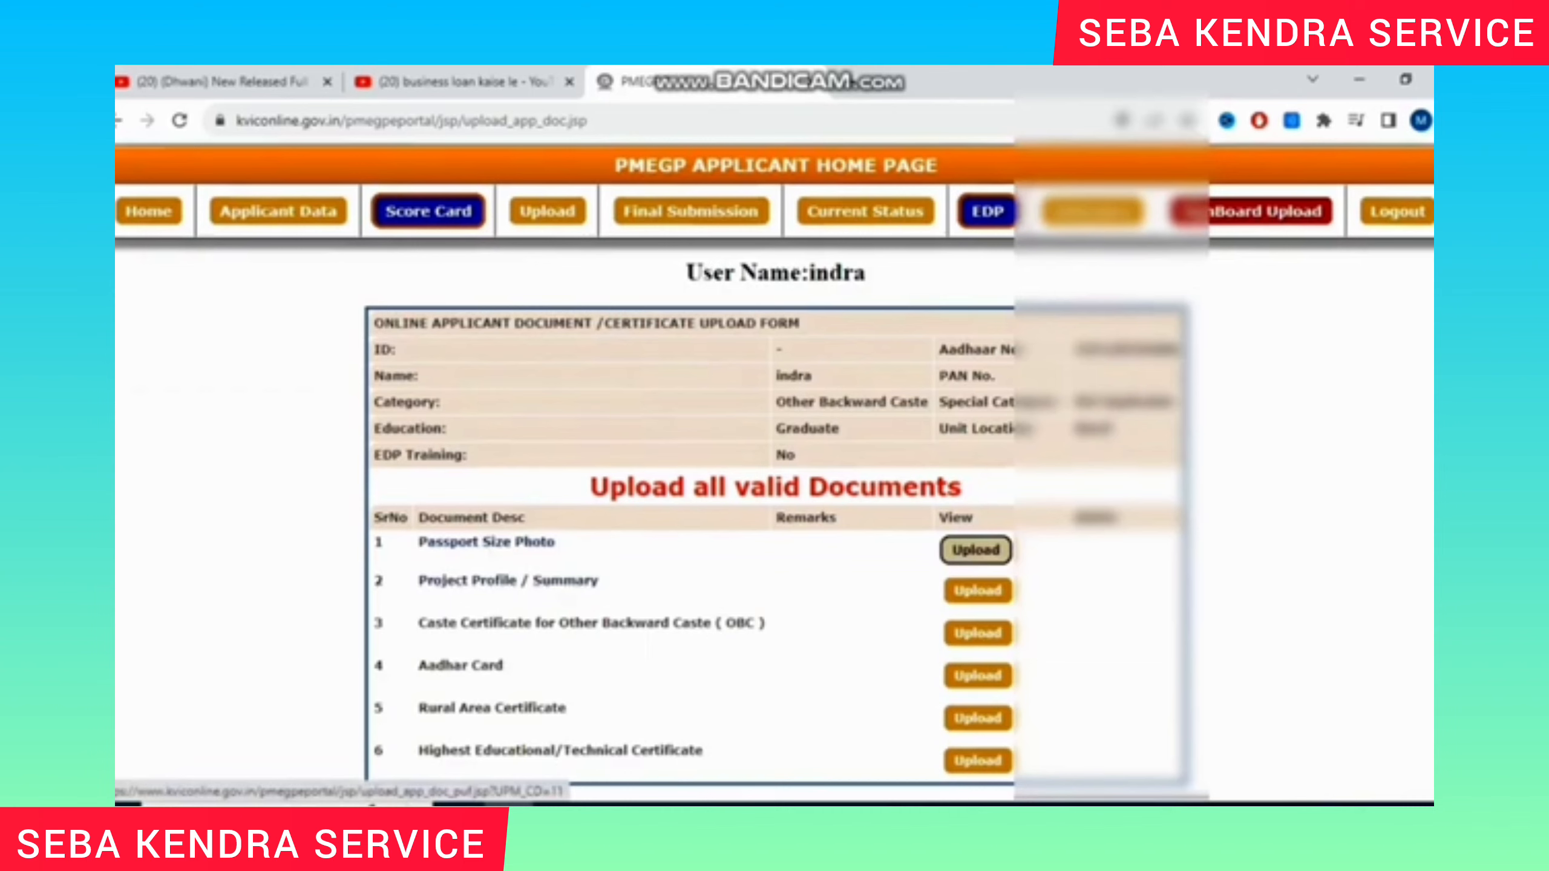
pyautogui.moveTo(419, 581); pyautogui.dragTo(599, 581)
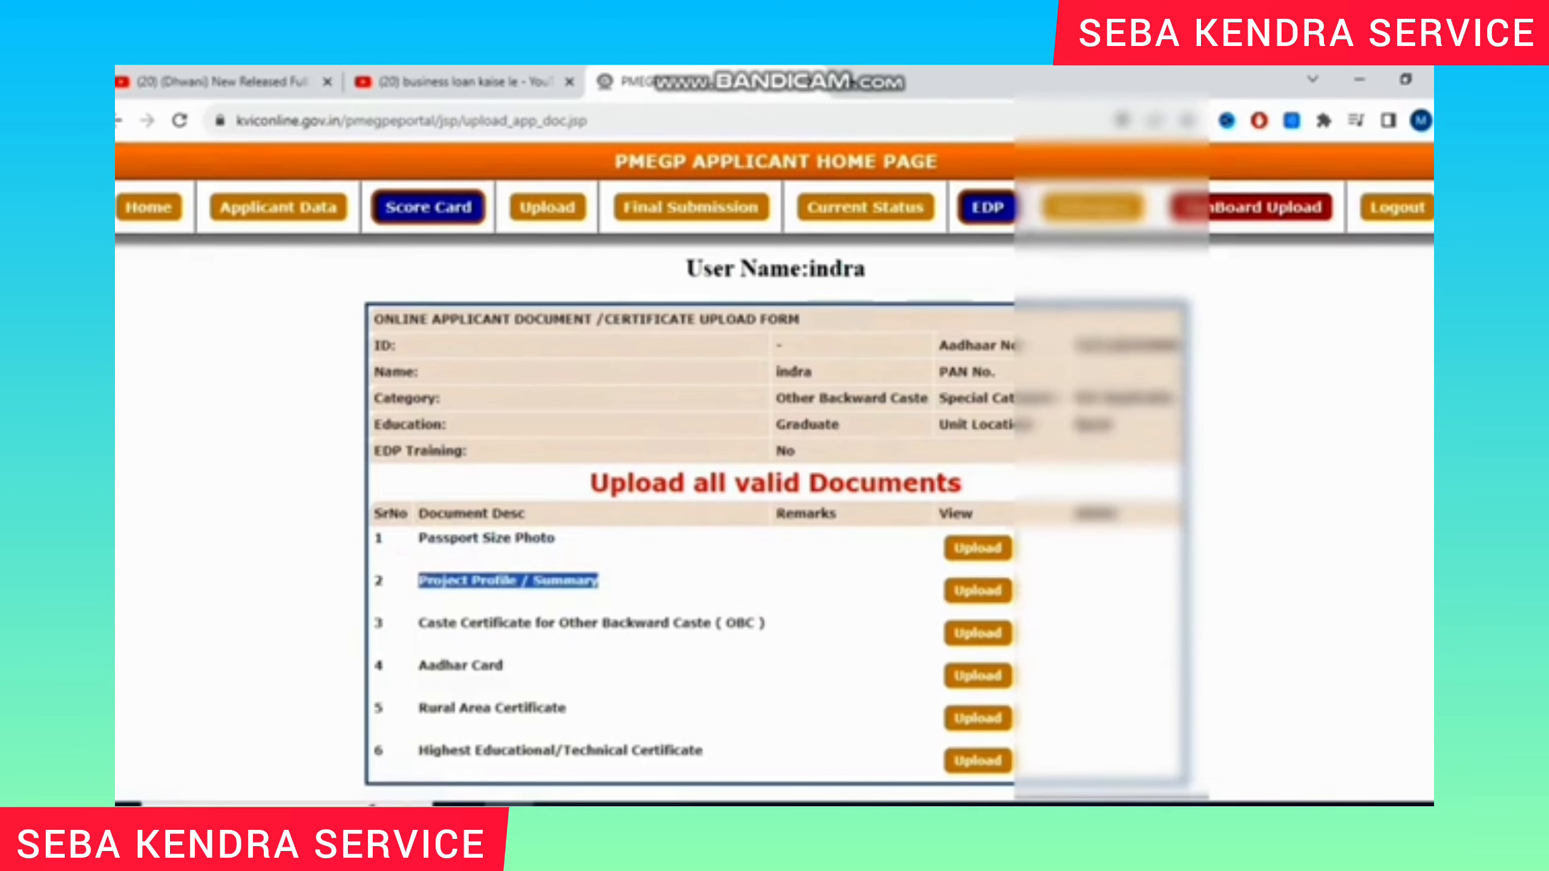
pyautogui.moveTo(469, 623); pyautogui.dragTo(765, 624)
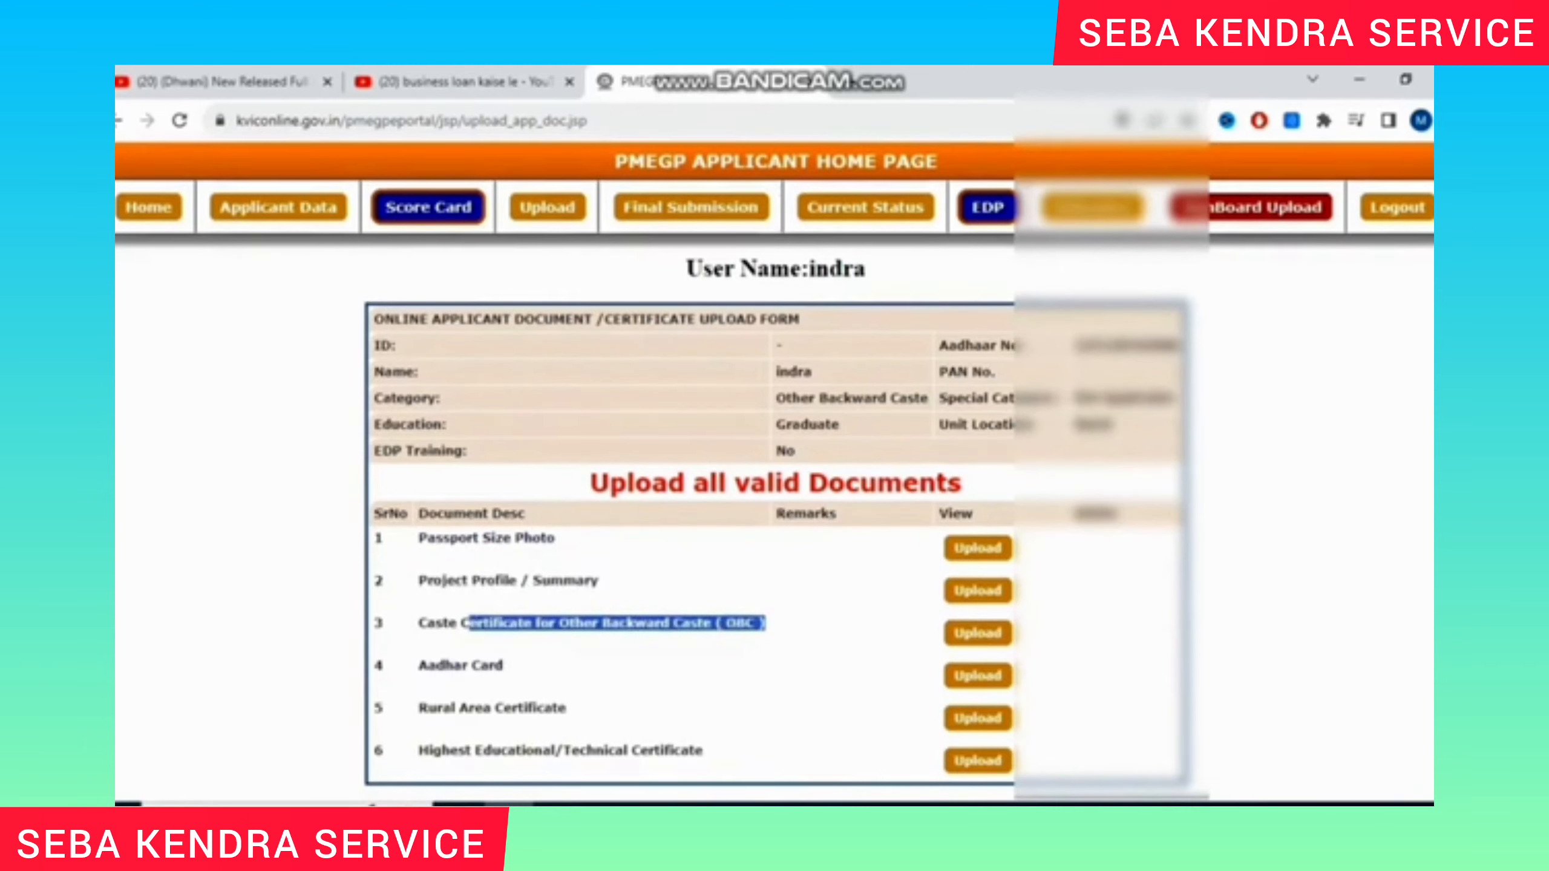
pyautogui.moveTo(418, 666); pyautogui.dragTo(504, 666)
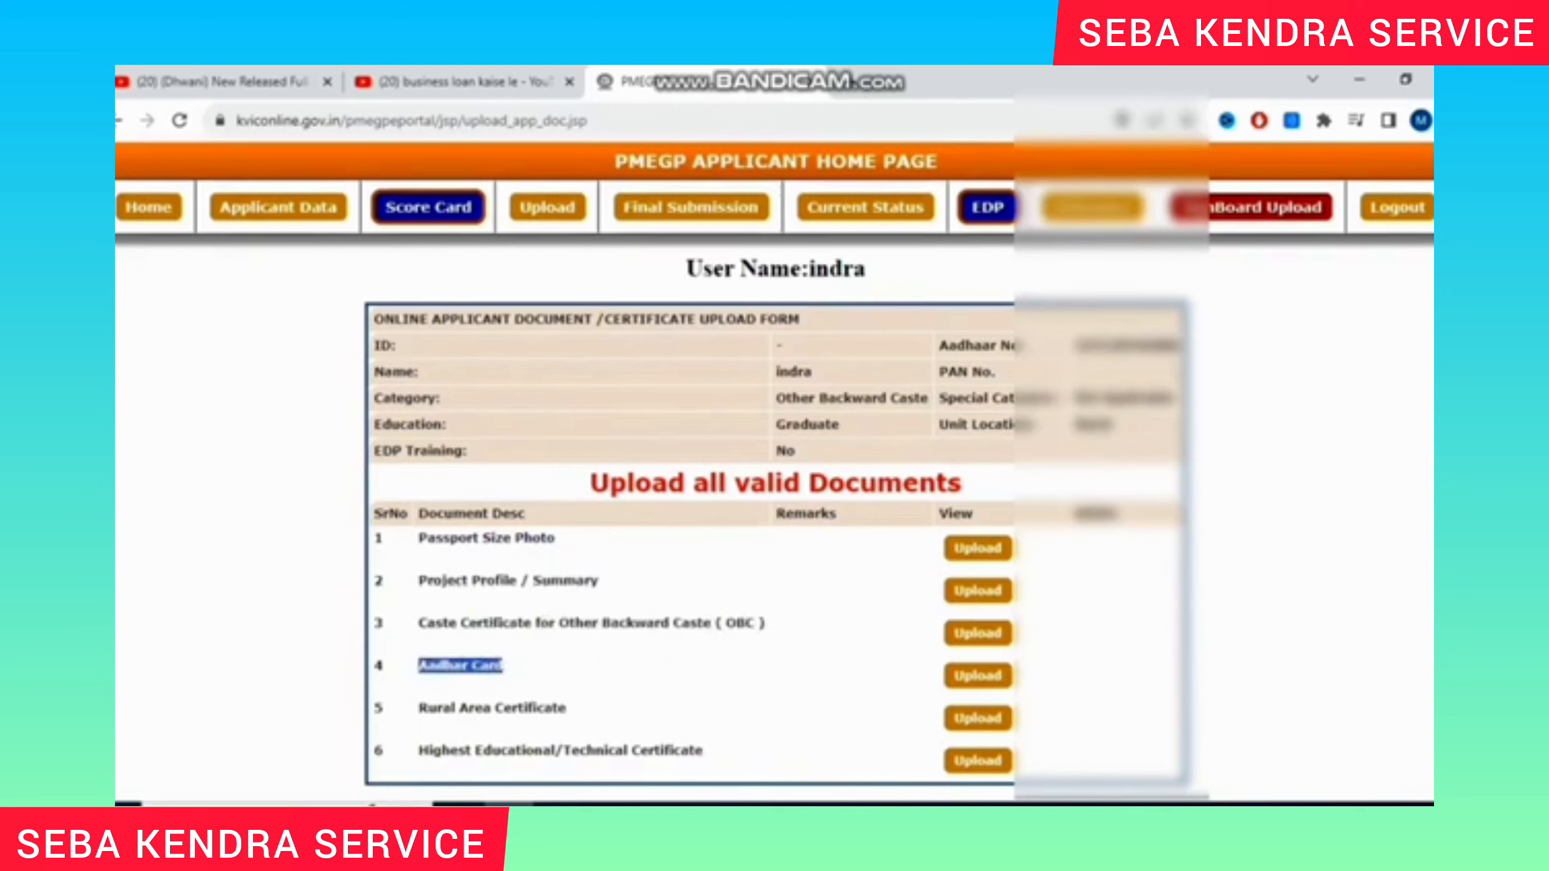
pyautogui.moveTo(419, 708); pyautogui.dragTo(566, 708)
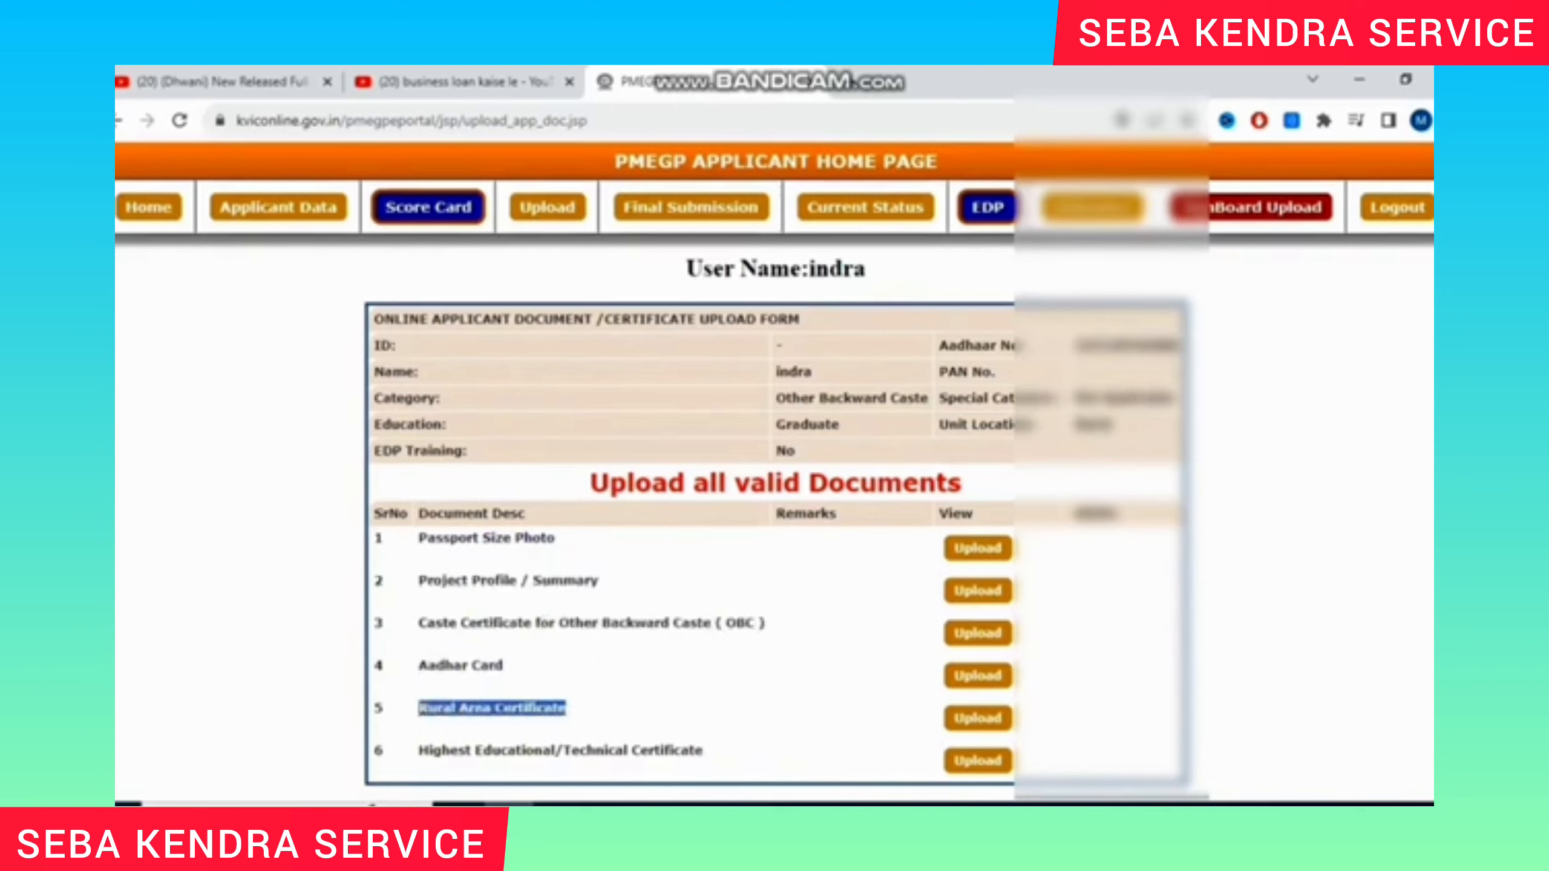
pyautogui.moveTo(419, 750); pyautogui.dragTo(704, 750)
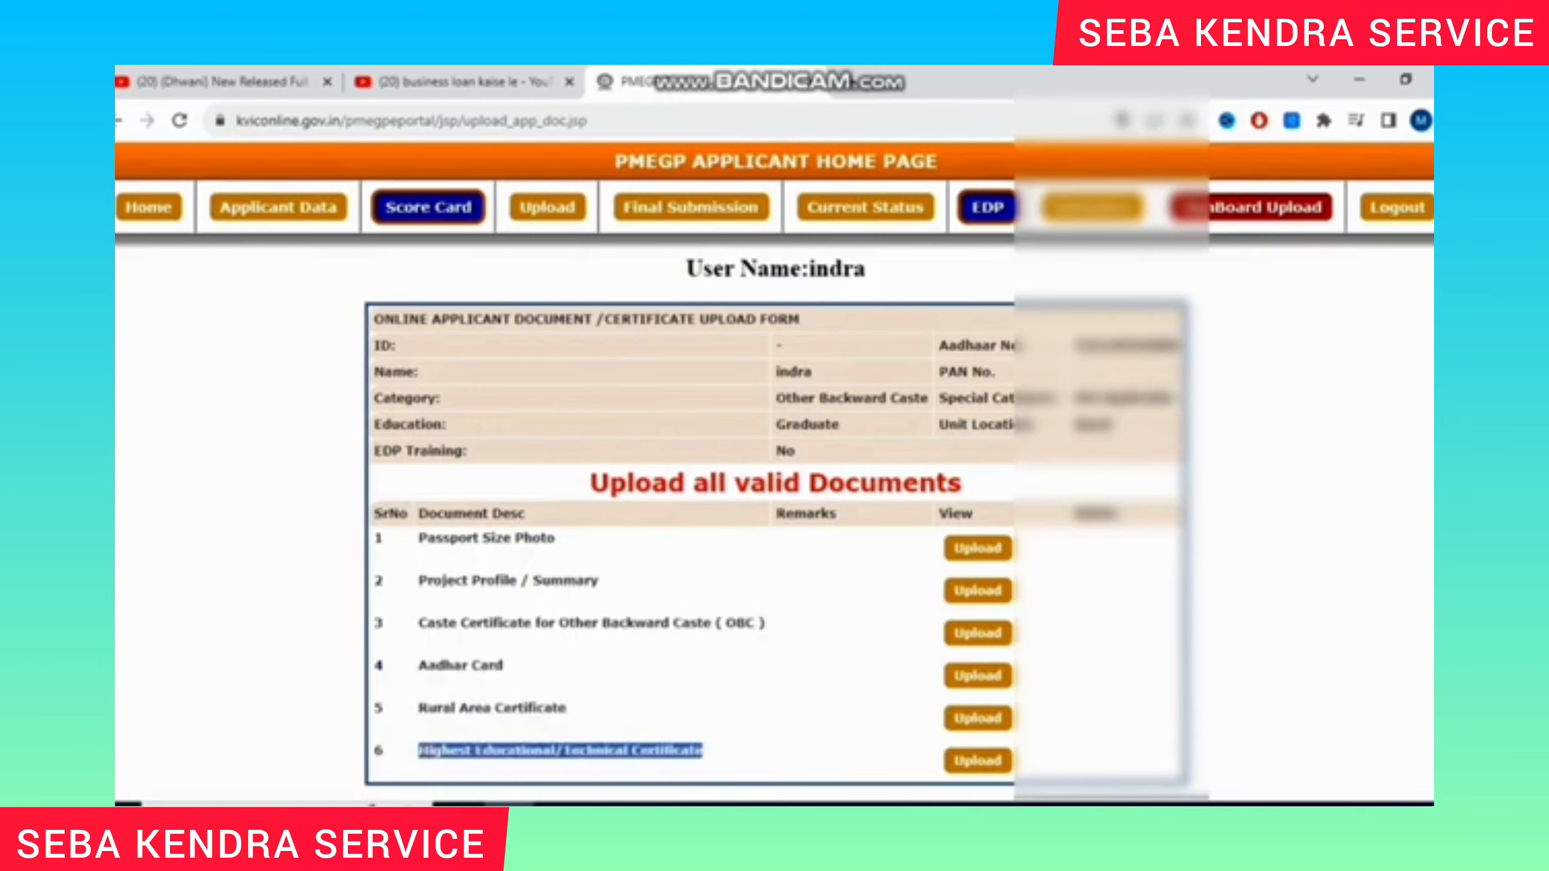
pyautogui.click(738, 753)
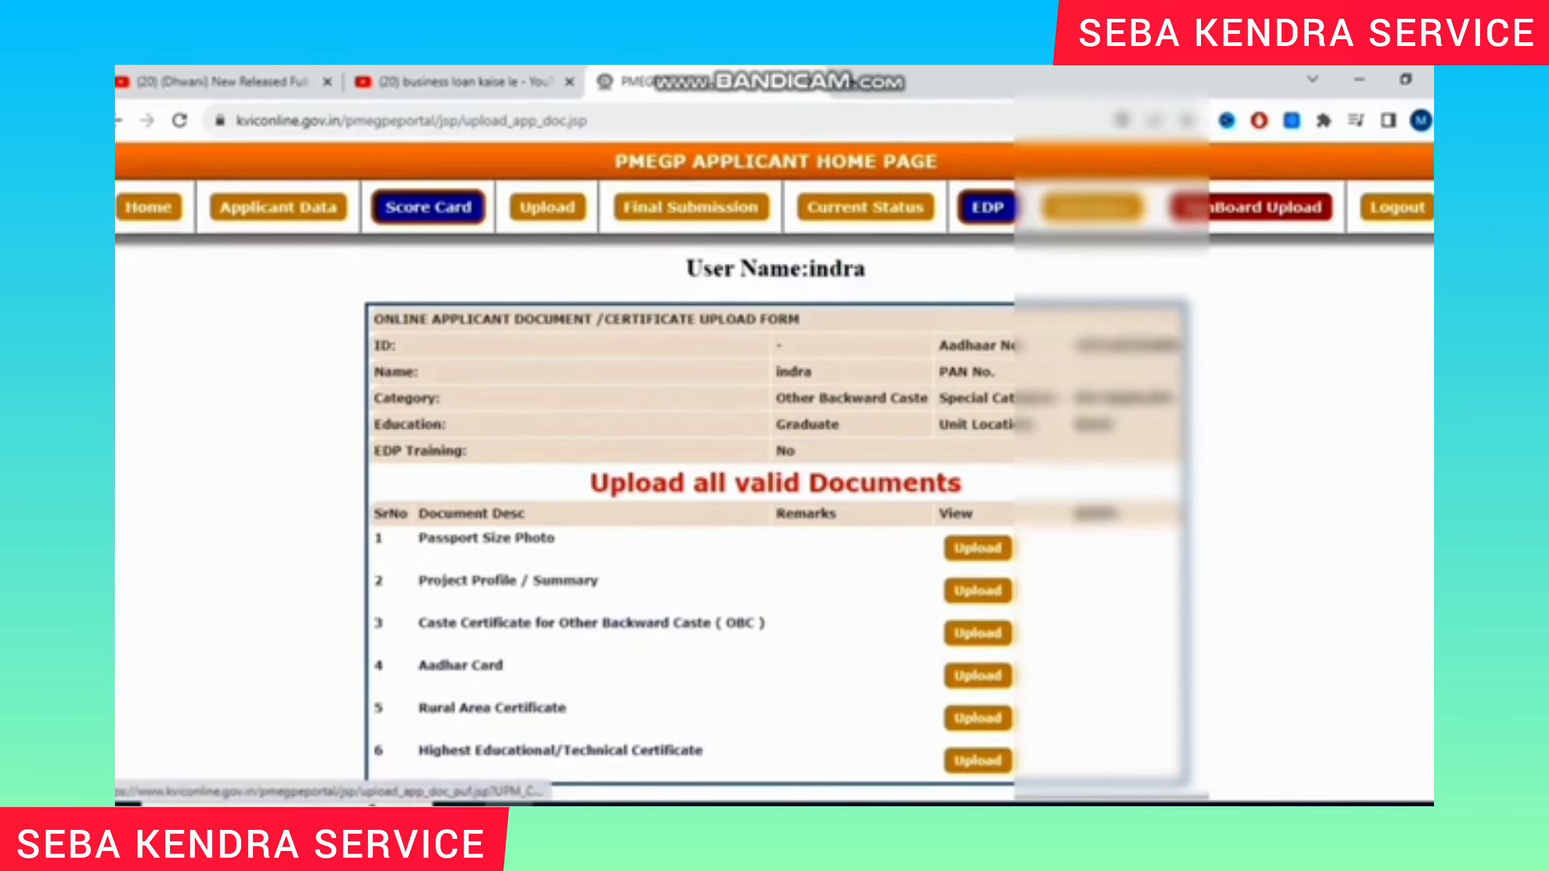
# Open the KVIC PMEGP PROFILES result from a web search for 'project profile / summary for pmegp'
pyautogui.click(559, 805)
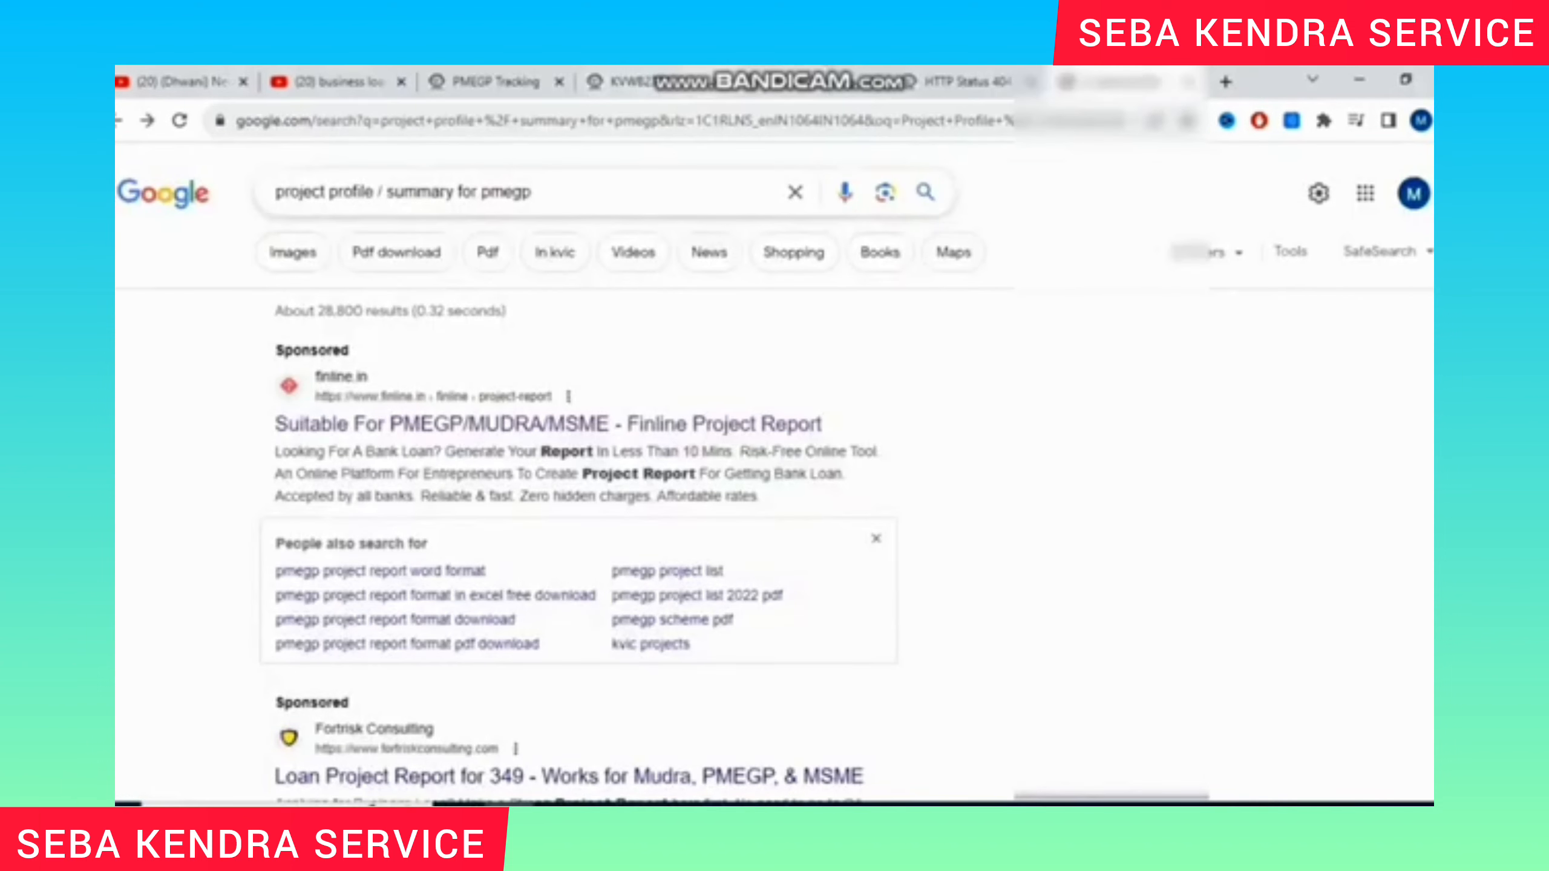
pyautogui.moveTo(276, 192); pyautogui.dragTo(536, 191)
pyautogui.click(535, 192)
pyautogui.press('Escape')
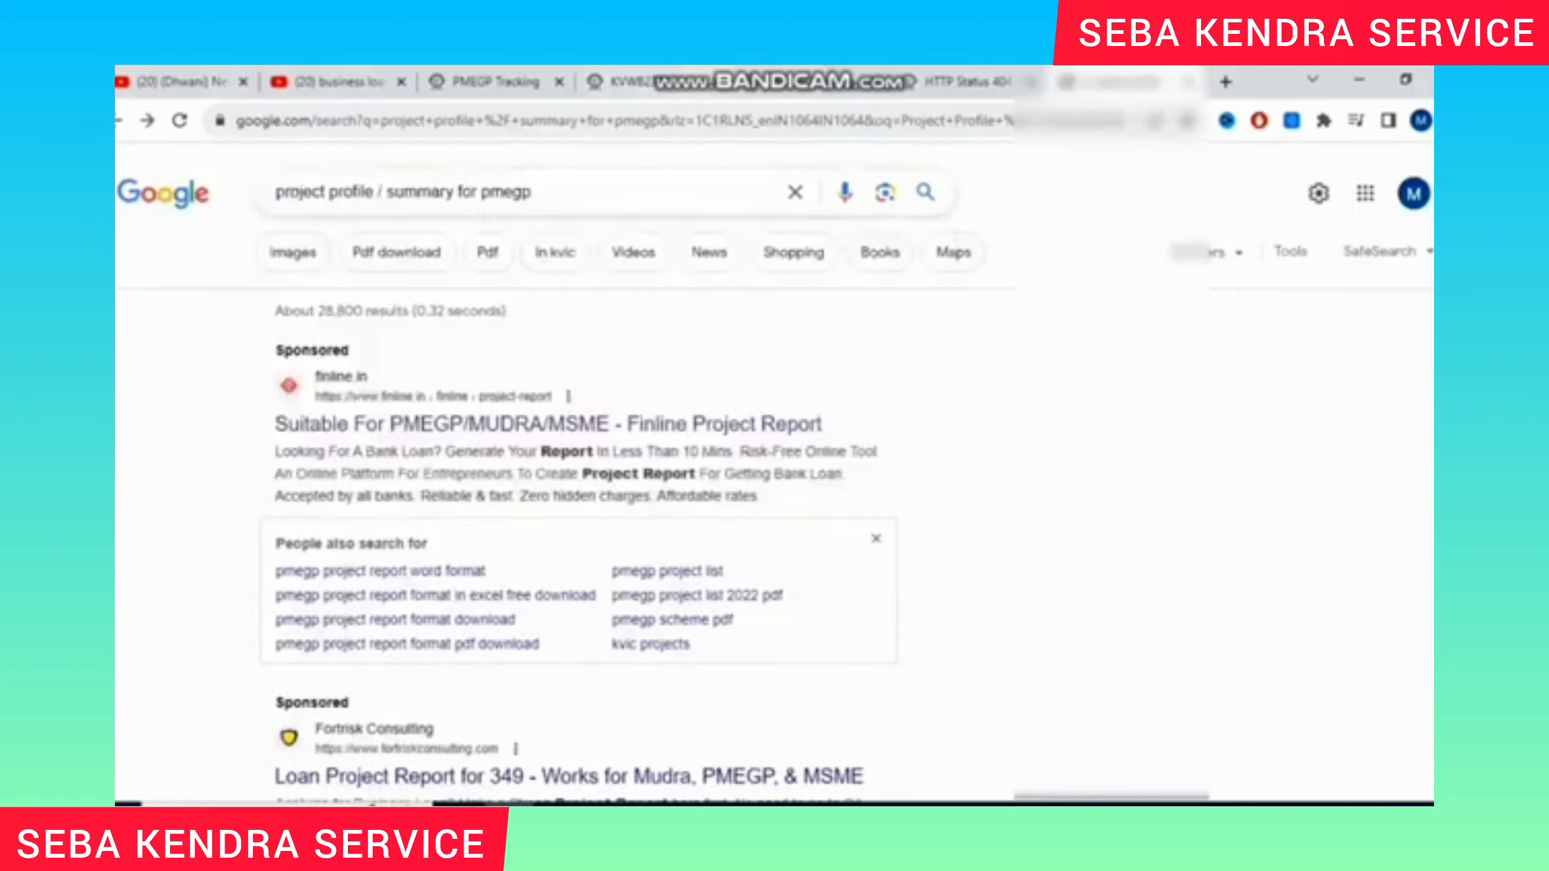
pyautogui.scroll(-8, 366, 440)
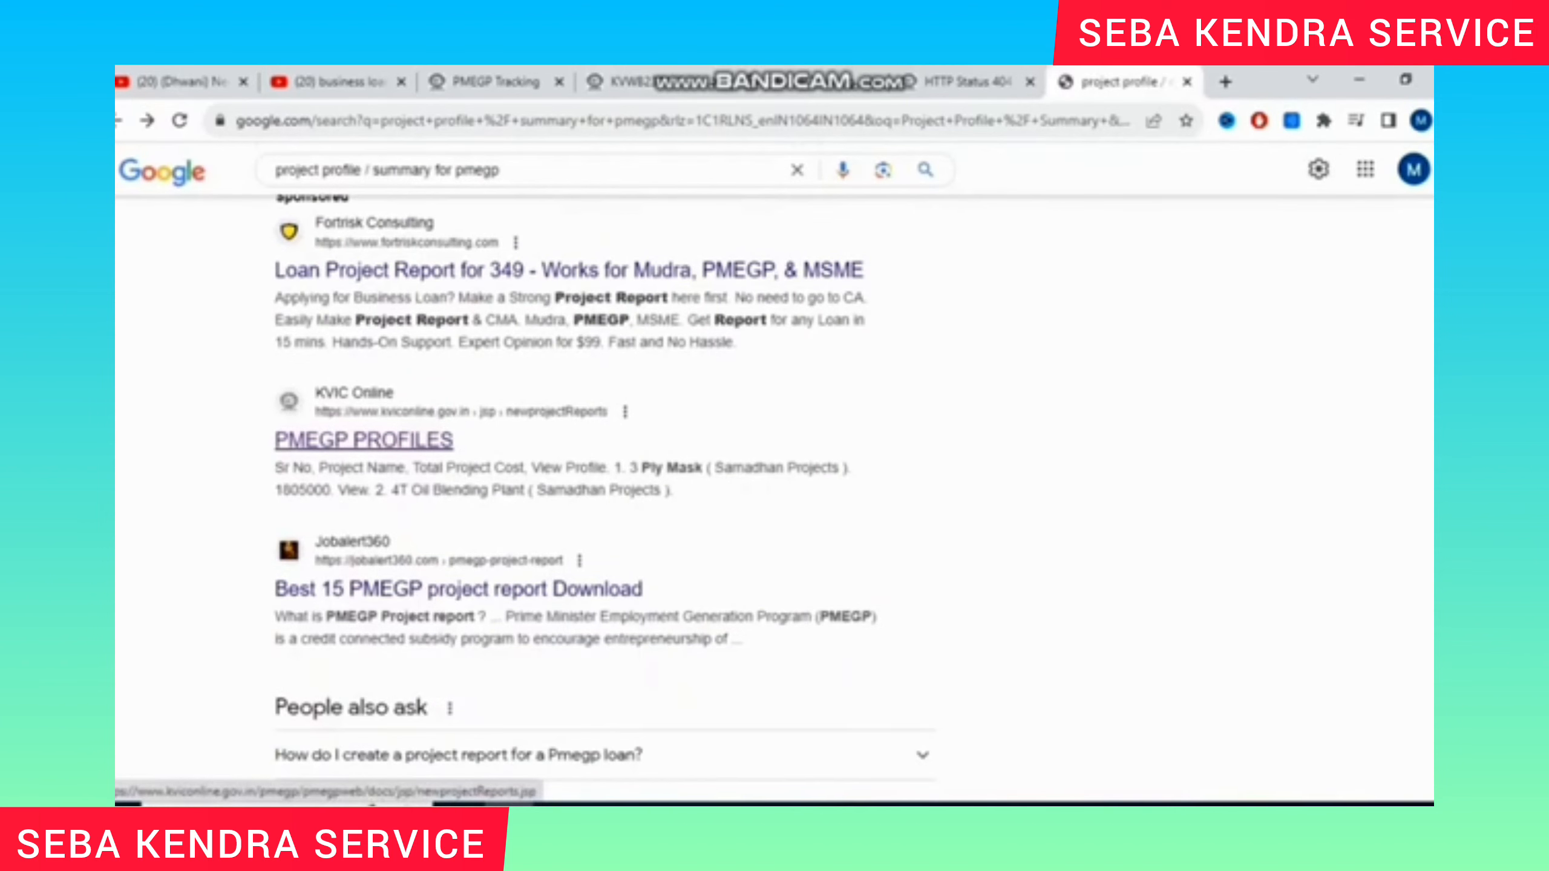
pyautogui.click(364, 440)
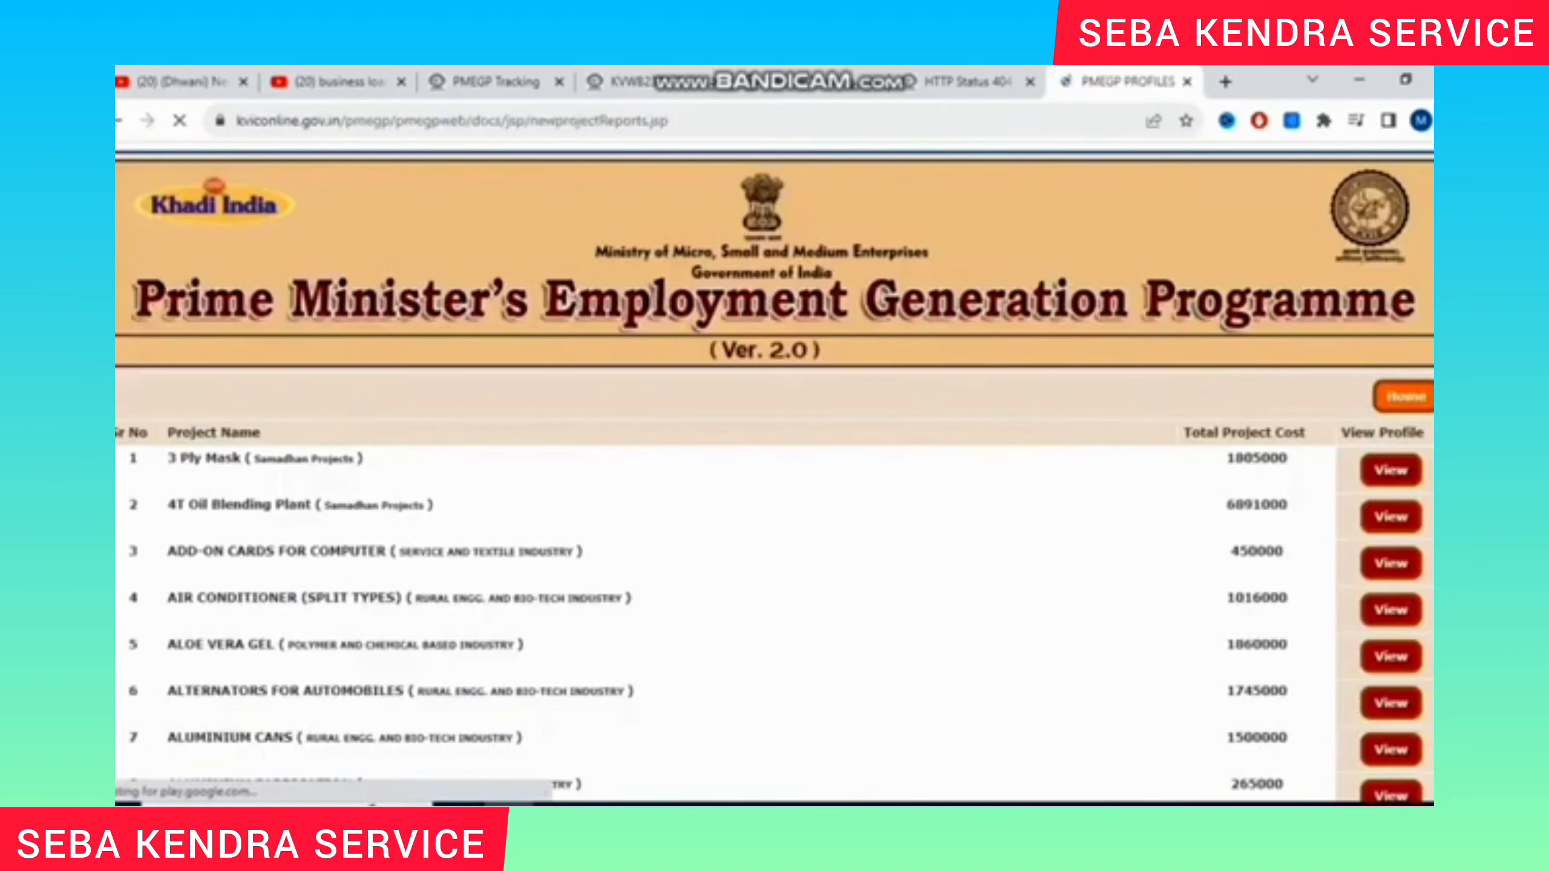
# Browse the PMEGP project list and open the Air Conditioner (Split Types) project profile, scrolling through it
pyautogui.scroll(-2, 364, 440)
pyautogui.scroll(-9, 774, 473)
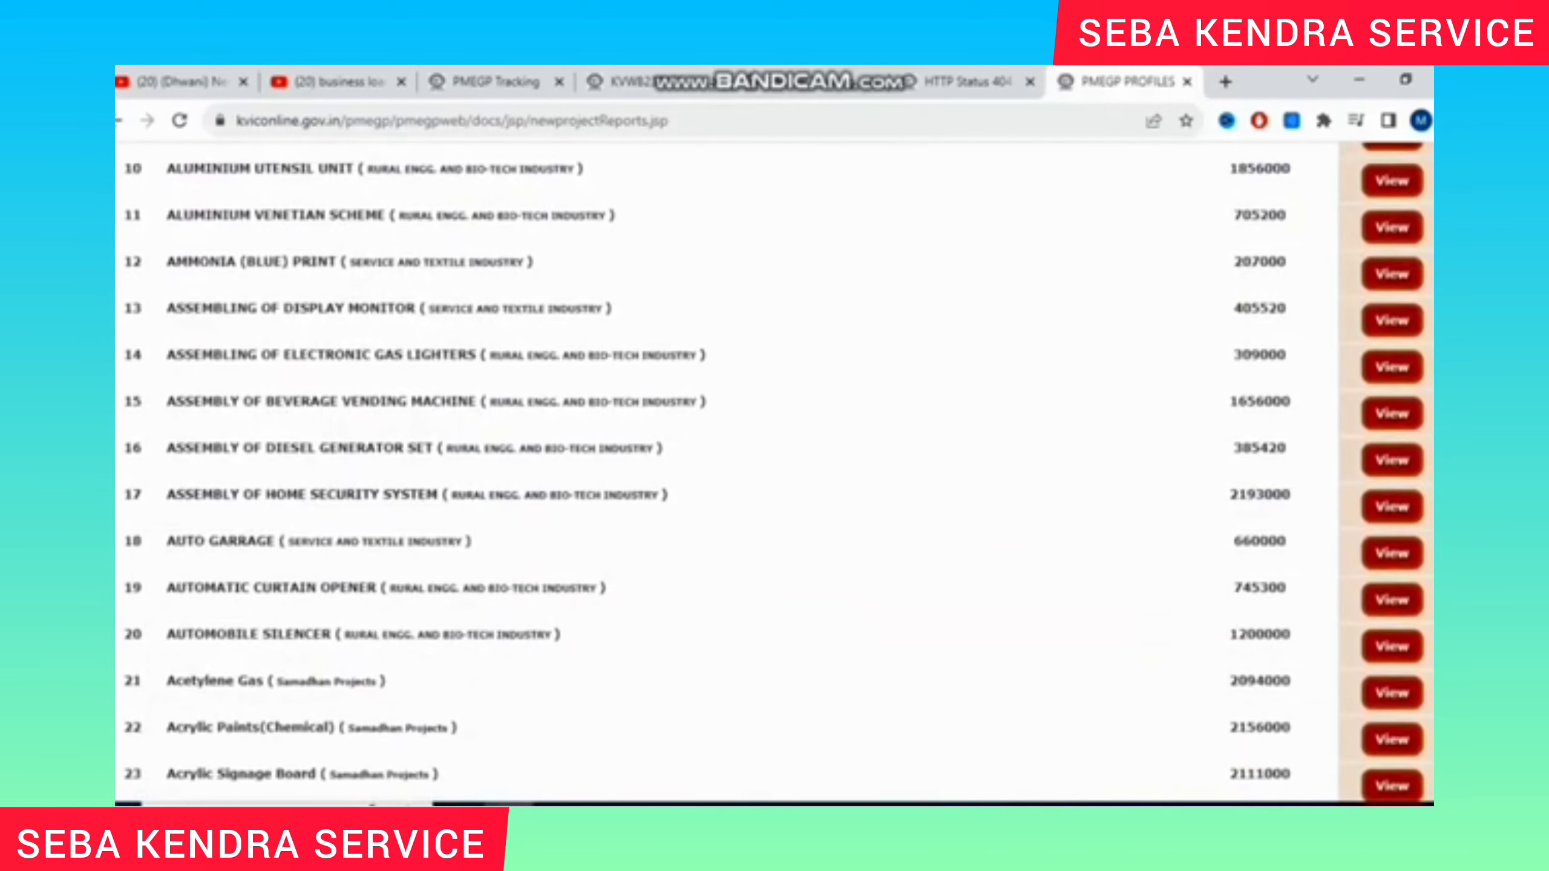
pyautogui.scroll(-18, 775, 473)
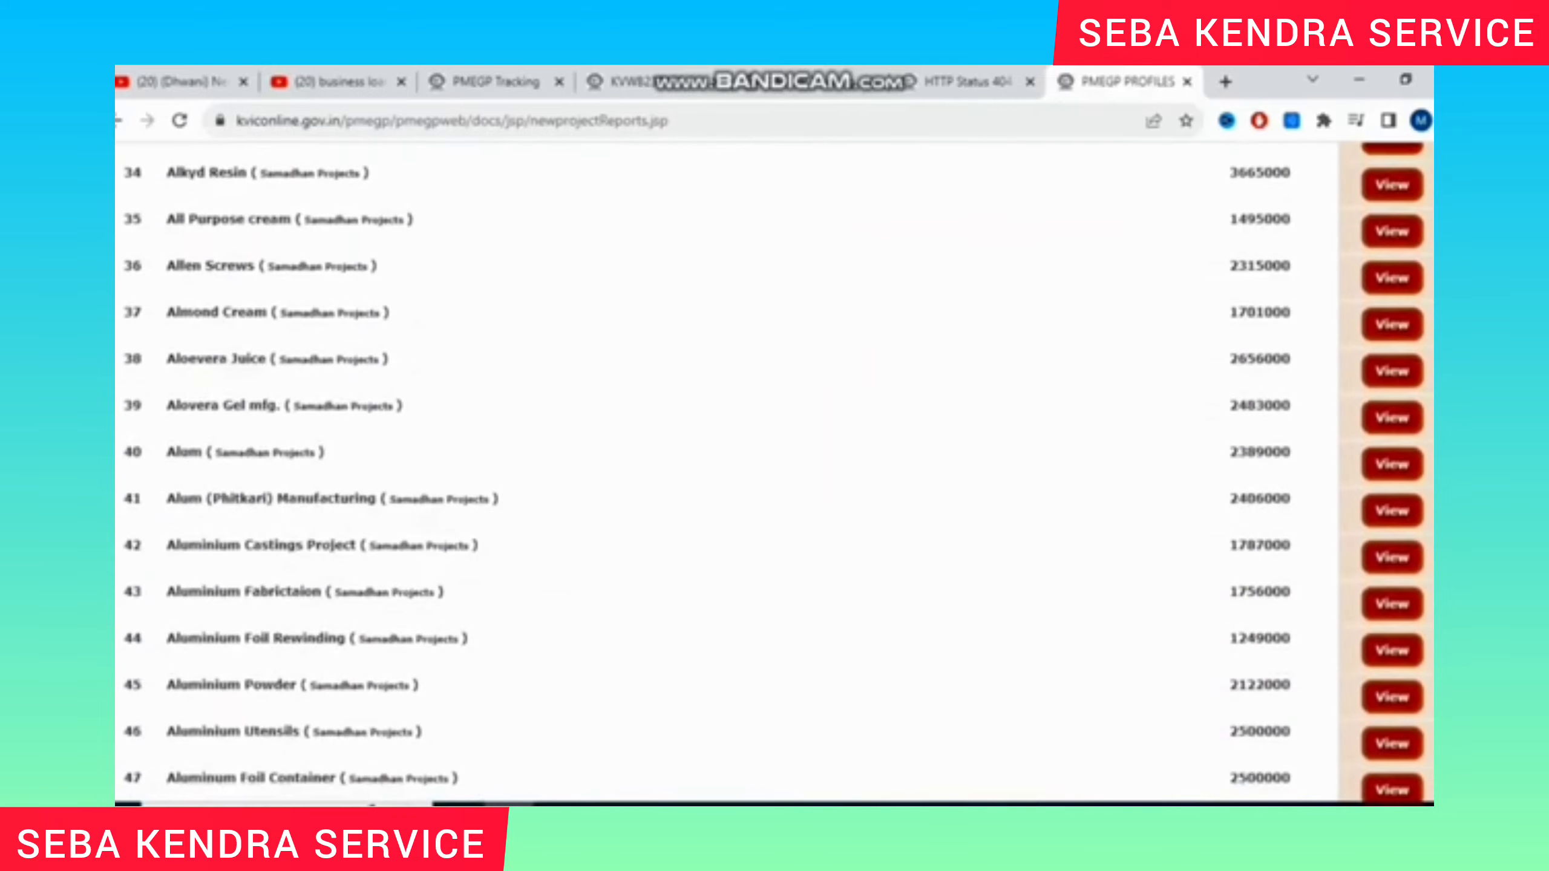
pyautogui.scroll(-18, 774, 473)
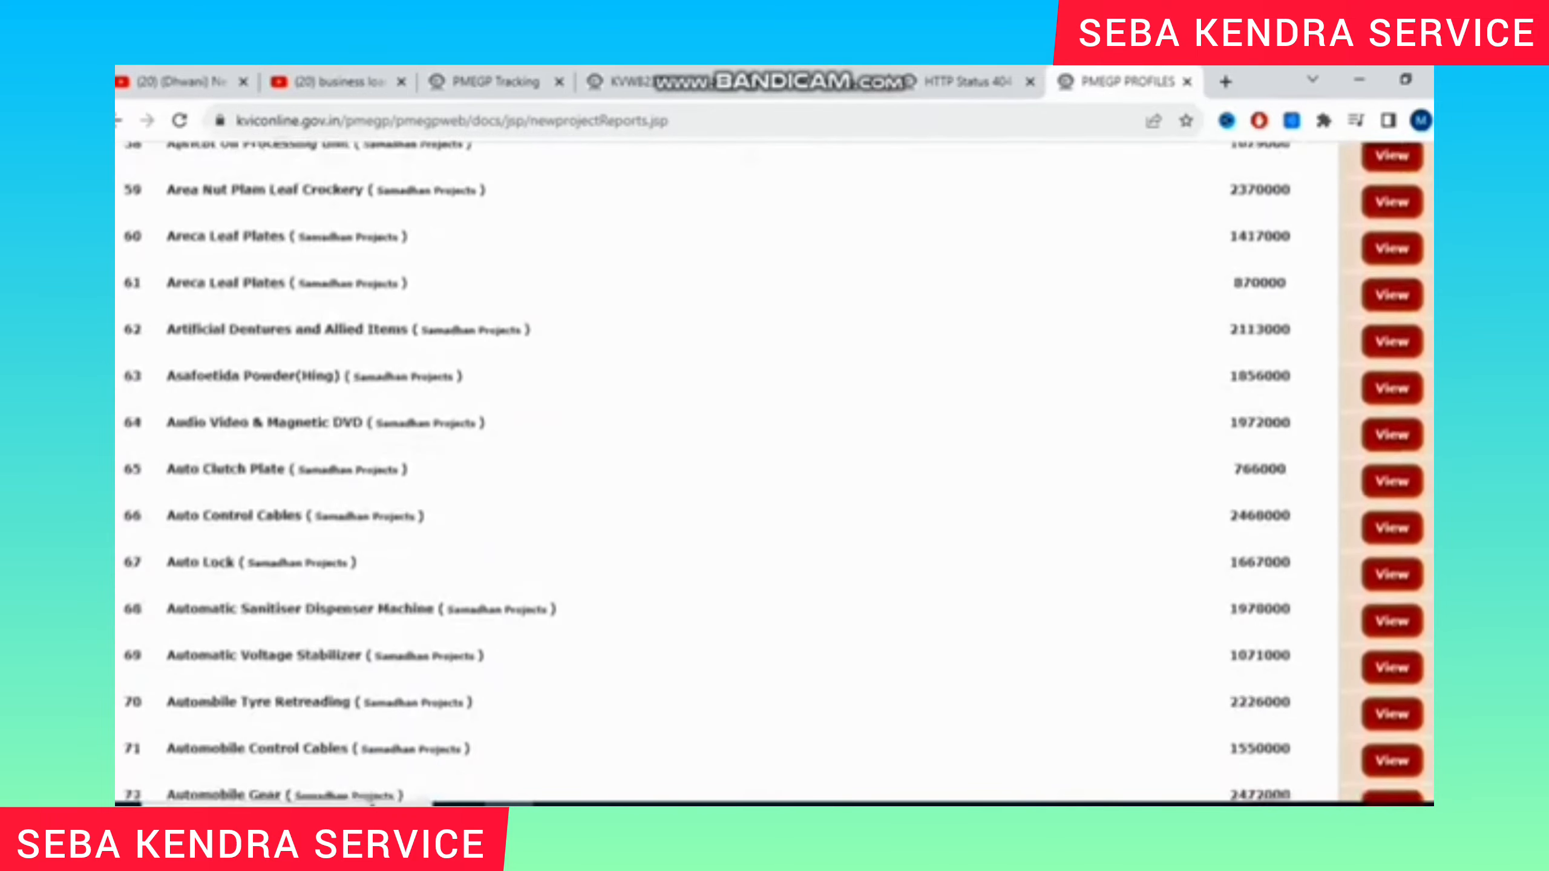
pyautogui.scroll(-20, 775, 473)
pyautogui.scroll(15, 775, 474)
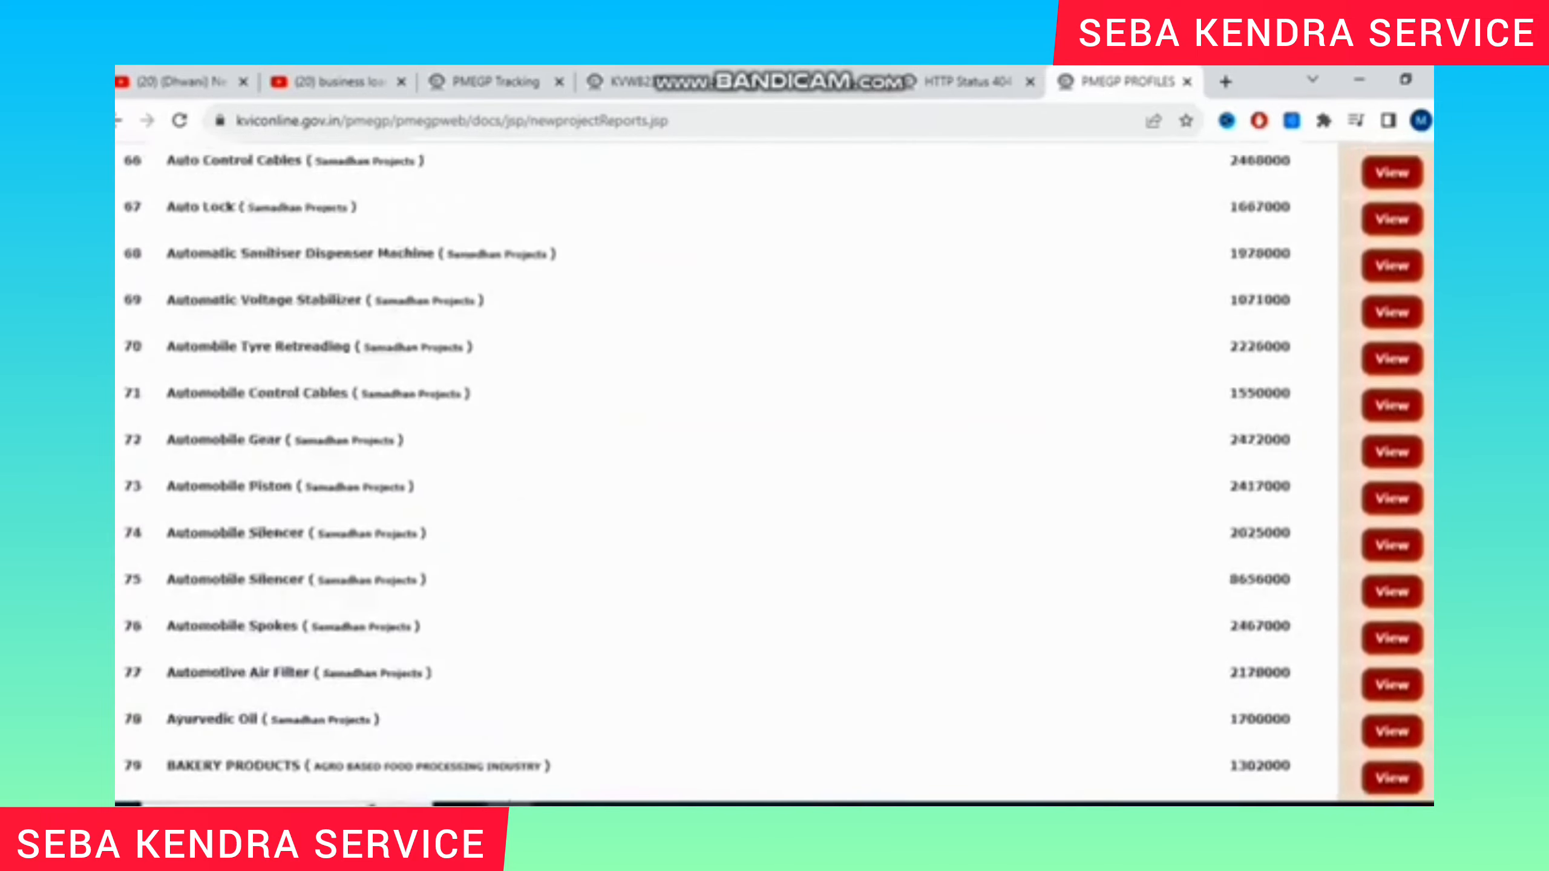
pyautogui.scroll(20, 775, 473)
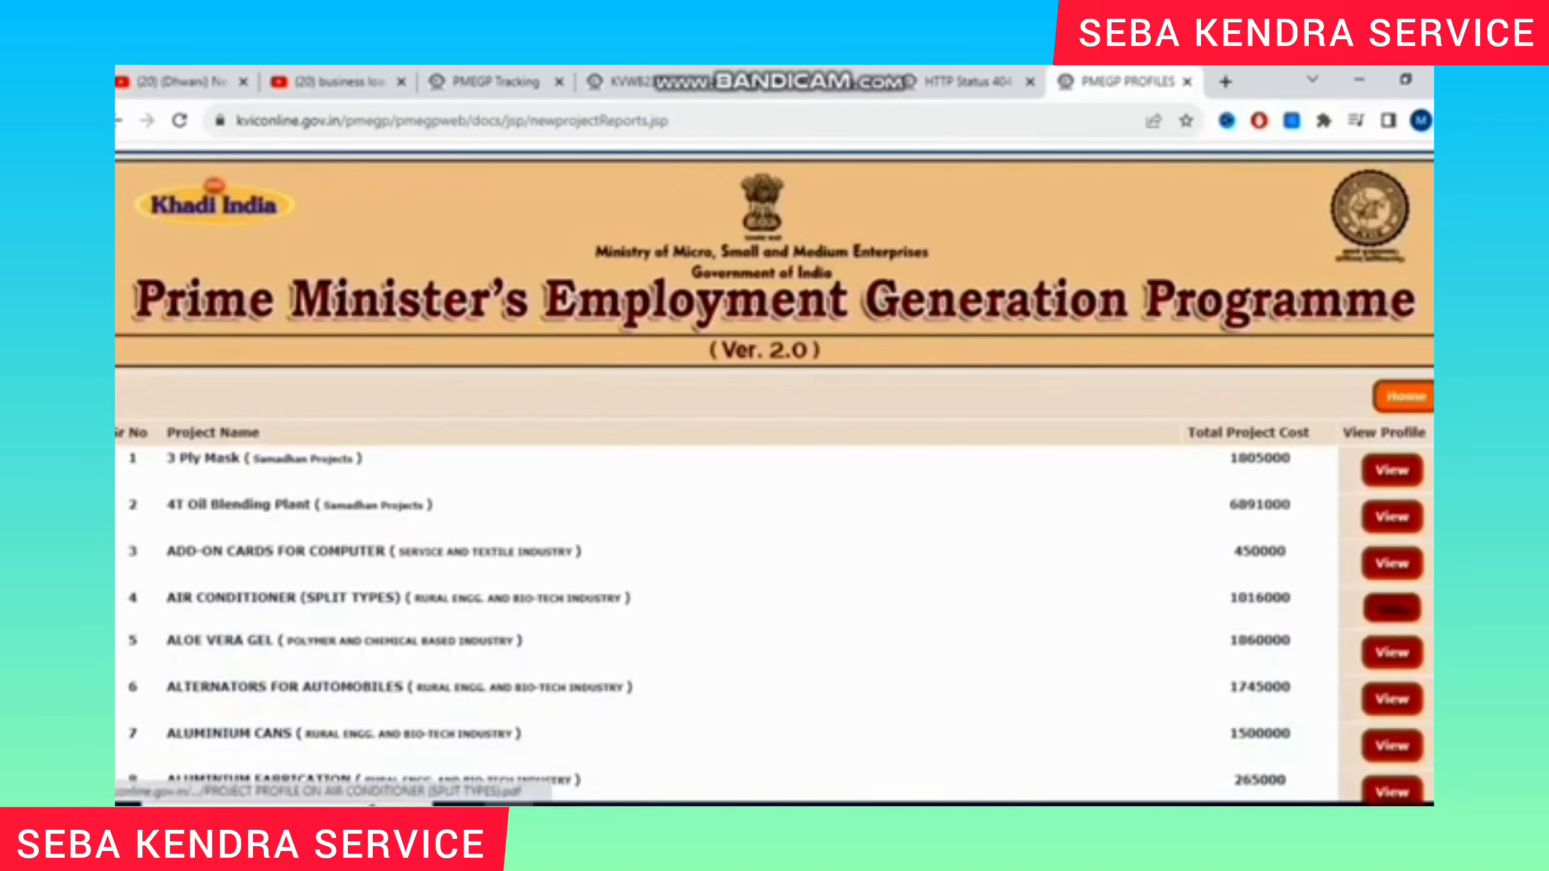
pyautogui.click(1392, 610)
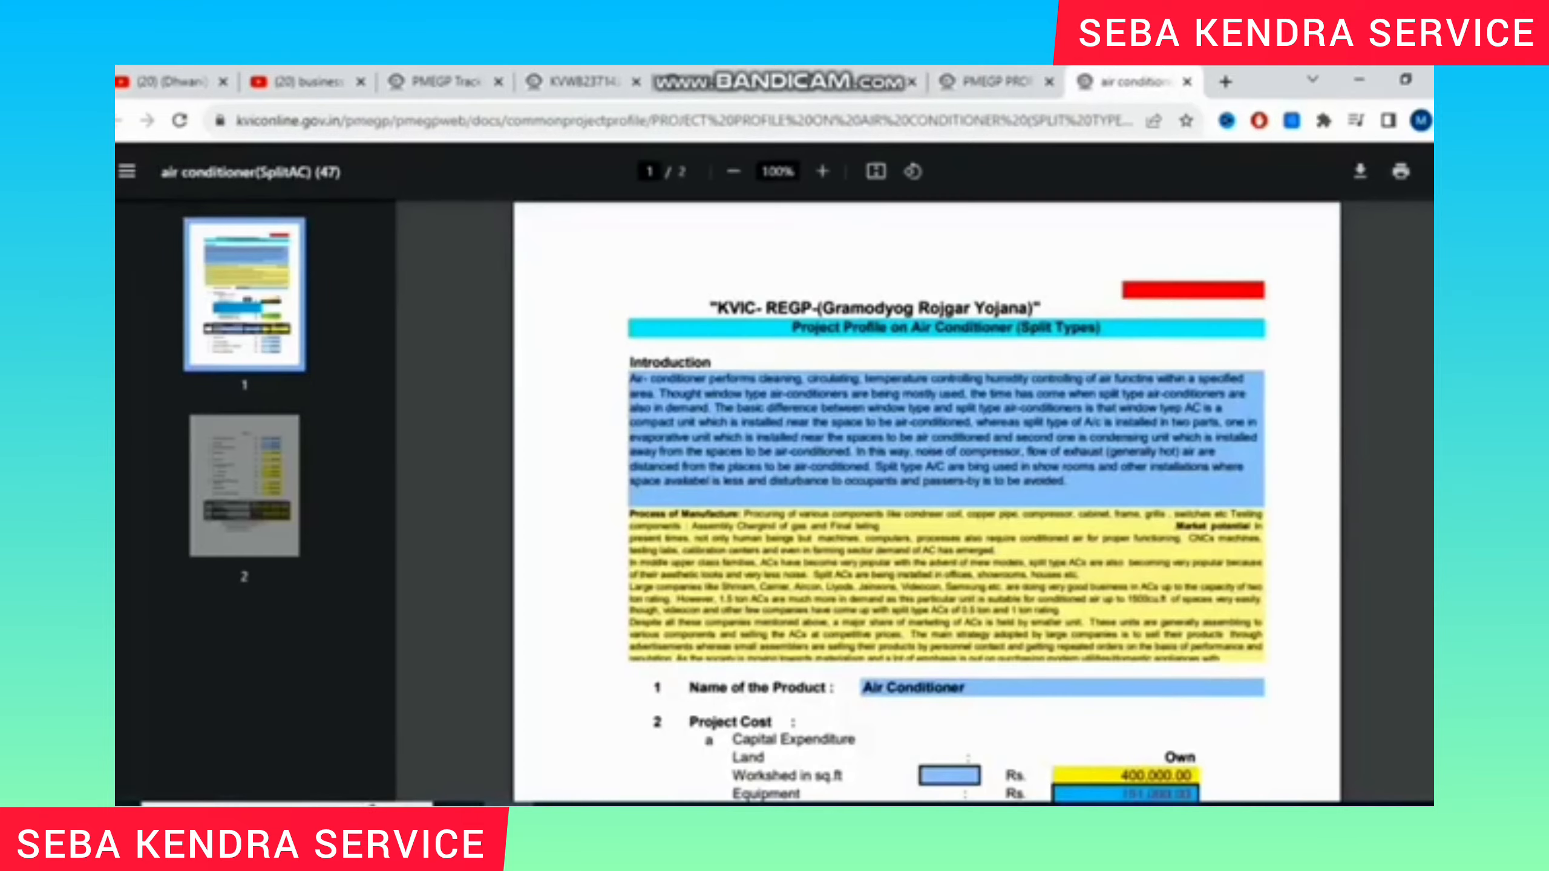
pyautogui.scroll(-5, 927, 500)
pyautogui.scroll(-8, 927, 500)
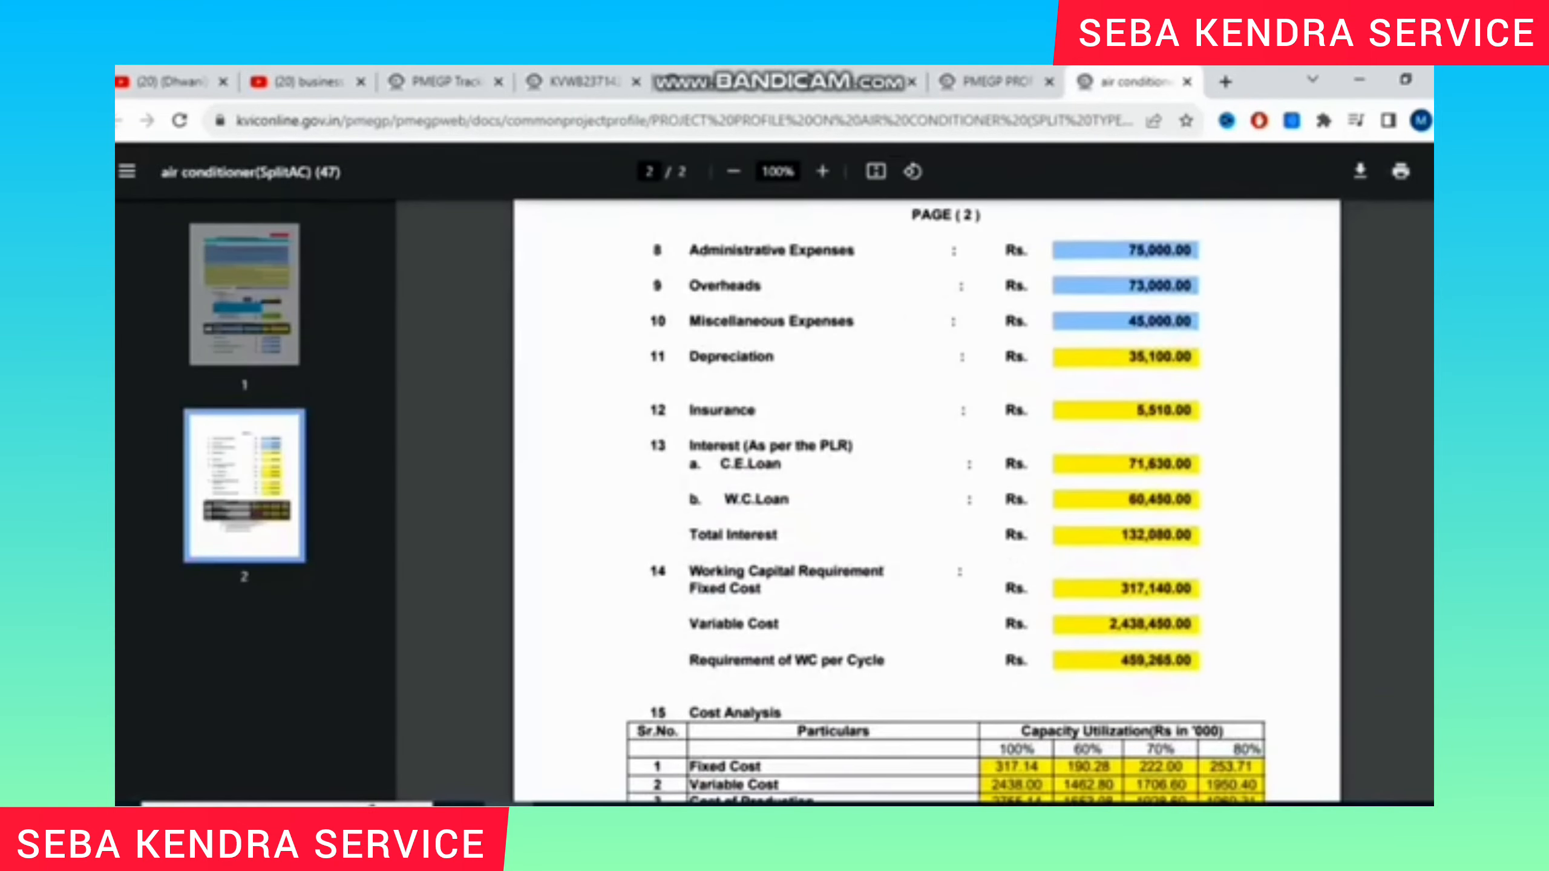
# Browse the PMEGP project profiles list for available project reports
pyautogui.click(994, 81)
pyautogui.scroll(-15, 774, 470)
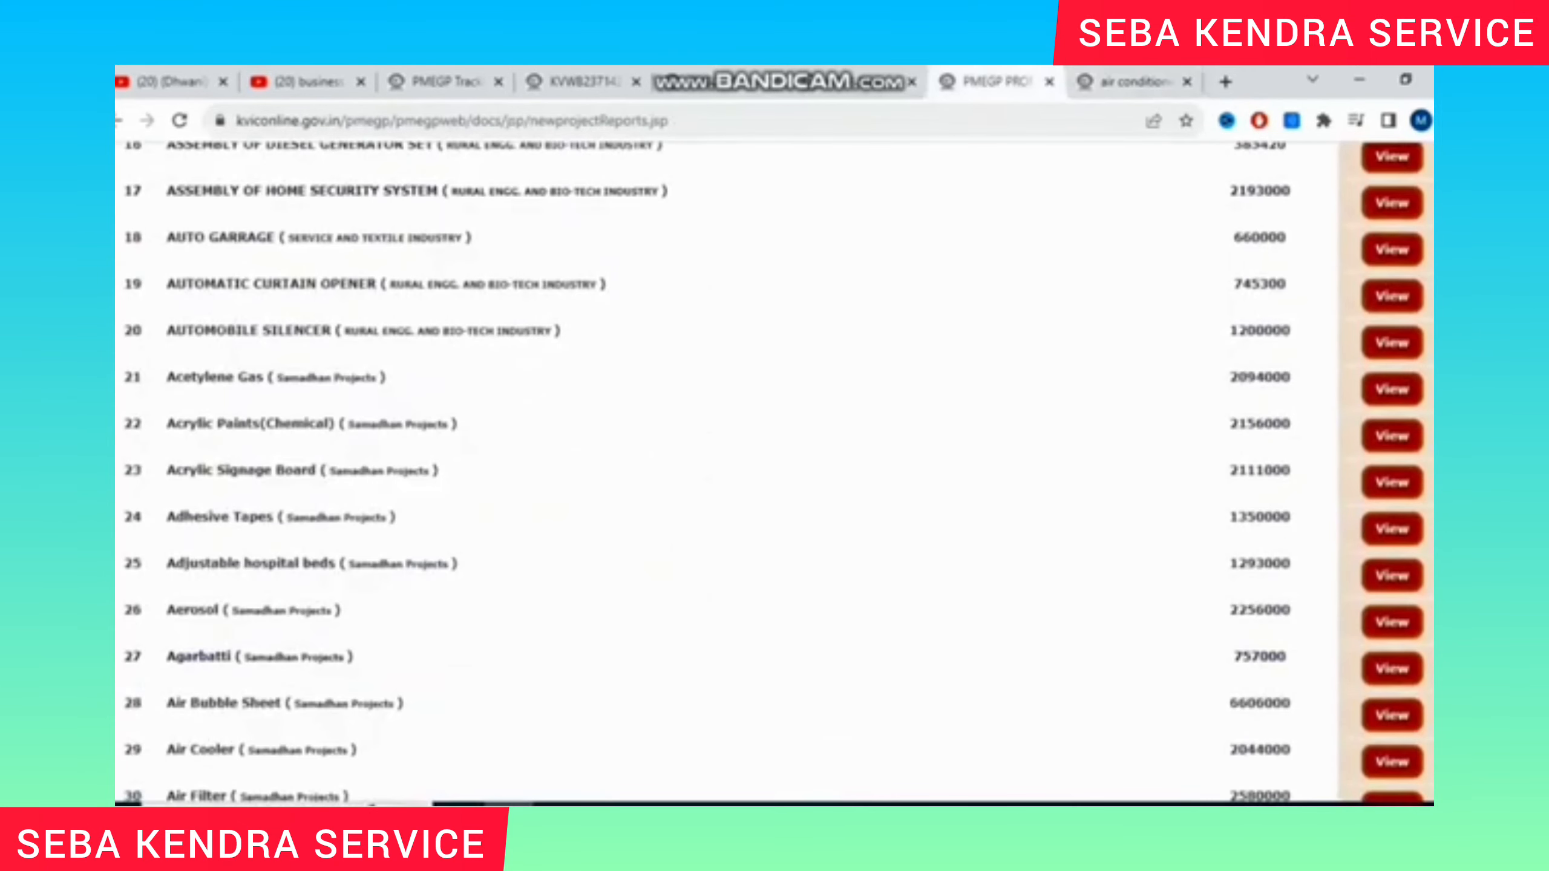
pyautogui.scroll(-20, 774, 469)
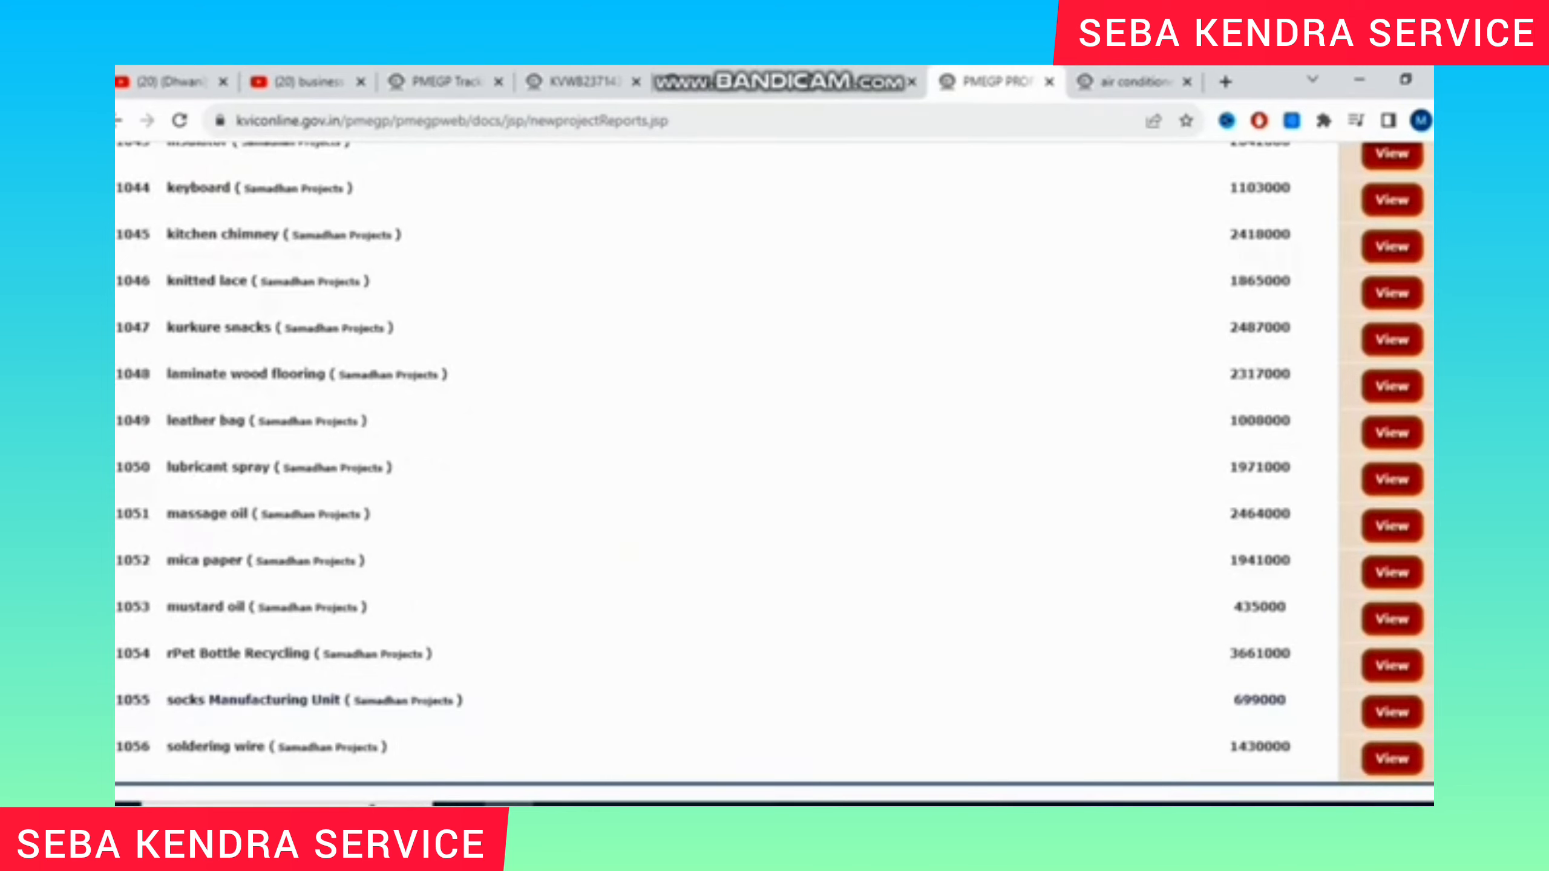
pyautogui.scroll(5, 775, 469)
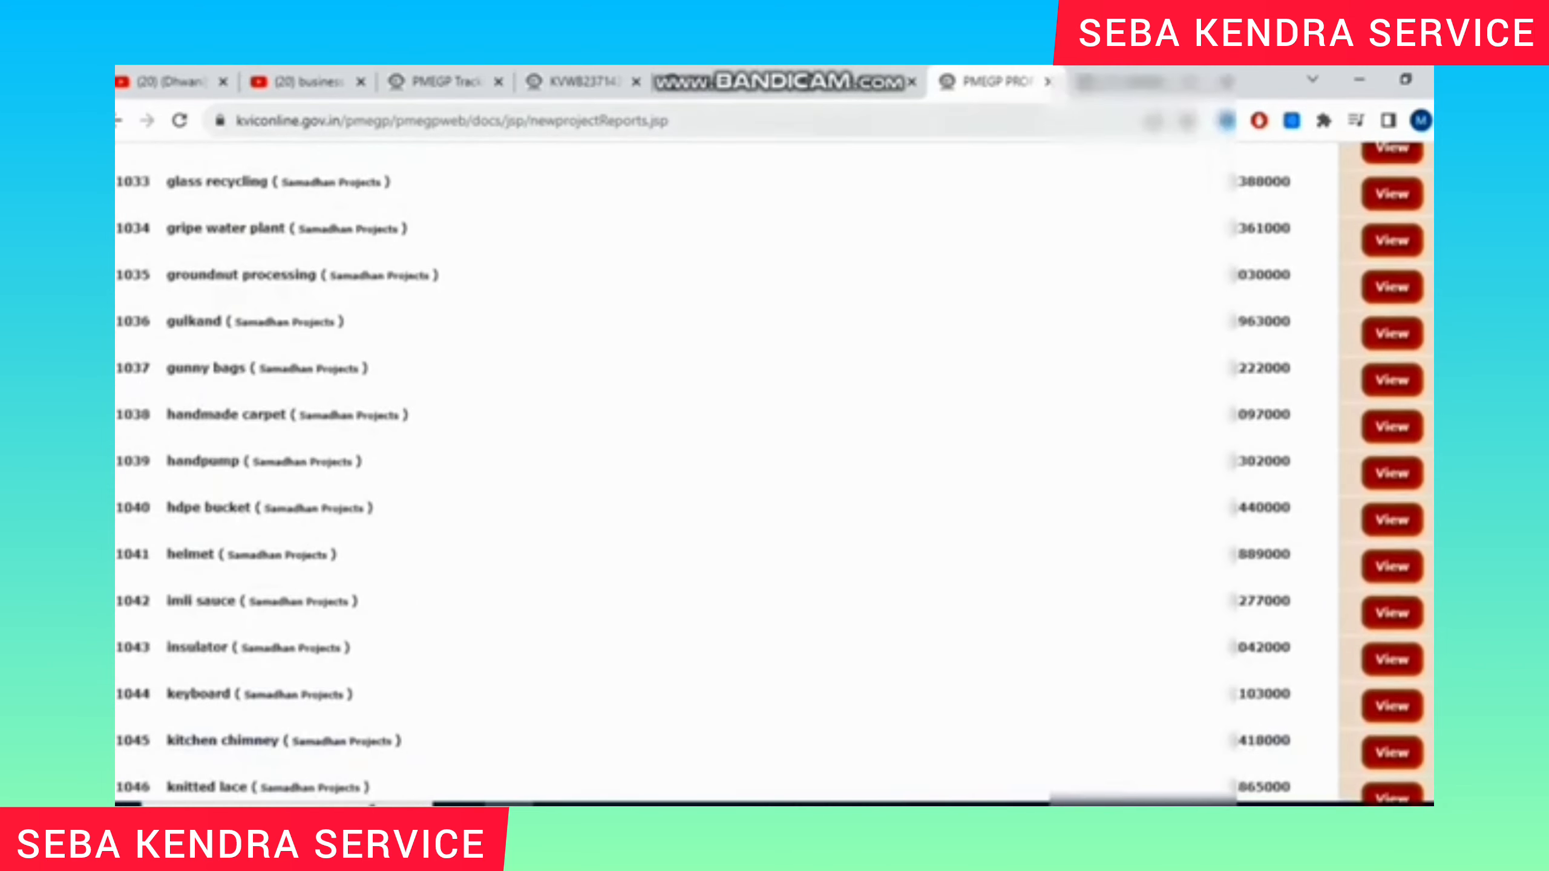
# Review the Project Profile / Summary and Rural Area Certificate entries on the document upload form
pyautogui.moveTo(418, 580); pyautogui.dragTo(598, 581)
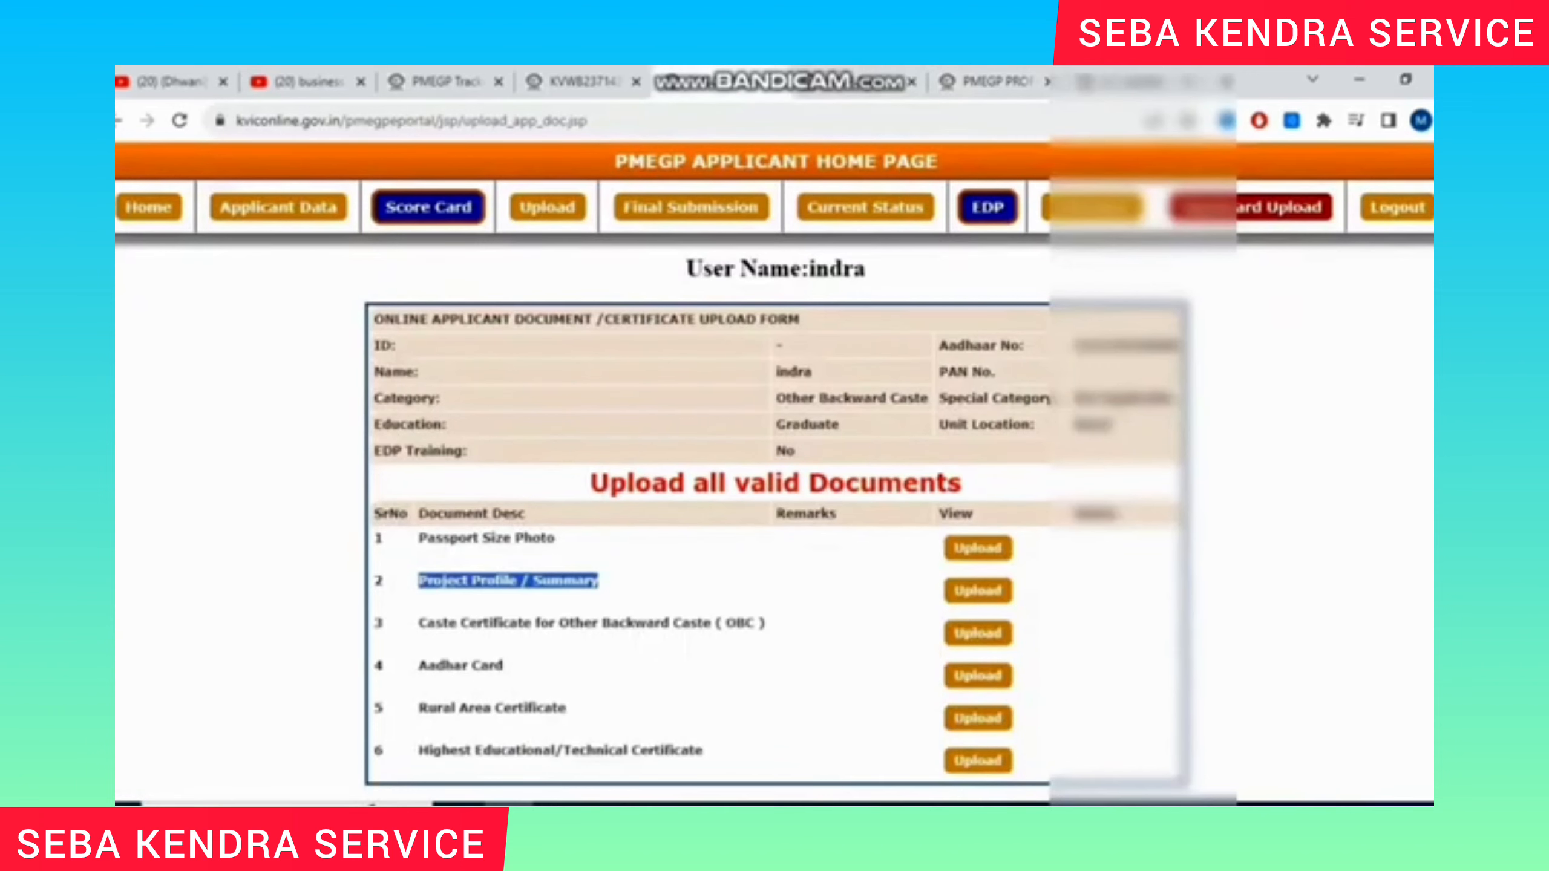
pyautogui.click(610, 583)
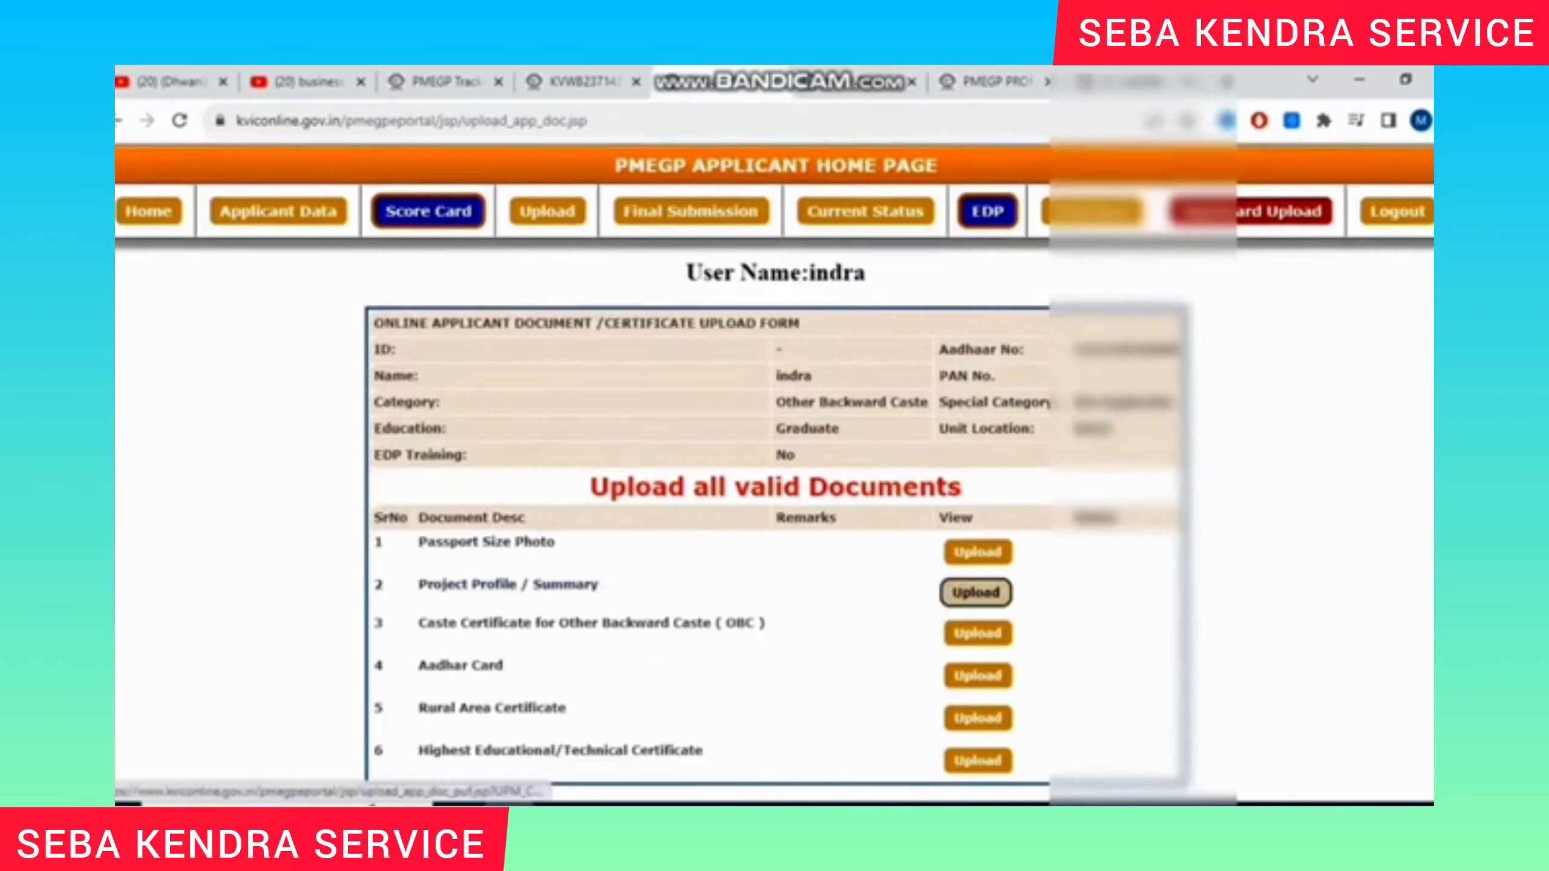
pyautogui.moveTo(418, 708); pyautogui.dragTo(567, 708)
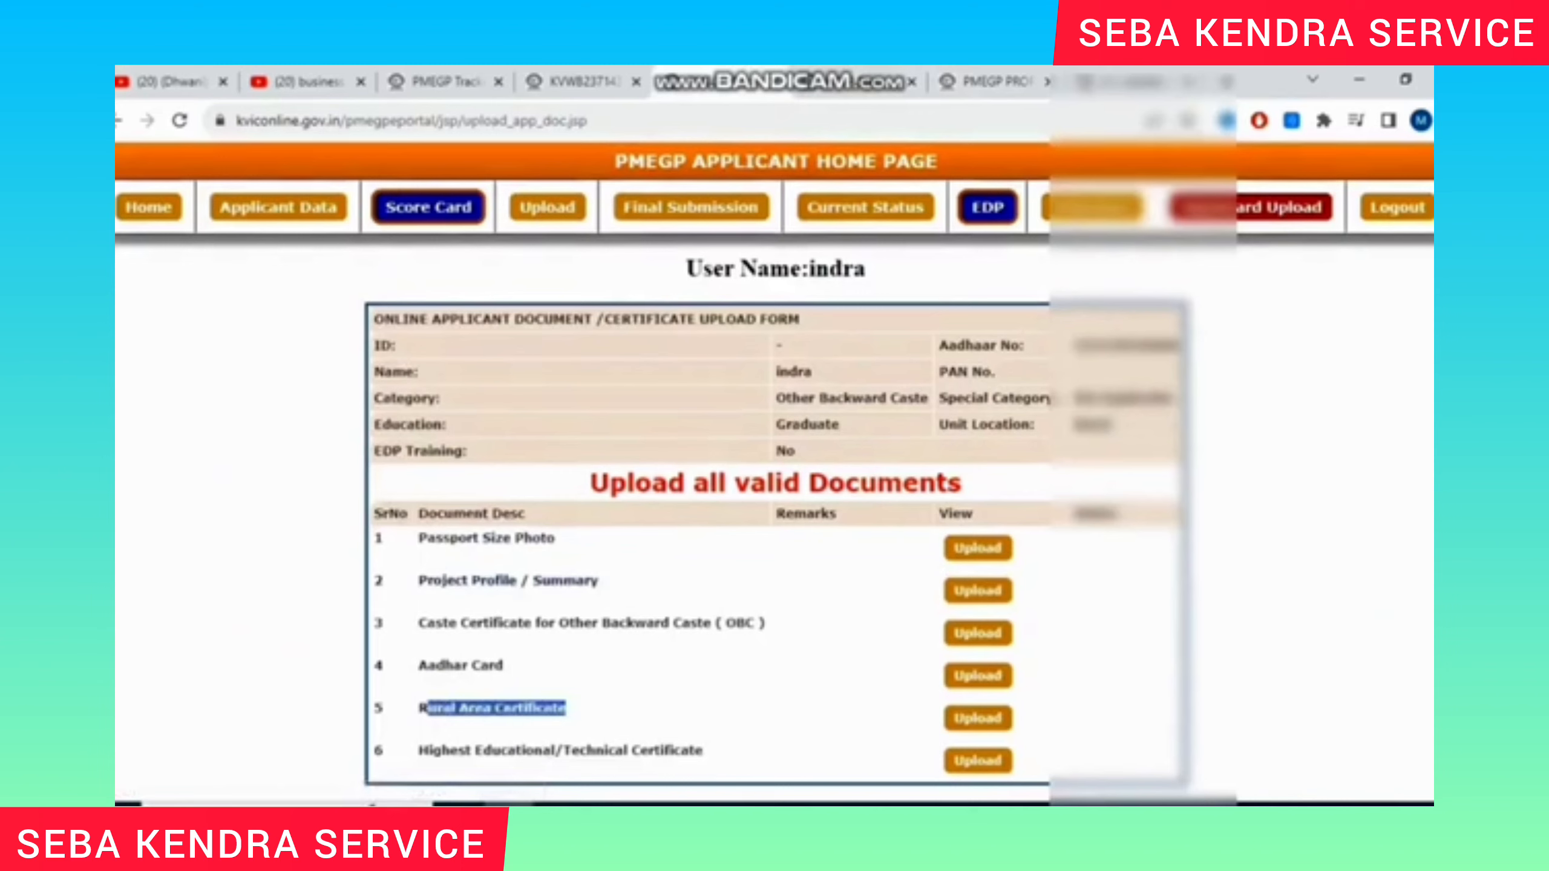
pyautogui.click(573, 709)
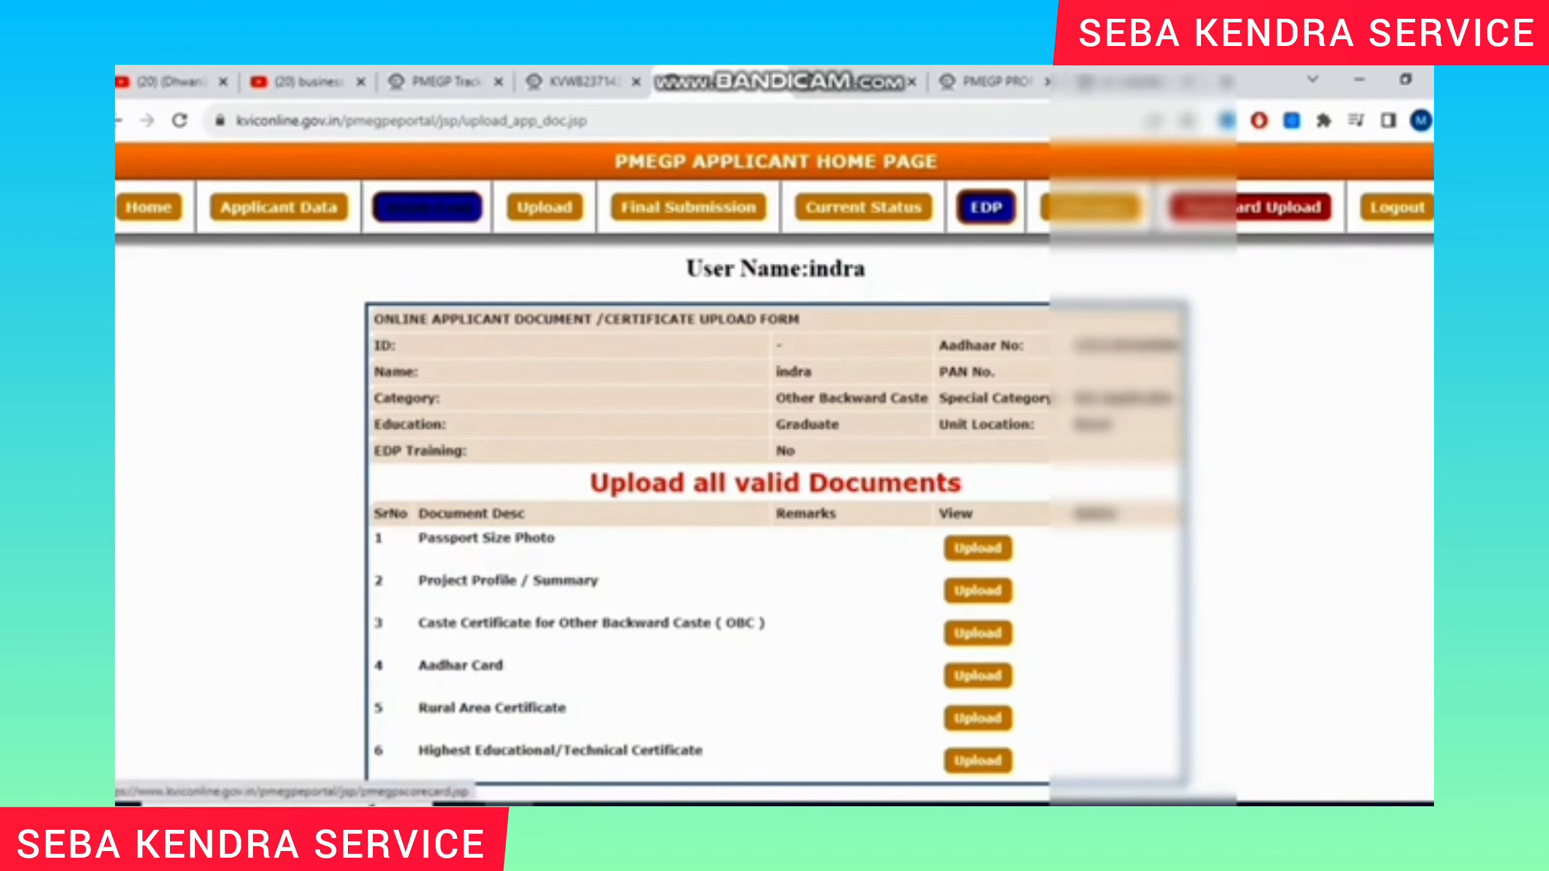
# Open the PMEGP Score Card and mark the number of dependencies as Upto 3
pyautogui.click(429, 207)
pyautogui.scroll(-5, 775, 464)
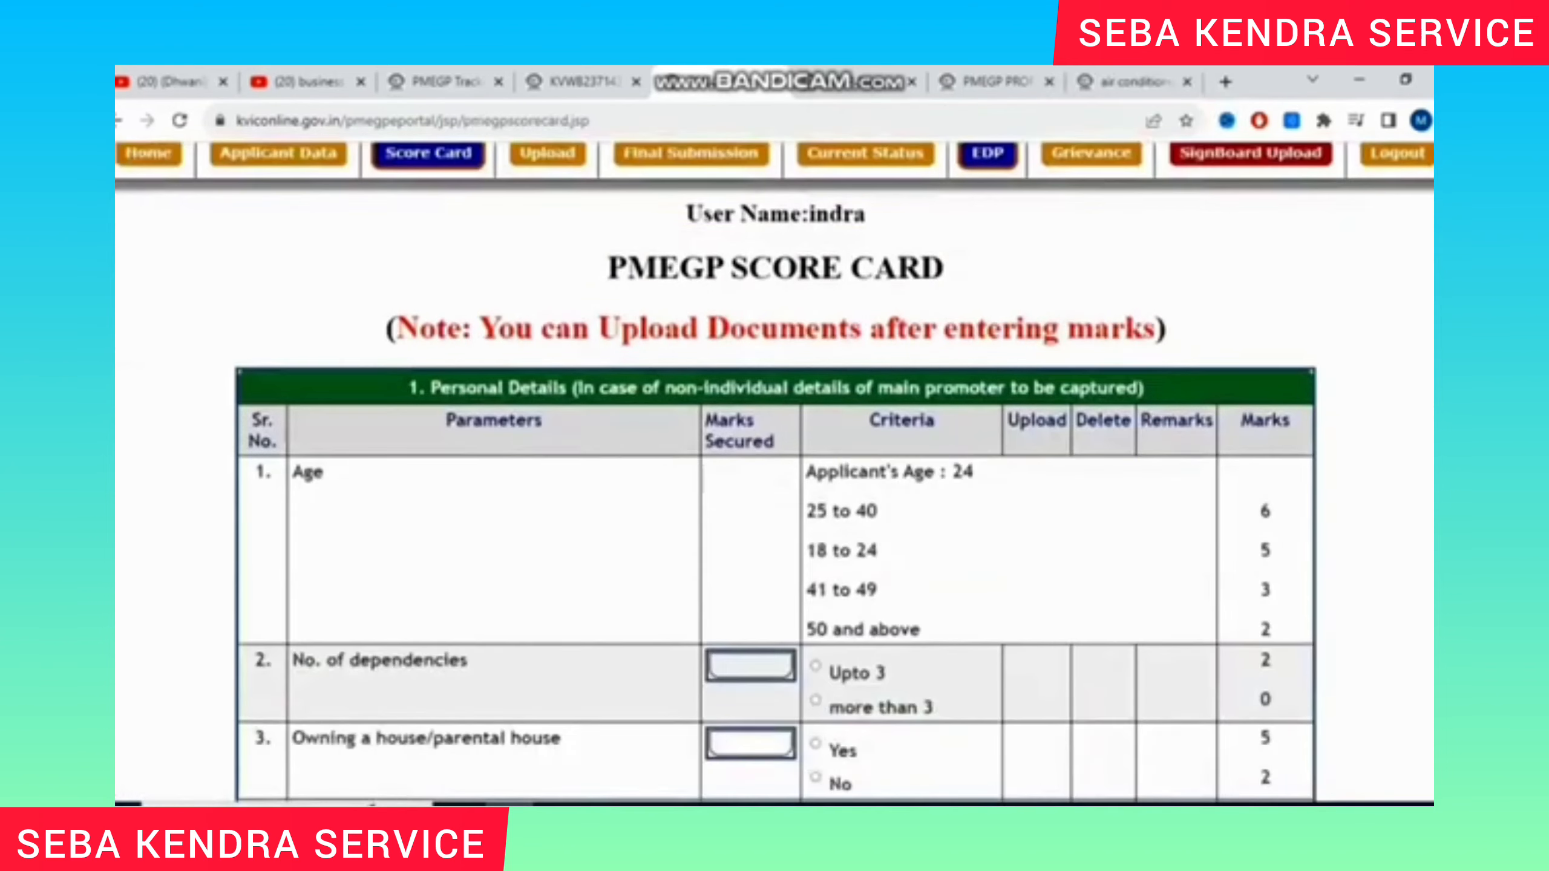
pyautogui.scroll(-3, 774, 474)
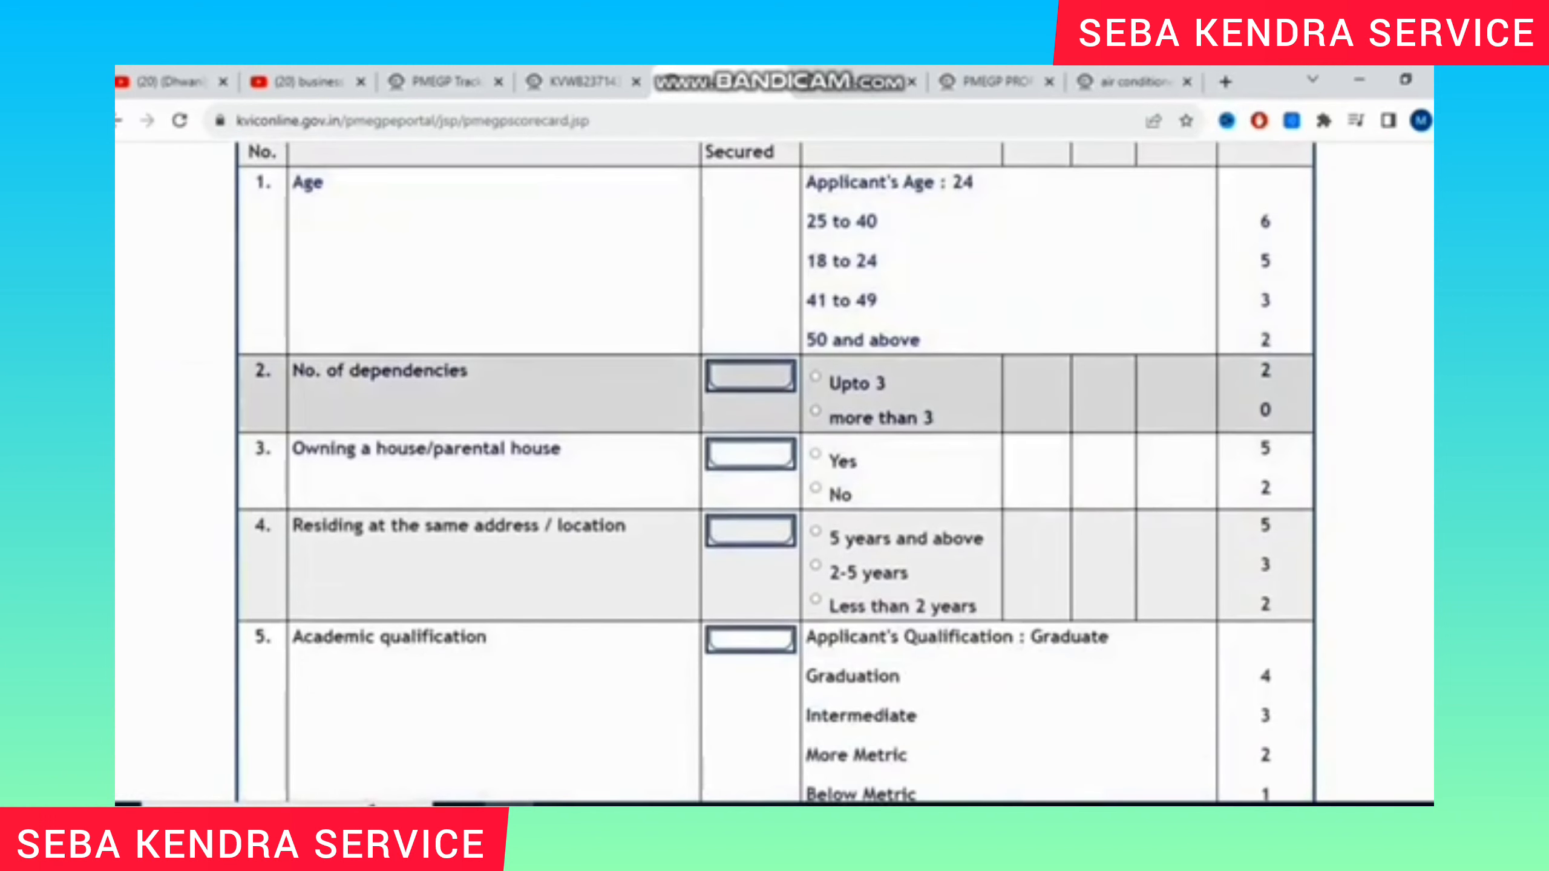
pyautogui.moveTo(300, 371); pyautogui.dragTo(462, 371)
pyautogui.click(462, 372)
pyautogui.click(816, 376)
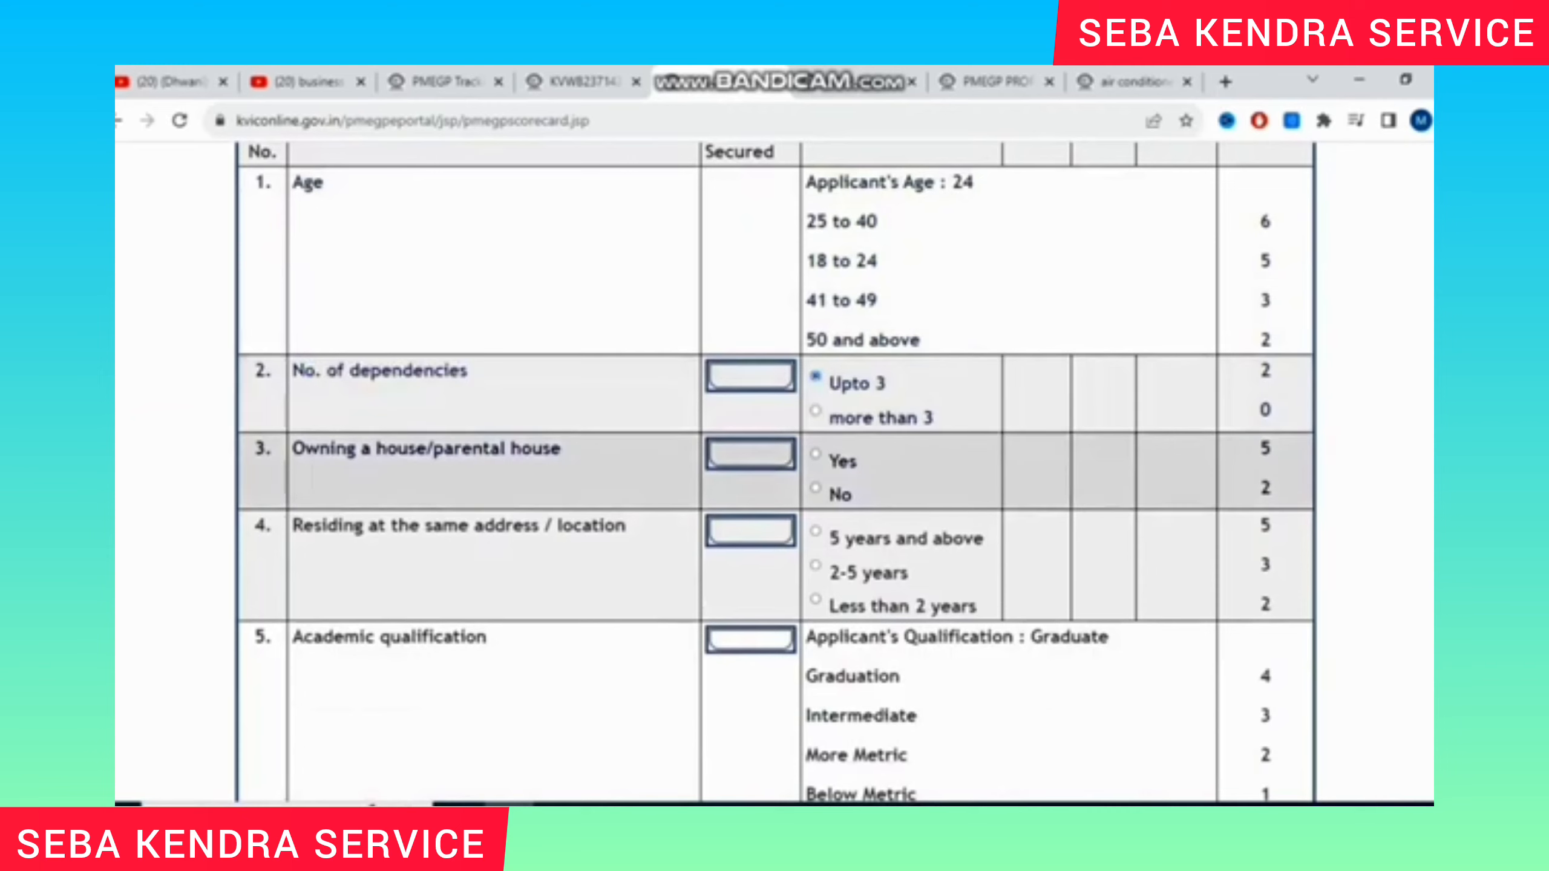
# Mark owning a house as Yes and residing at the same address as 5 years and above
pyautogui.moveTo(398, 449); pyautogui.dragTo(560, 448)
pyautogui.click(816, 453)
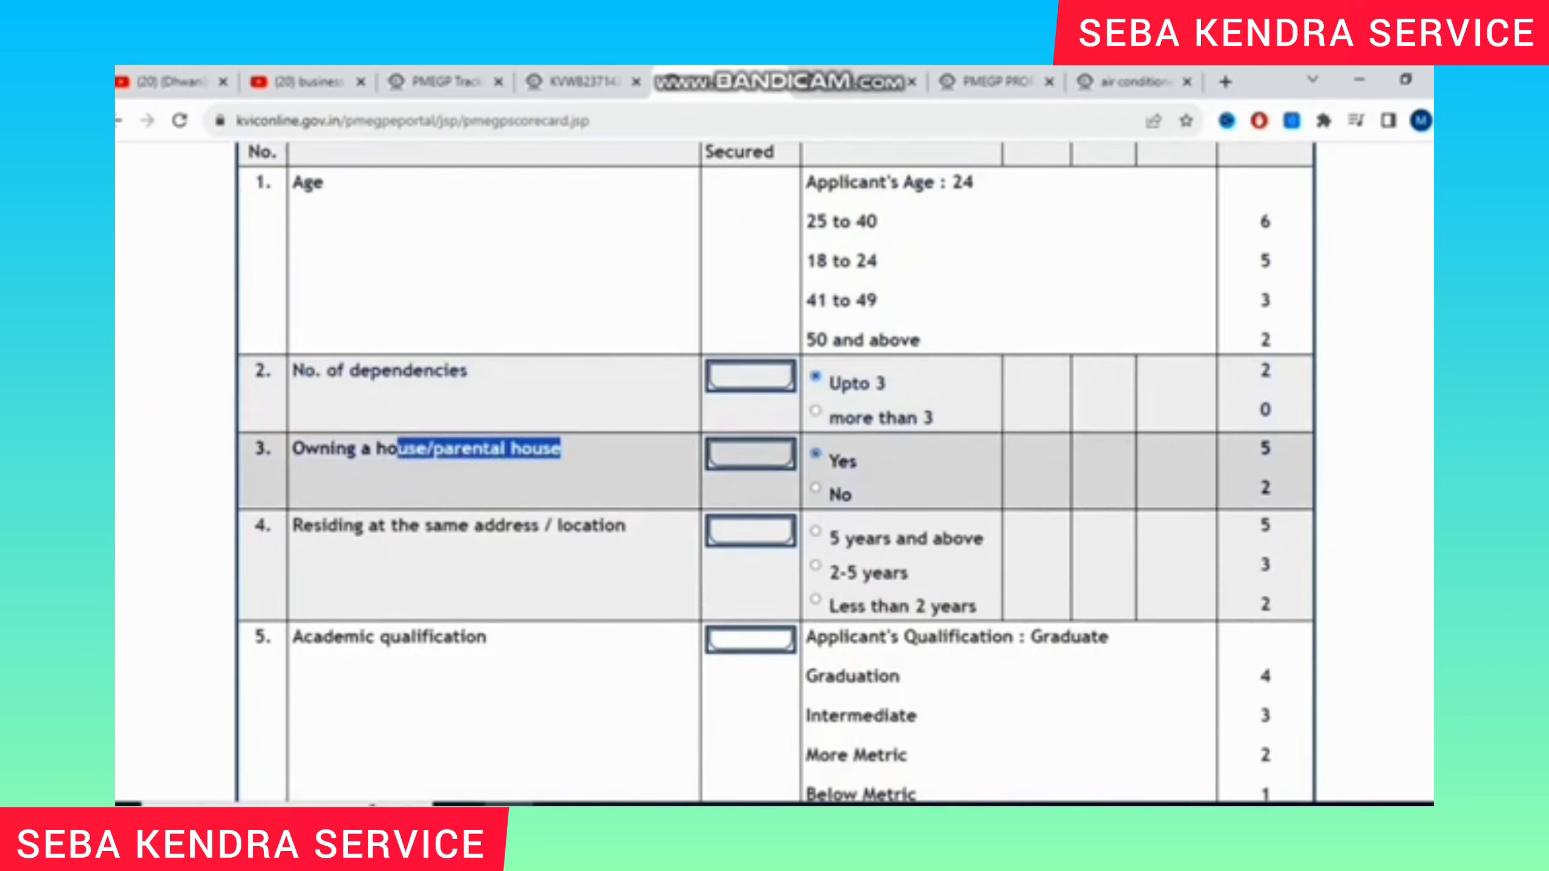
pyautogui.scroll(-3, 816, 453)
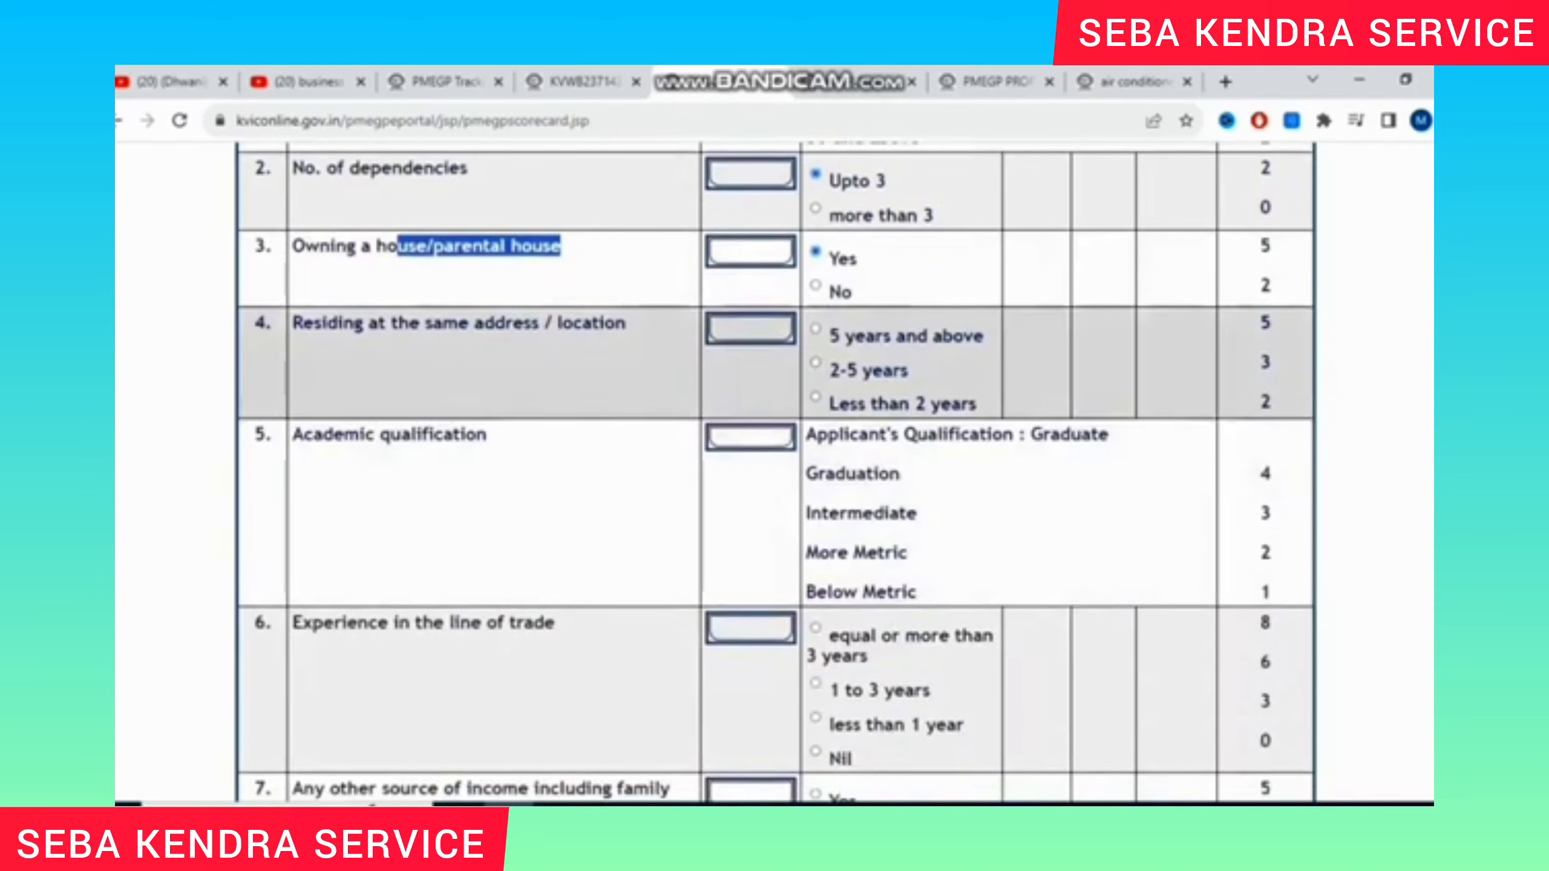
pyautogui.click(816, 330)
pyautogui.scroll(-2, 816, 329)
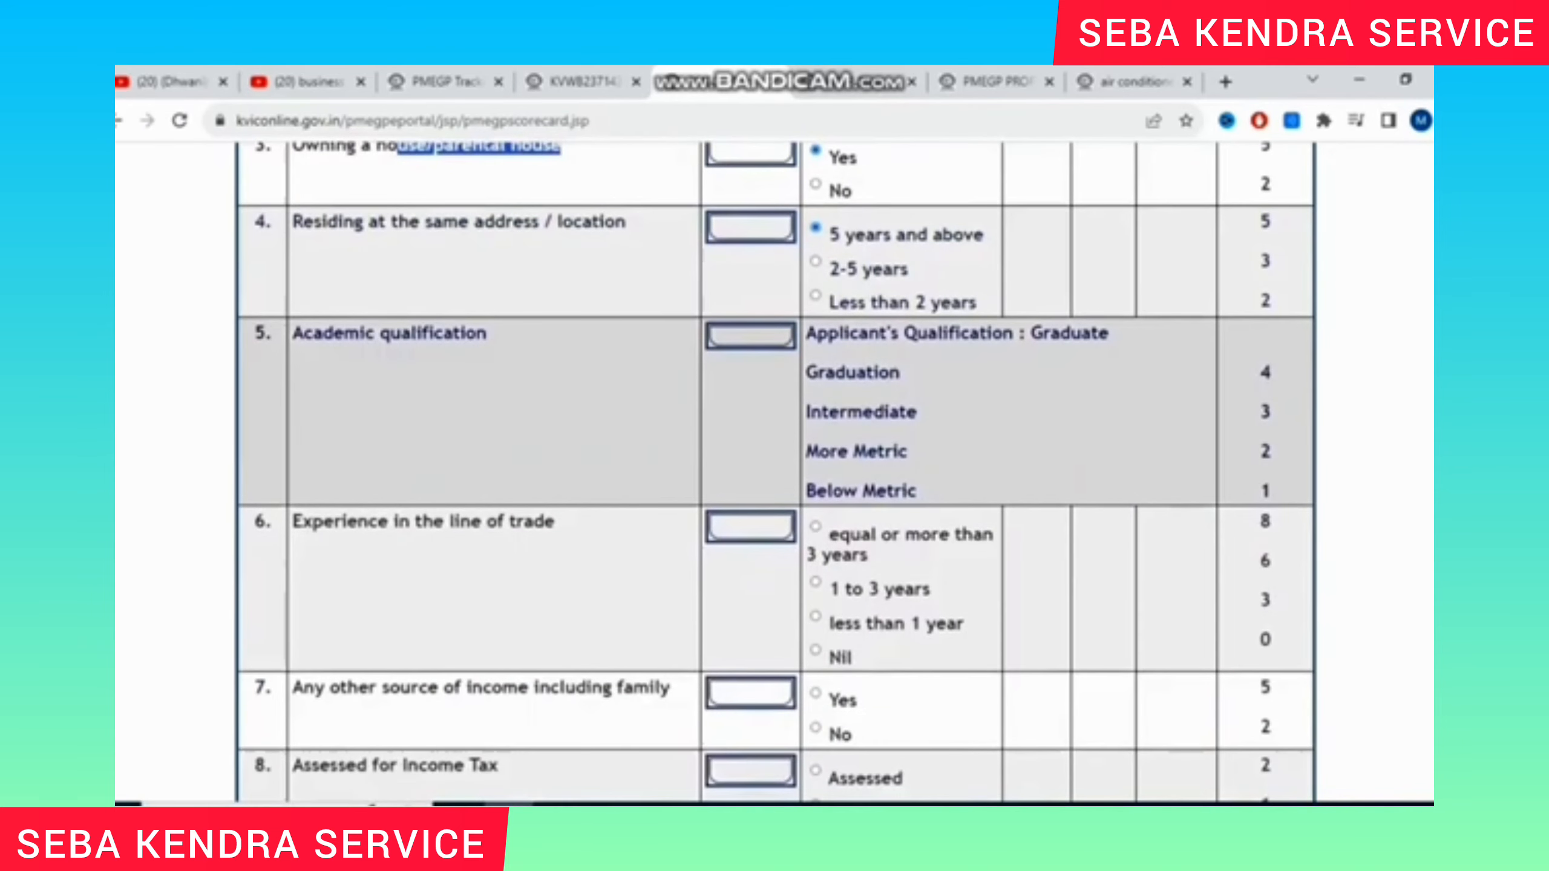
pyautogui.click(817, 335)
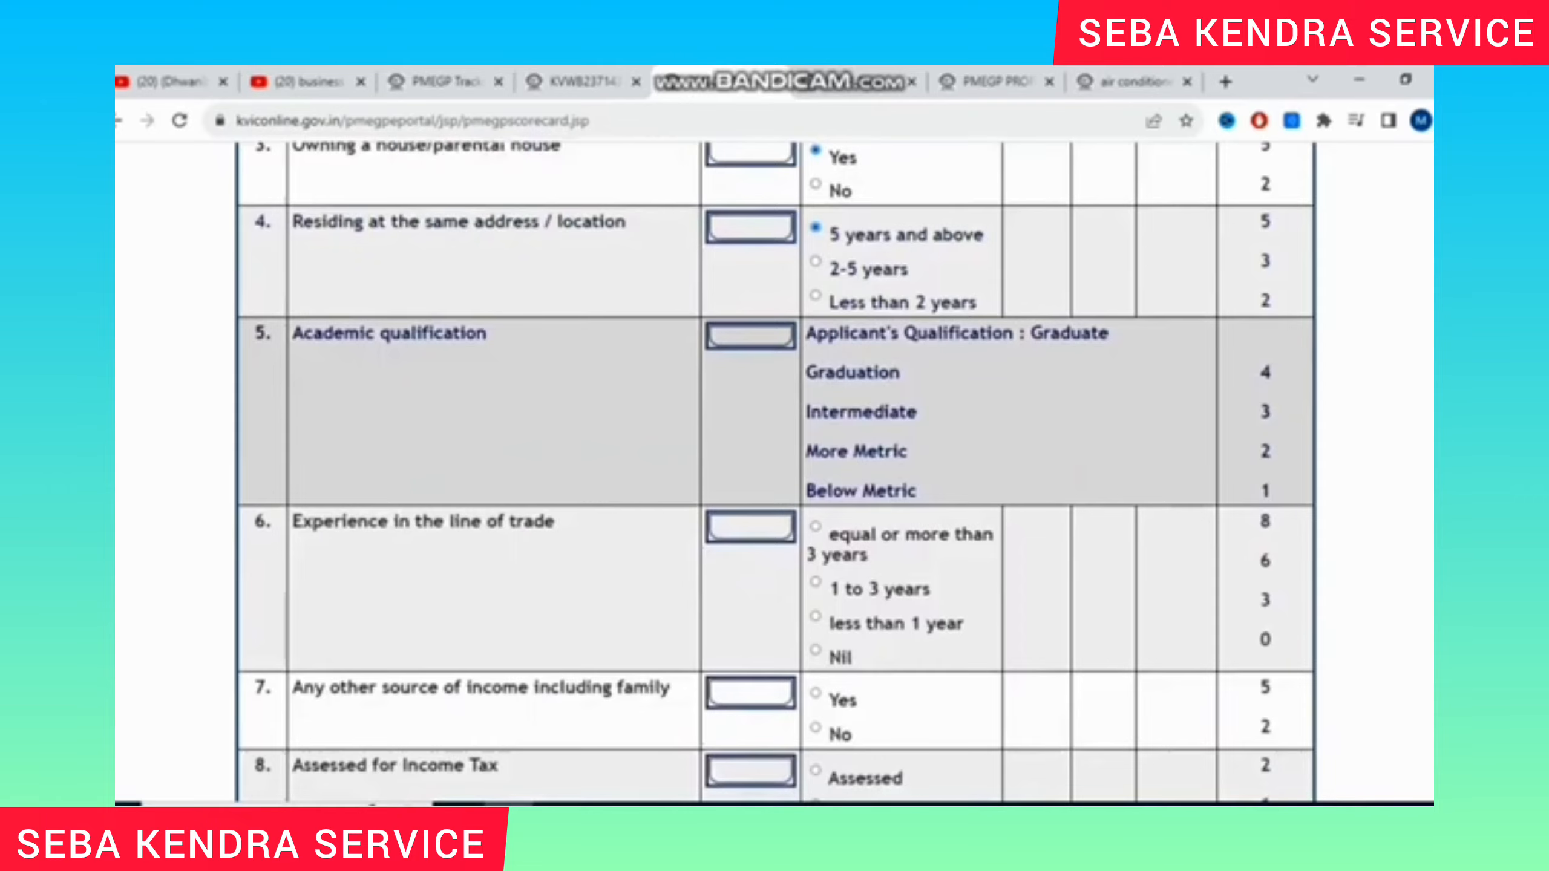
# Scroll through the saved score card, reviewing the total marks and each parameter's secured marks
pyautogui.scroll(-12, 774, 473)
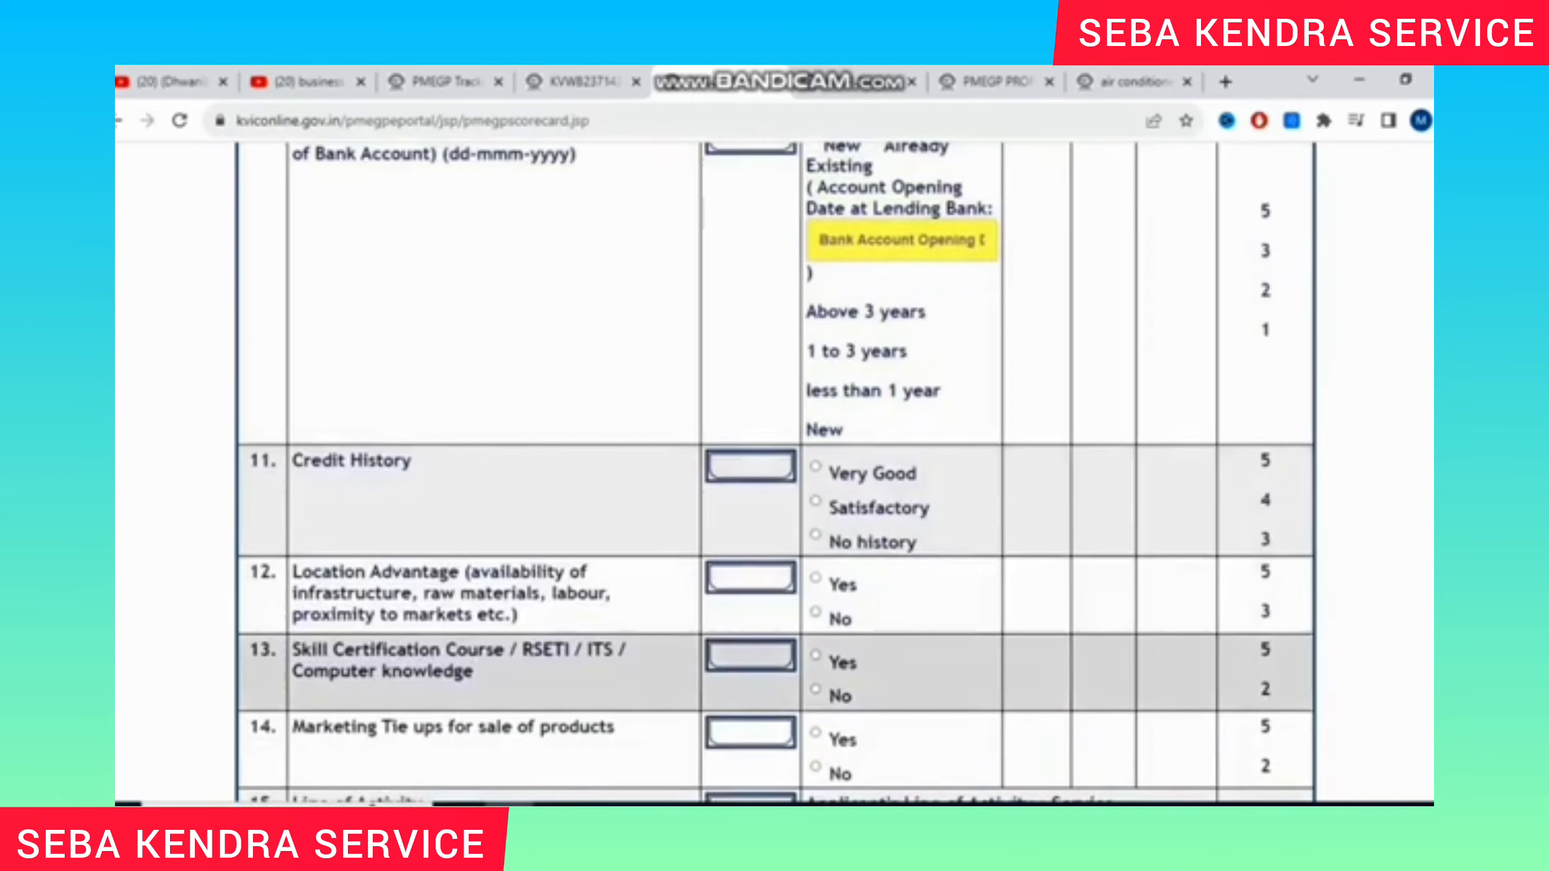
pyautogui.scroll(-13, 774, 473)
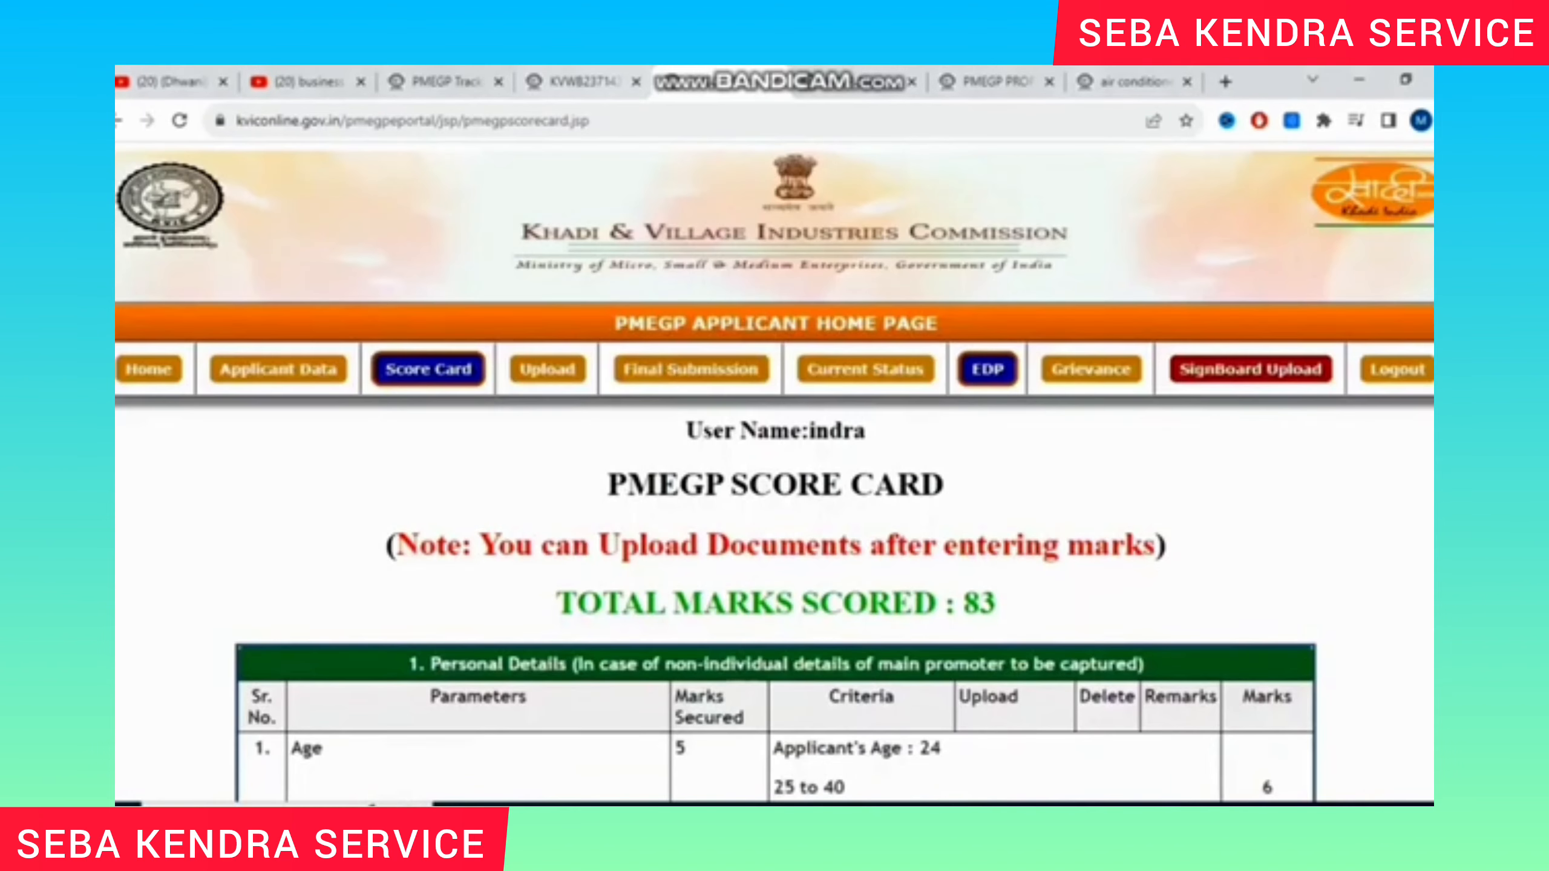
pyautogui.moveTo(665, 604); pyautogui.dragTo(999, 604)
pyautogui.click(1001, 604)
pyautogui.scroll(-5, 774, 474)
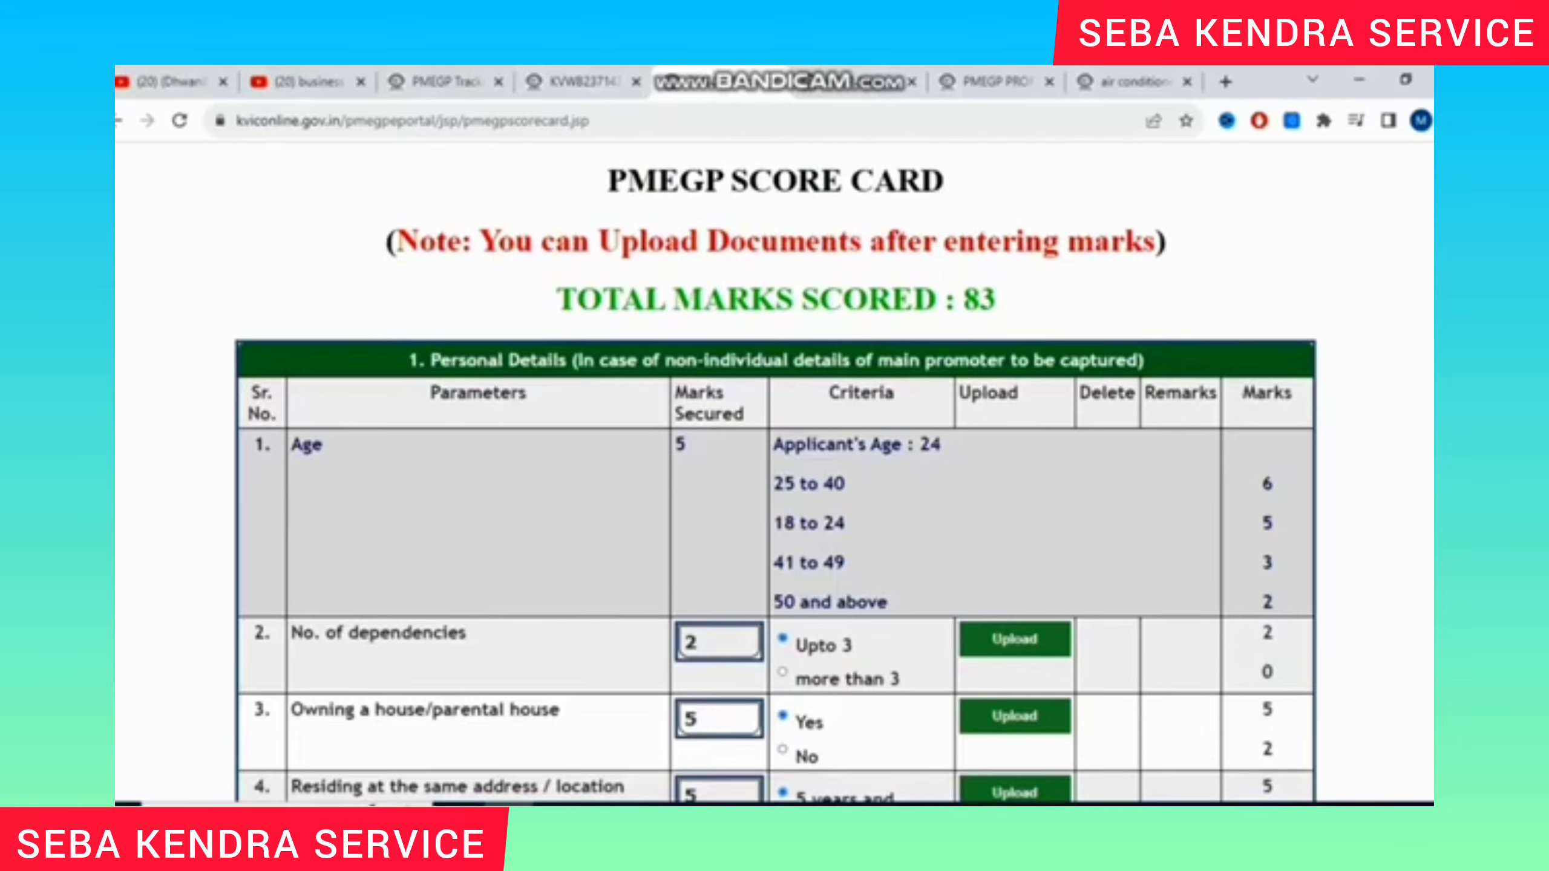
pyautogui.scroll(-6, 774, 473)
pyautogui.scroll(-15, 775, 473)
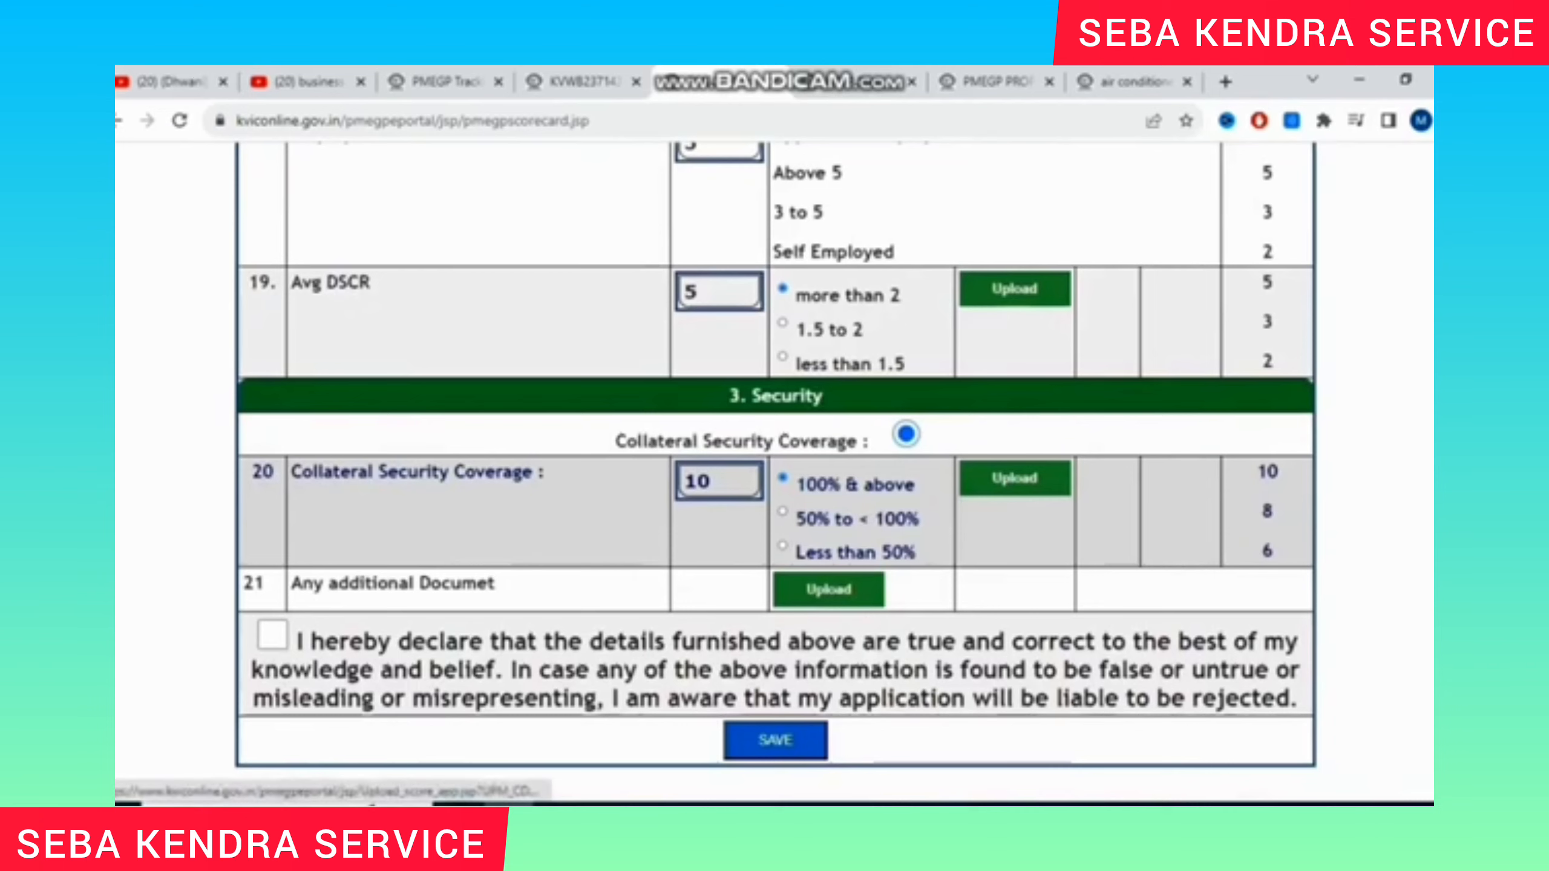
# Open and close the collateral security upload dialog, then attempt the application's Final Submission
pyautogui.click(1015, 479)
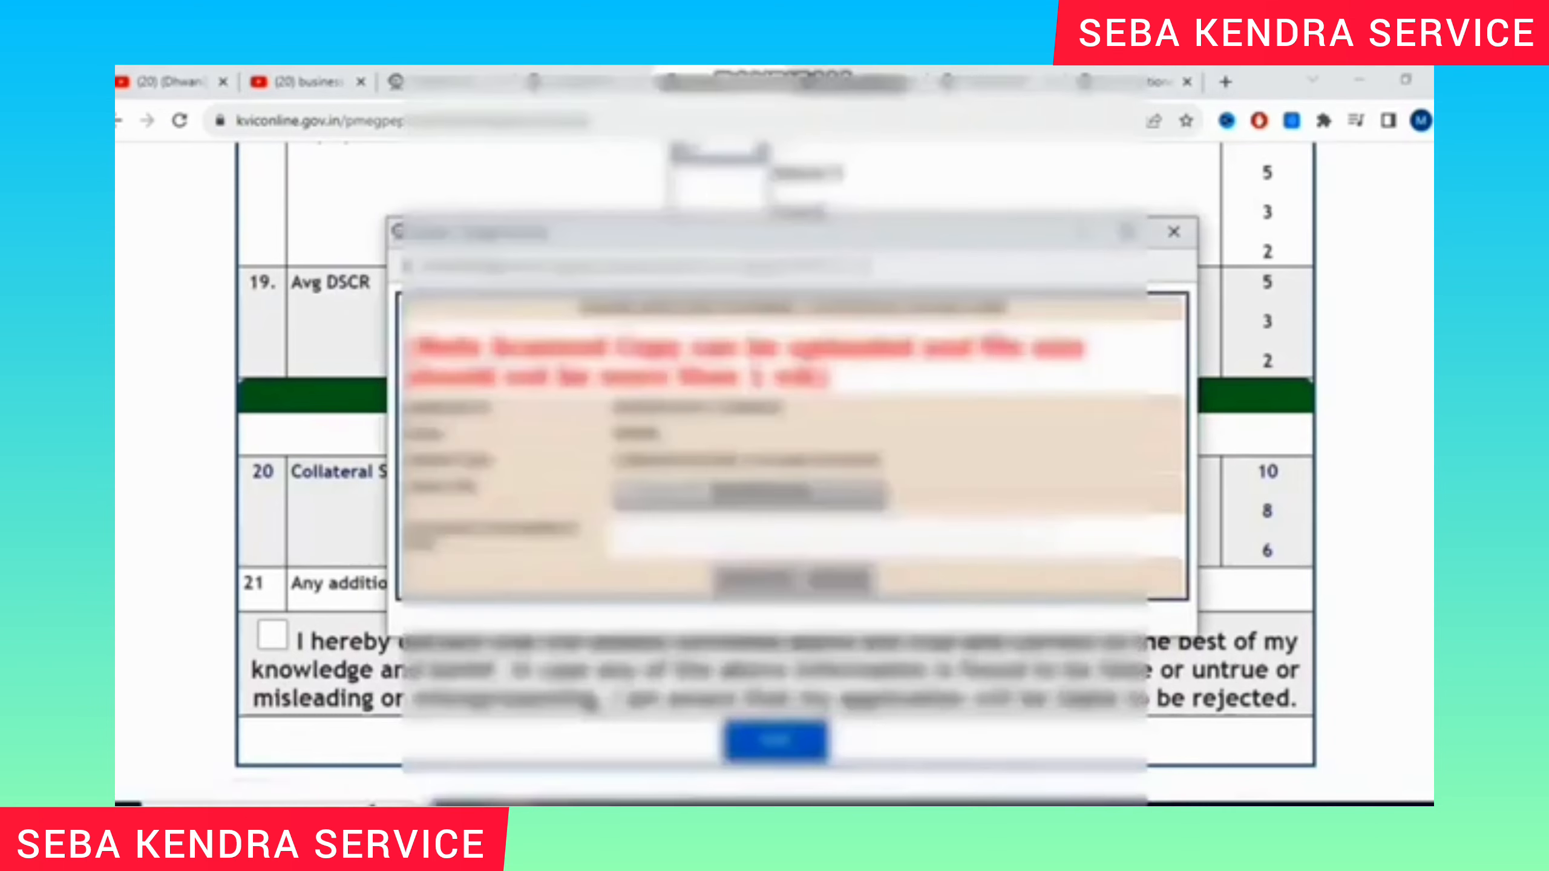
pyautogui.click(1174, 232)
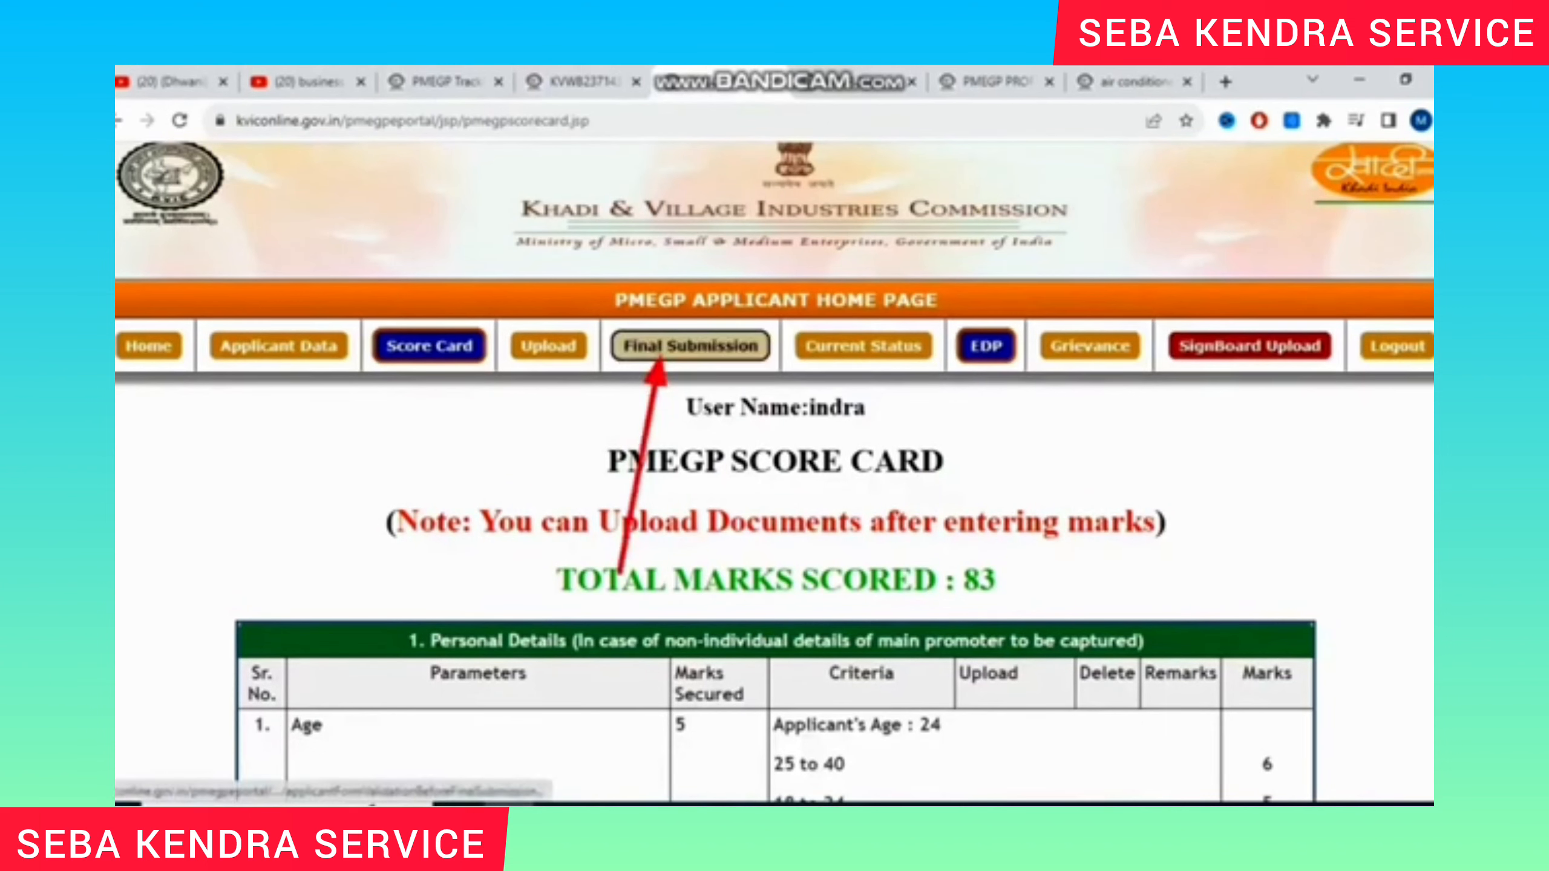
pyautogui.click(690, 346)
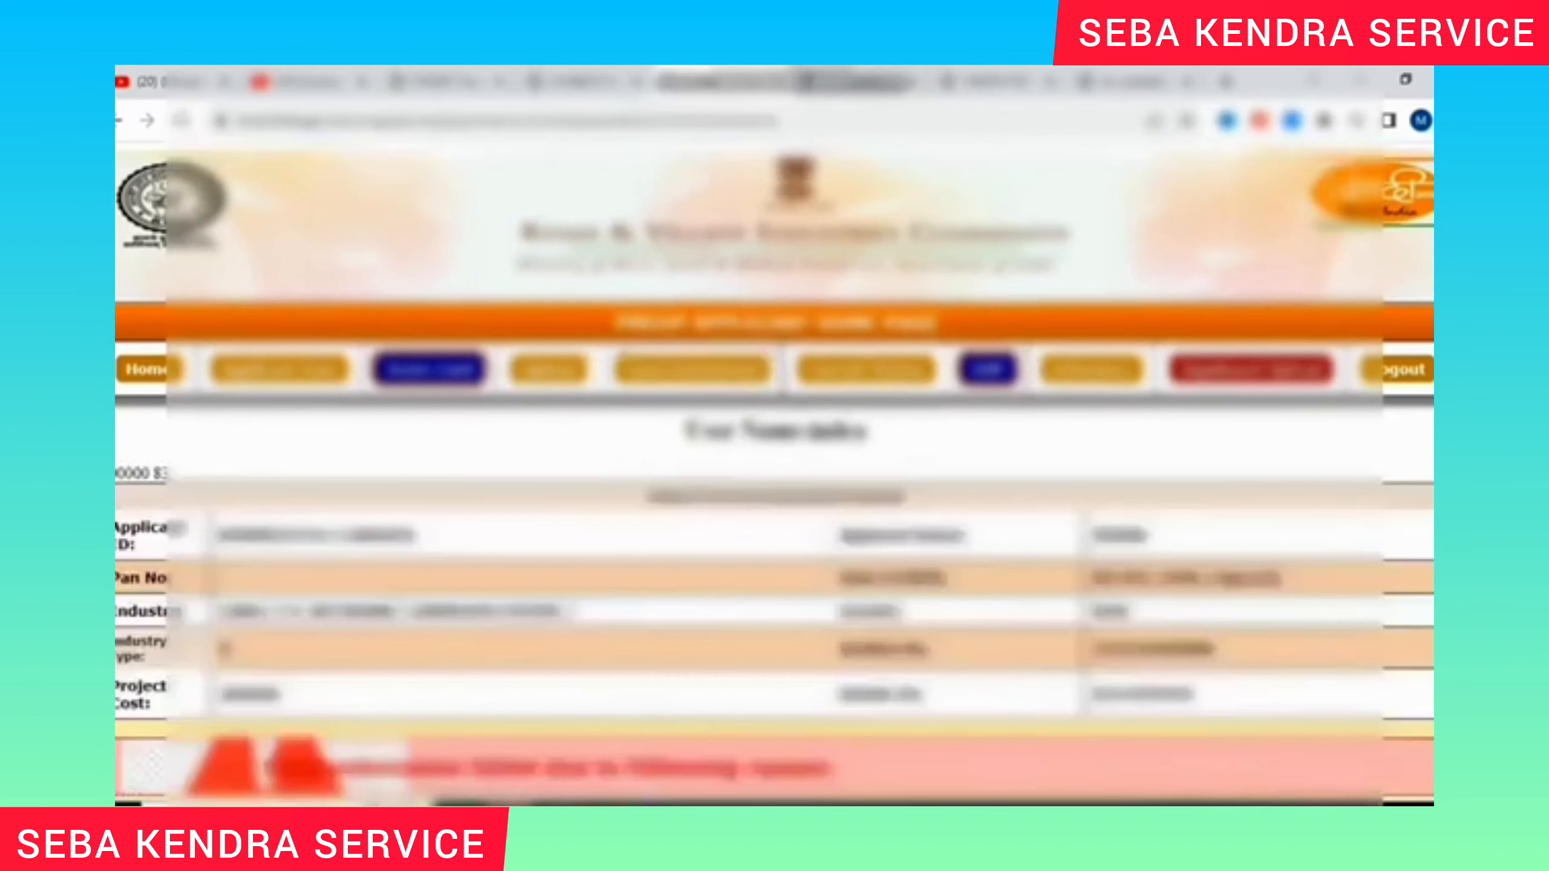
pyautogui.scroll(-3, 774, 464)
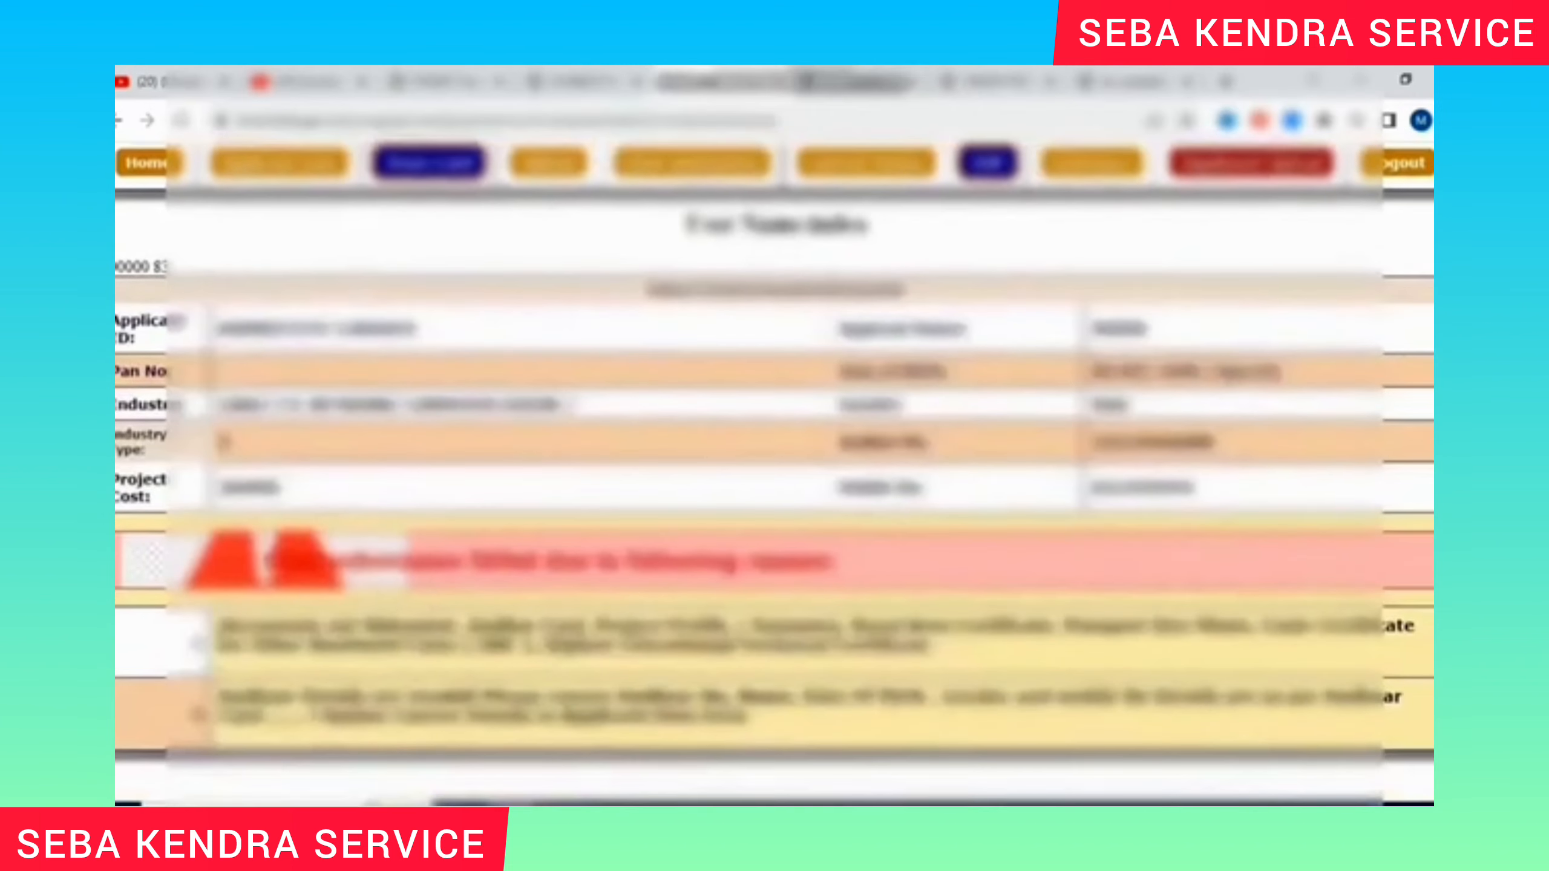
pyautogui.click(556, 804)
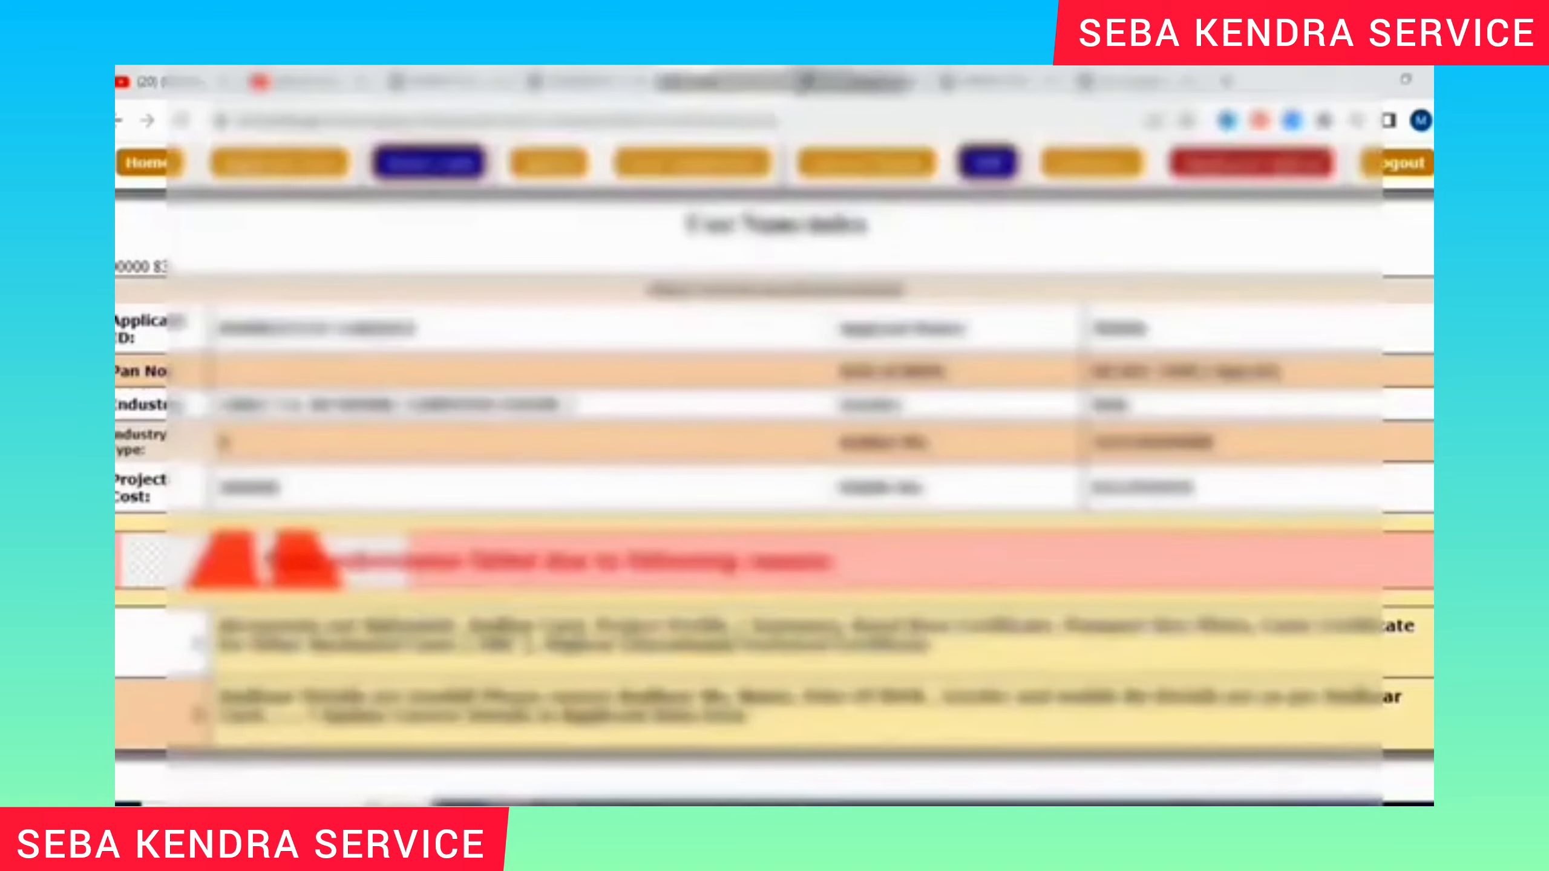